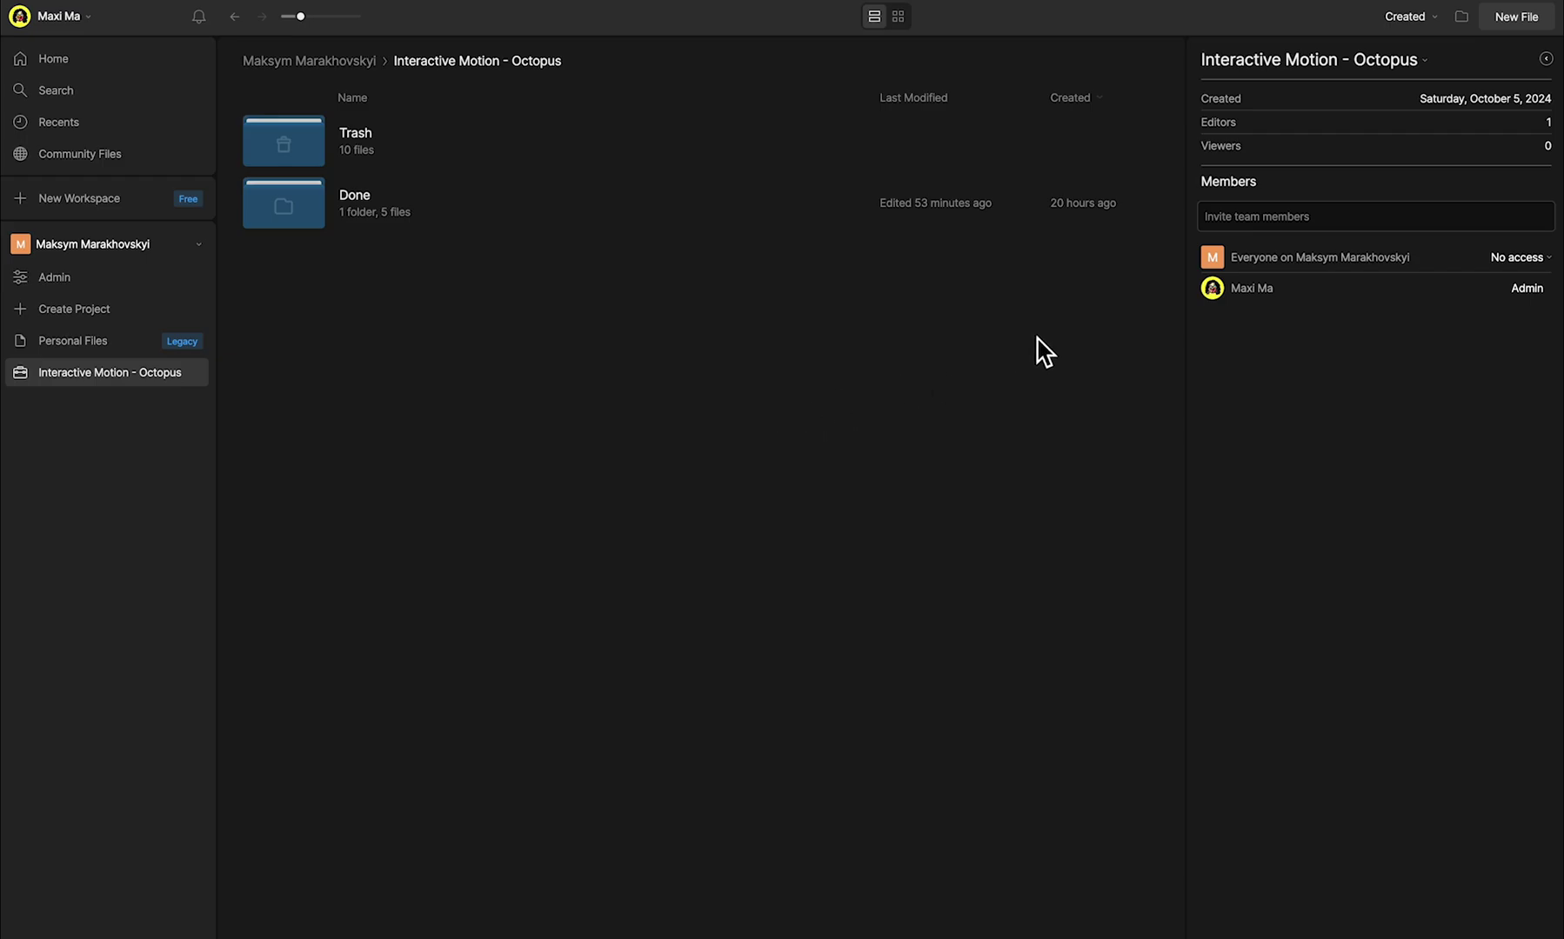
- Create a new file with a 500 × 500 artboard and rename the artboard 'octopus'
{"action": "left_click", "coordinate": [1527, 21]}
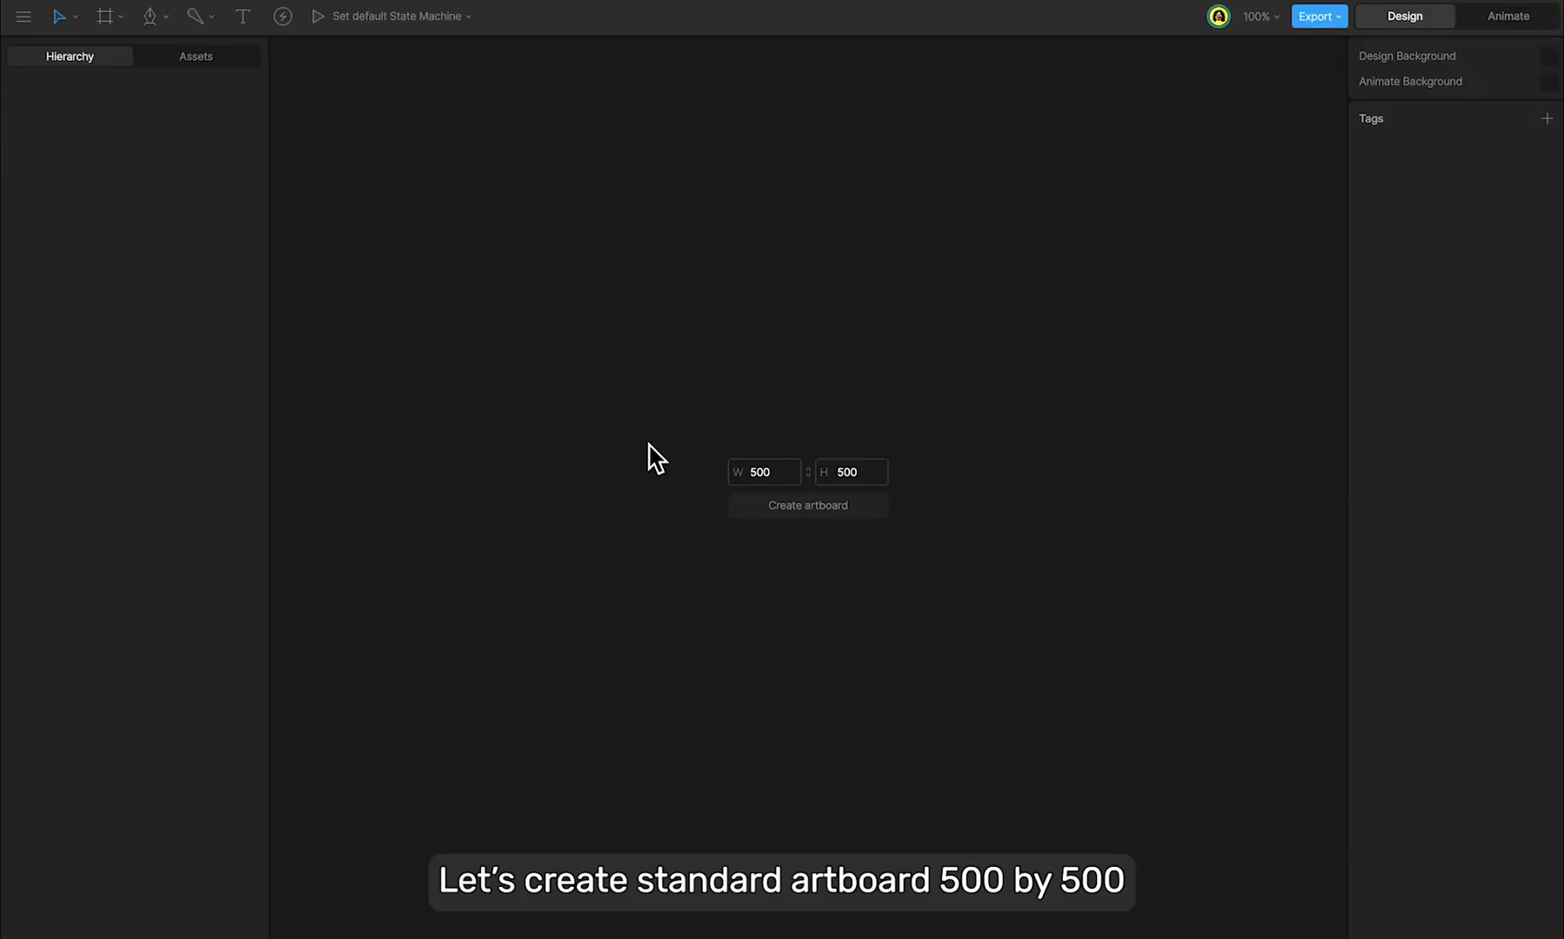
{"action": "left_click", "coordinate": [826, 507]}
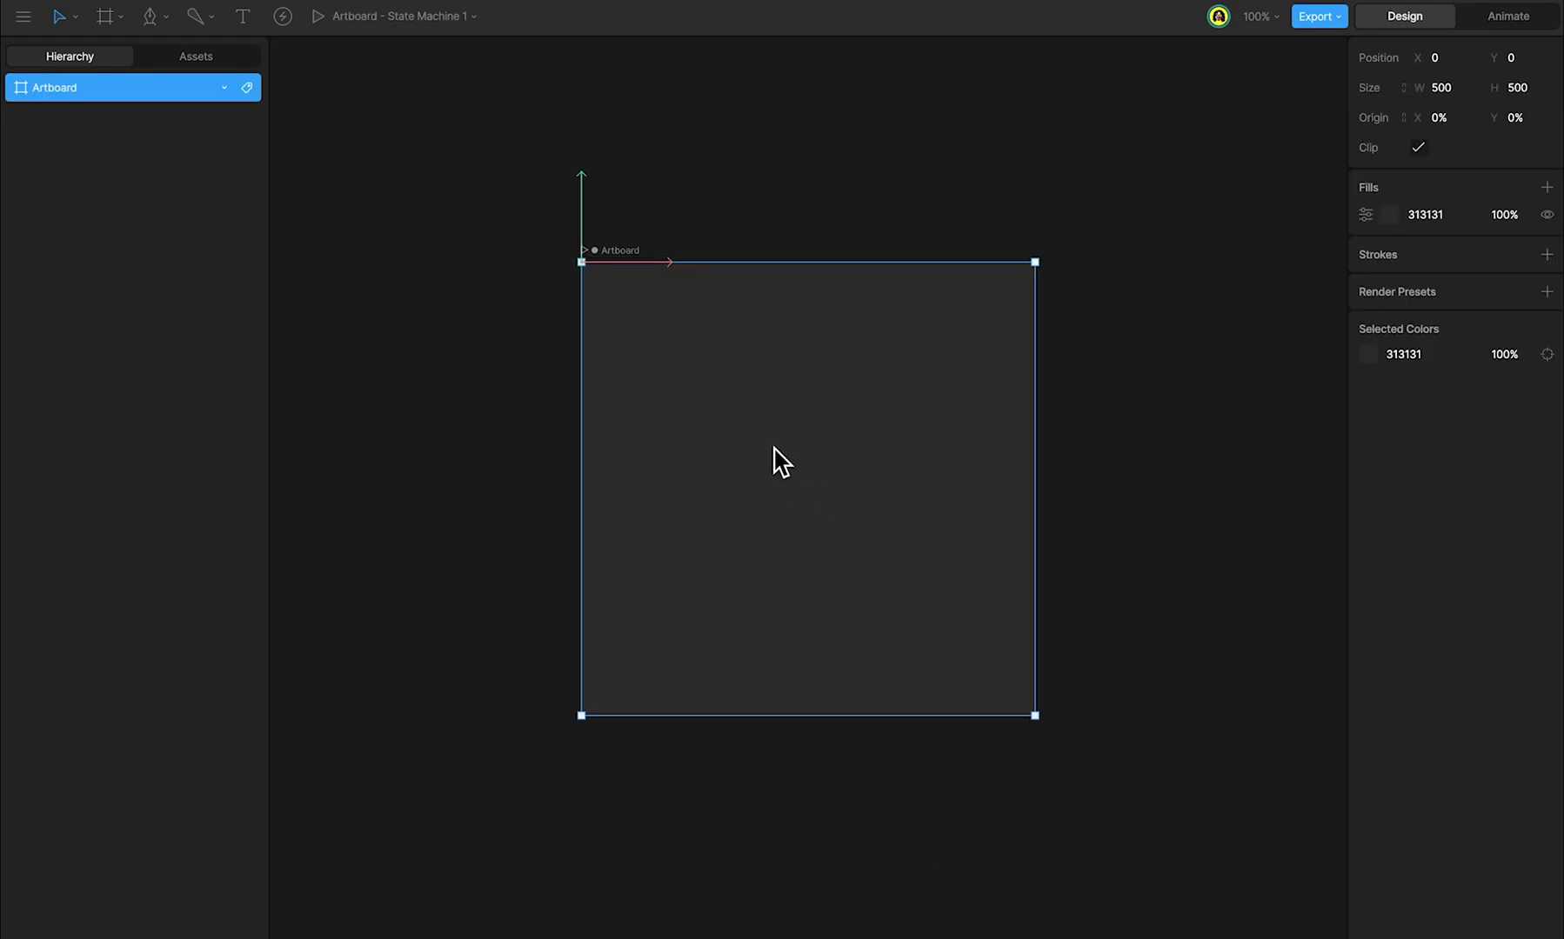
{"action": "double_click", "coordinate": [642, 256]}
{"action": "type", "text": "octo"}
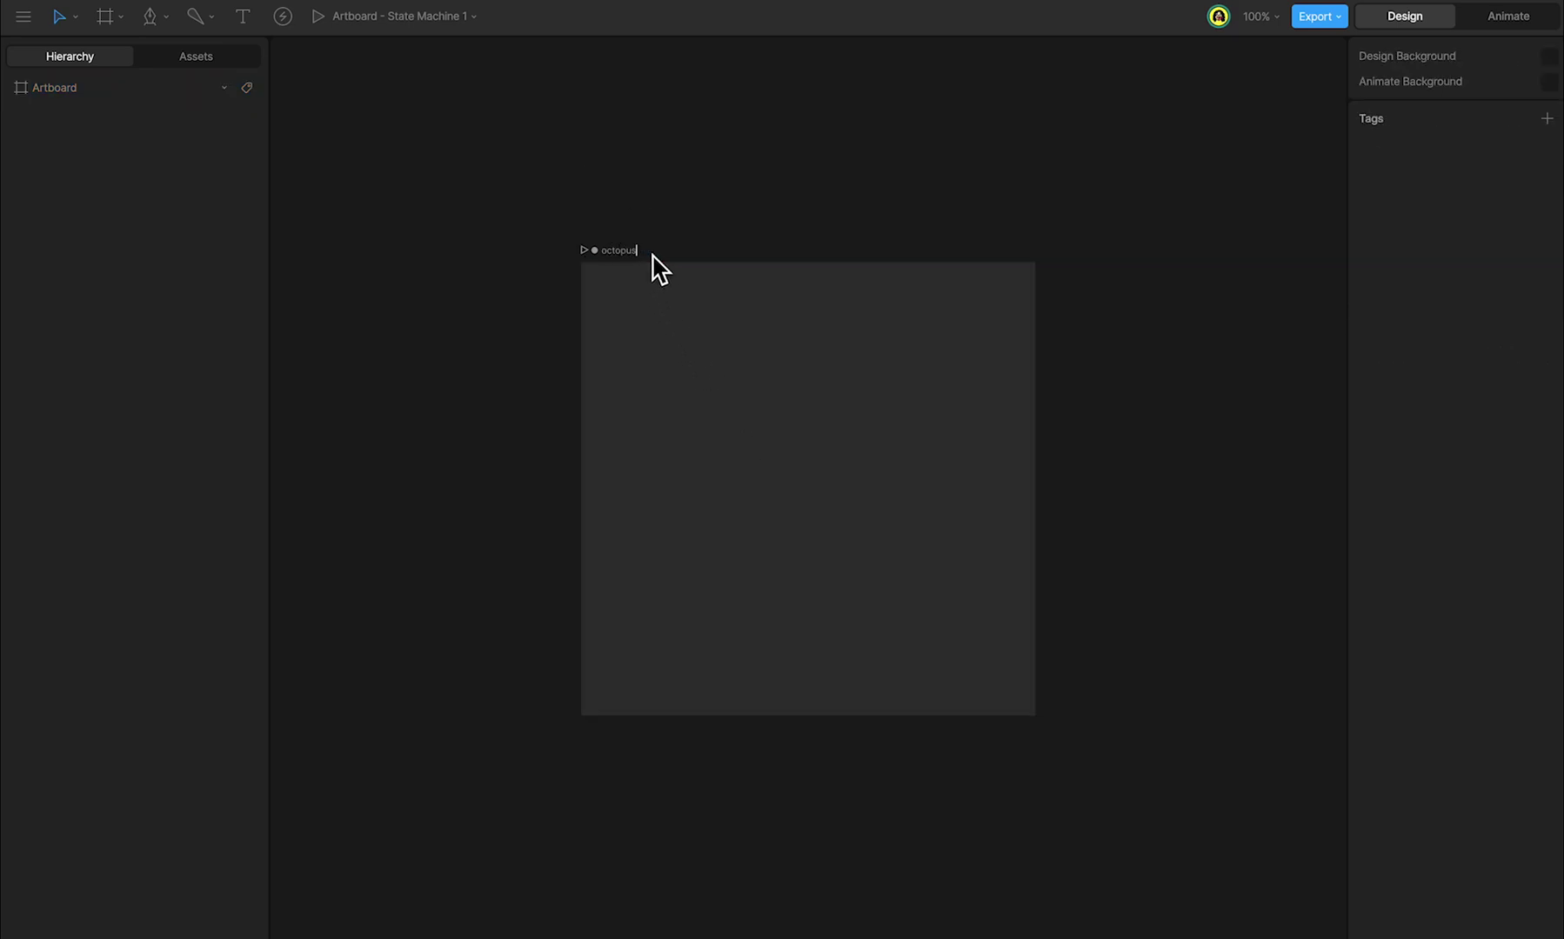
{"action": "type", "text": "pus"}
{"action": "key", "text": "Return"}
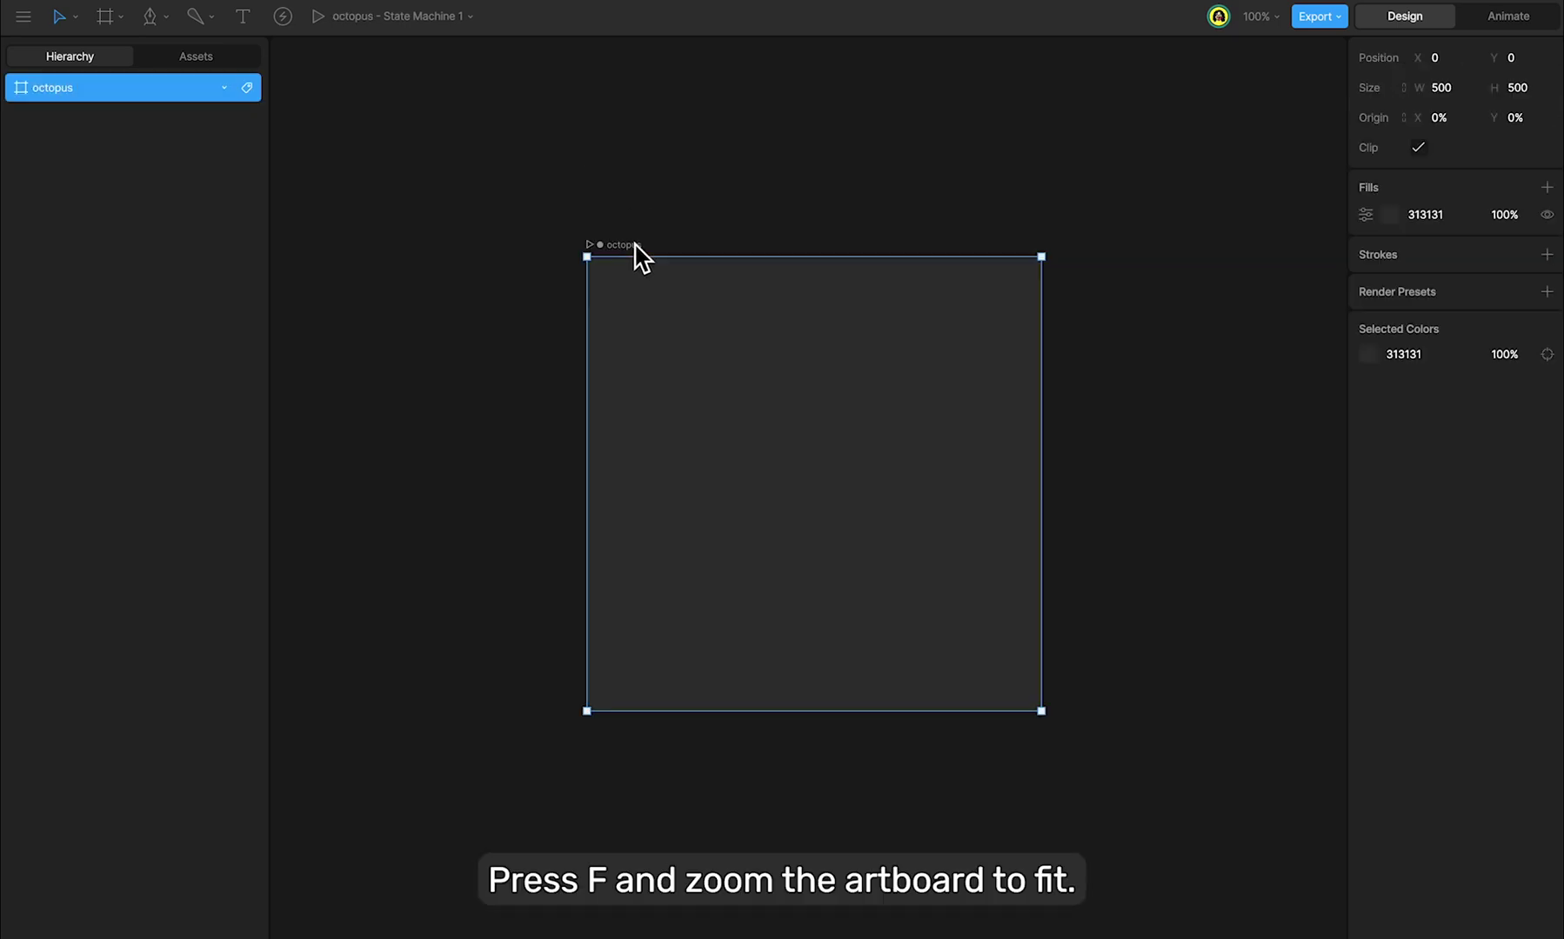
- Set the artboard origin to 50% to centre it, and darken the background fill to 101010
{"action": "key", "text": "f"}
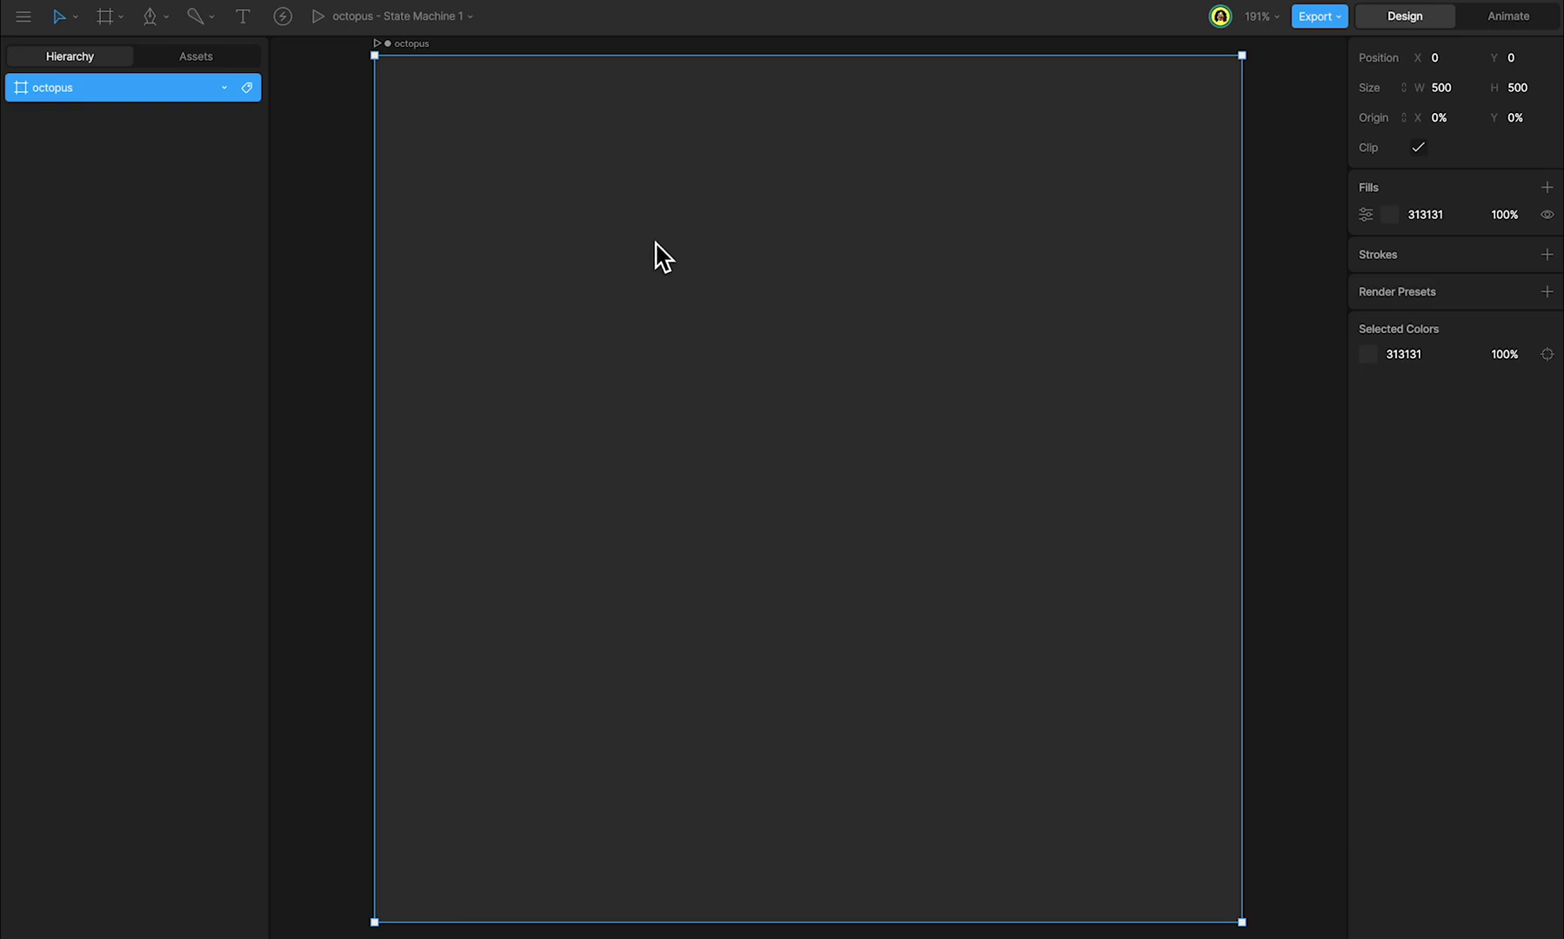
{"action": "left_click", "coordinate": [1403, 119]}
{"action": "type", "text": "50"}
{"action": "key", "text": "Return"}
{"action": "left_click", "coordinate": [1390, 214]}
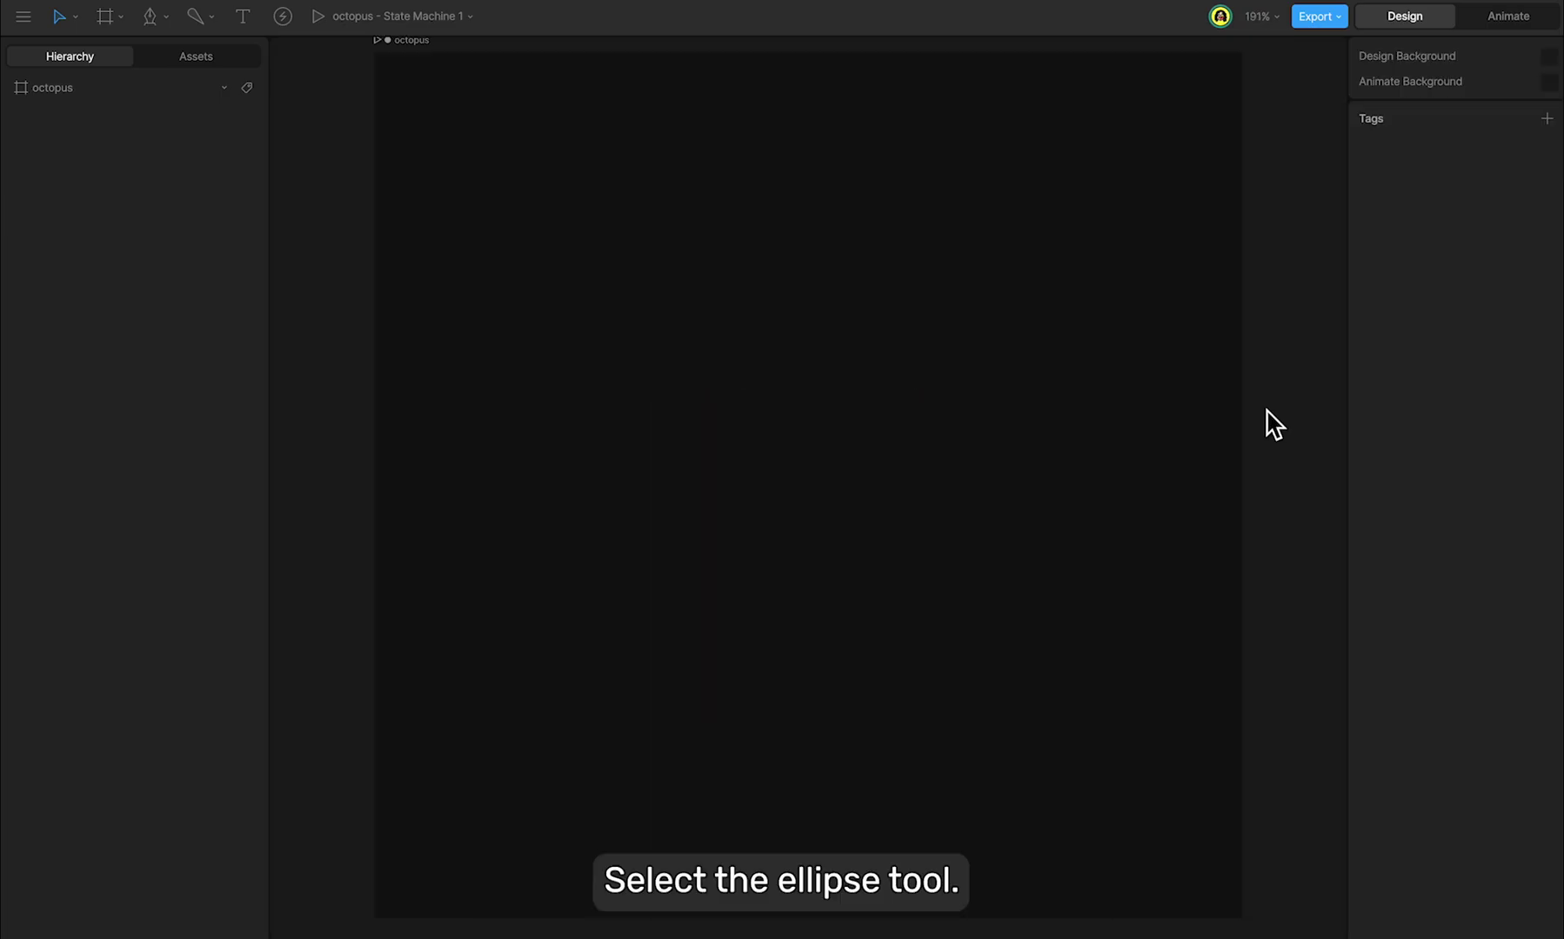
- Draw a circle with the Ellipse tool and centre it horizontally and vertically on the artboard
{"action": "left_click", "coordinate": [174, 23]}
{"action": "left_click", "coordinate": [190, 137]}
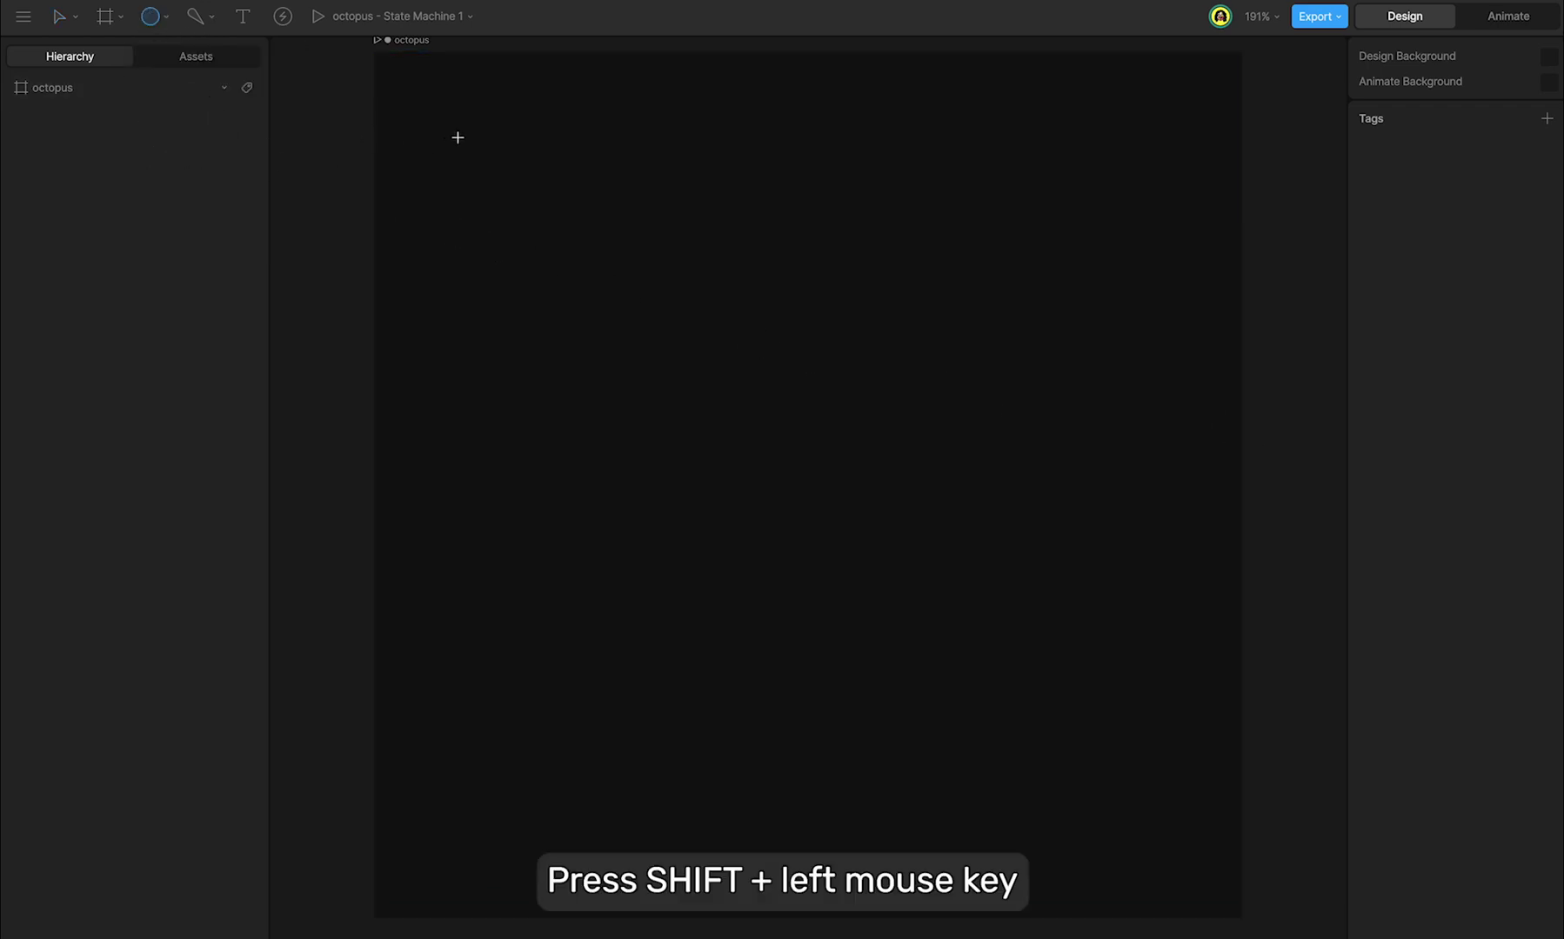
{"action": "left_click_drag", "start_coordinate": [458, 137], "coordinate": [1150, 834]}
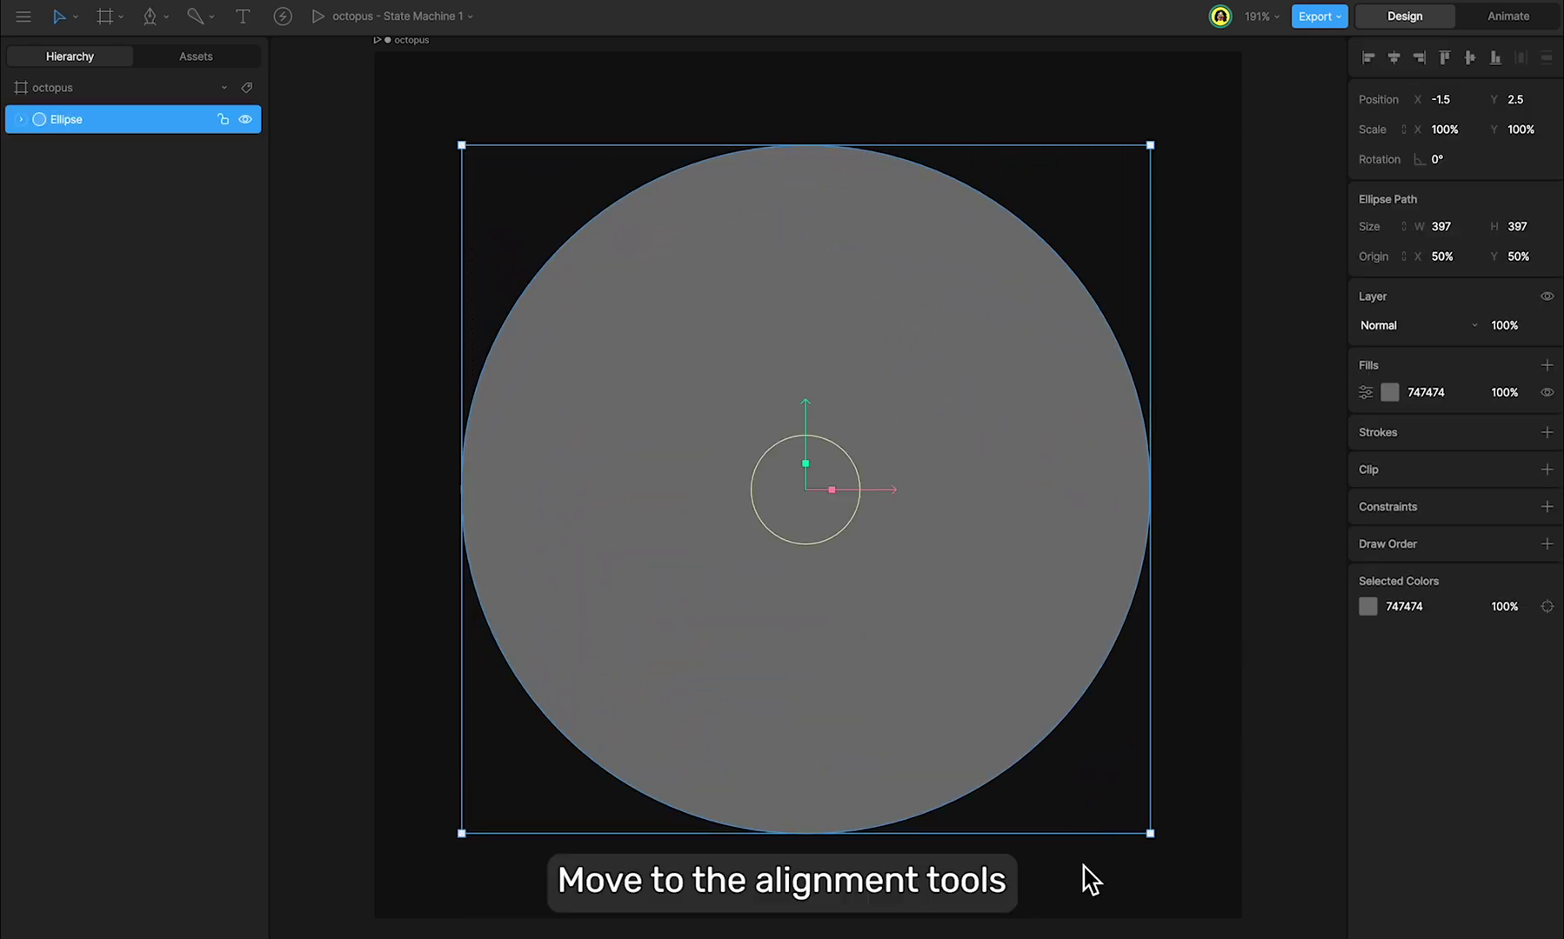
{"action": "left_click", "coordinate": [1392, 59]}
{"action": "left_click", "coordinate": [1469, 58]}
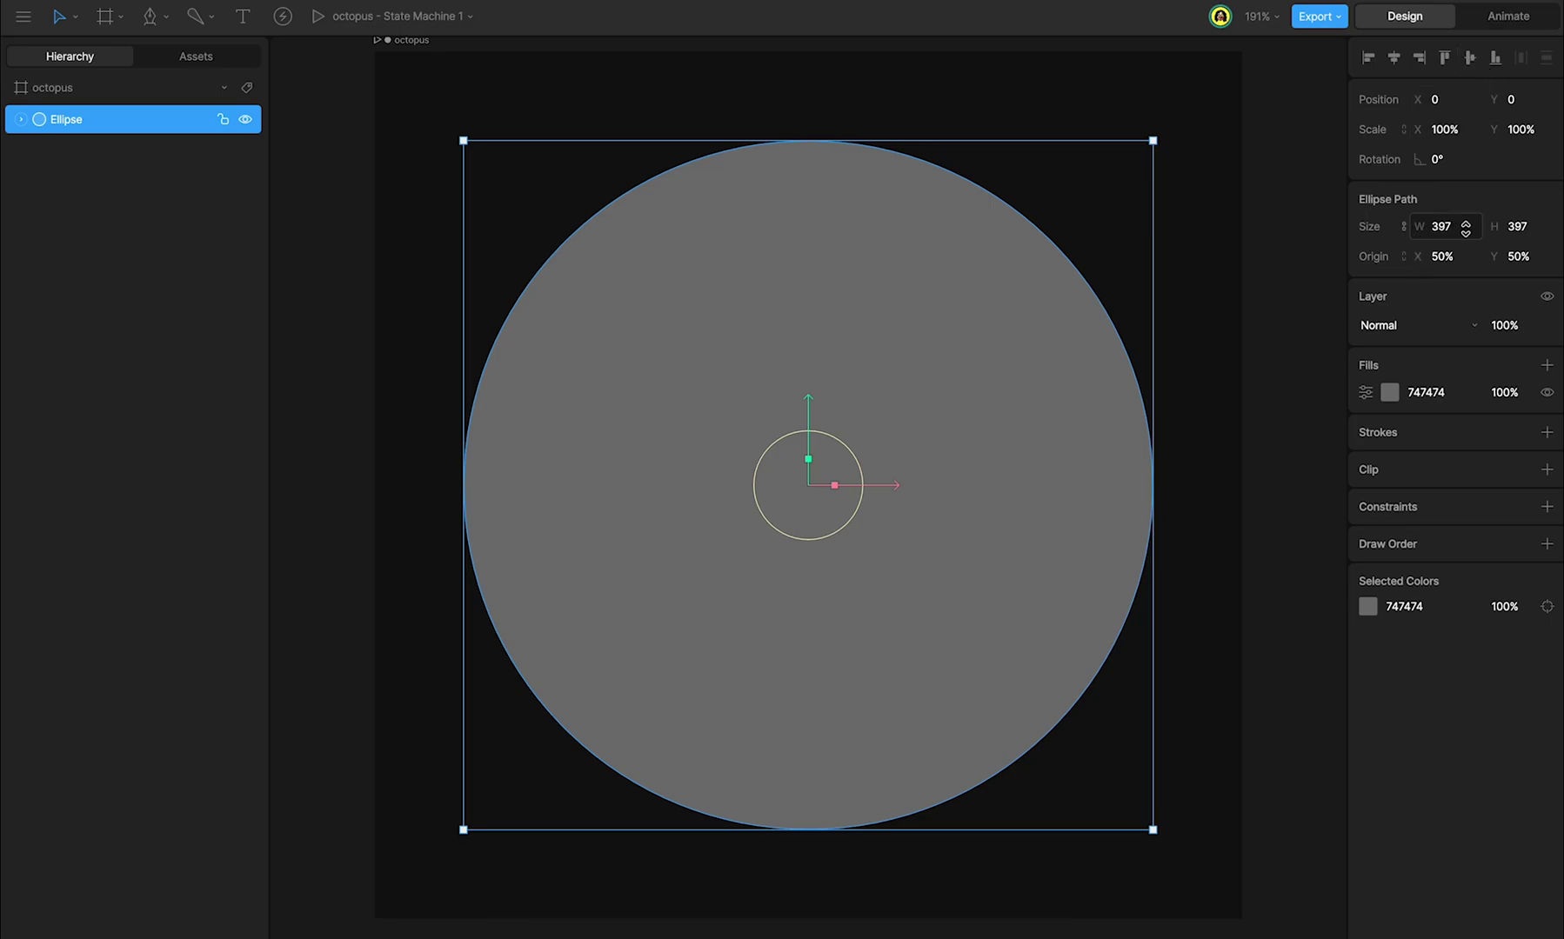
- Resize the circle to 200 × 200 and fill it rose pink FF3E68
{"action": "left_click", "coordinate": [1466, 228]}
{"action": "type", "text": "200"}
{"action": "key", "text": "Return"}
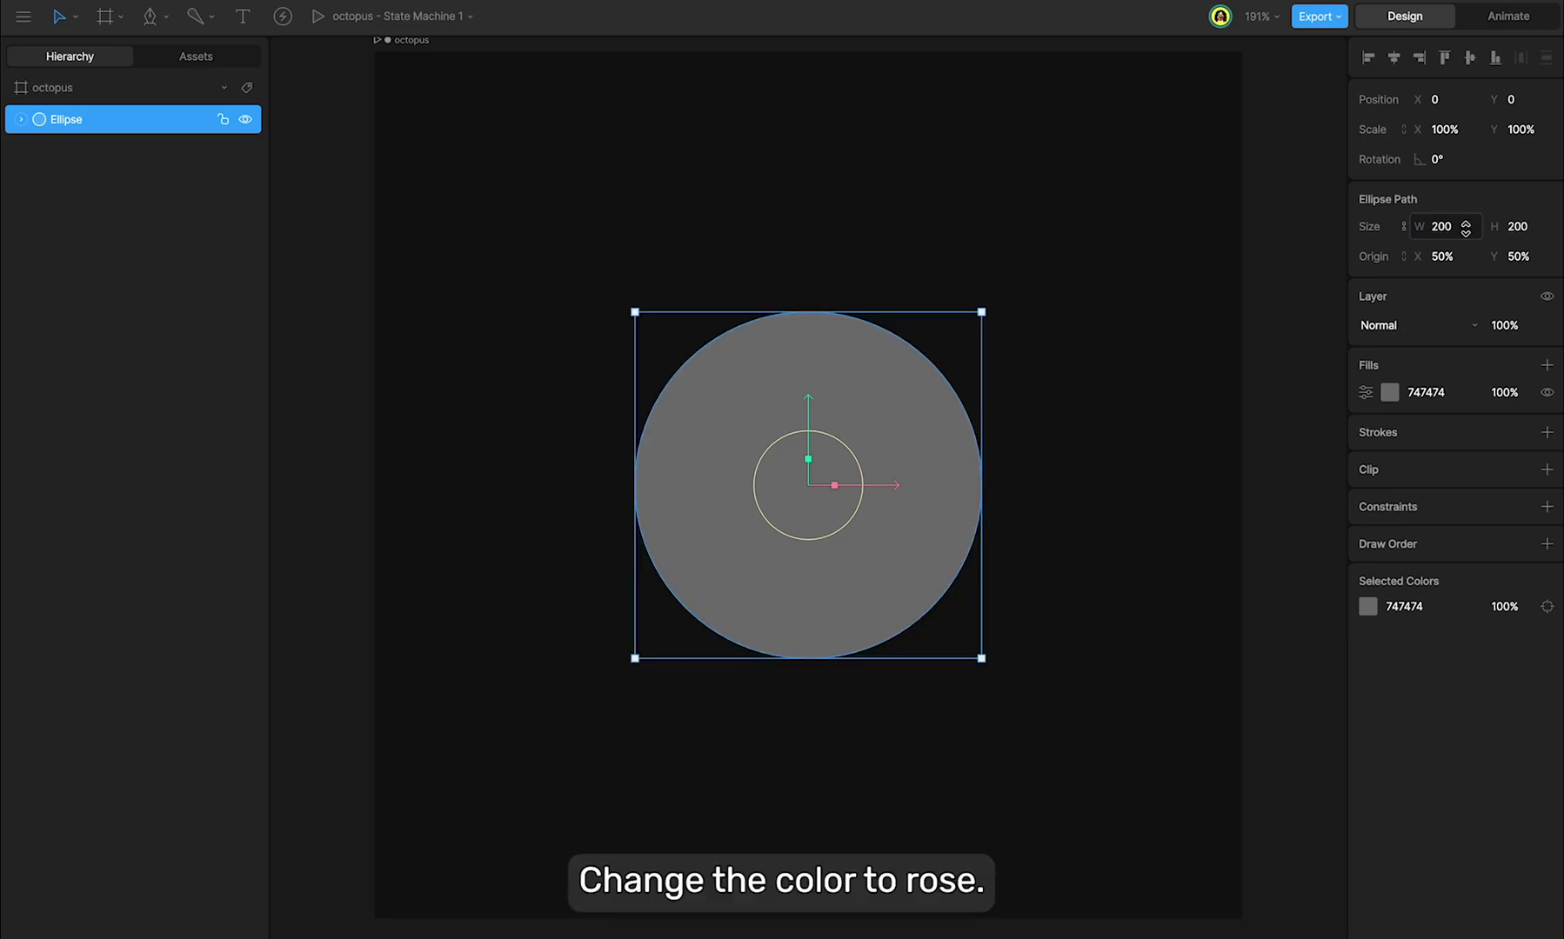
{"action": "left_click", "coordinate": [1389, 393]}
{"action": "left_click", "coordinate": [1314, 572]}
{"action": "left_click", "coordinate": [1295, 419]}
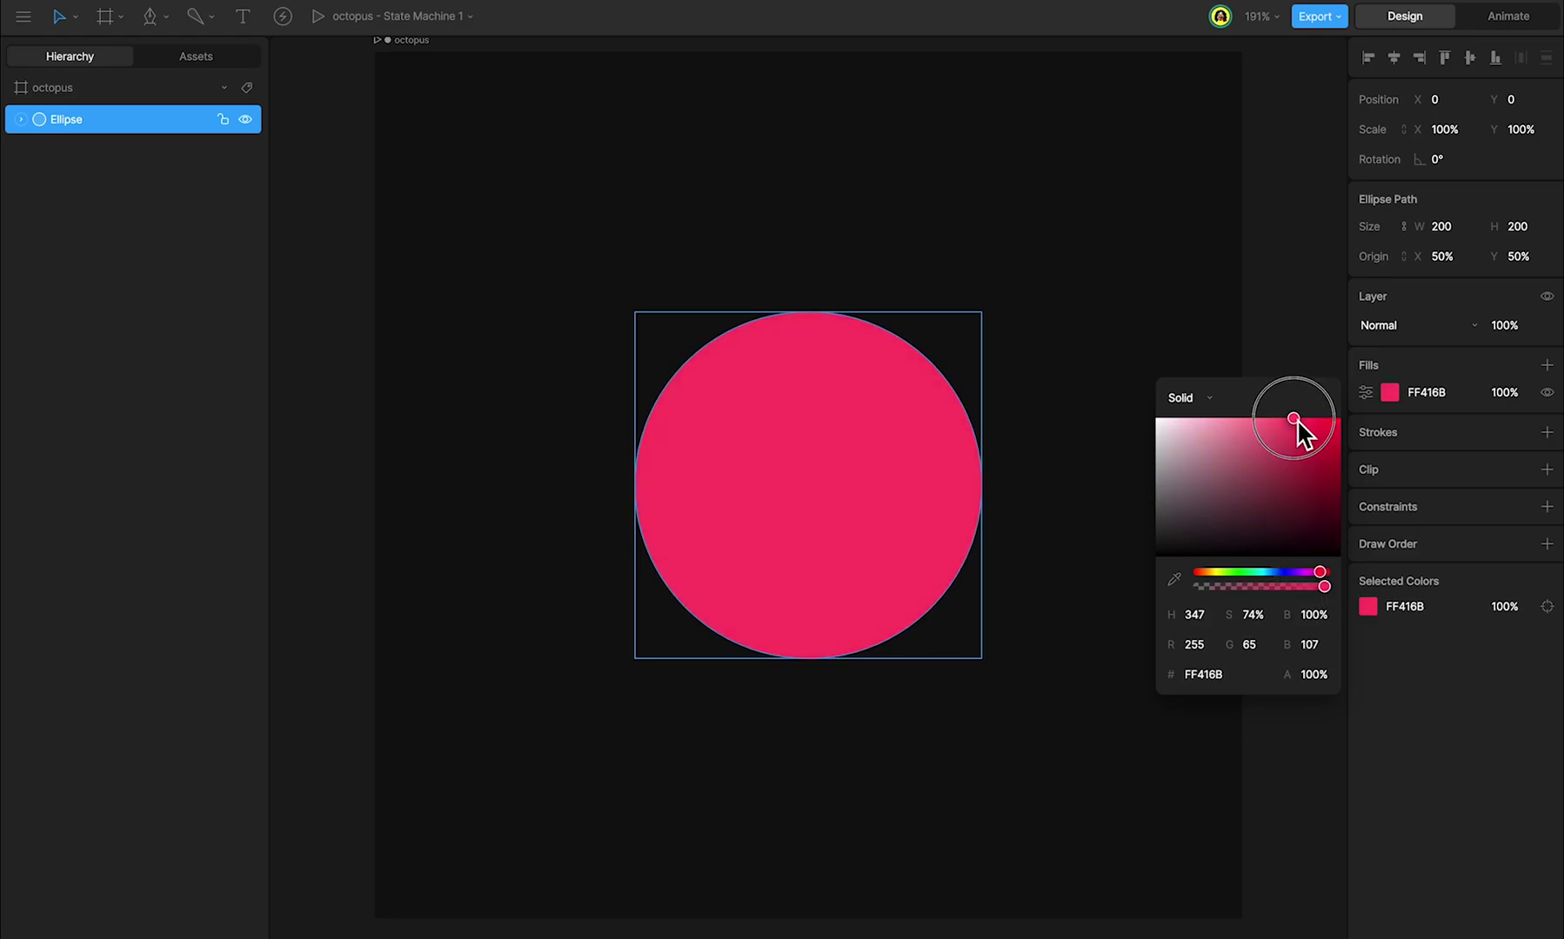
- Select the pink circle and squash its vertical scale to 25%
{"action": "left_click", "coordinate": [1313, 772]}
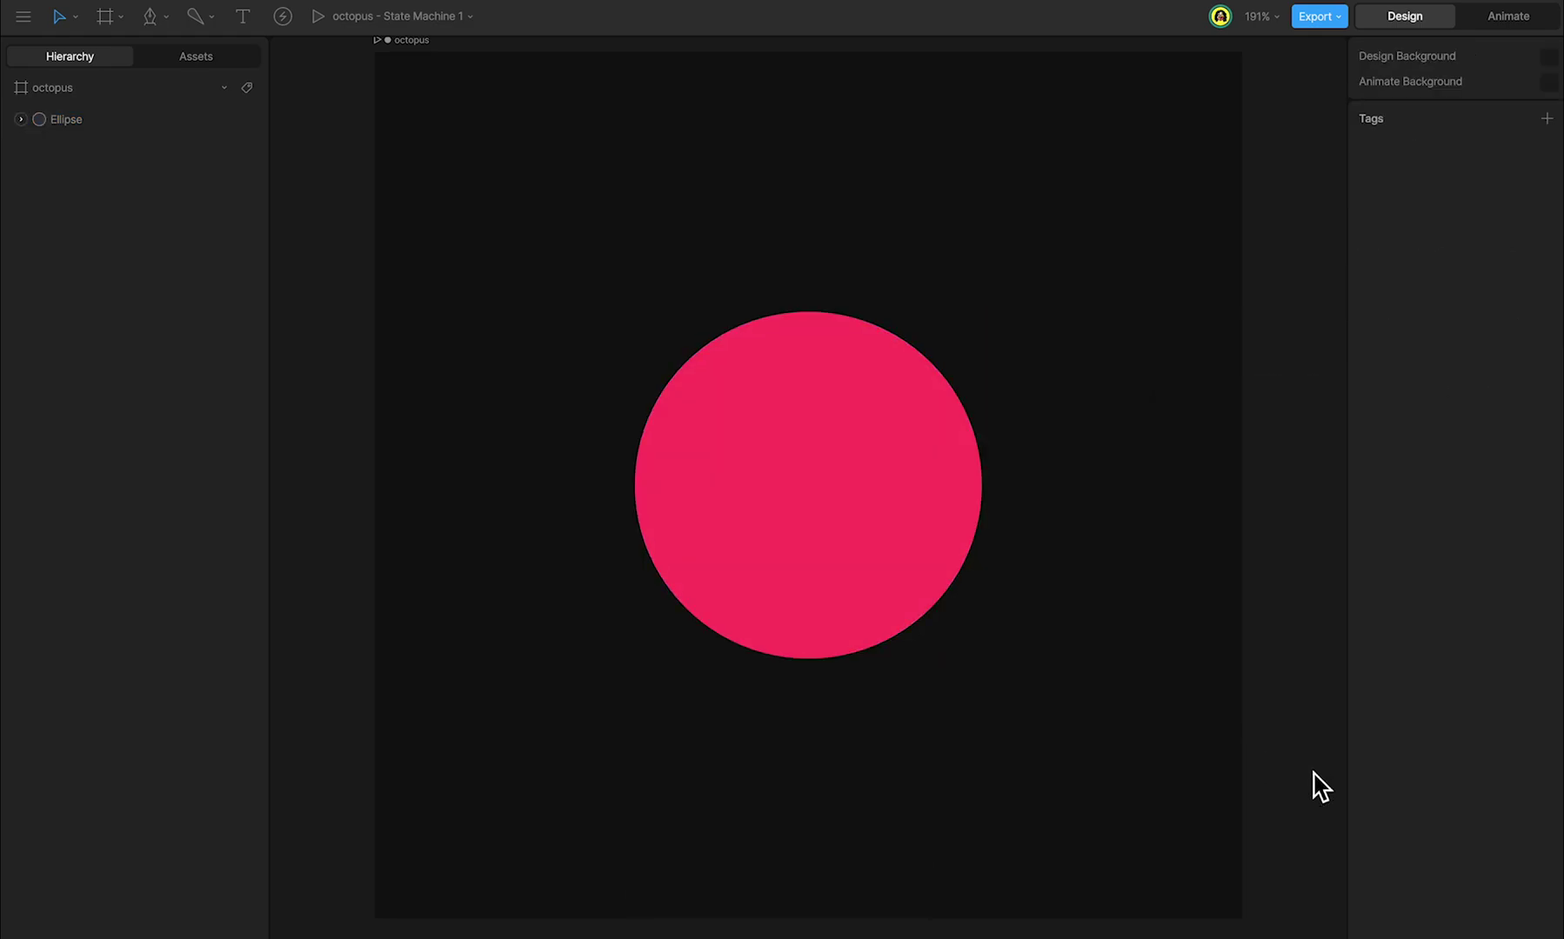
{"action": "left_click", "coordinate": [873, 491]}
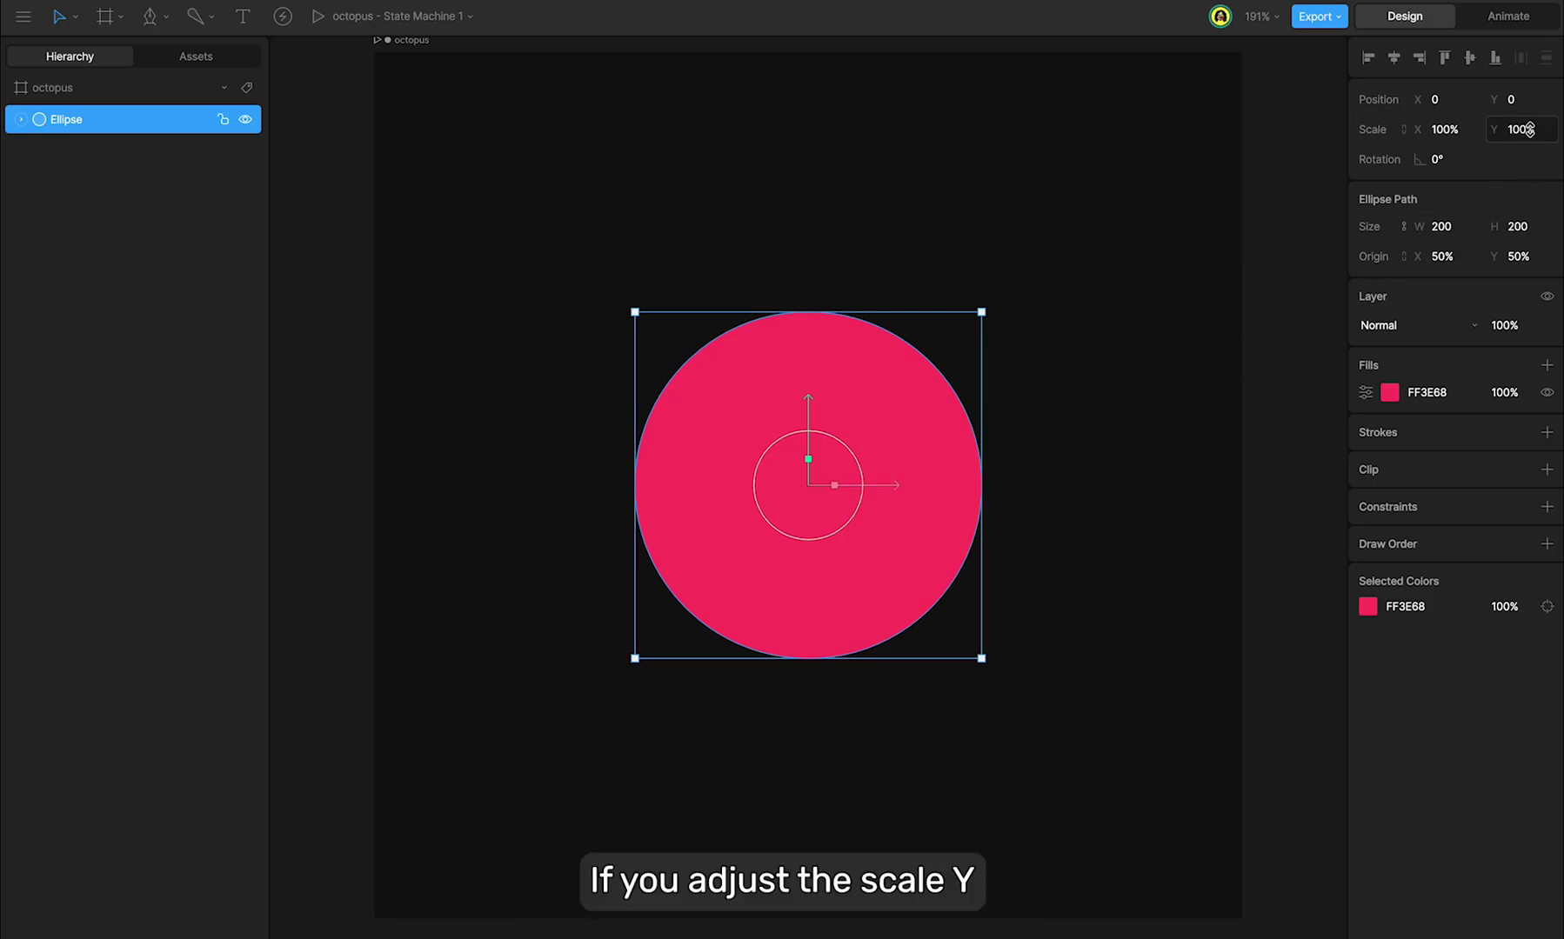
{"action": "left_click_drag", "start_coordinate": [1528, 129], "coordinate": [1531, 125]}
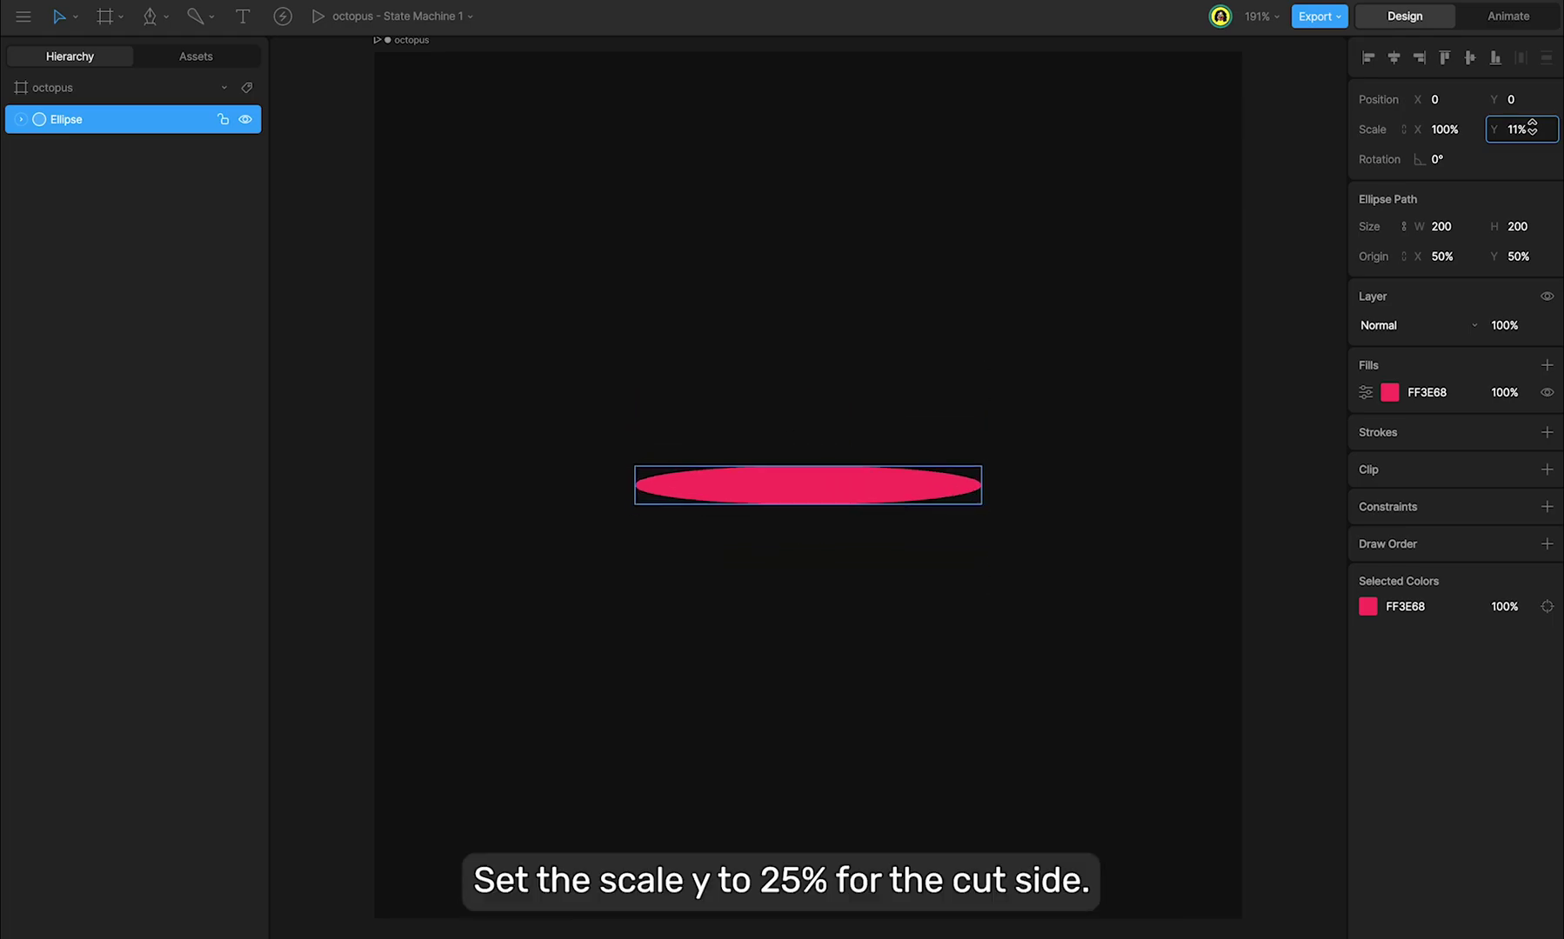
{"action": "left_click_drag", "start_coordinate": [1531, 128], "coordinate": [1530, 135]}
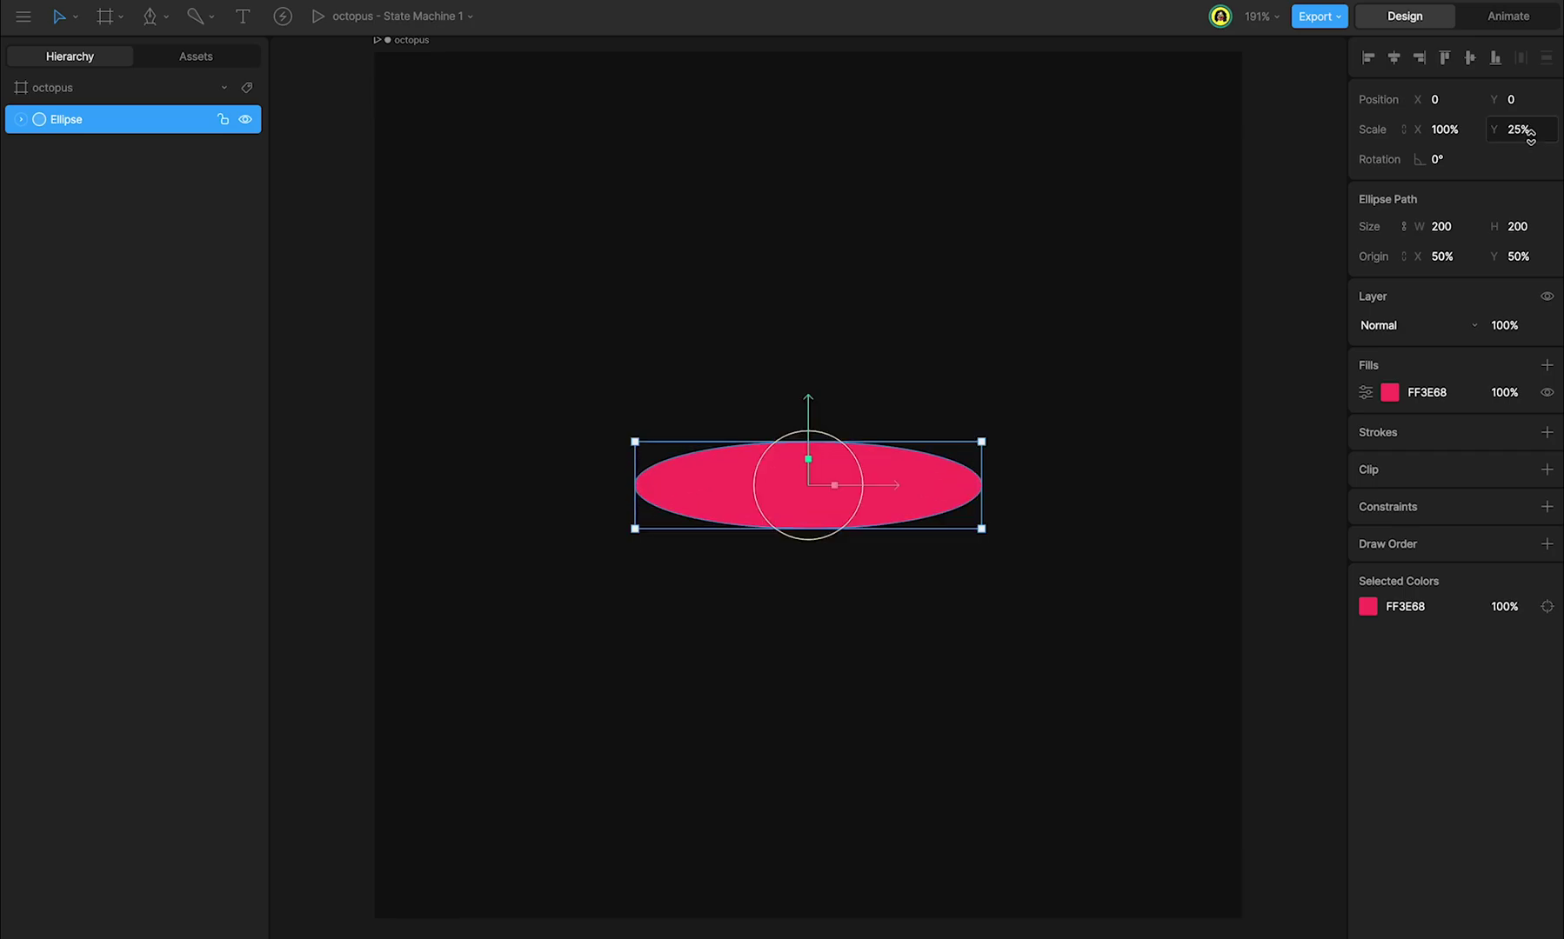
- Rename the ellipse layer to 'cut out'
{"action": "double_click", "coordinate": [113, 121]}
{"action": "type", "text": "cut out"}
{"action": "key", "text": "Return"}
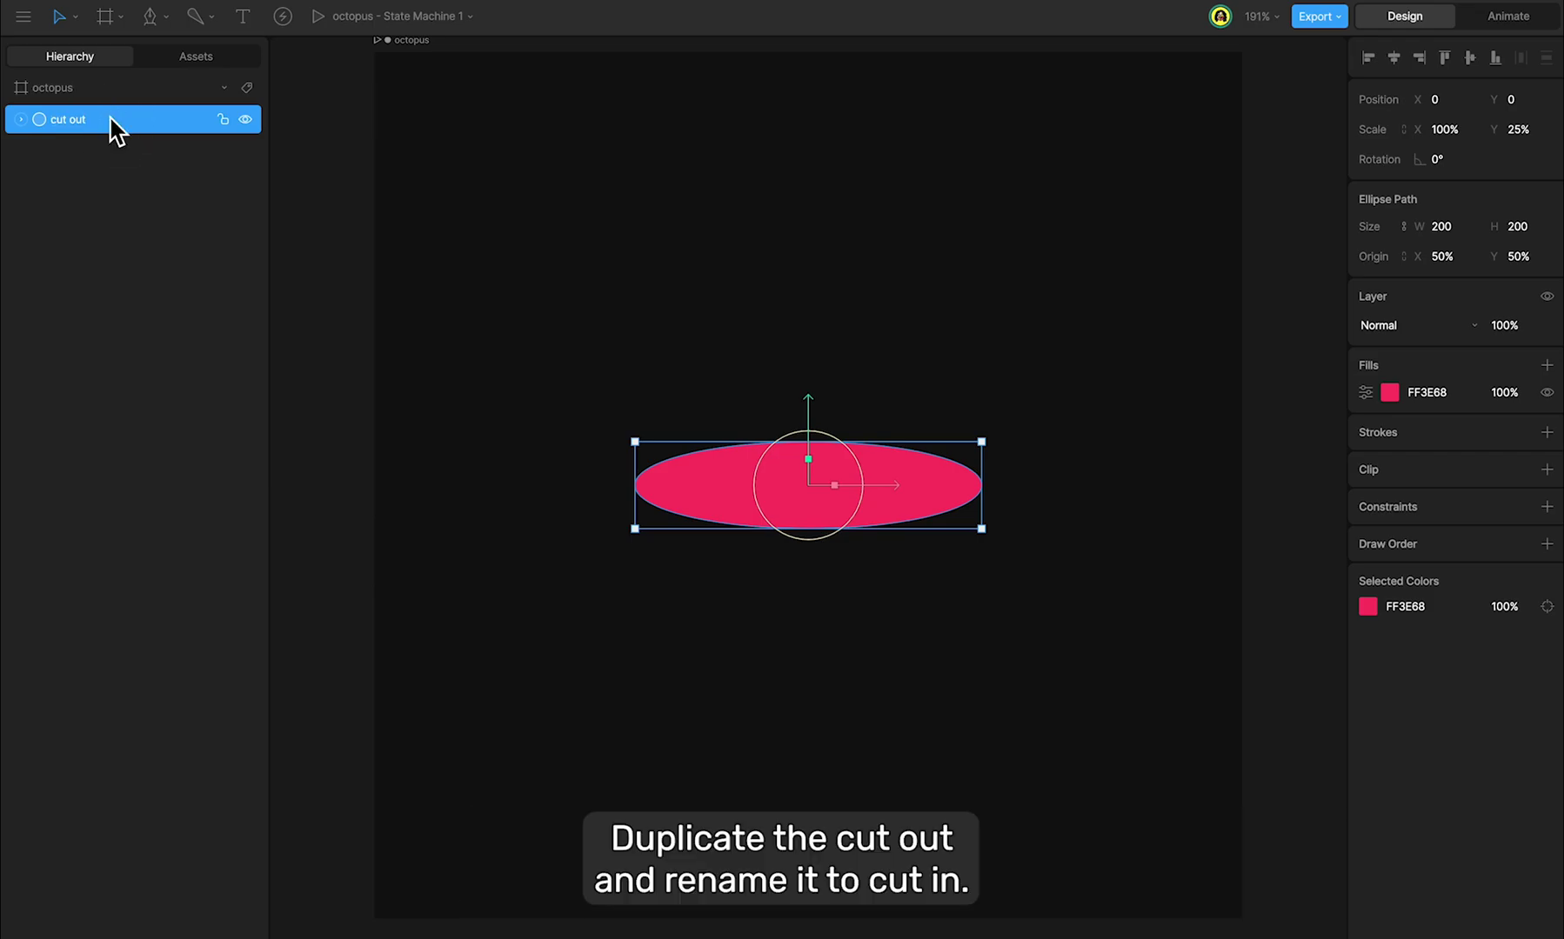
- Duplicate cut out and rename the copy 'cut in'
{"action": "key", "text": "ctrl+d"}
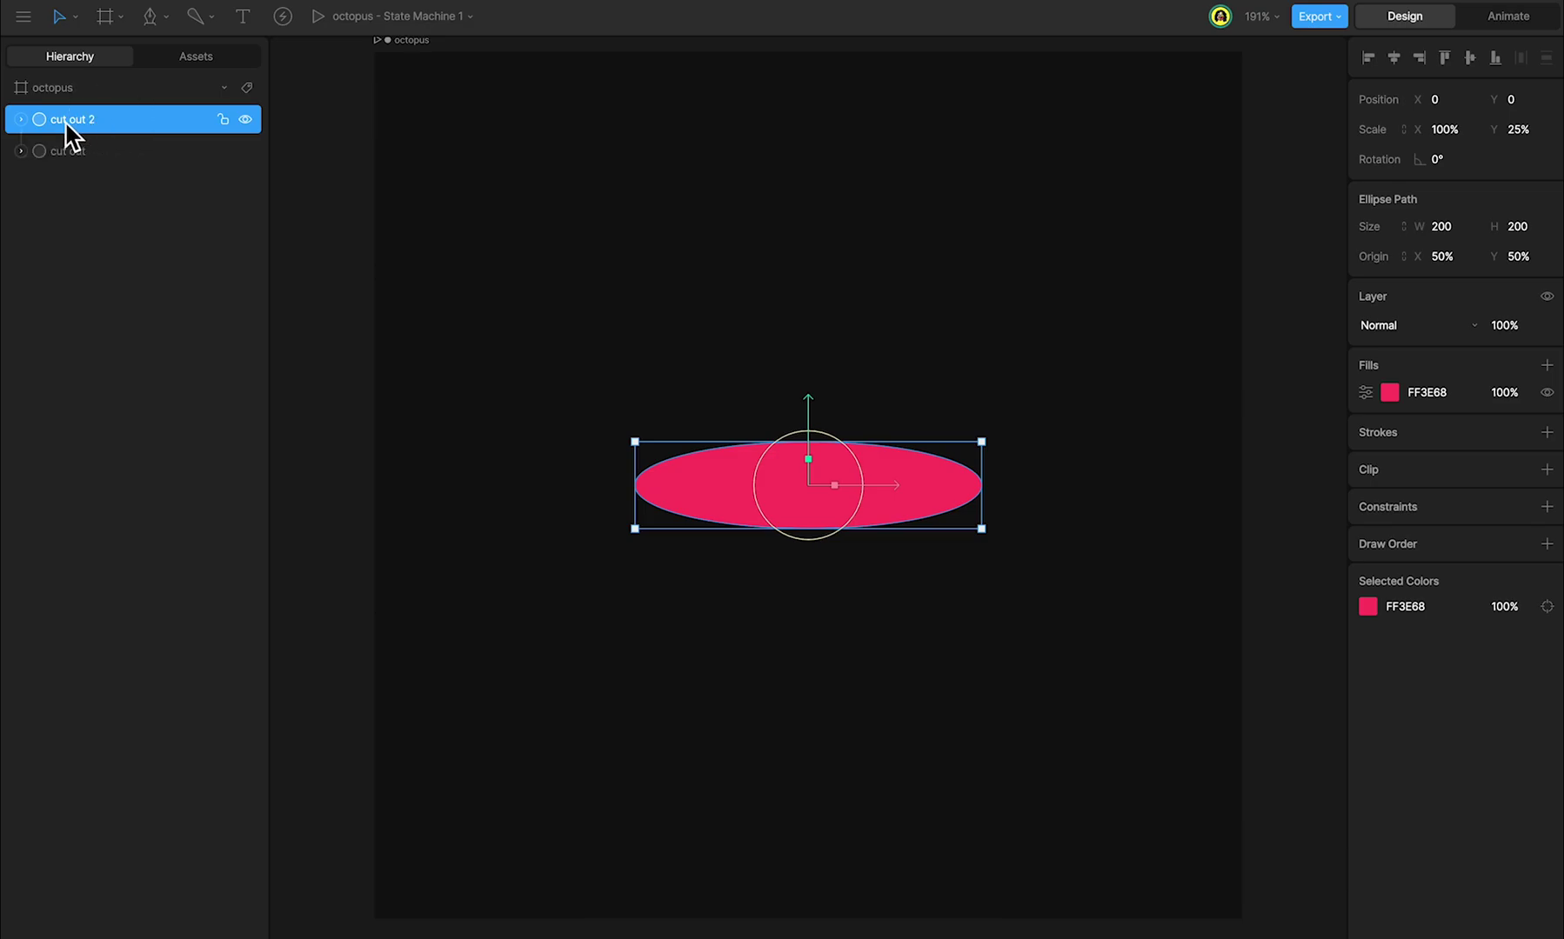
{"action": "double_click", "coordinate": [57, 121]}
{"action": "left_click_drag", "start_coordinate": [68, 126], "coordinate": [177, 130]}
{"action": "type", "text": "in"}
{"action": "key", "text": "Return"}
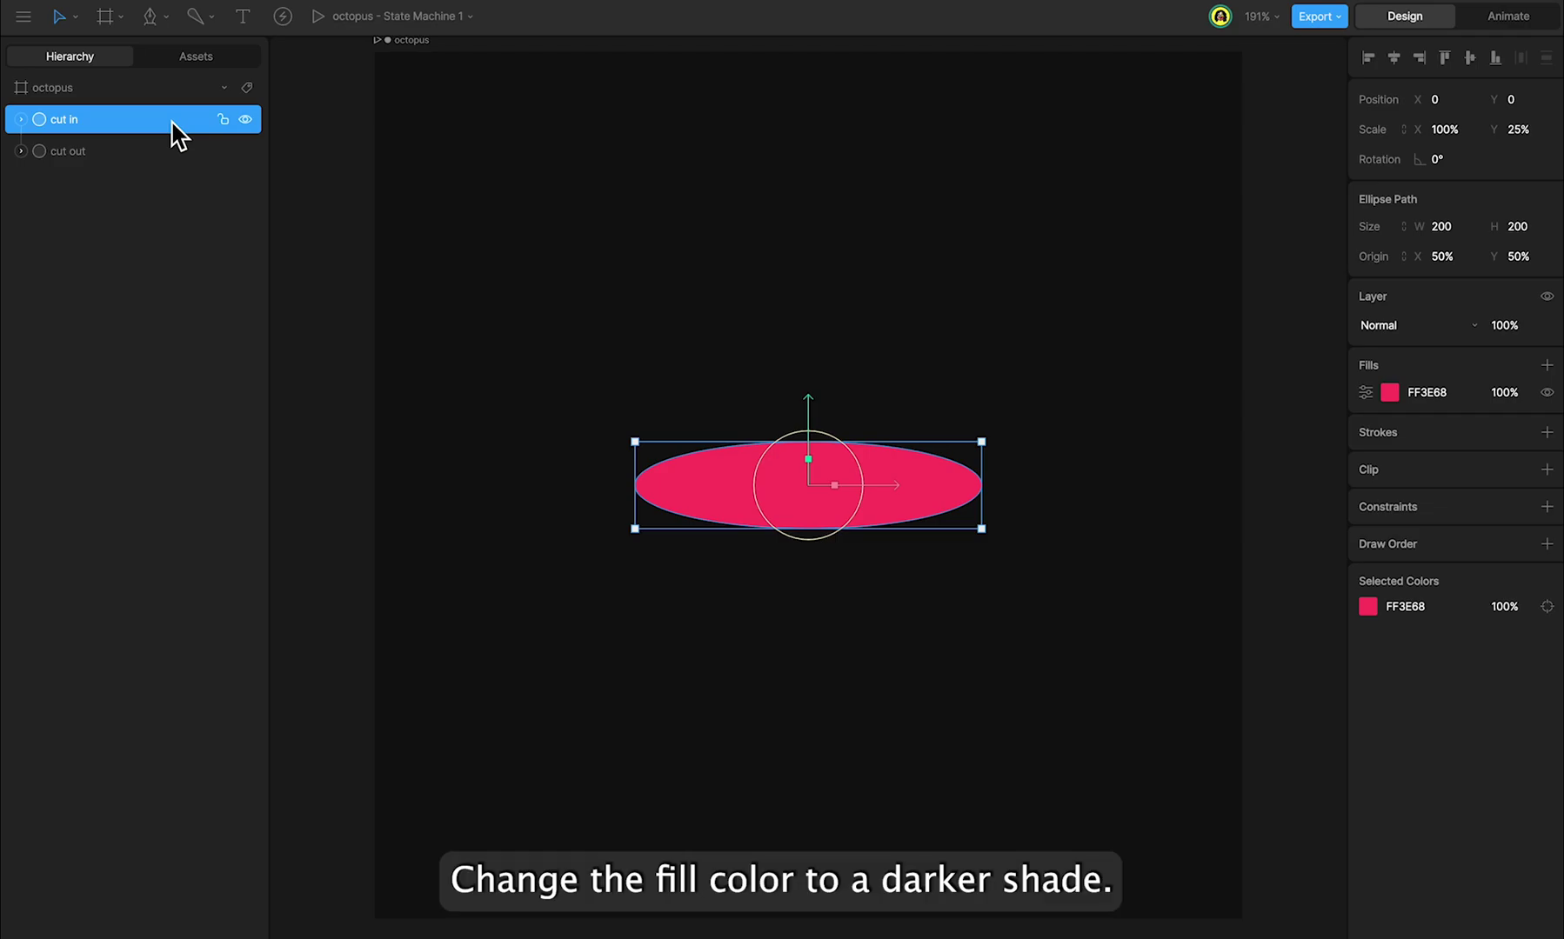
- Fill cut in with near-black purple 110016 and shrink it to 100 wide
{"action": "left_click", "coordinate": [1391, 395]}
{"action": "left_click_drag", "start_coordinate": [1318, 574], "coordinate": [1300, 574]}
{"action": "left_click_drag", "start_coordinate": [1320, 489], "coordinate": [1350, 554]}
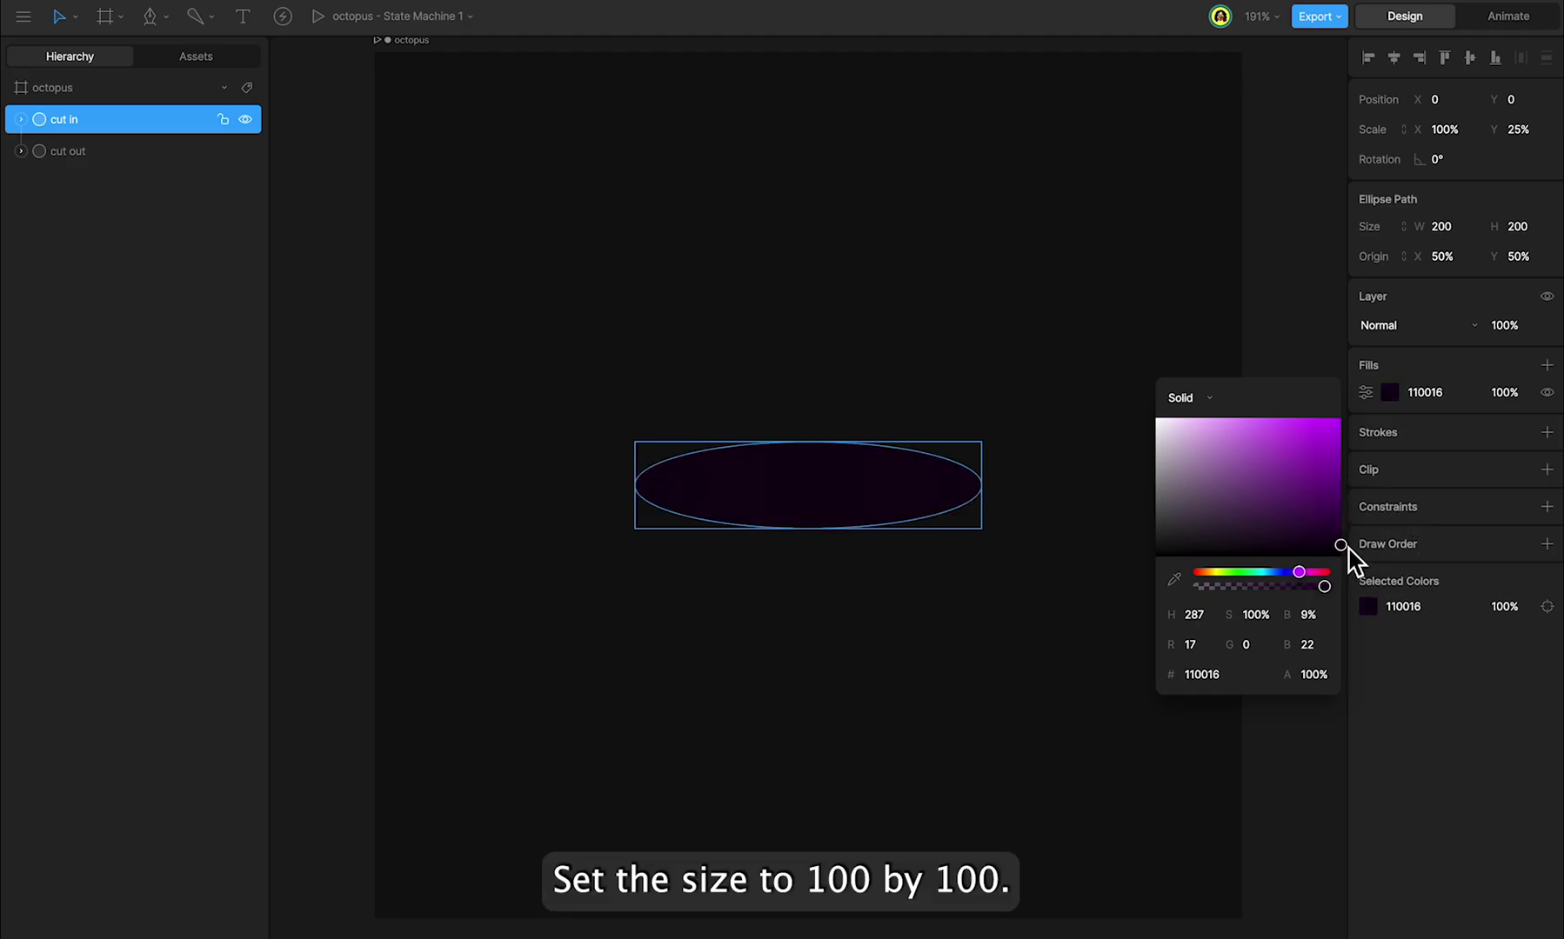
{"action": "left_click", "coordinate": [1435, 228]}
{"action": "key", "text": "Up"}
{"action": "key", "text": "Up"}
{"action": "left_click_drag", "start_coordinate": [1470, 228], "coordinate": [1450, 393]}
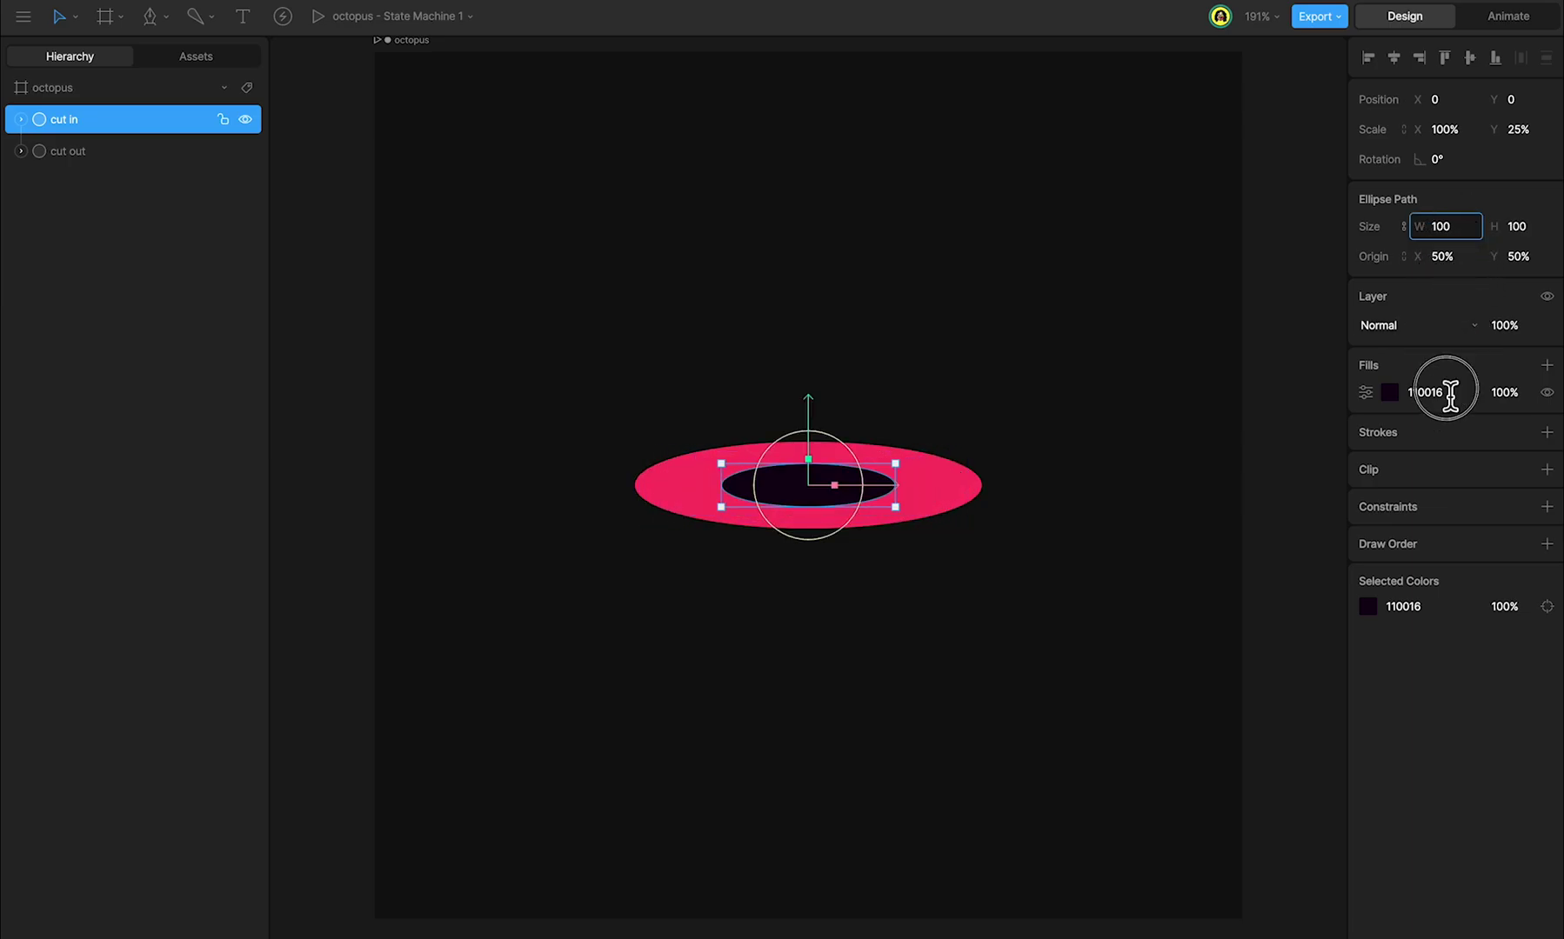
{"action": "left_click", "coordinate": [1275, 518]}
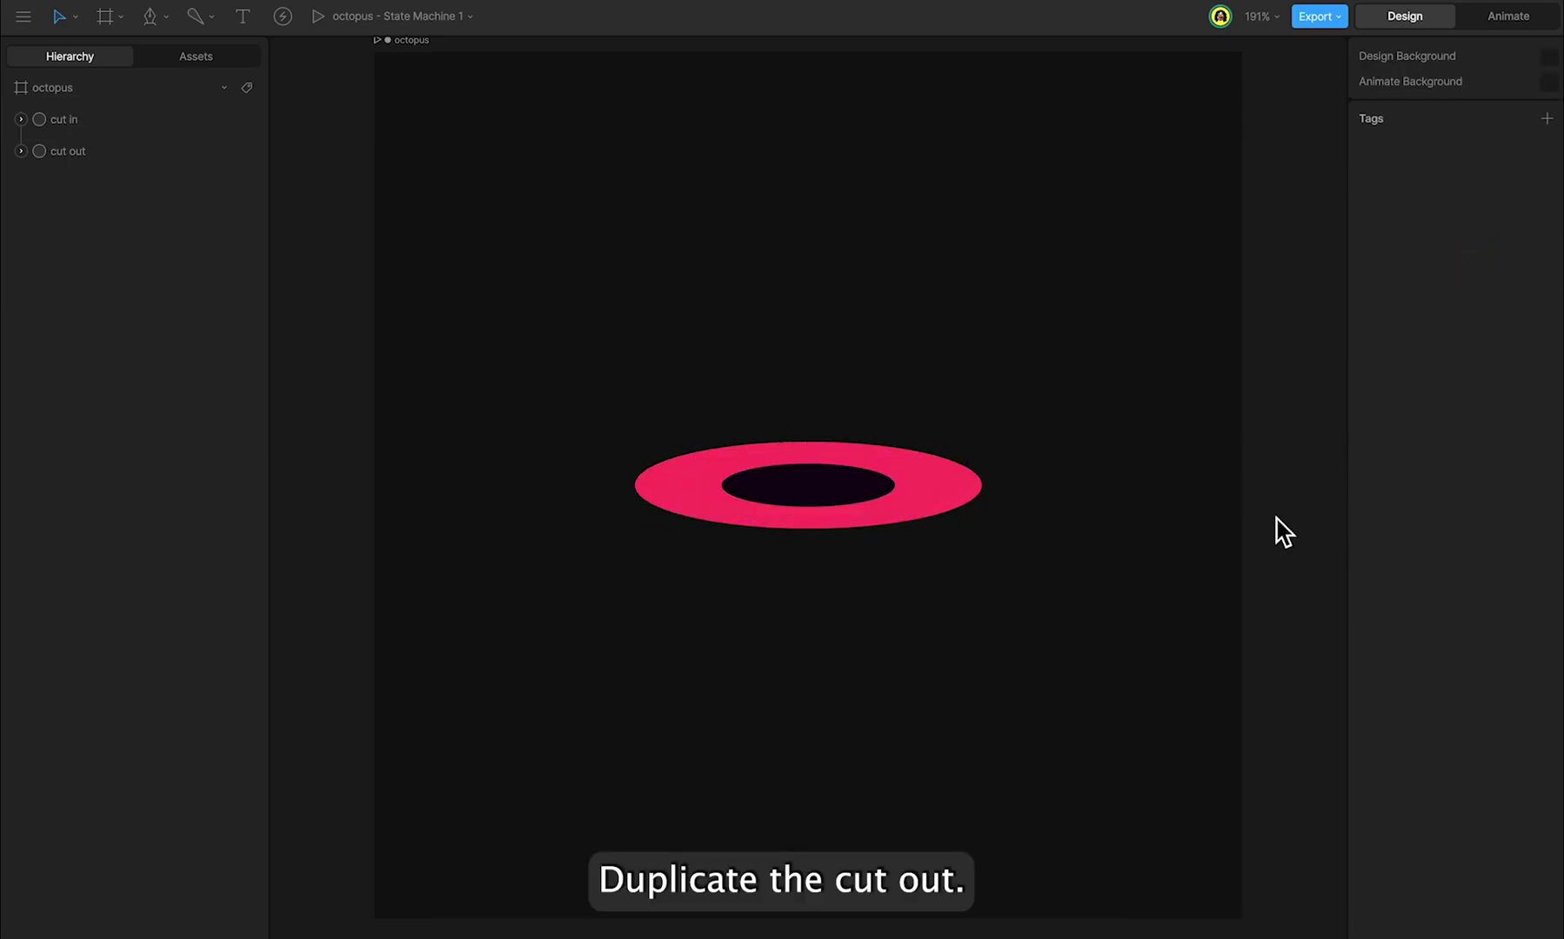
- Duplicate cut out and name the new copy 'face'
{"action": "left_click", "coordinate": [65, 155]}
{"action": "key", "text": "ctrl+d"}
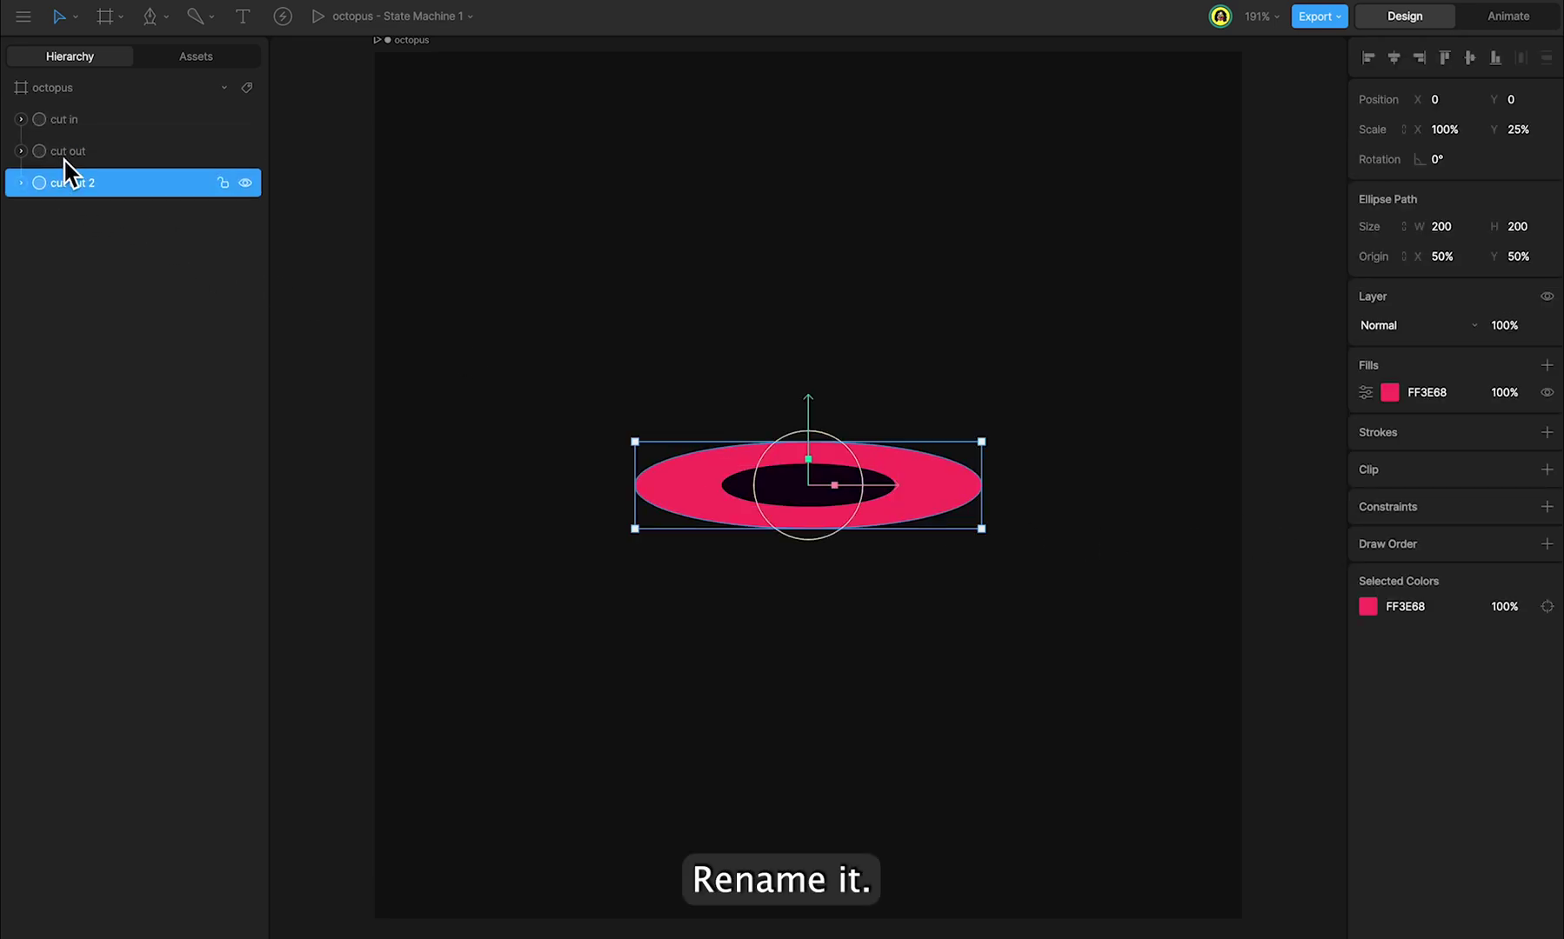
{"action": "double_click", "coordinate": [68, 181]}
{"action": "type", "text": "face"}
{"action": "key", "text": "Return"}
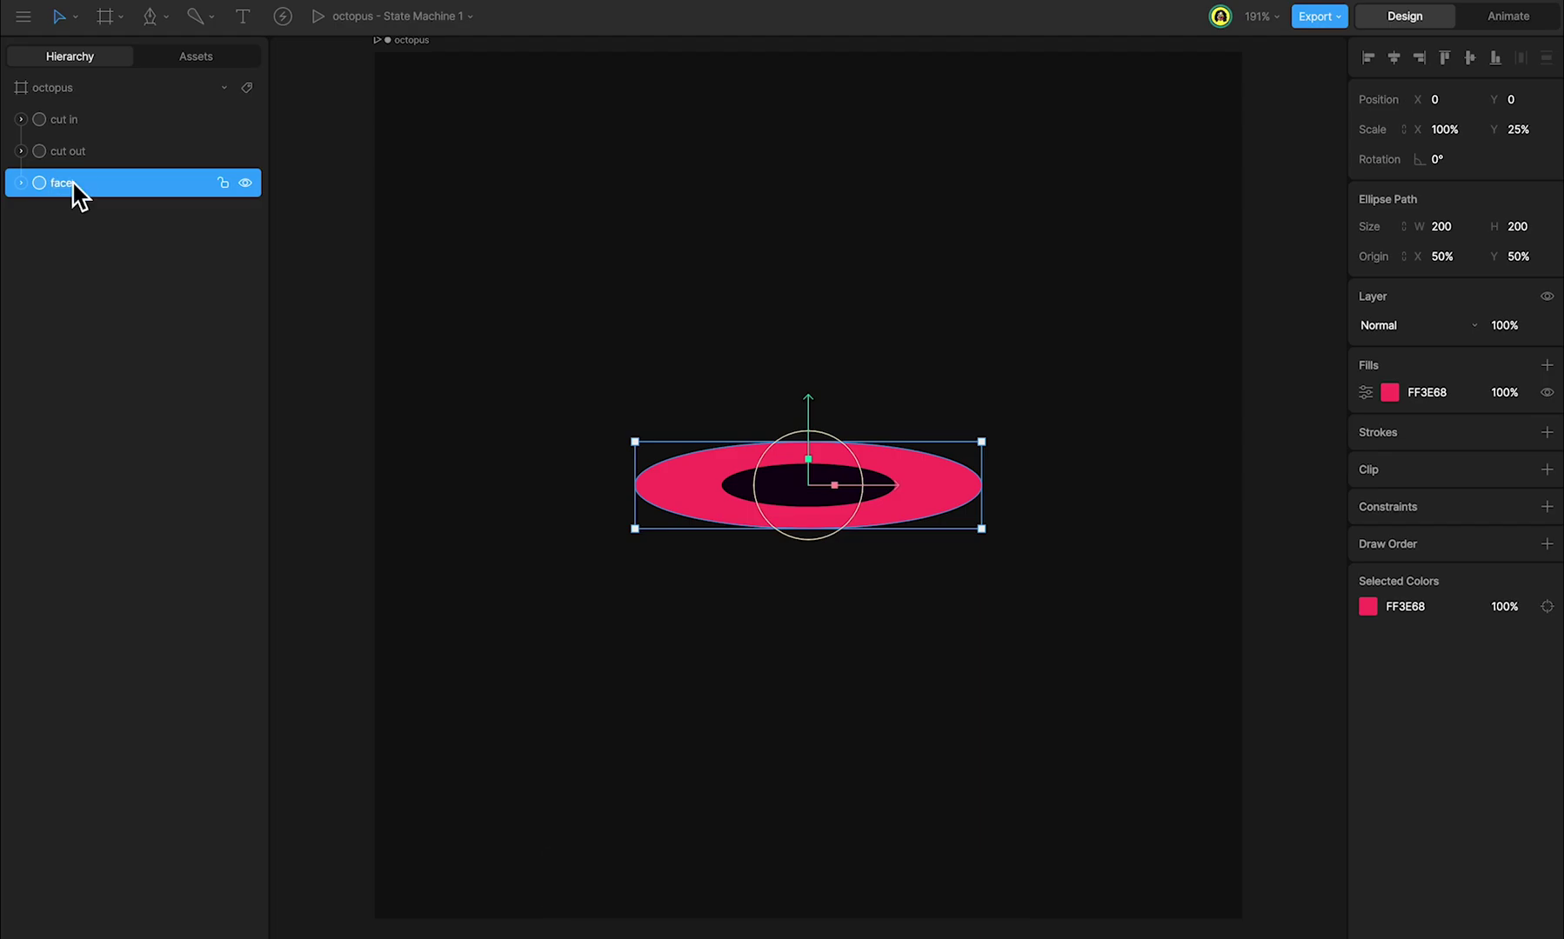
- Restore face's vertical scale to 100% and give it a deep purple 420085 fill
{"action": "left_click", "coordinate": [1531, 129]}
{"action": "type", "text": "100"}
{"action": "key", "text": "Return"}
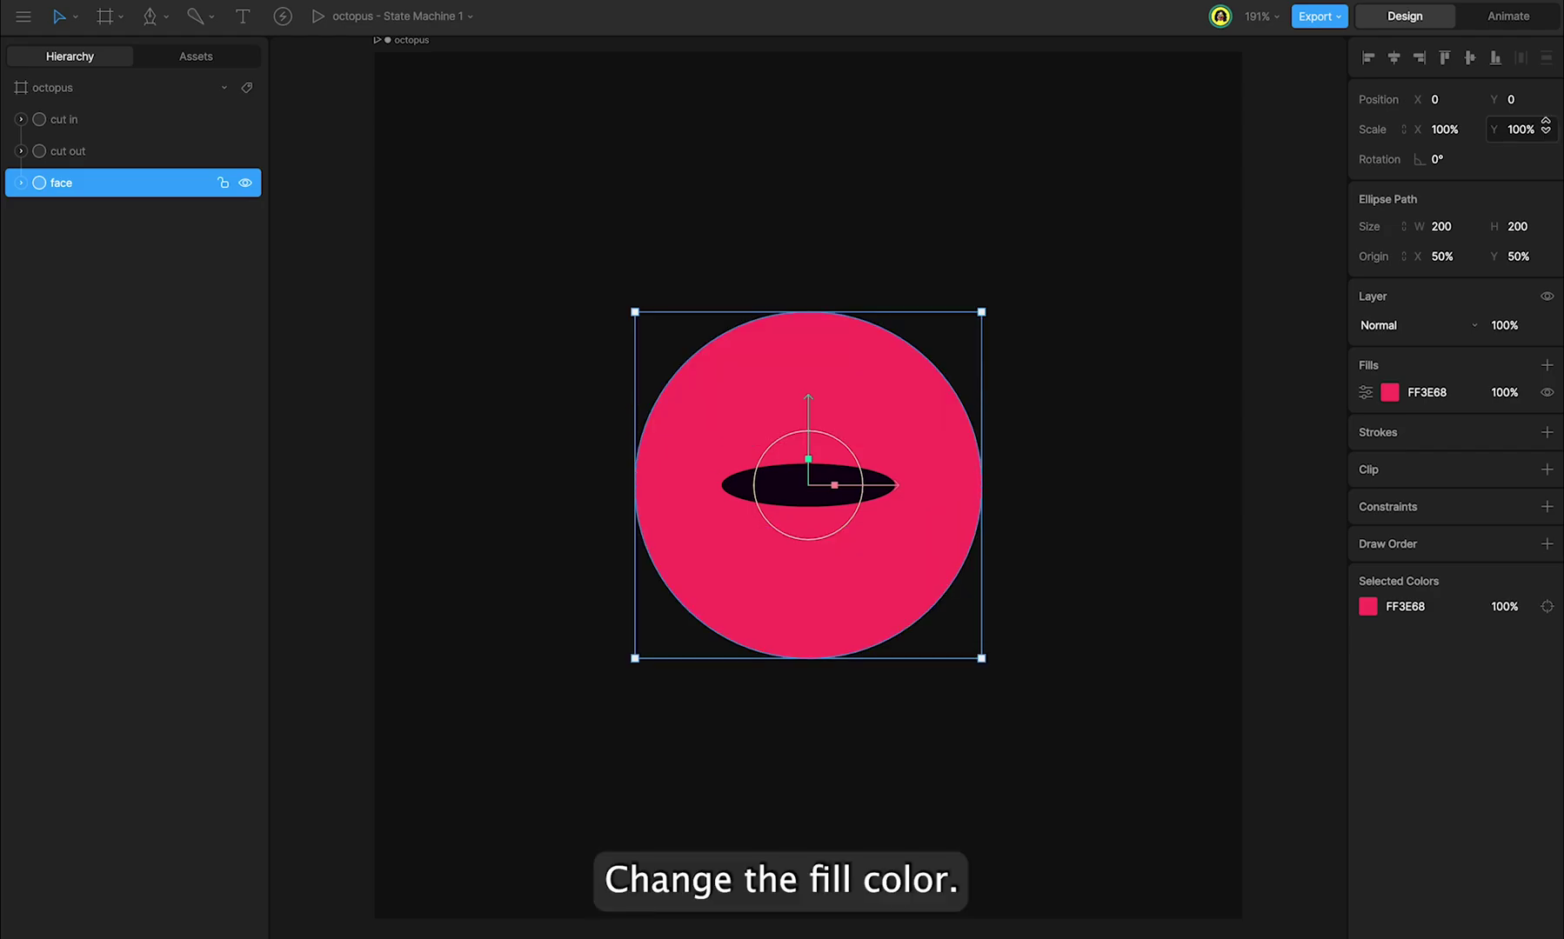
{"action": "left_click", "coordinate": [1390, 392]}
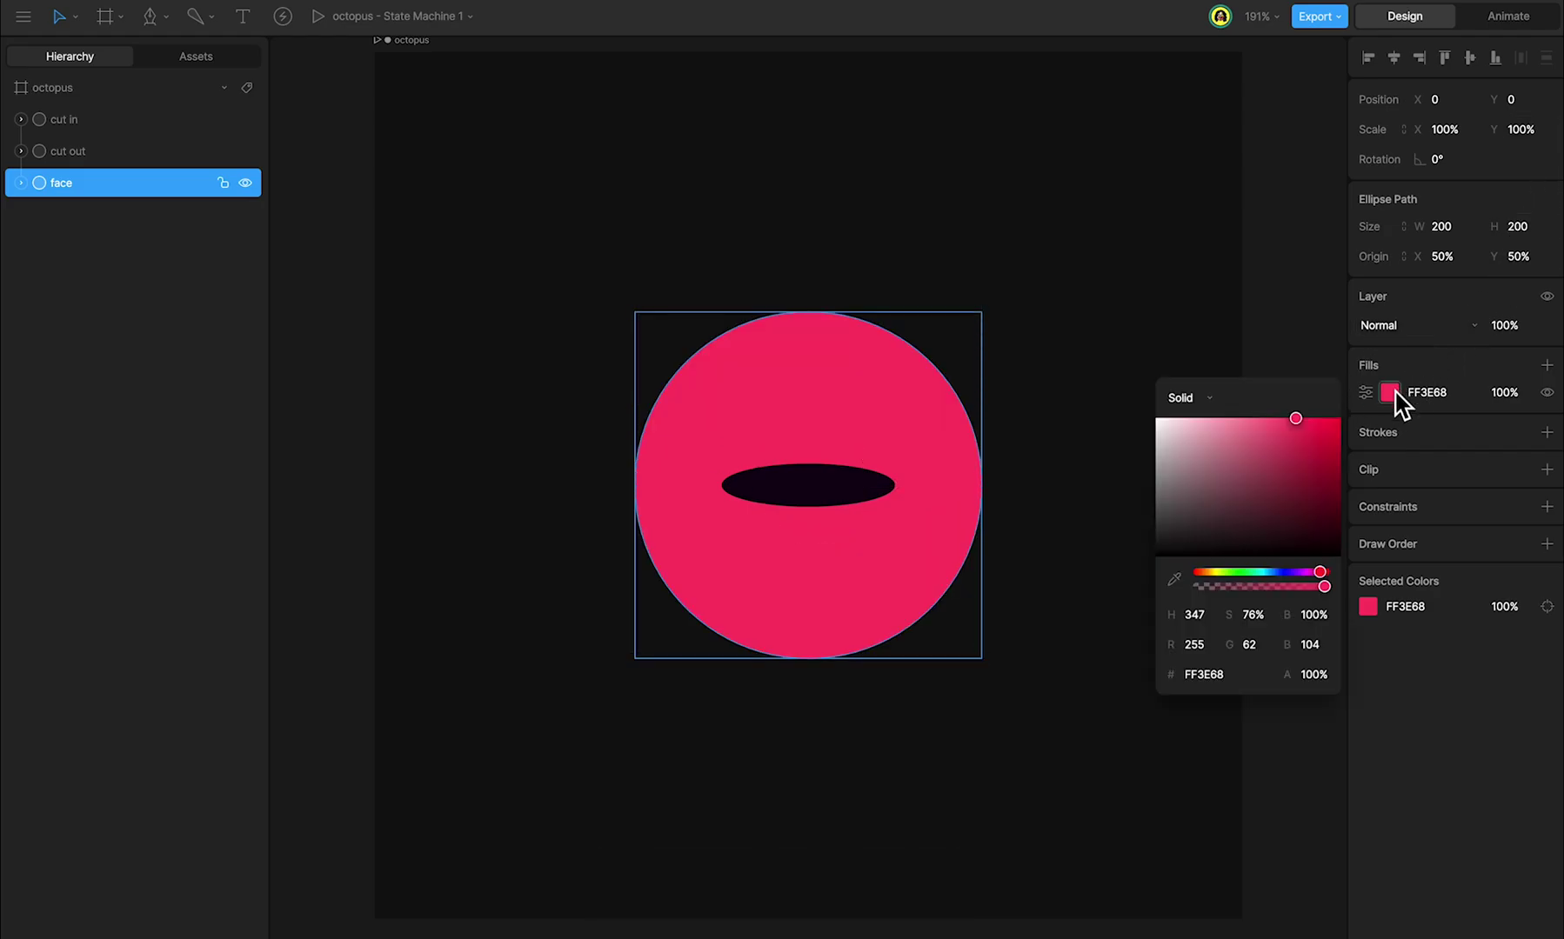
{"action": "left_click_drag", "start_coordinate": [1319, 573], "coordinate": [1293, 573]}
{"action": "left_click", "coordinate": [1347, 482]}
{"action": "left_click_drag", "start_coordinate": [1350, 495], "coordinate": [1355, 501]}
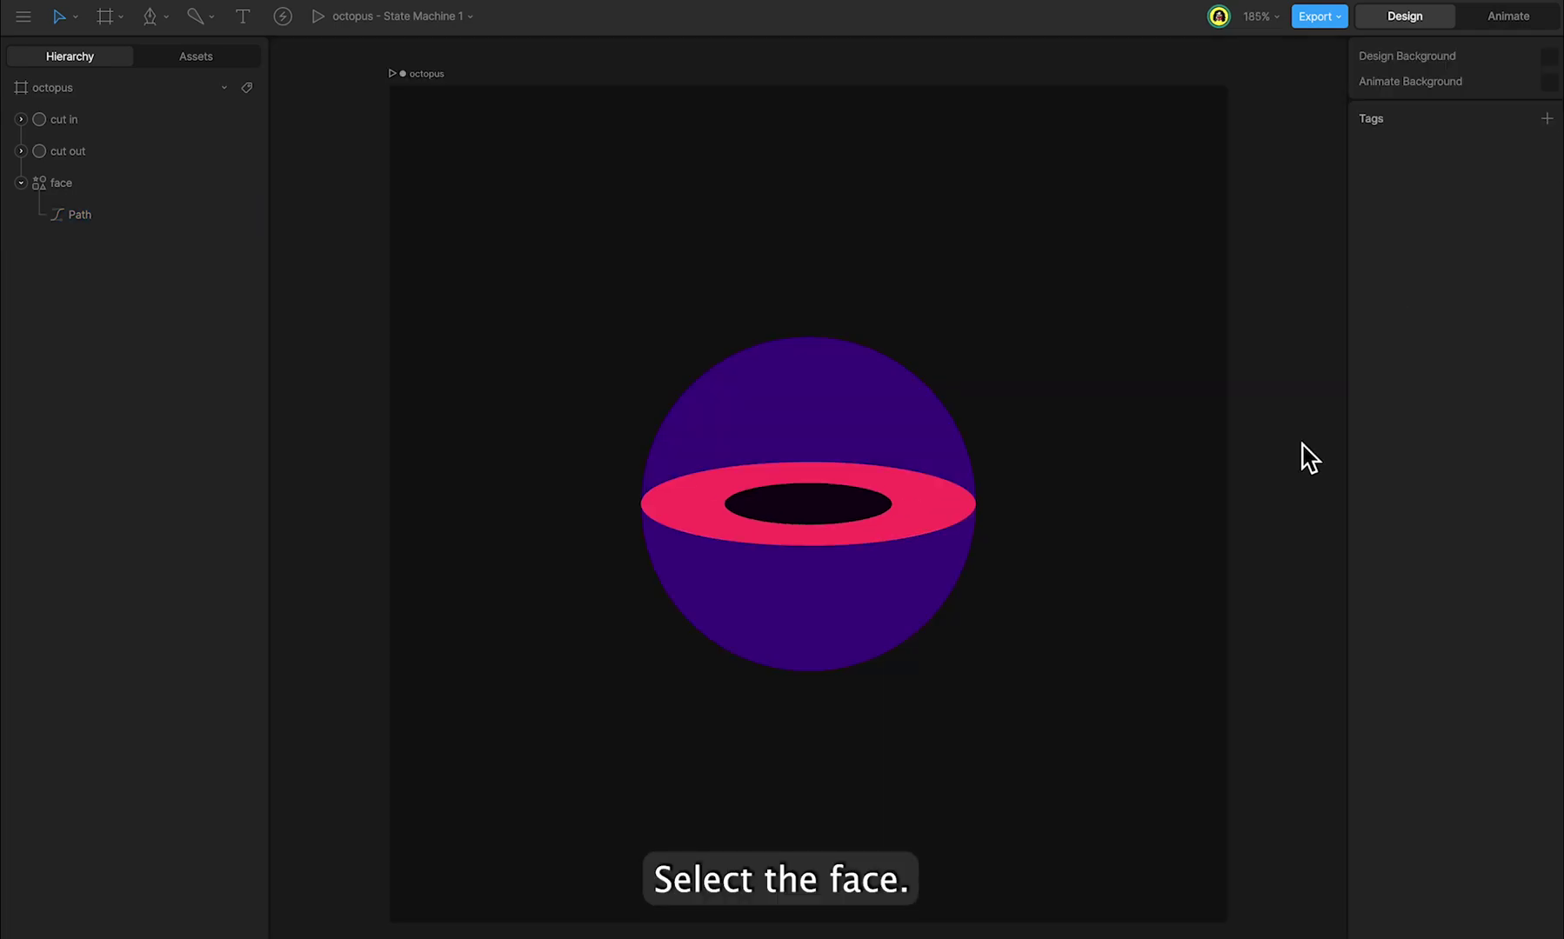
- Edit face's path: pull its top point down to Y 25 and flatten both rim curves into a bowl
{"action": "left_click", "coordinate": [931, 428]}
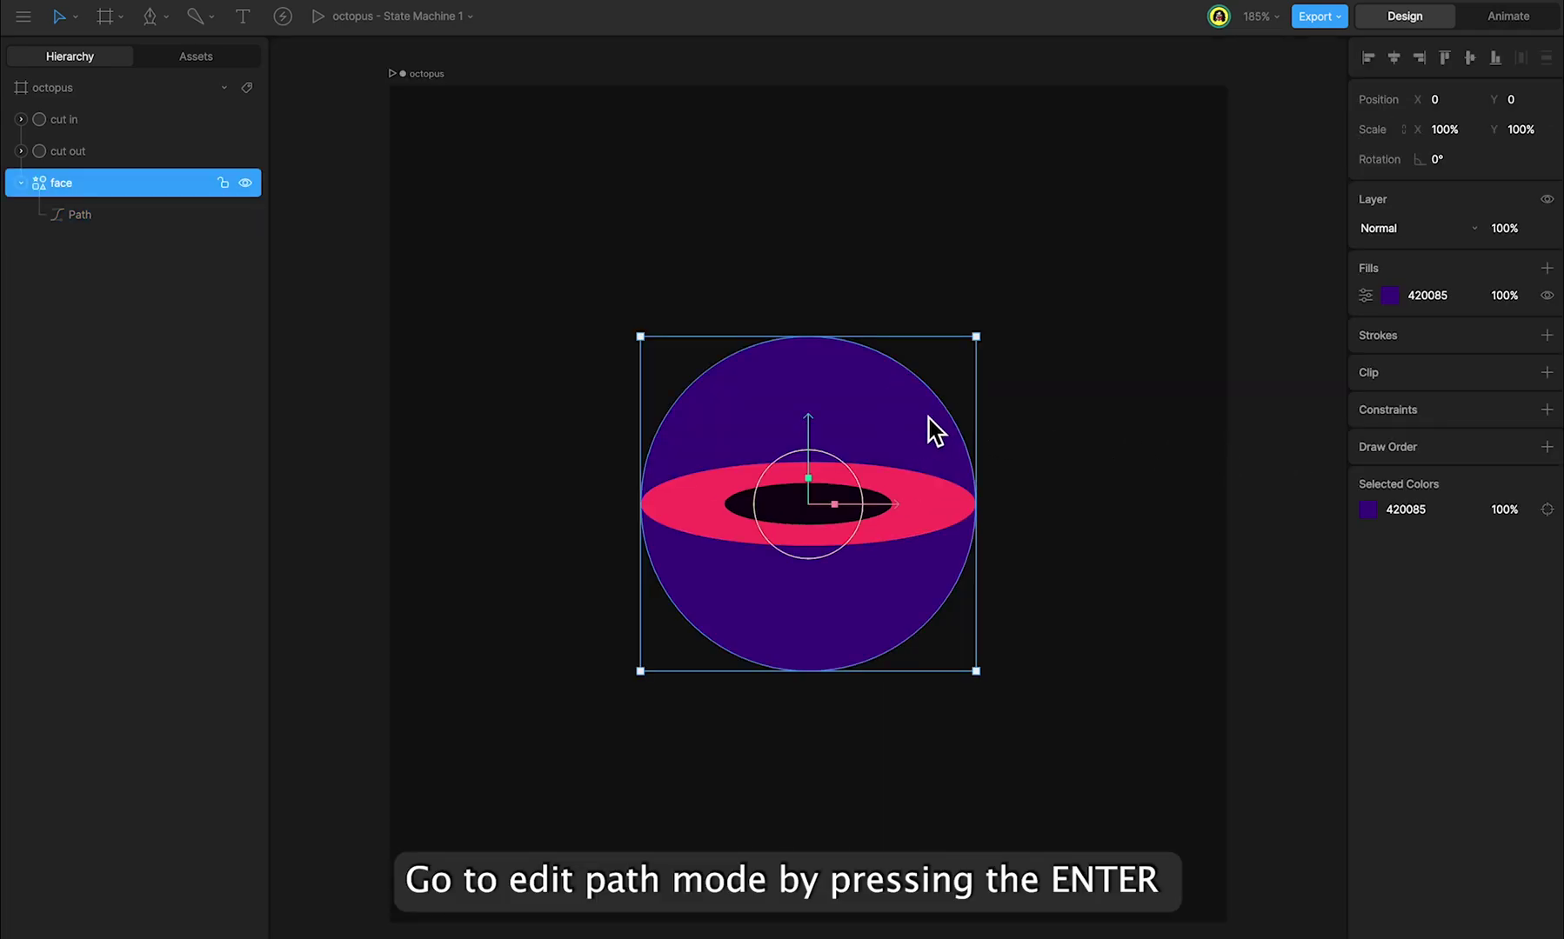
{"action": "key", "text": "Return"}
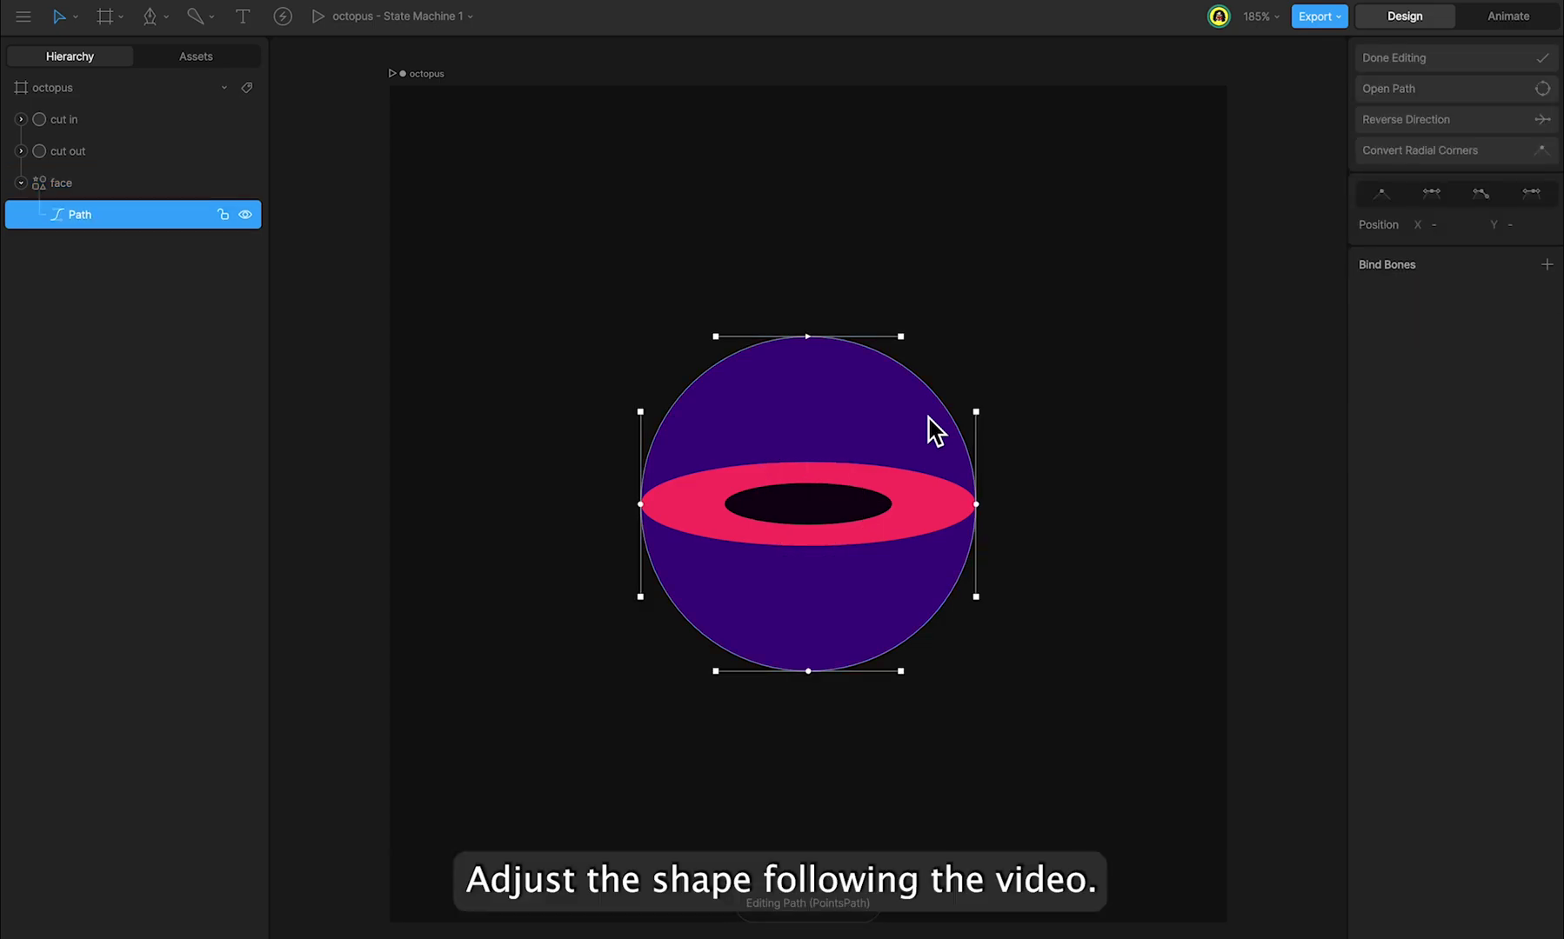
{"action": "left_click_drag", "start_coordinate": [808, 337], "coordinate": [811, 561]}
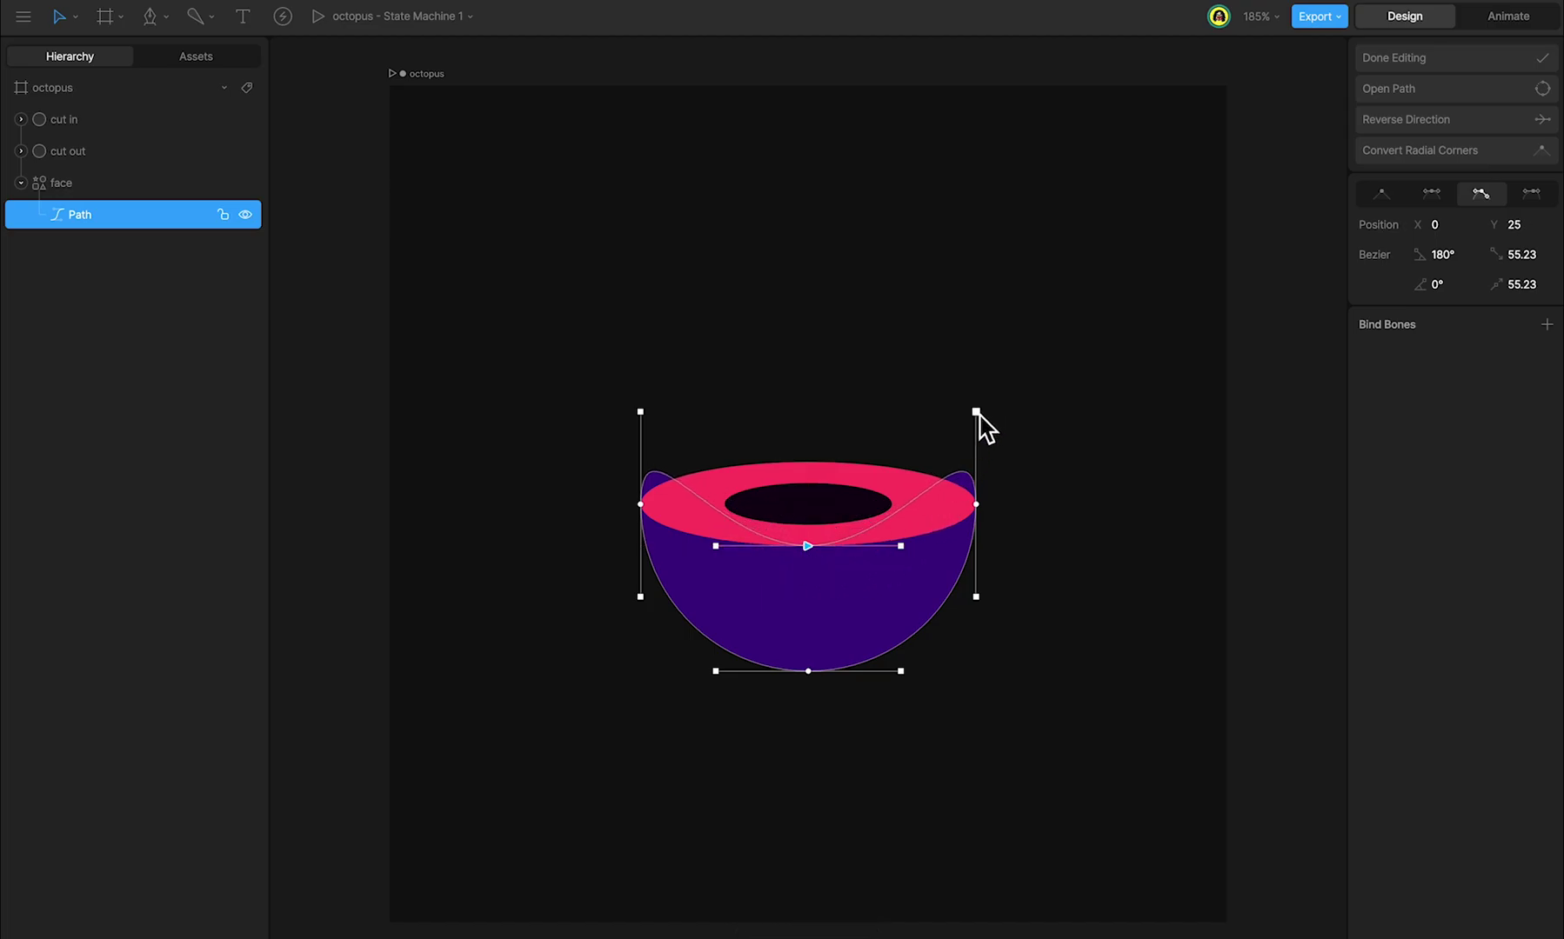
{"action": "left_click_drag", "start_coordinate": [976, 411], "coordinate": [978, 526]}
{"action": "left_click_drag", "start_coordinate": [640, 412], "coordinate": [642, 546]}
{"action": "scroll", "coordinate": [703, 543], "scroll_direction": "up", "scroll_amount": 10}
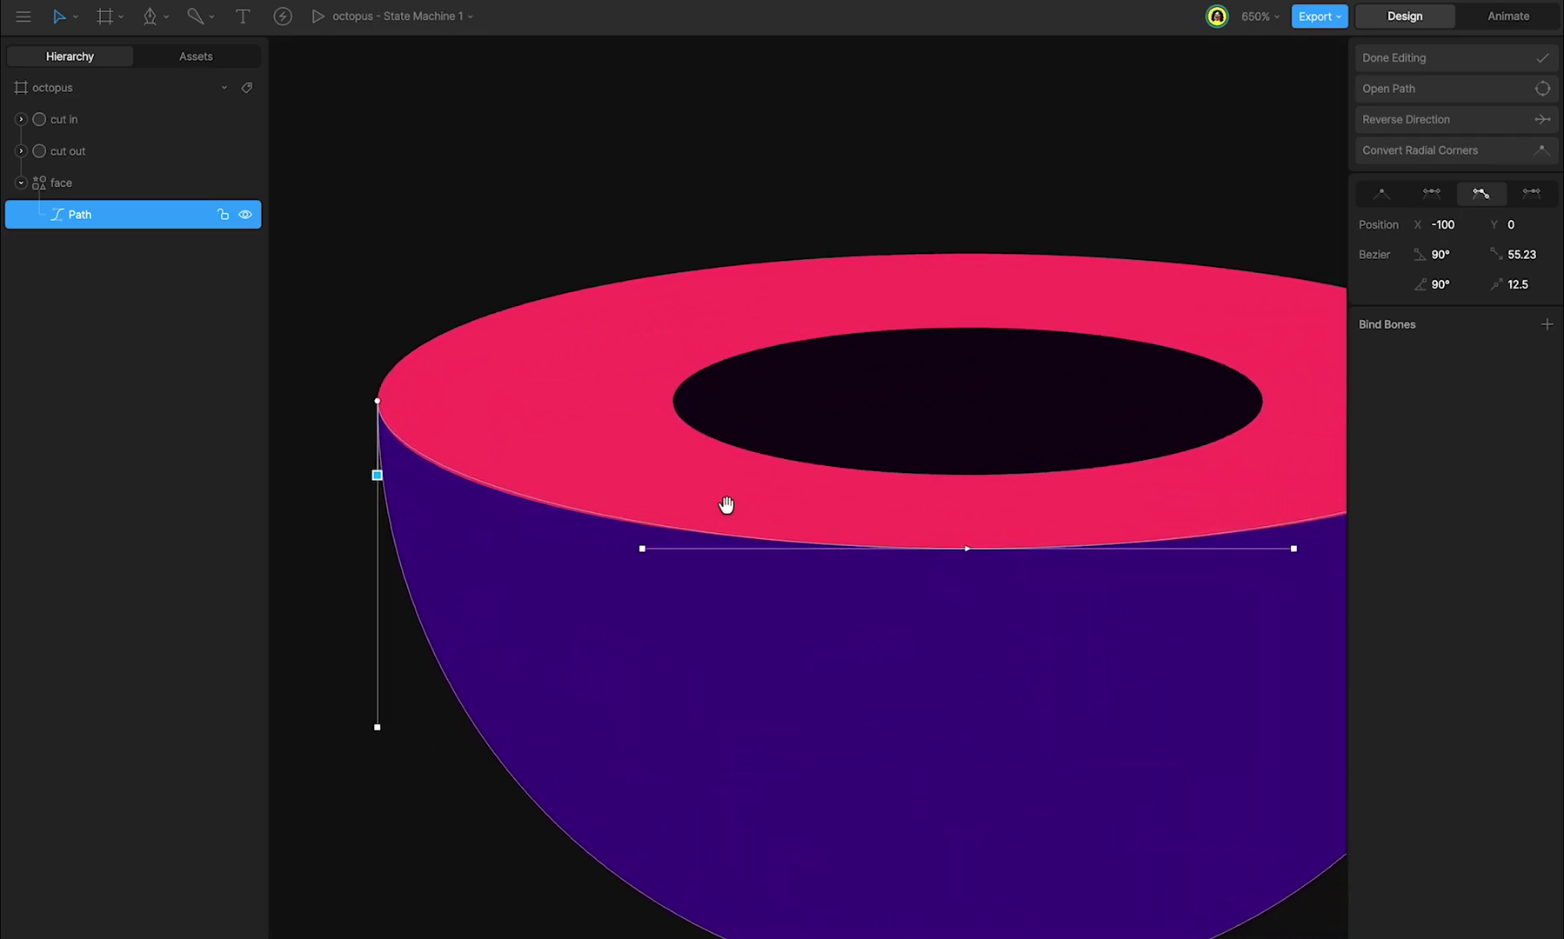
{"action": "left_click_drag", "start_coordinate": [718, 503], "coordinate": [465, 485]}
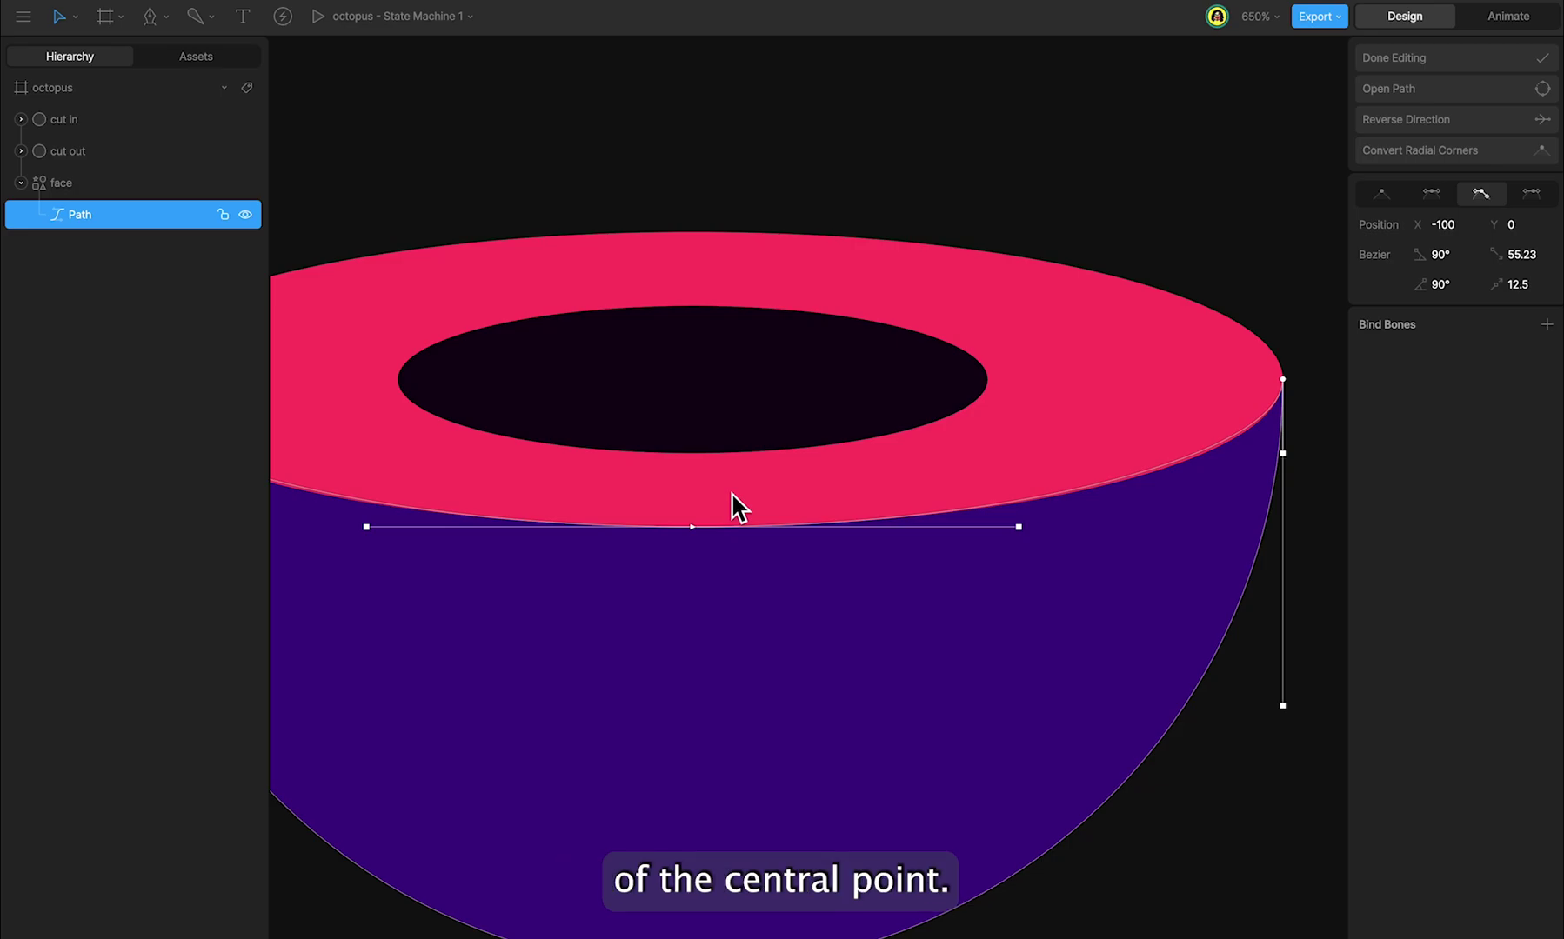
- Lengthen the front rim's middle-point handle and set that point to Mirrored
{"action": "left_click_drag", "start_coordinate": [741, 488], "coordinate": [633, 569]}
{"action": "left_click_drag", "start_coordinate": [1018, 527], "coordinate": [1072, 532]}
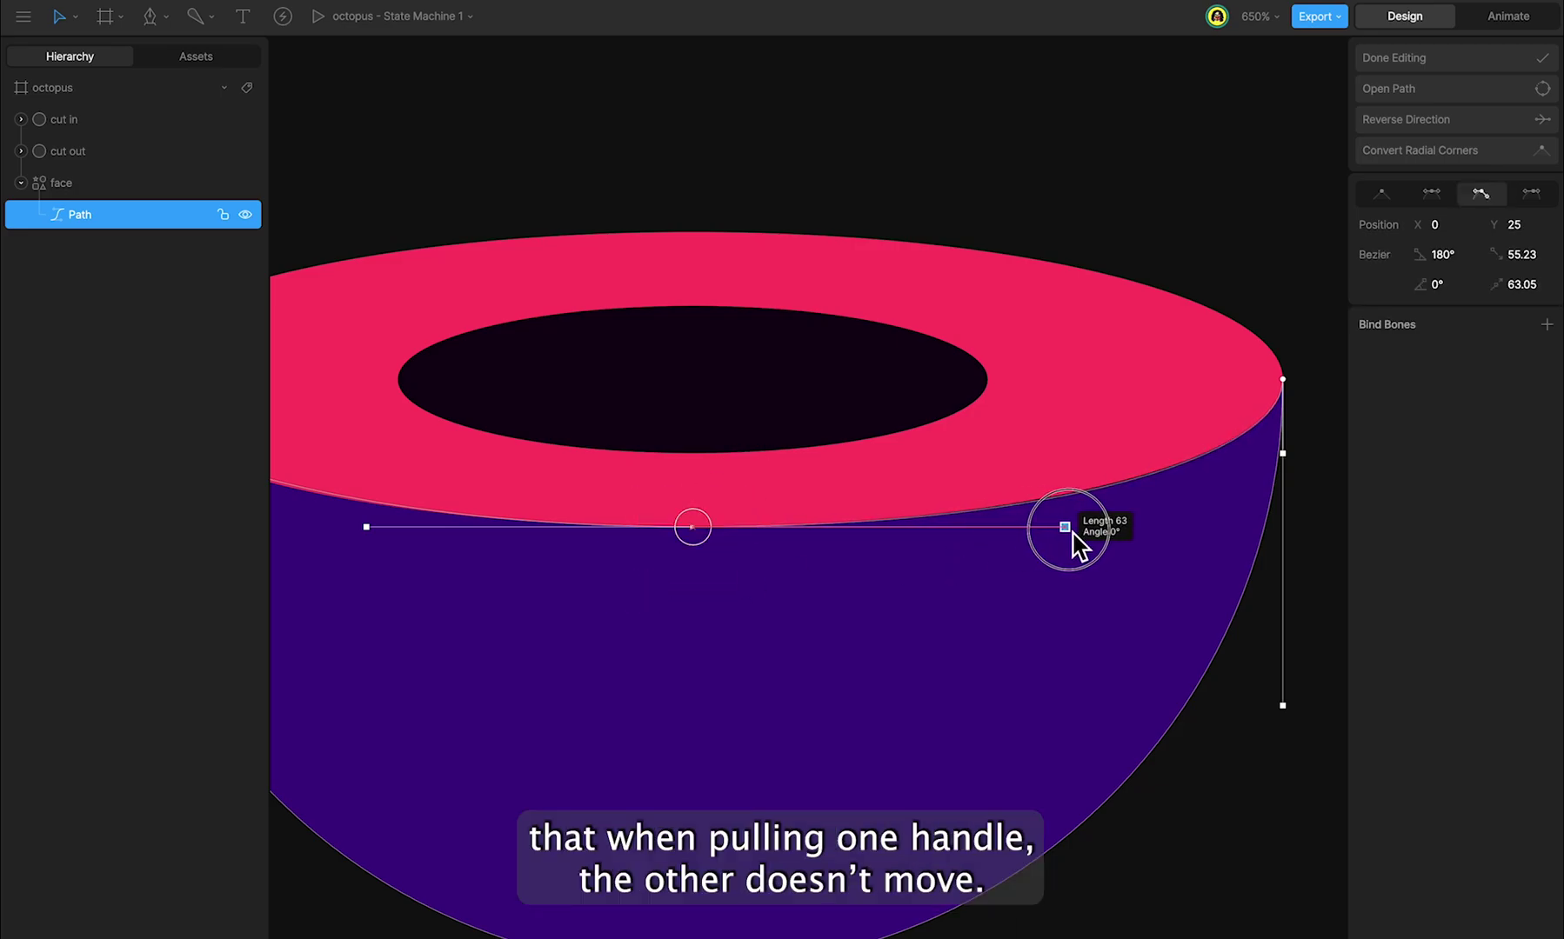
{"action": "left_click_drag", "start_coordinate": [1072, 533], "coordinate": [1072, 532]}
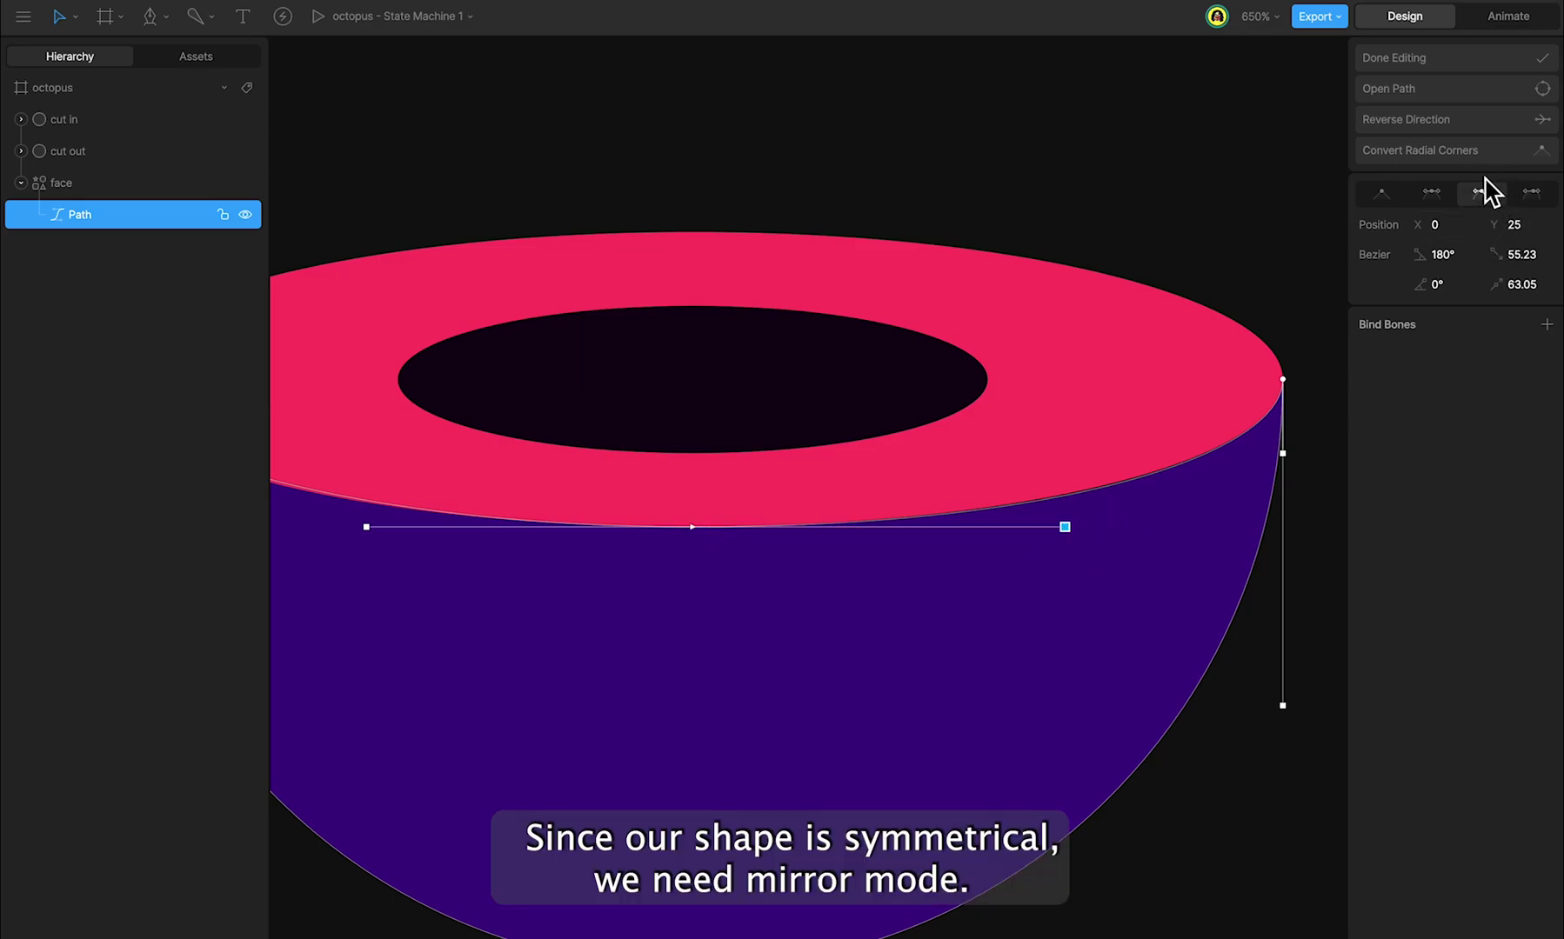
{"action": "left_click", "coordinate": [1435, 199]}
{"action": "mouse_move", "coordinate": [1066, 531]}
{"action": "left_mouse_down"}
{"action": "mouse_move", "coordinate": [920, 534]}
{"action": "mouse_move", "coordinate": [1072, 535]}
{"action": "mouse_move", "coordinate": [1051, 531]}
{"action": "left_mouse_up"}
{"action": "scroll", "coordinate": [1051, 531], "scroll_direction": "right", "scroll_amount": 5}
{"action": "scroll", "coordinate": [655, 574], "scroll_direction": "down", "scroll_amount": 5}
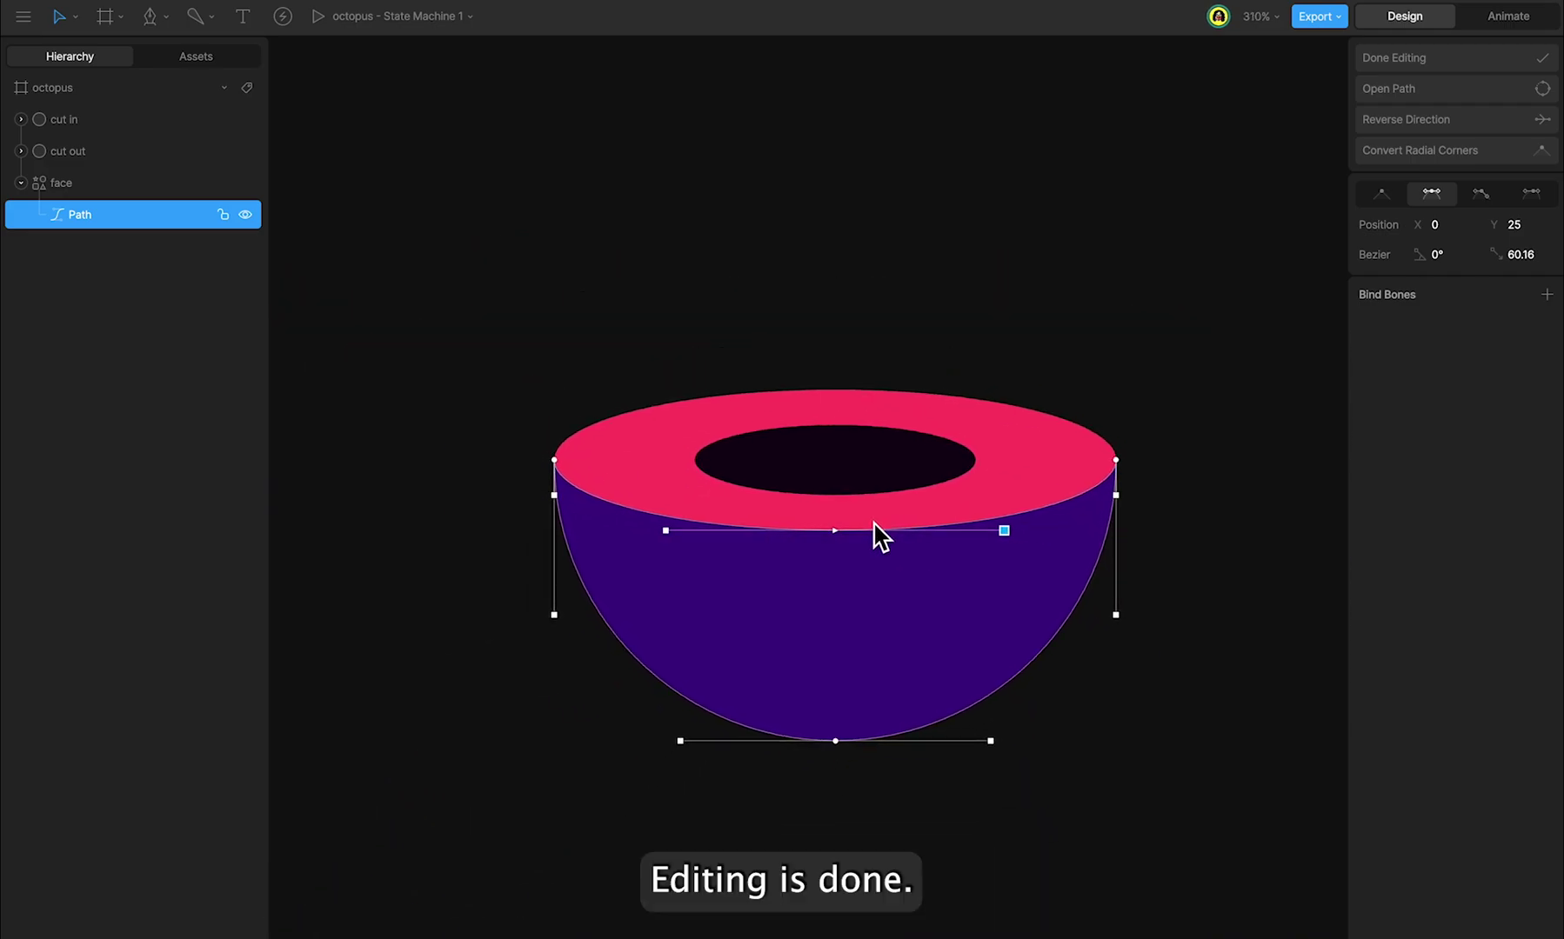
- Finish path editing and draw a Root Bone just above the hemisphere
{"action": "left_click", "coordinate": [1443, 61]}
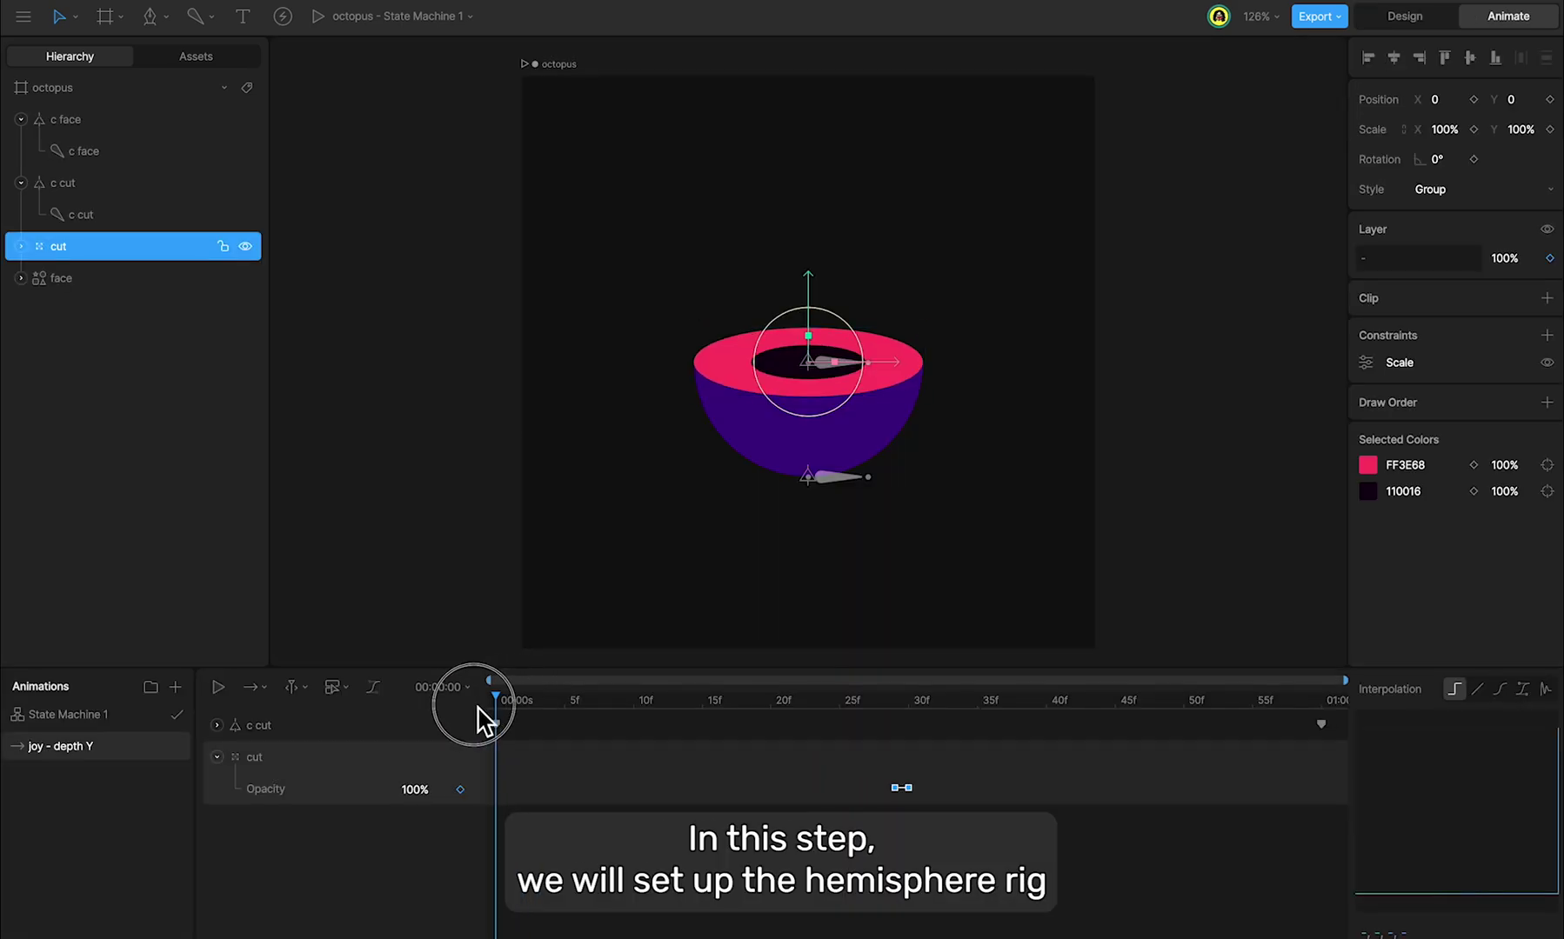
{"action": "left_click_drag", "start_coordinate": [478, 720], "coordinate": [548, 730]}
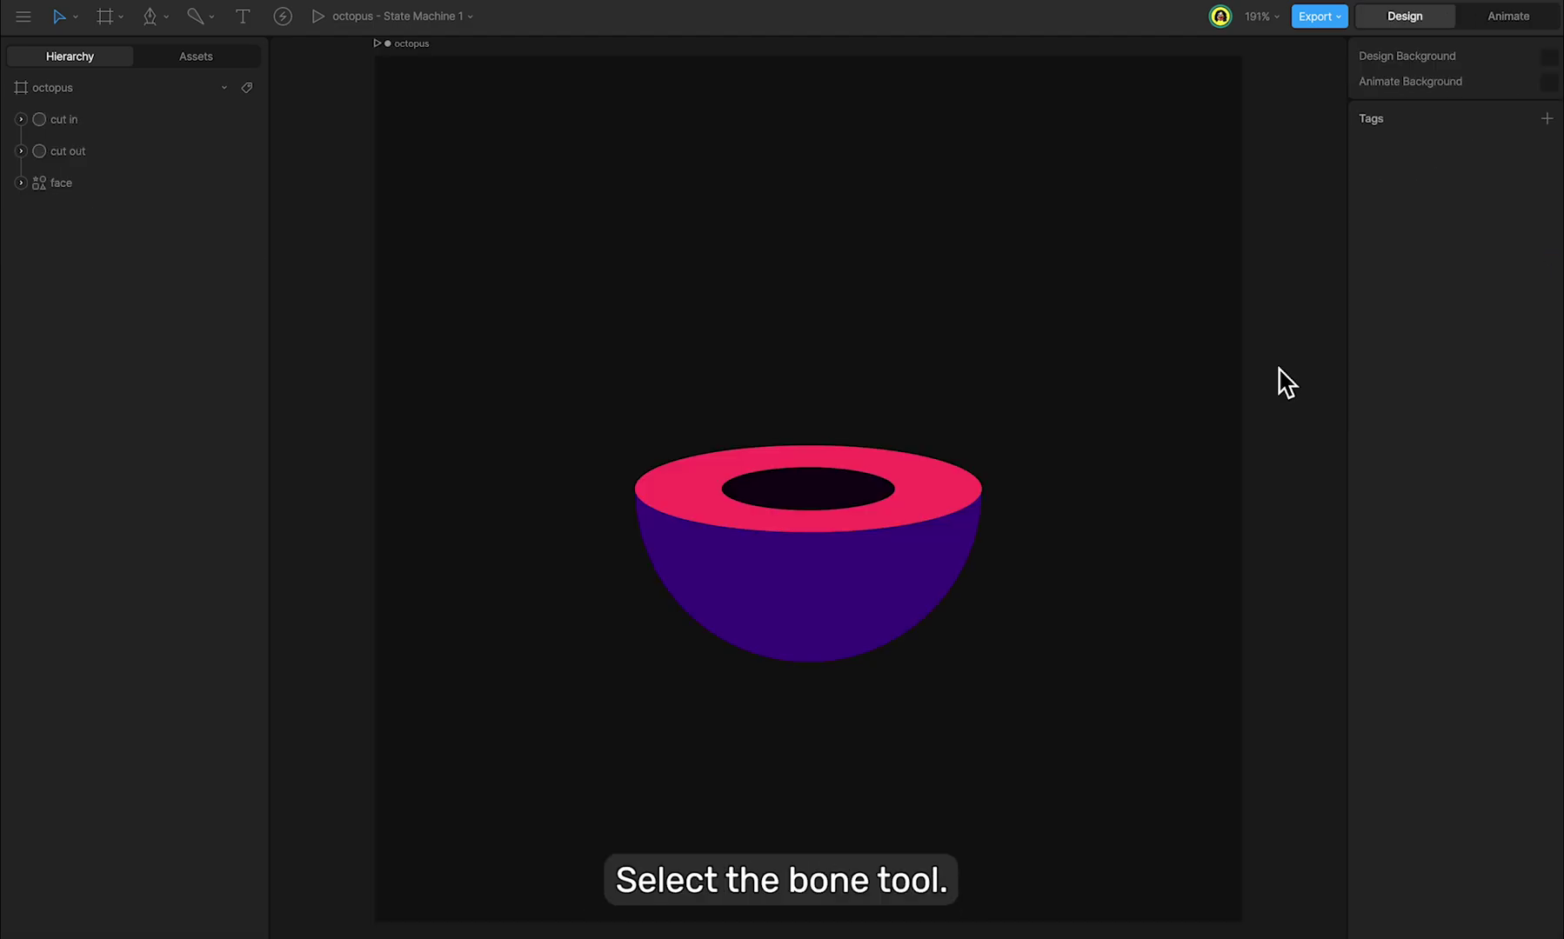
{"action": "left_click", "coordinate": [213, 18]}
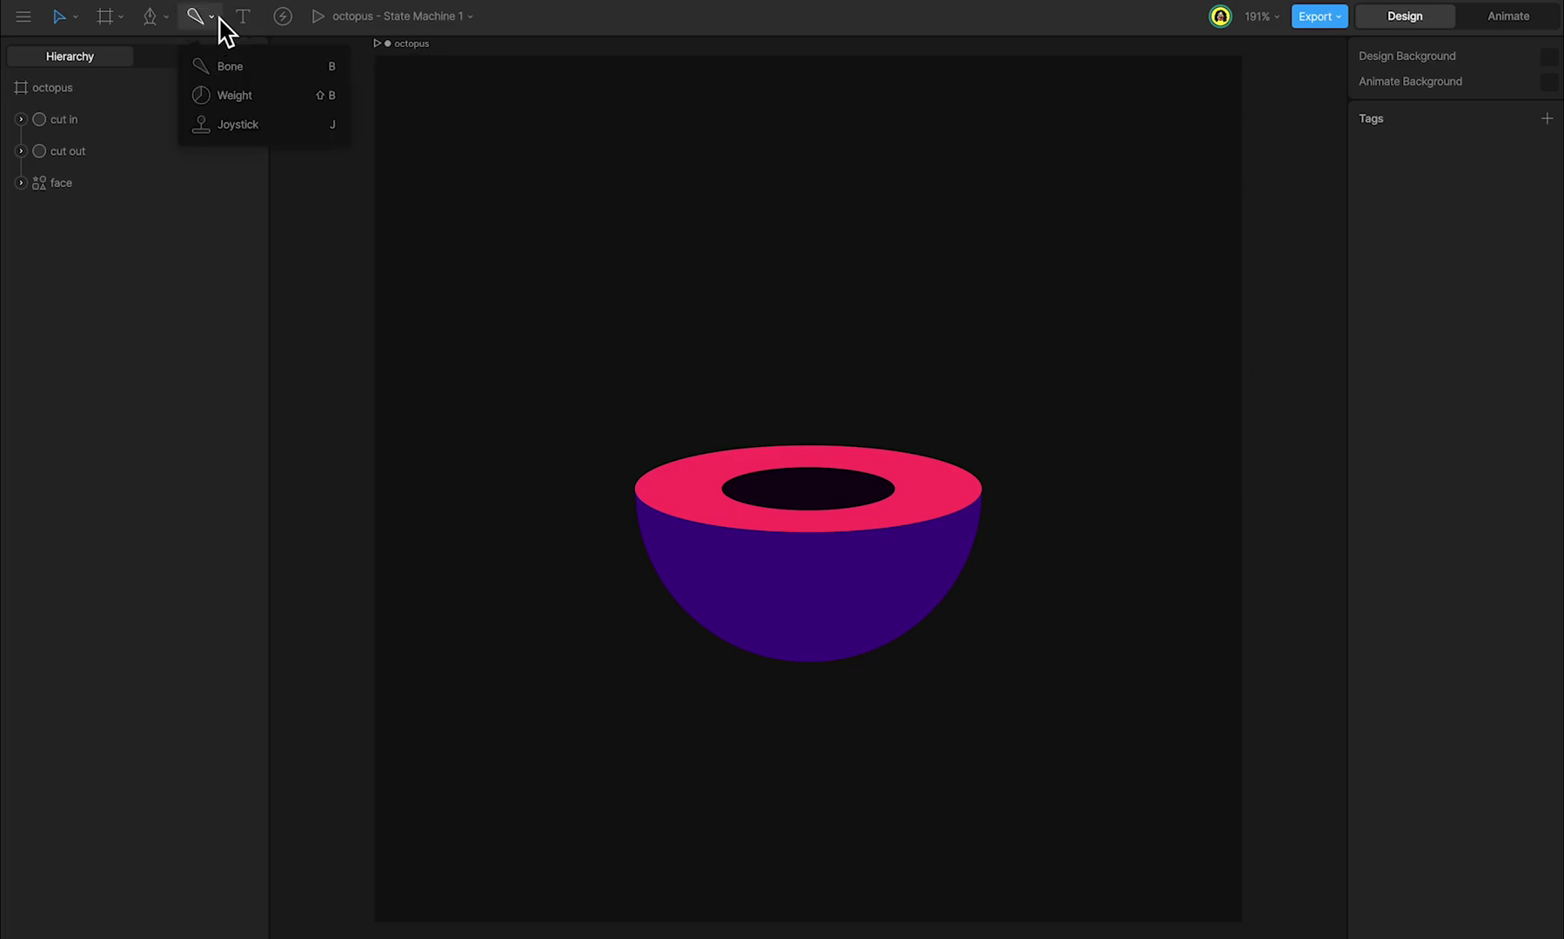
{"action": "left_click", "coordinate": [232, 67]}
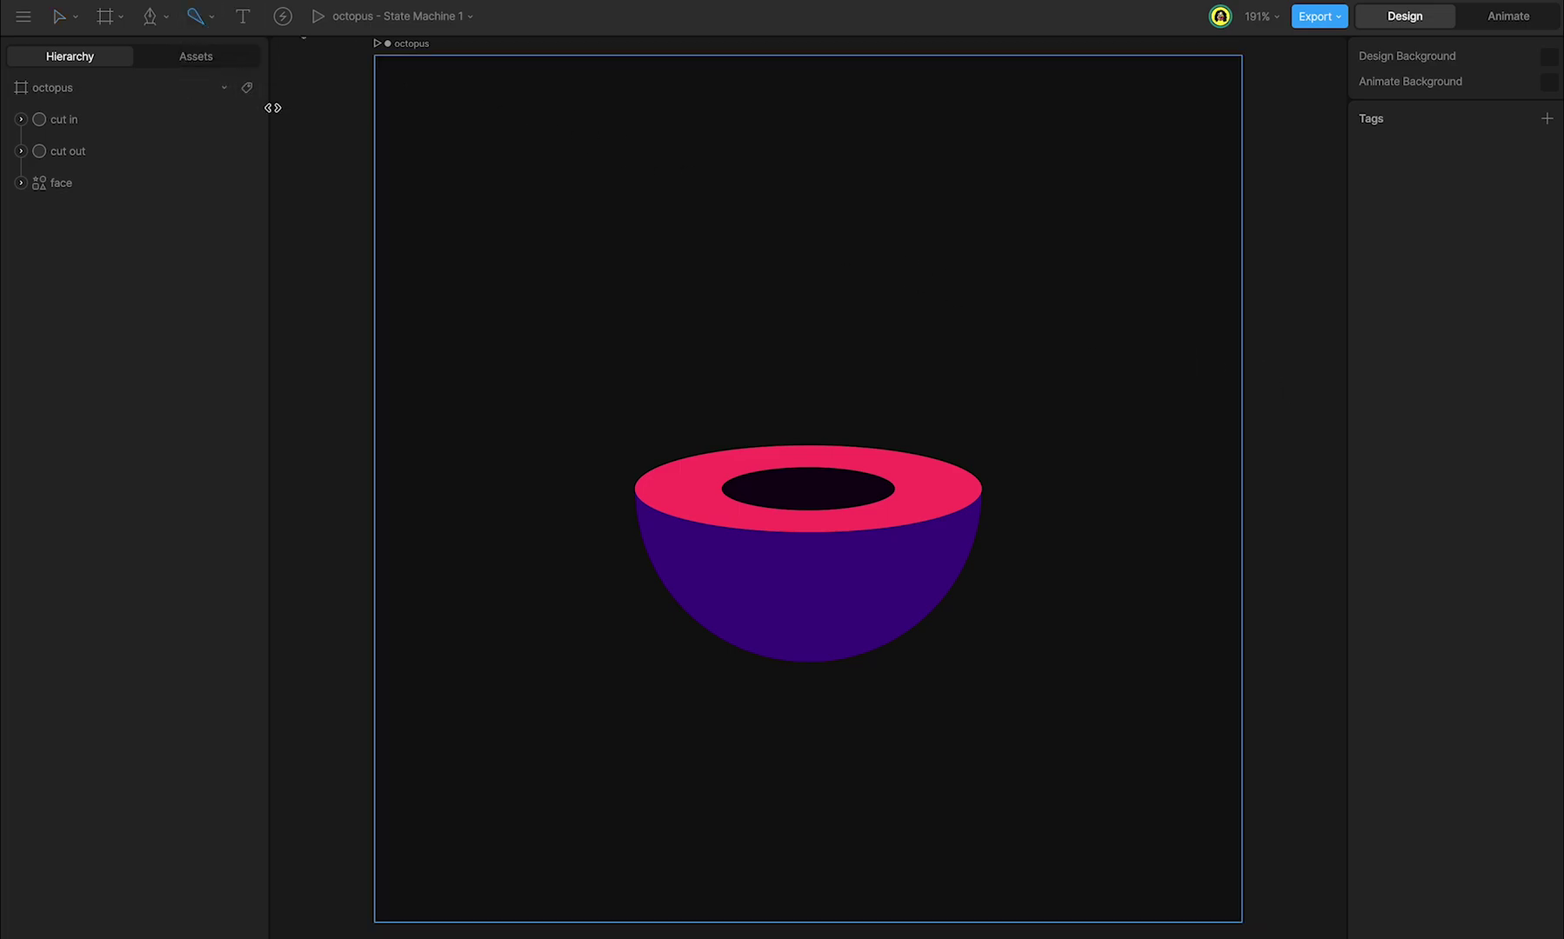
{"action": "left_click", "coordinate": [816, 322]}
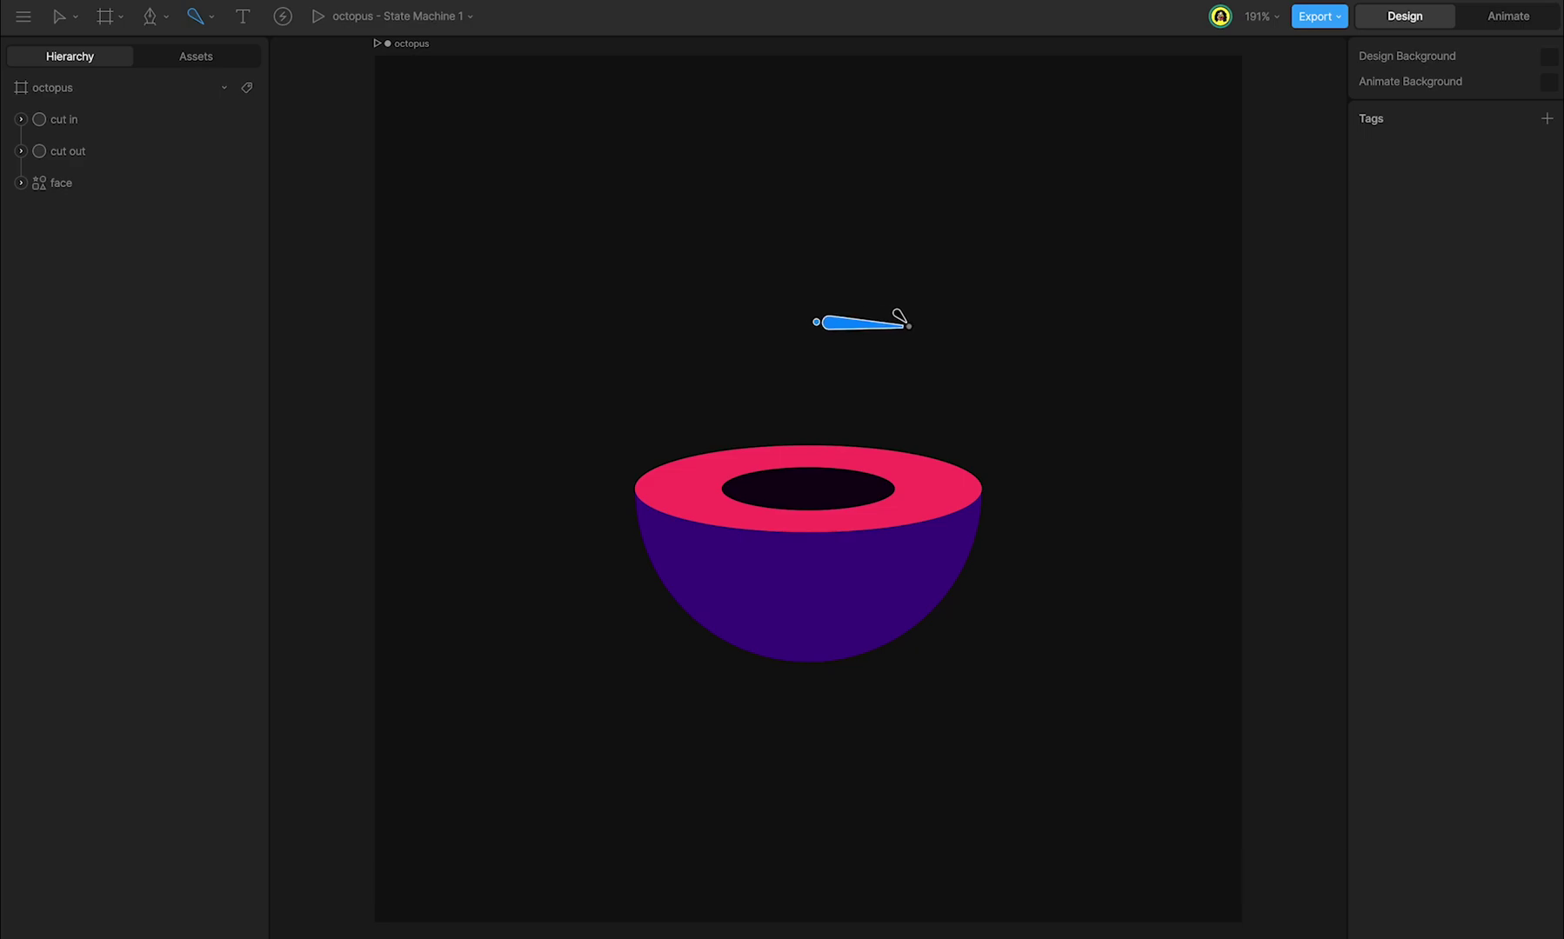
{"action": "left_click", "coordinate": [900, 321]}
{"action": "key", "text": "Escape"}
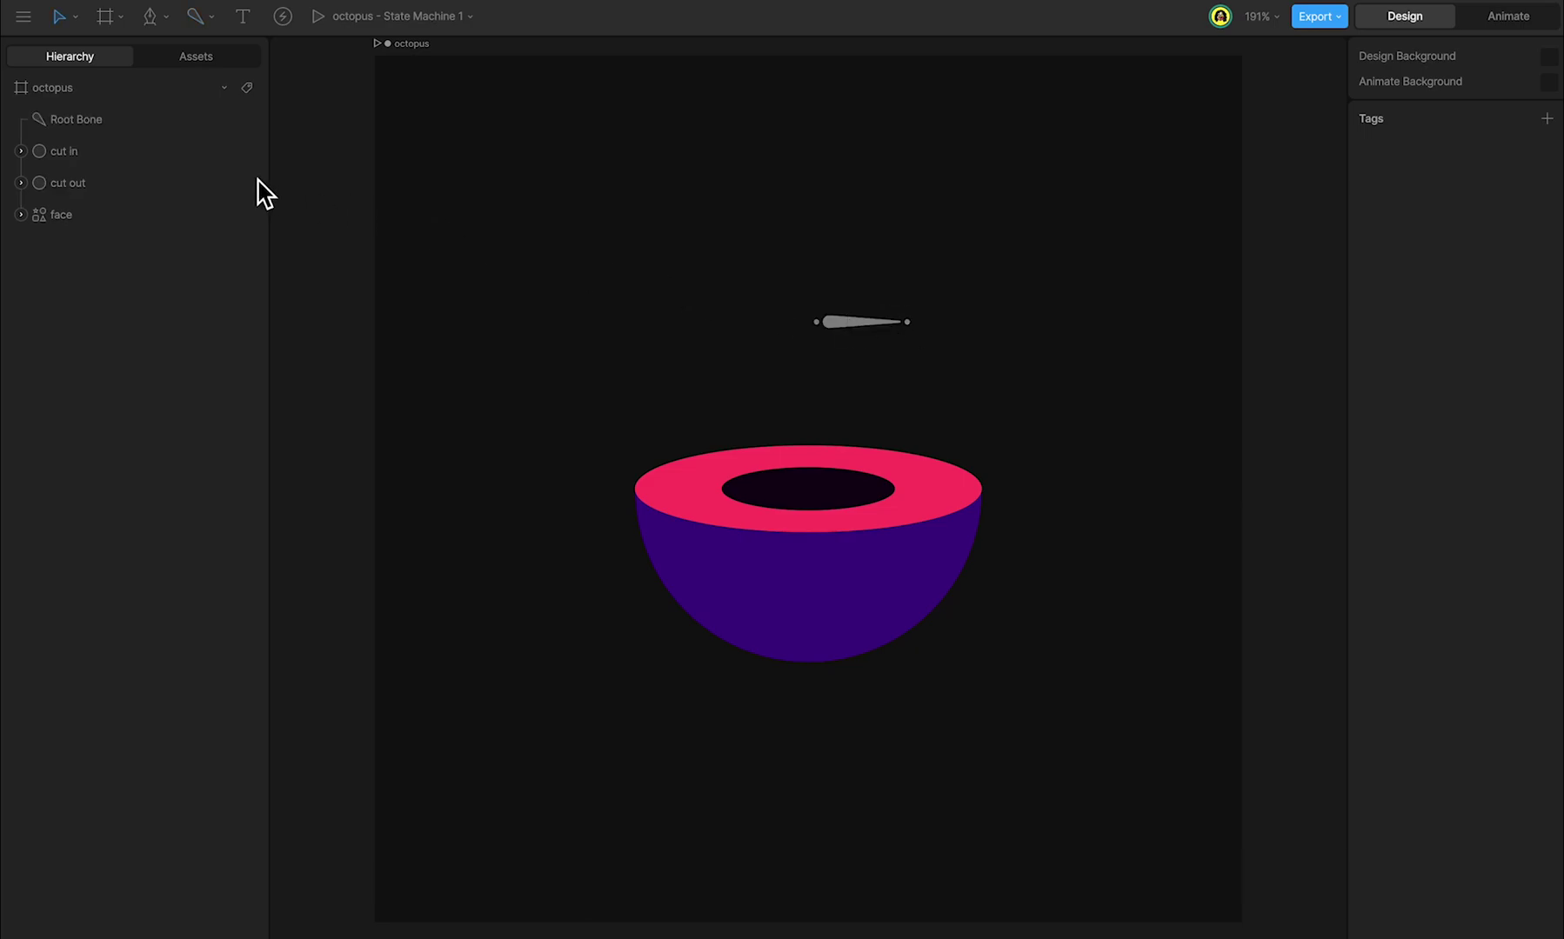
- Group the Root Bone and name the group 'c cut'
{"action": "left_click", "coordinate": [102, 127]}
{"action": "key", "text": "ctrl+g"}
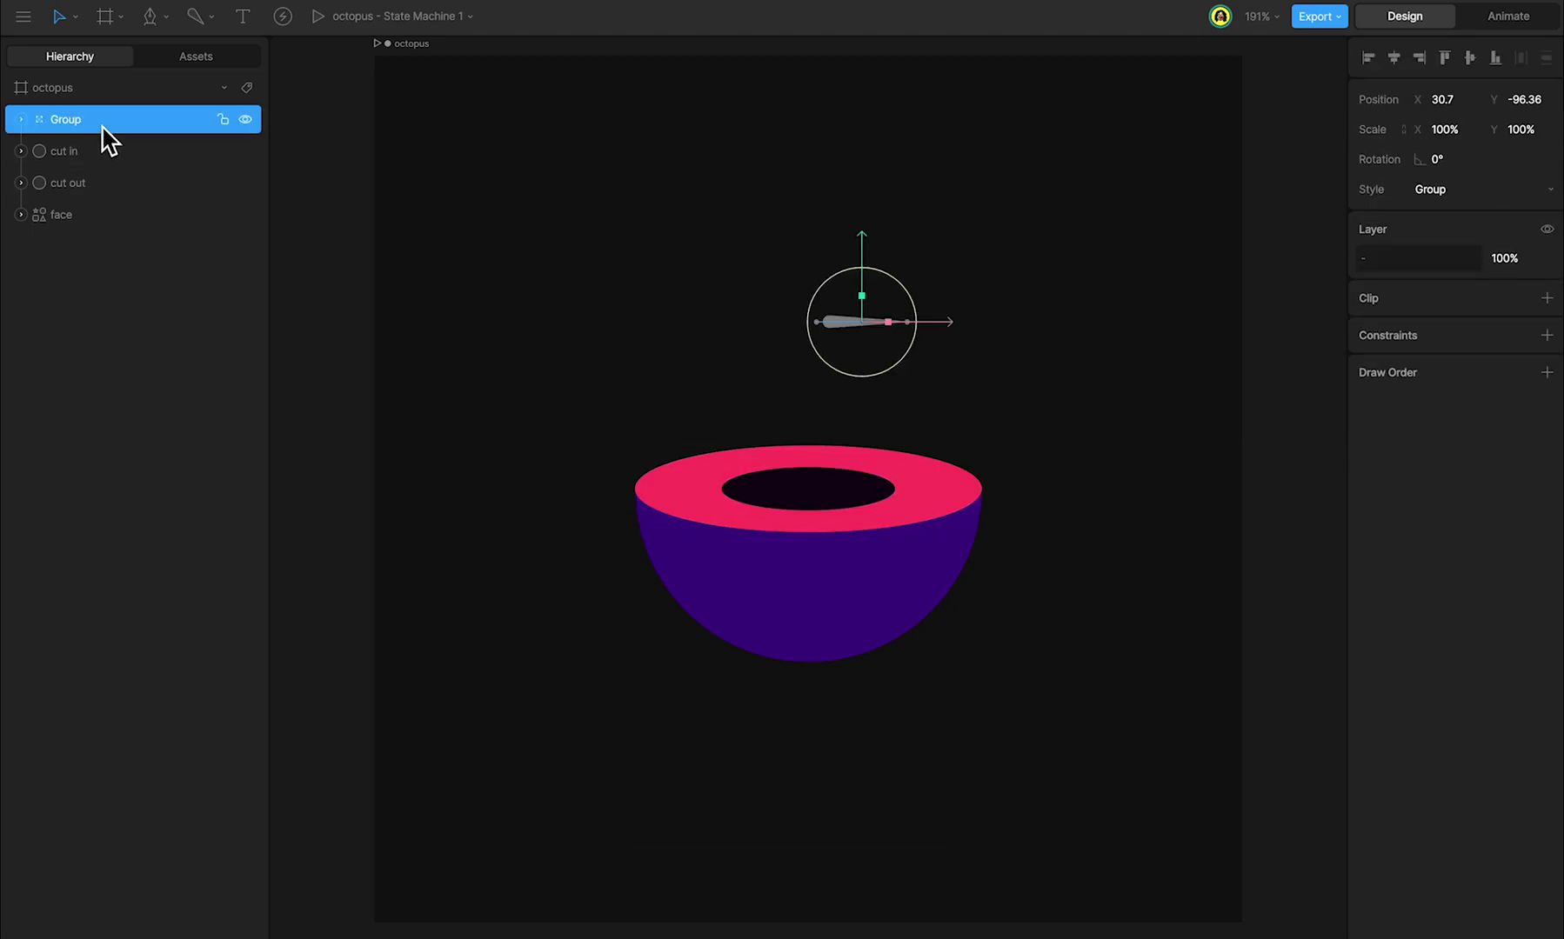
{"action": "double_click", "coordinate": [113, 122]}
{"action": "type", "text": "cut"}
{"action": "left_click", "coordinate": [26, 124]}
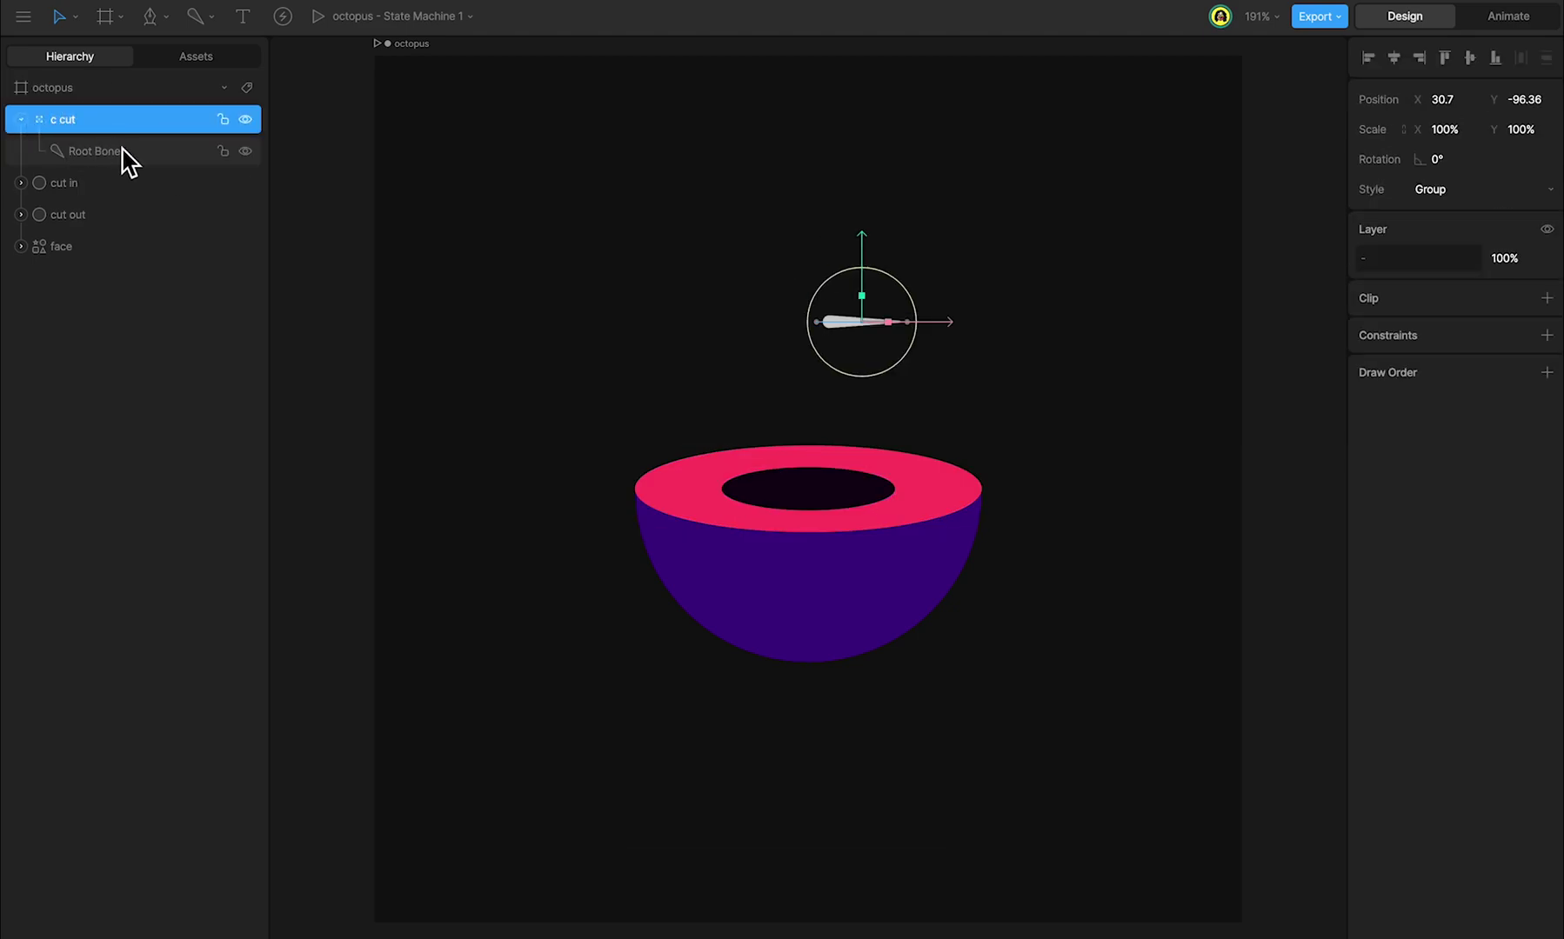
{"action": "left_click", "coordinate": [125, 154]}
{"action": "double_click", "coordinate": [125, 139]}
{"action": "left_click", "coordinate": [124, 127]}
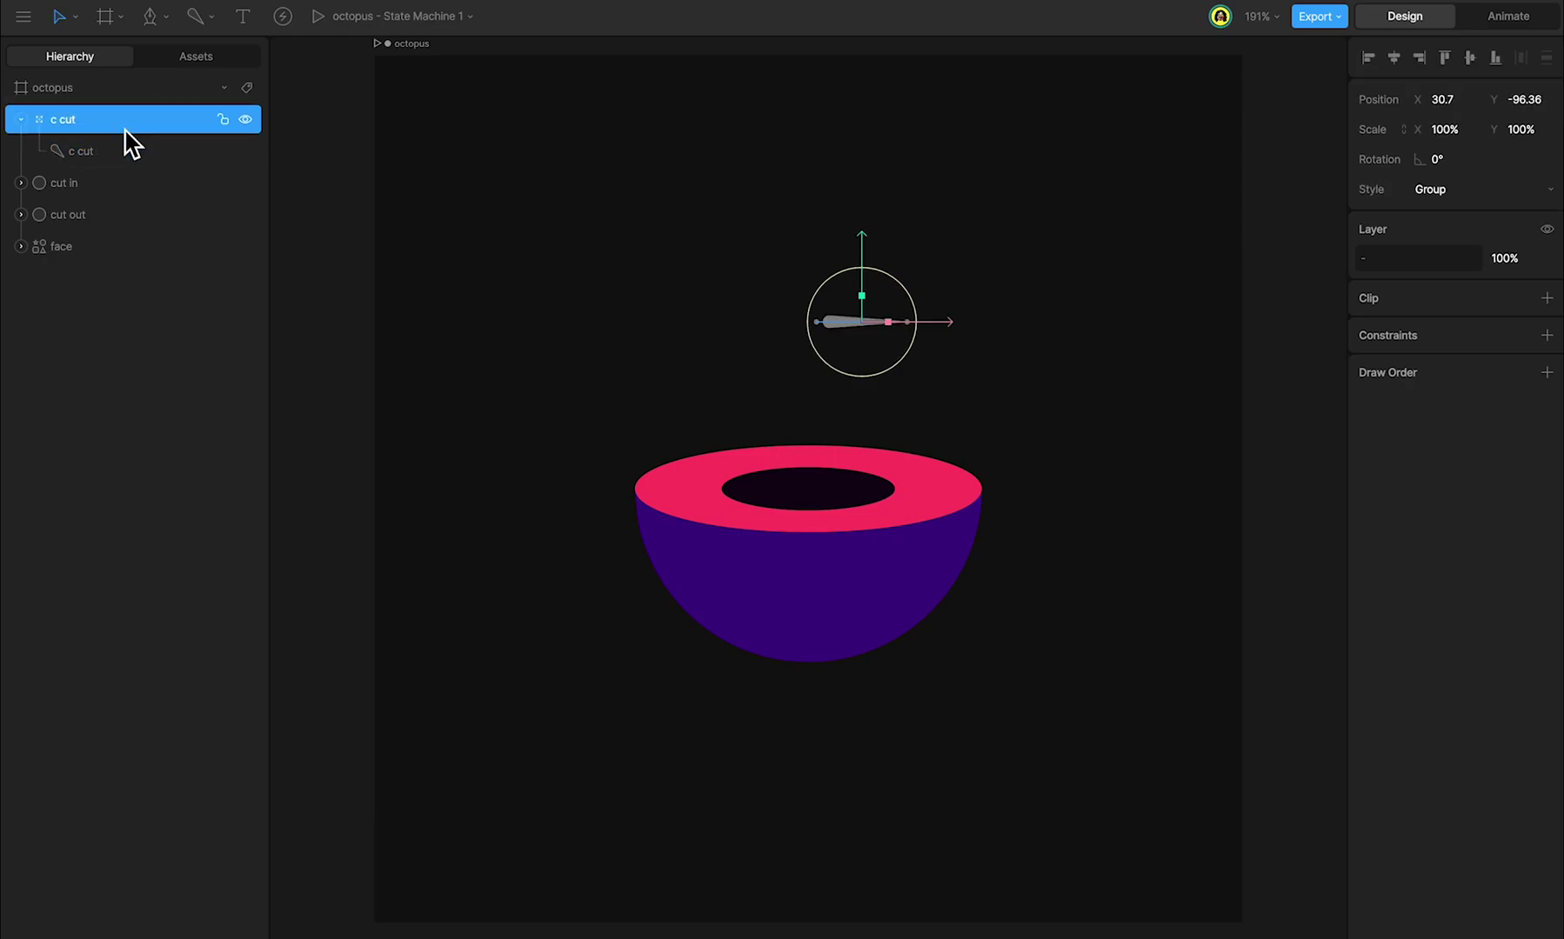
- Move c cut's origin to the bone start, style it Target - Triangle Small, and place it at the bowl opening, X 0
{"action": "key", "text": "y"}
{"action": "left_click_drag", "start_coordinate": [928, 324], "coordinate": [888, 322]}
{"action": "key", "text": "y"}
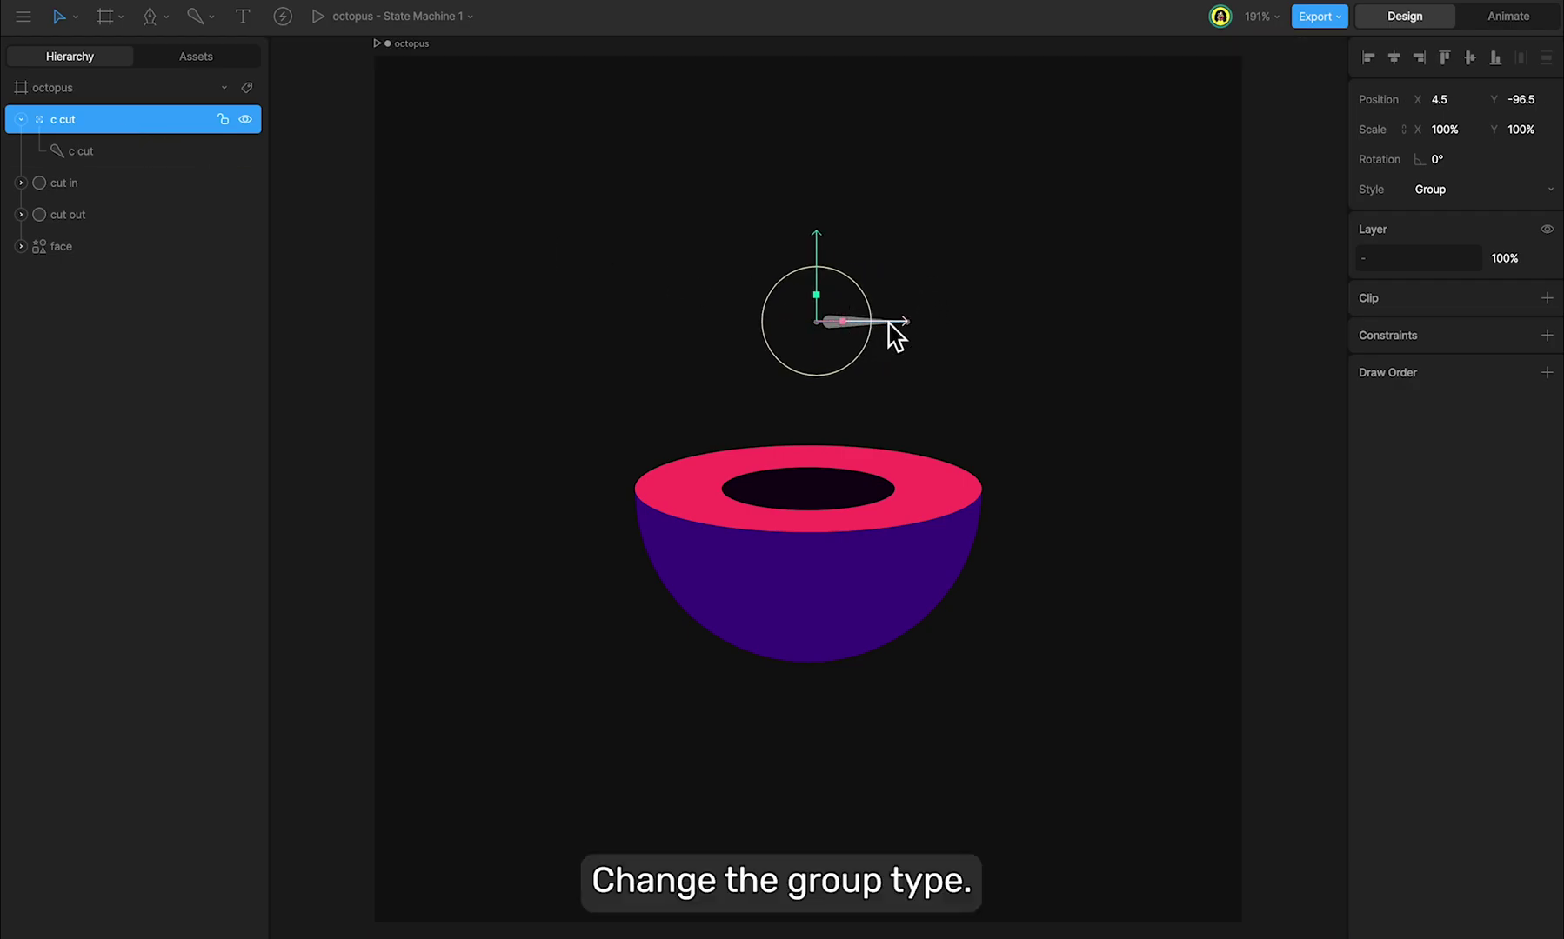
{"action": "left_click", "coordinate": [1489, 190]}
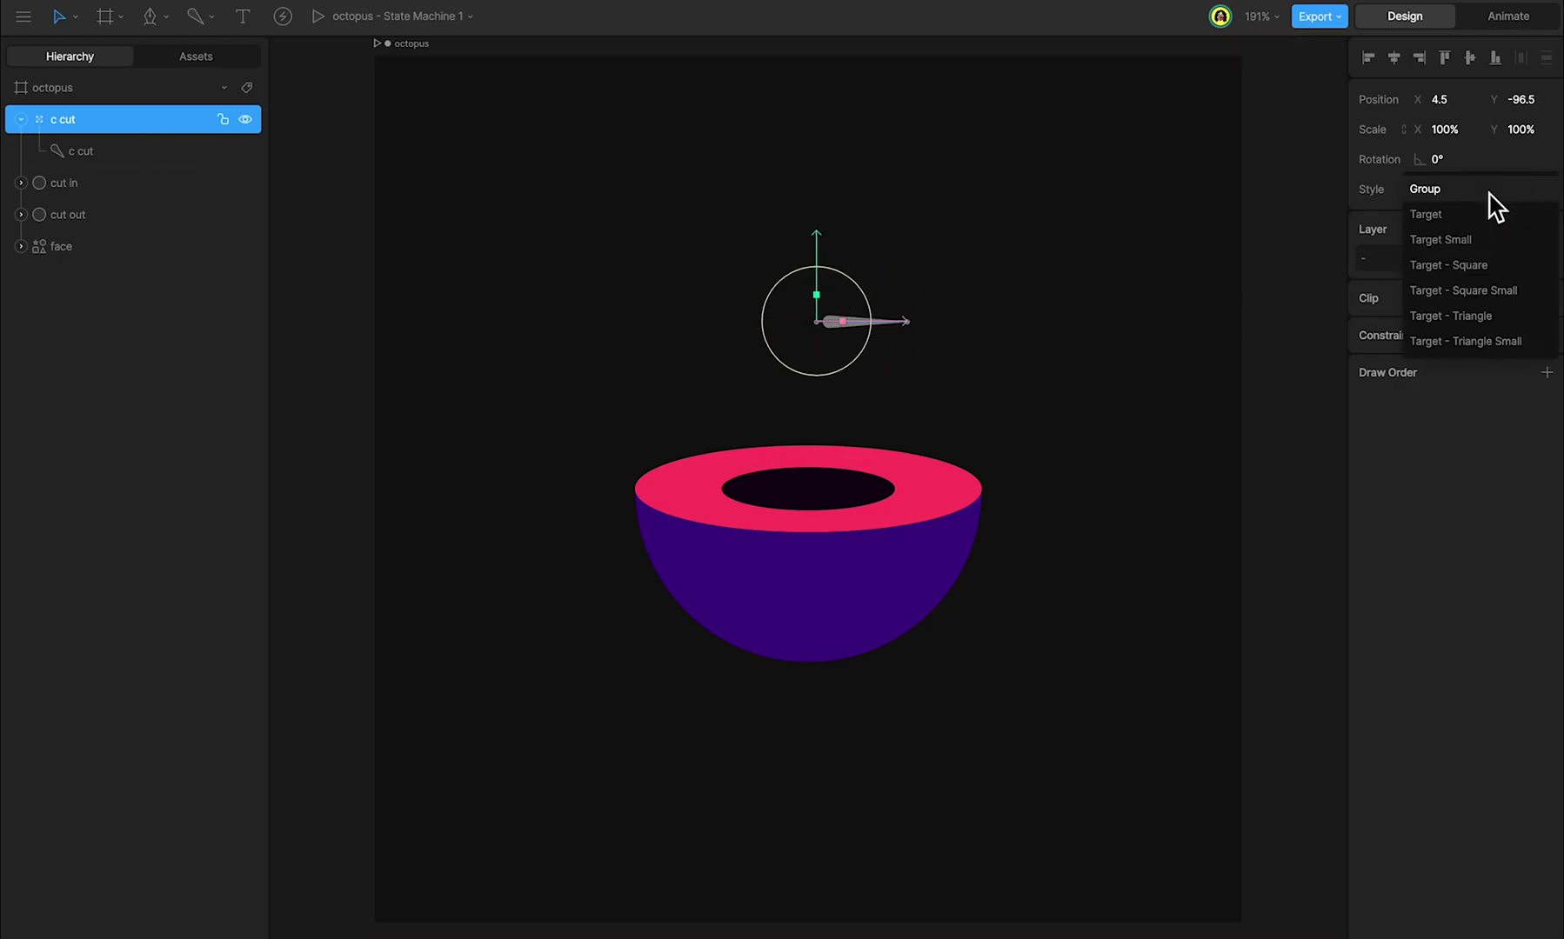
{"action": "left_click", "coordinate": [1488, 342]}
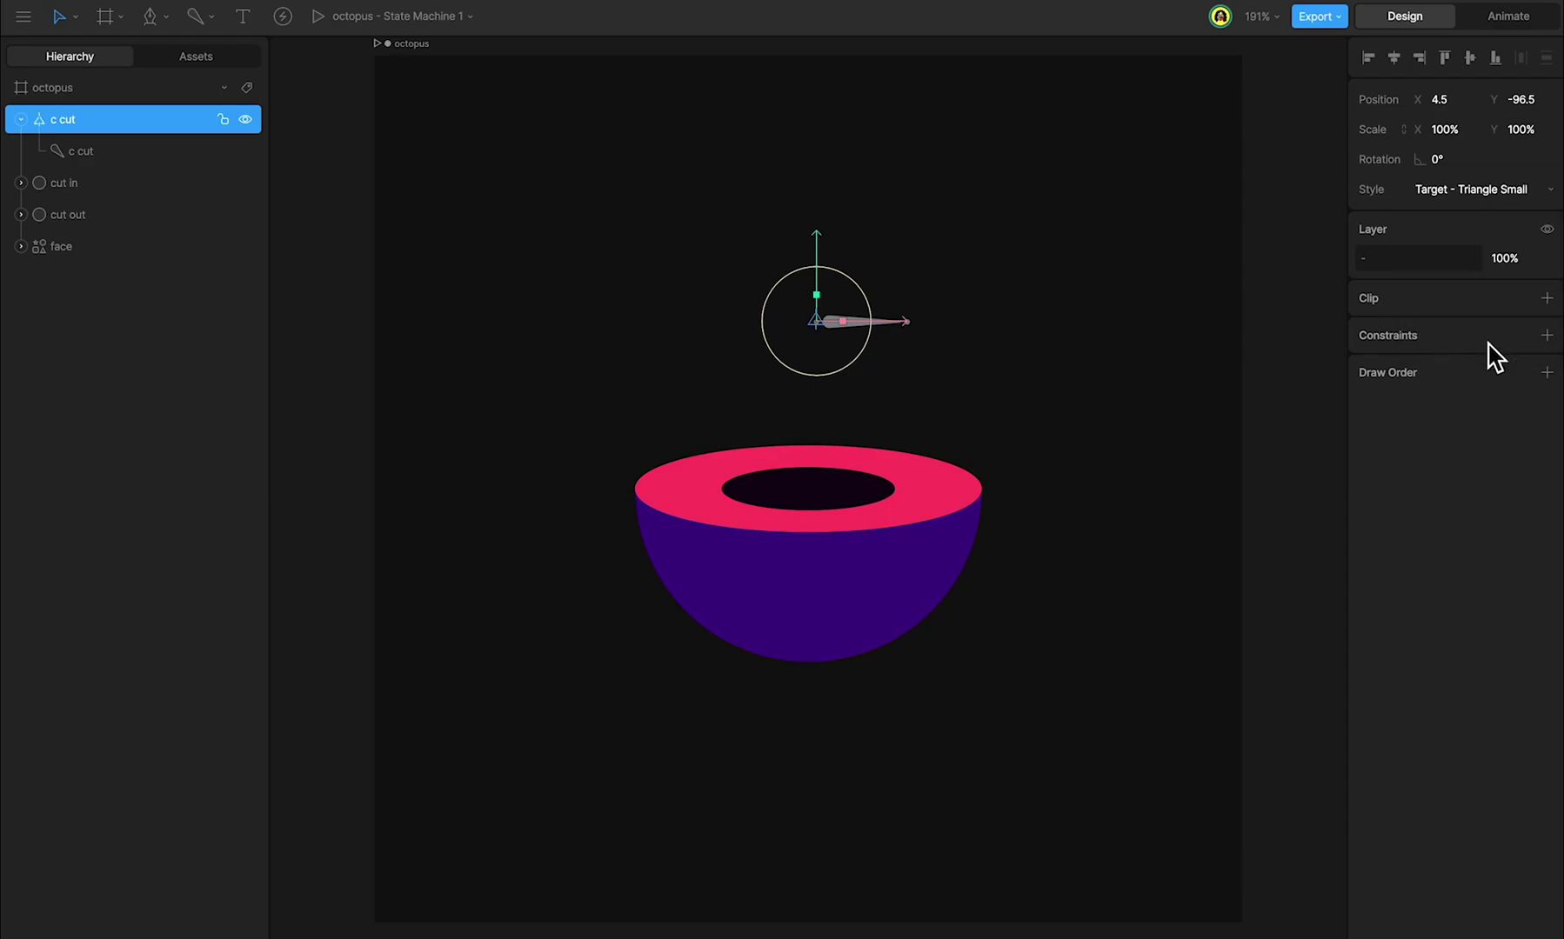
{"action": "left_click_drag", "start_coordinate": [816, 253], "coordinate": [820, 419]}
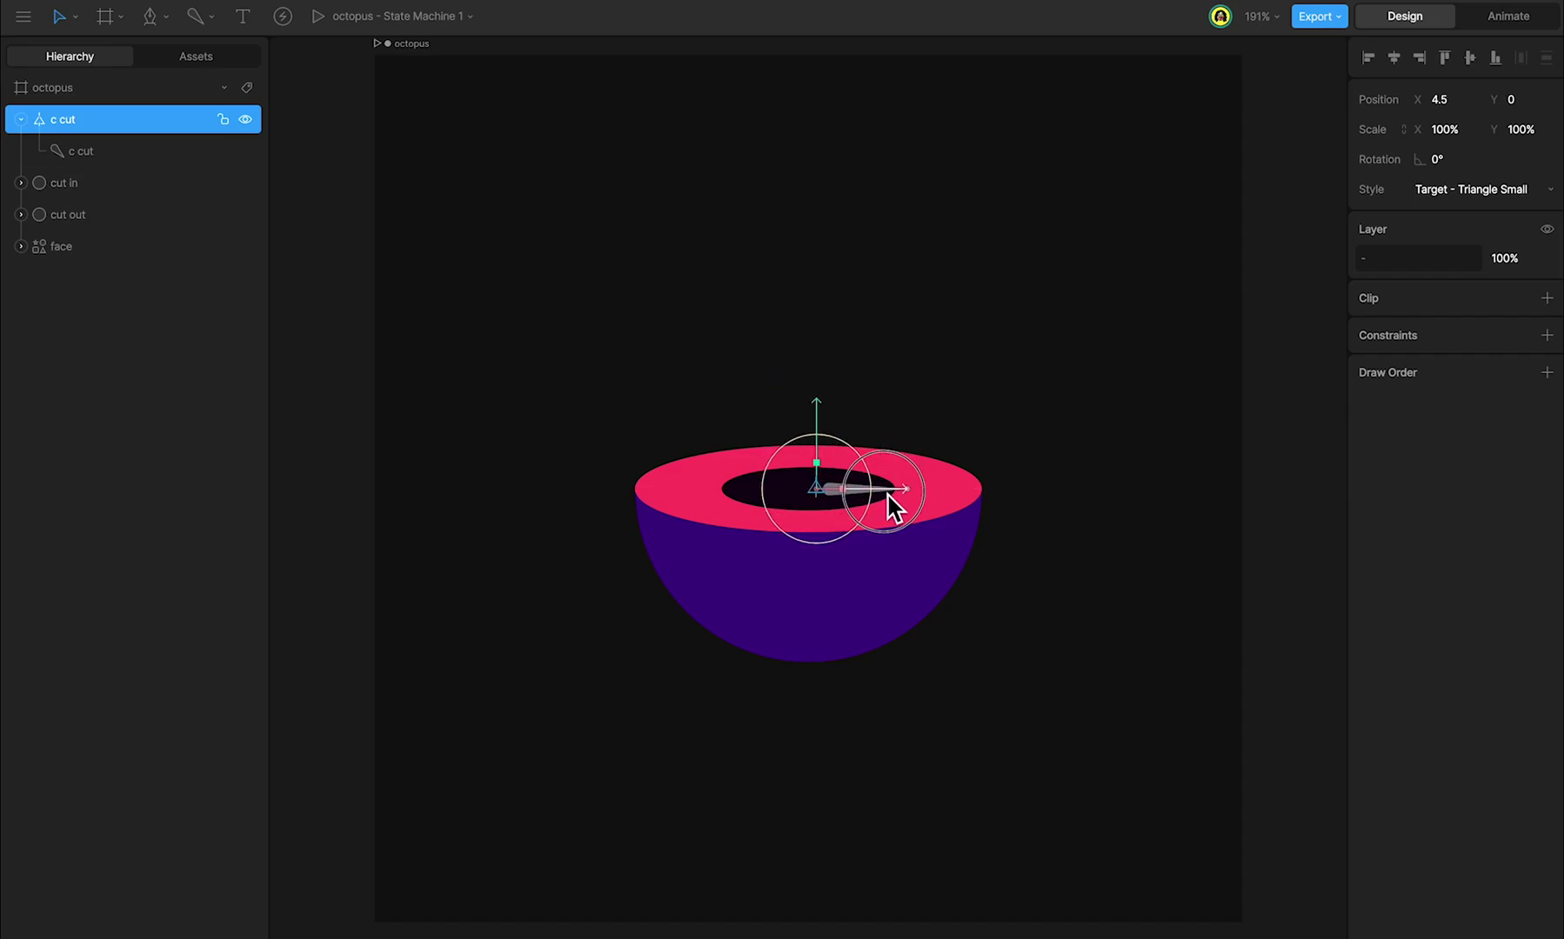
{"action": "left_click_drag", "start_coordinate": [886, 494], "coordinate": [879, 491]}
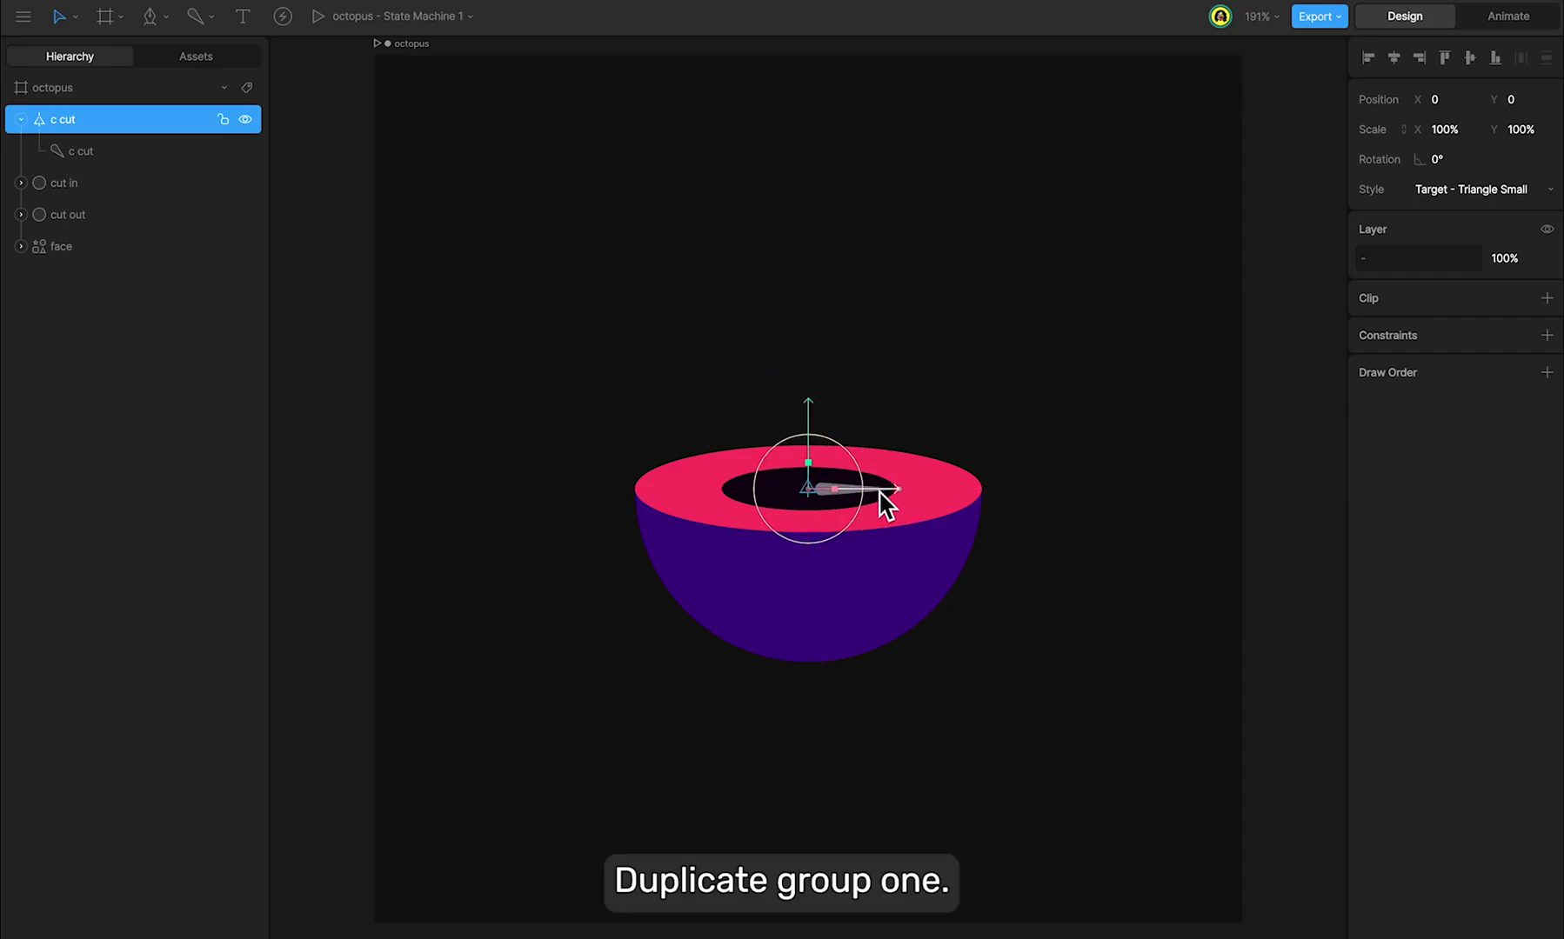
- Duplicate c cut, move the copy to the hemisphere's base, and name group and bone 'c face'
{"action": "key", "text": "ctrl+d"}
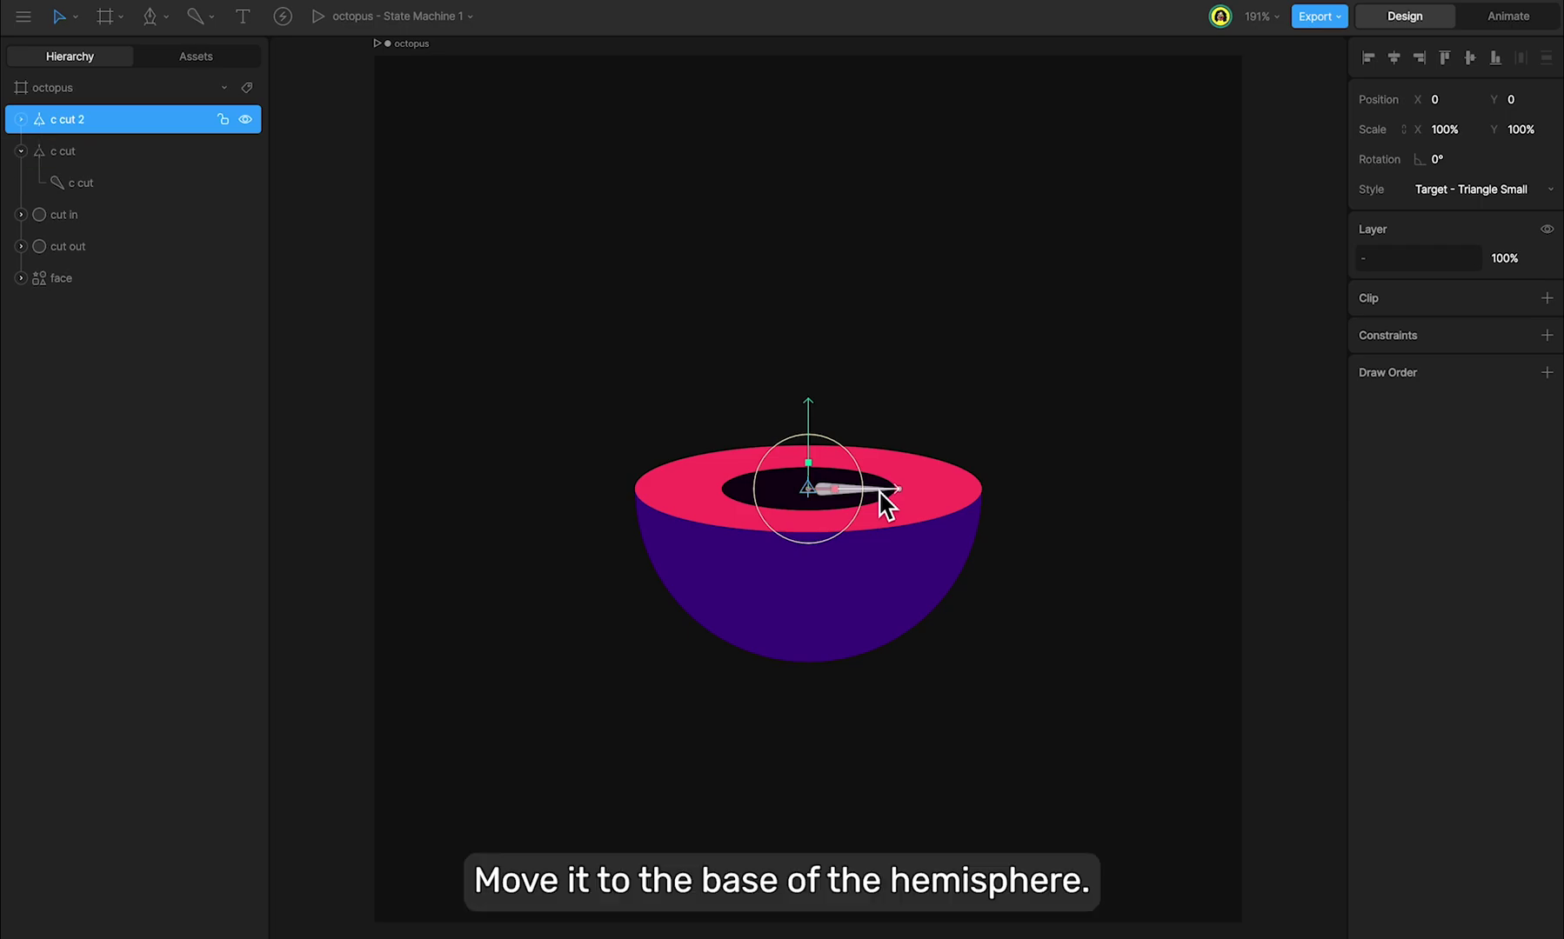
{"action": "left_click_drag", "start_coordinate": [808, 420], "coordinate": [808, 592]}
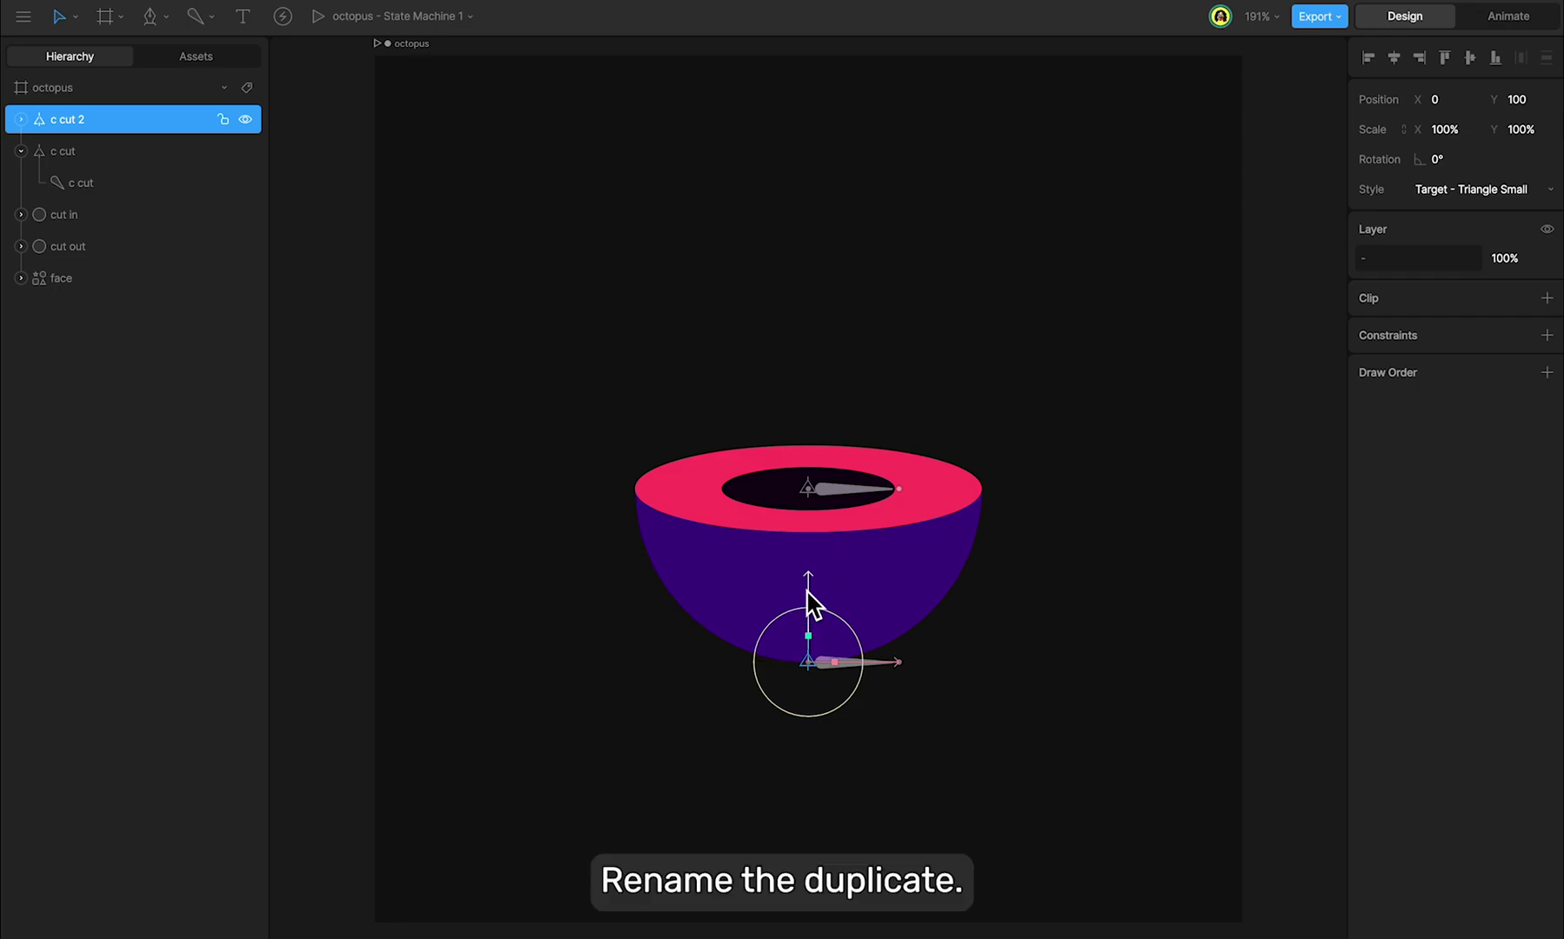
{"action": "double_click", "coordinate": [69, 122]}
{"action": "type", "text": "c face"}
{"action": "key", "text": "Return"}
{"action": "left_click", "coordinate": [21, 119]}
{"action": "left_click", "coordinate": [90, 153]}
{"action": "double_click", "coordinate": [91, 154]}
{"action": "type", "text": "face"}
{"action": "key", "text": "Return"}
{"action": "key", "text": "Escape"}
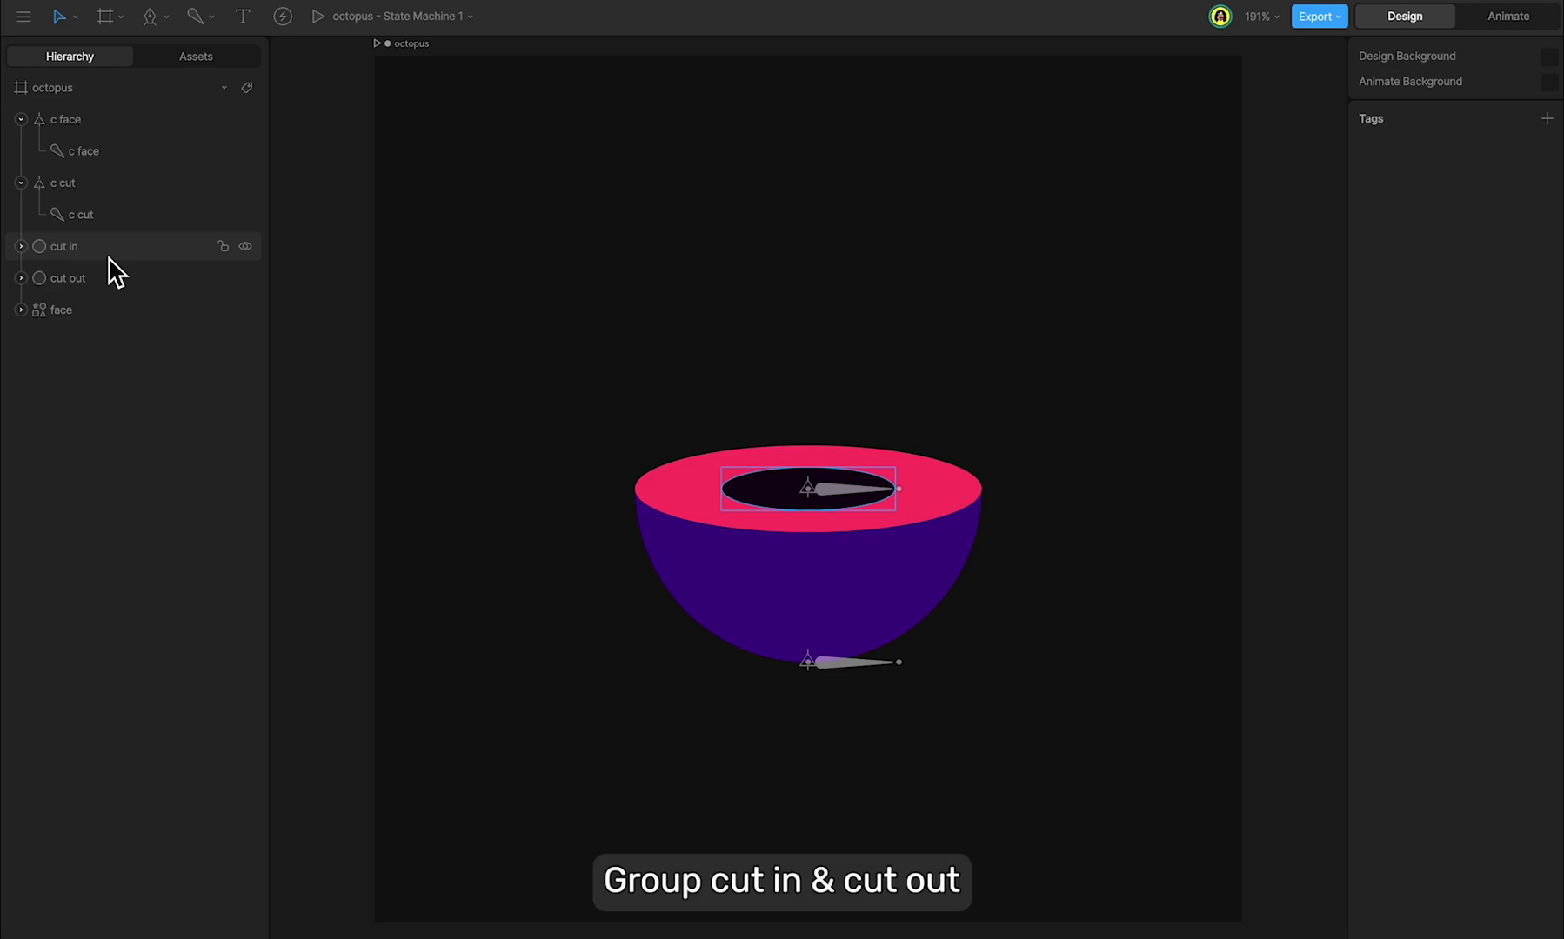
- Group the cut in and cut out shapes into a group named 'cut'
{"action": "left_click", "coordinate": [109, 252]}
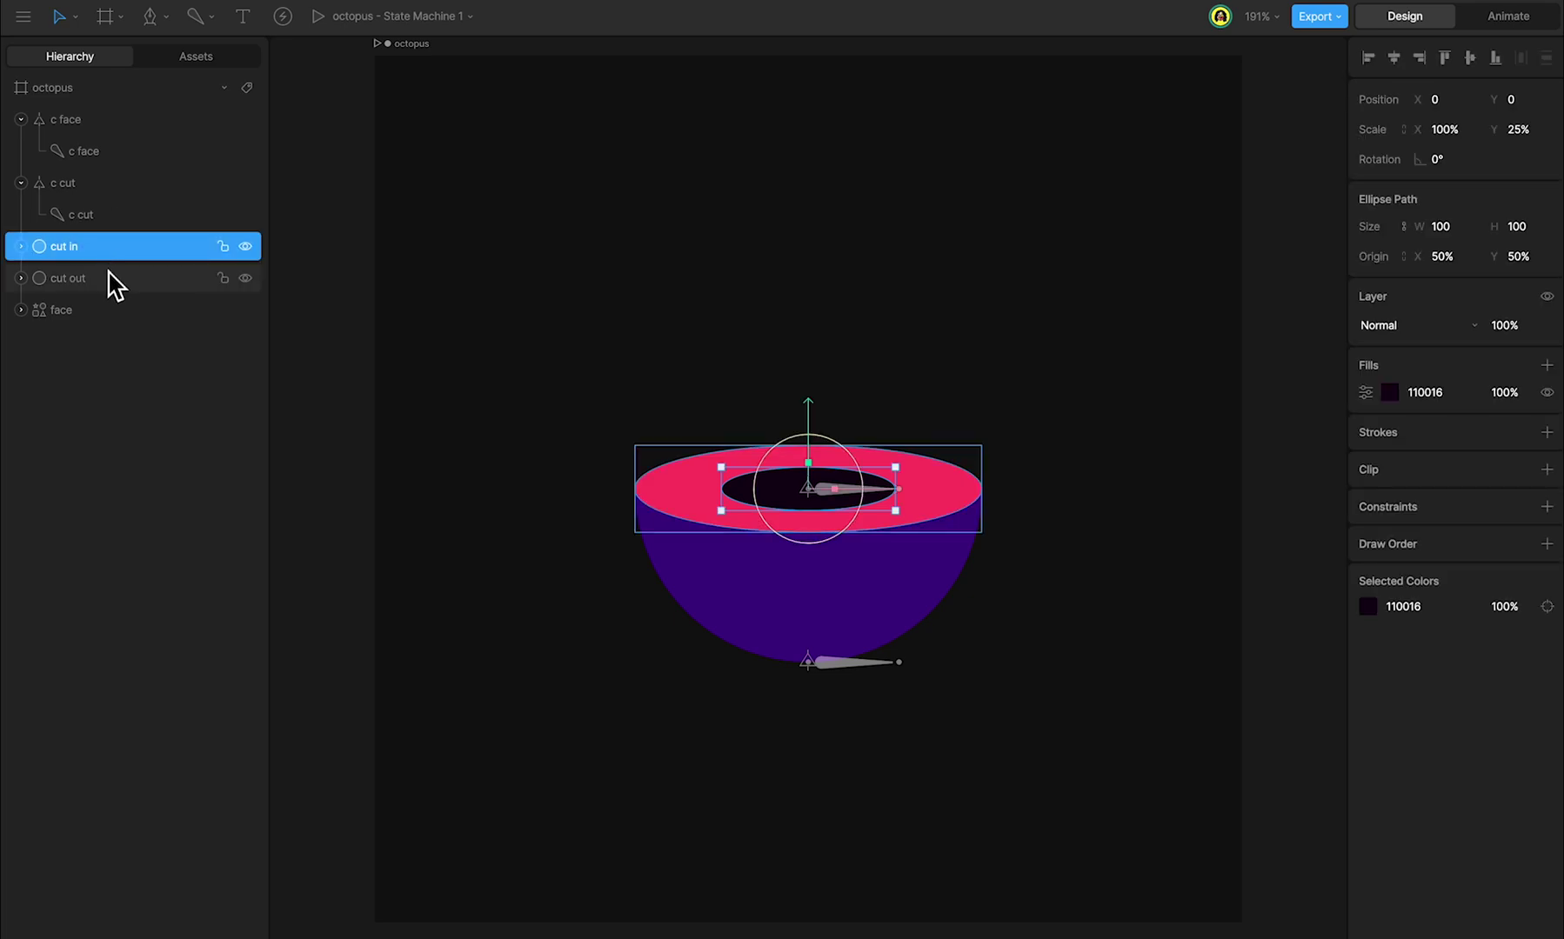
{"action": "left_click", "coordinate": [108, 277], "text": "shift"}
{"action": "key", "text": "ctrl+g"}
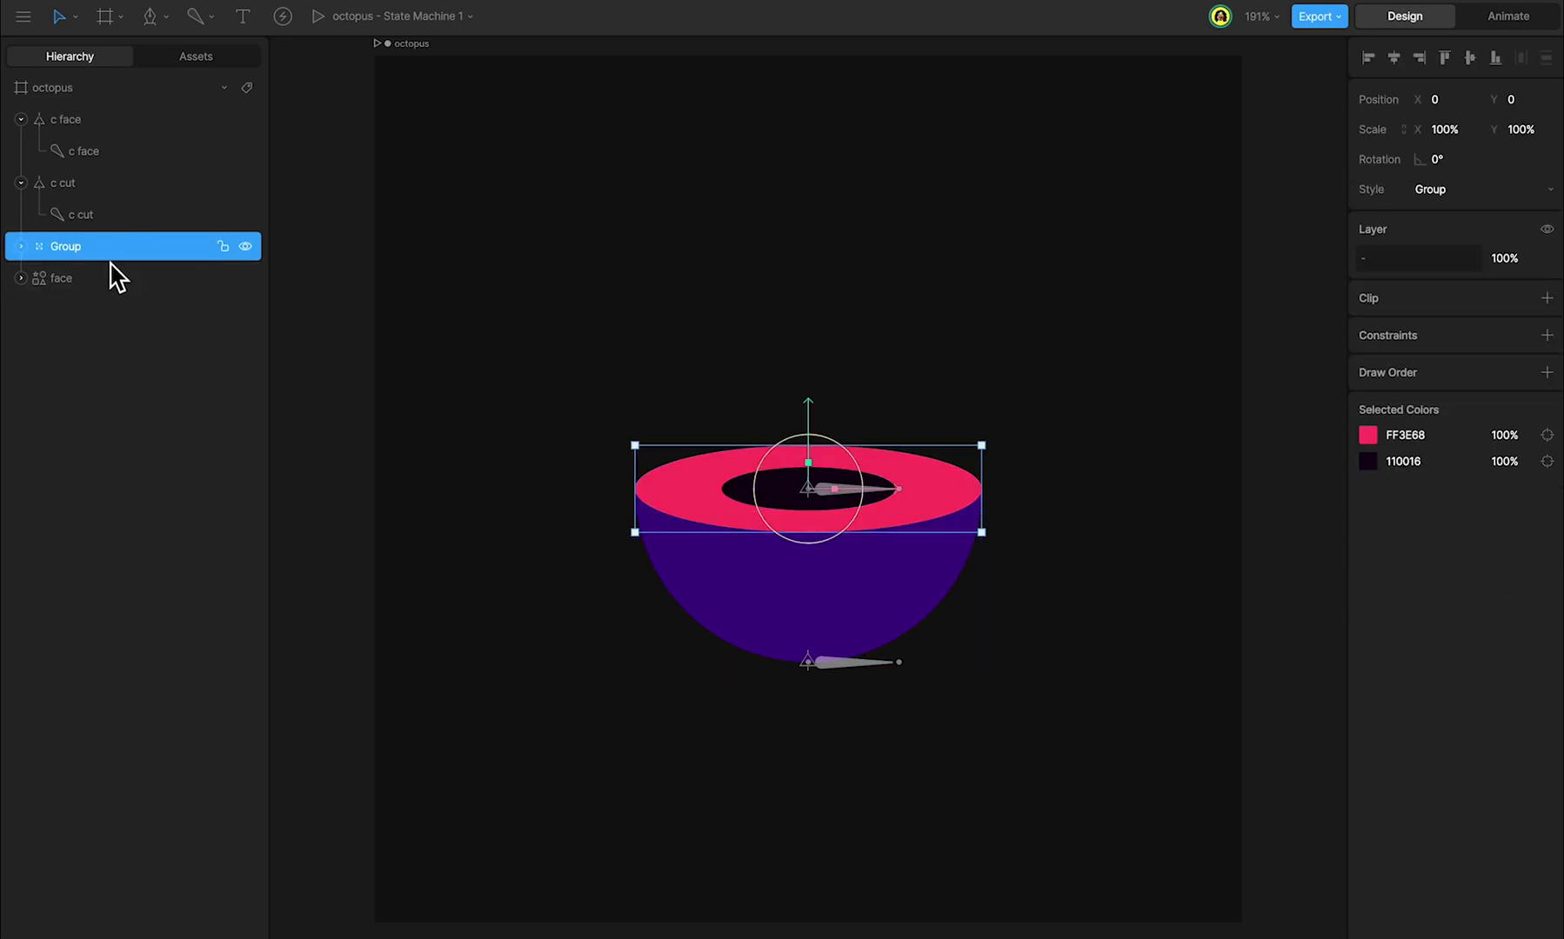
{"action": "double_click", "coordinate": [90, 240]}
{"action": "type", "text": "cut"}
{"action": "key", "text": "Return"}
- Add a Scale constraint targeting c cut to the cut group, then test by varying c cut's Y scale
{"action": "left_click", "coordinate": [1546, 336]}
{"action": "left_click", "coordinate": [1521, 458]}
{"action": "left_click", "coordinate": [1366, 362]}
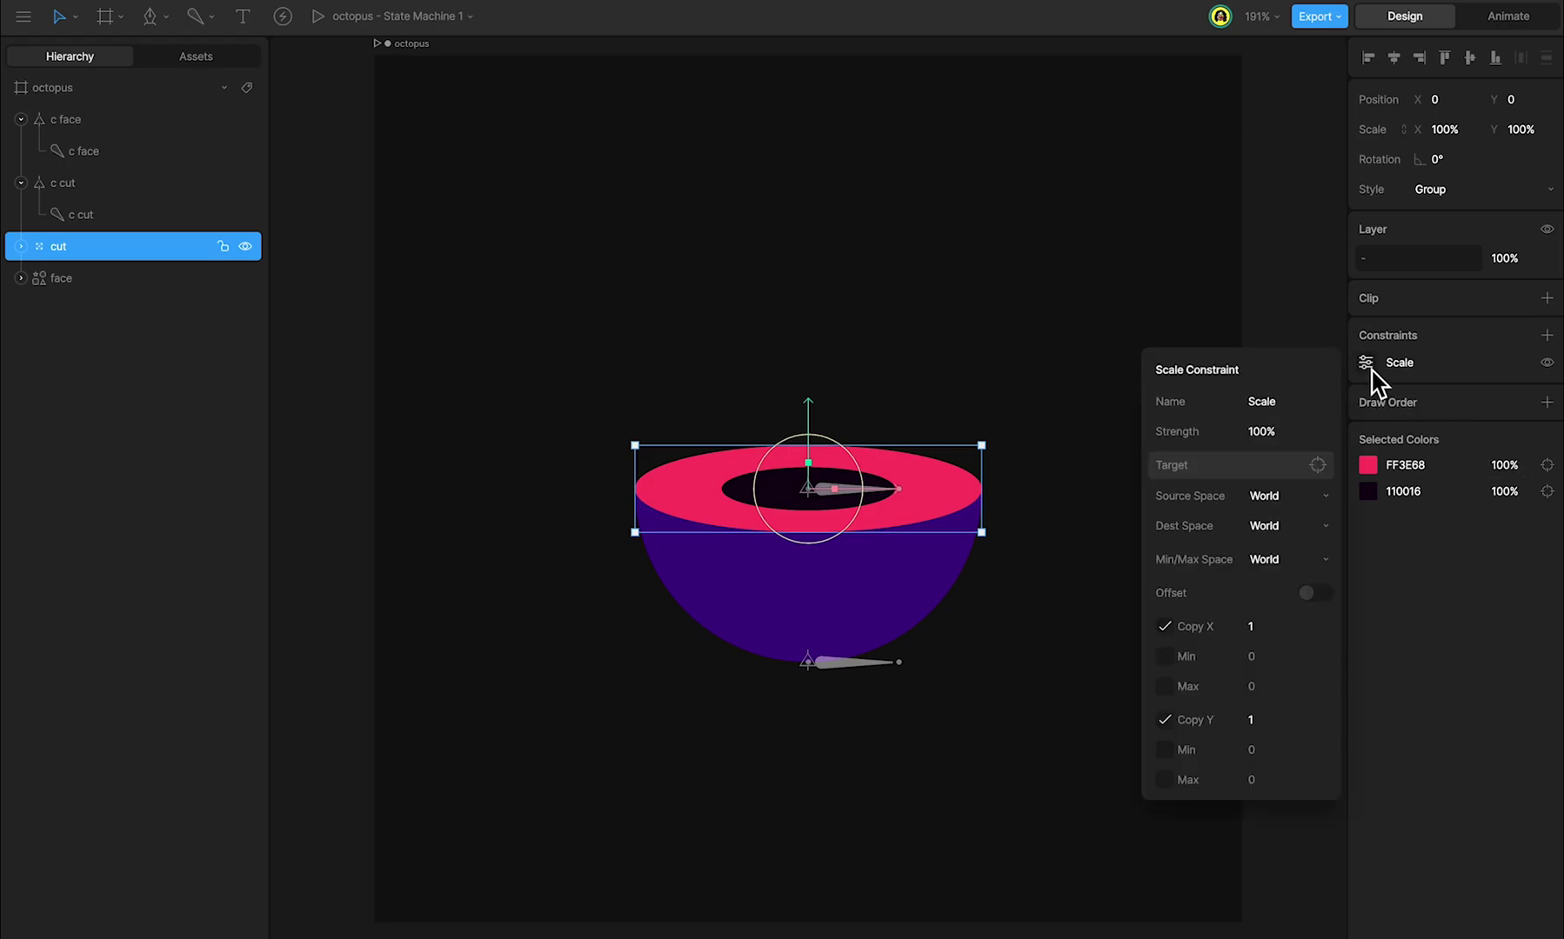
{"action": "left_click", "coordinate": [1317, 465]}
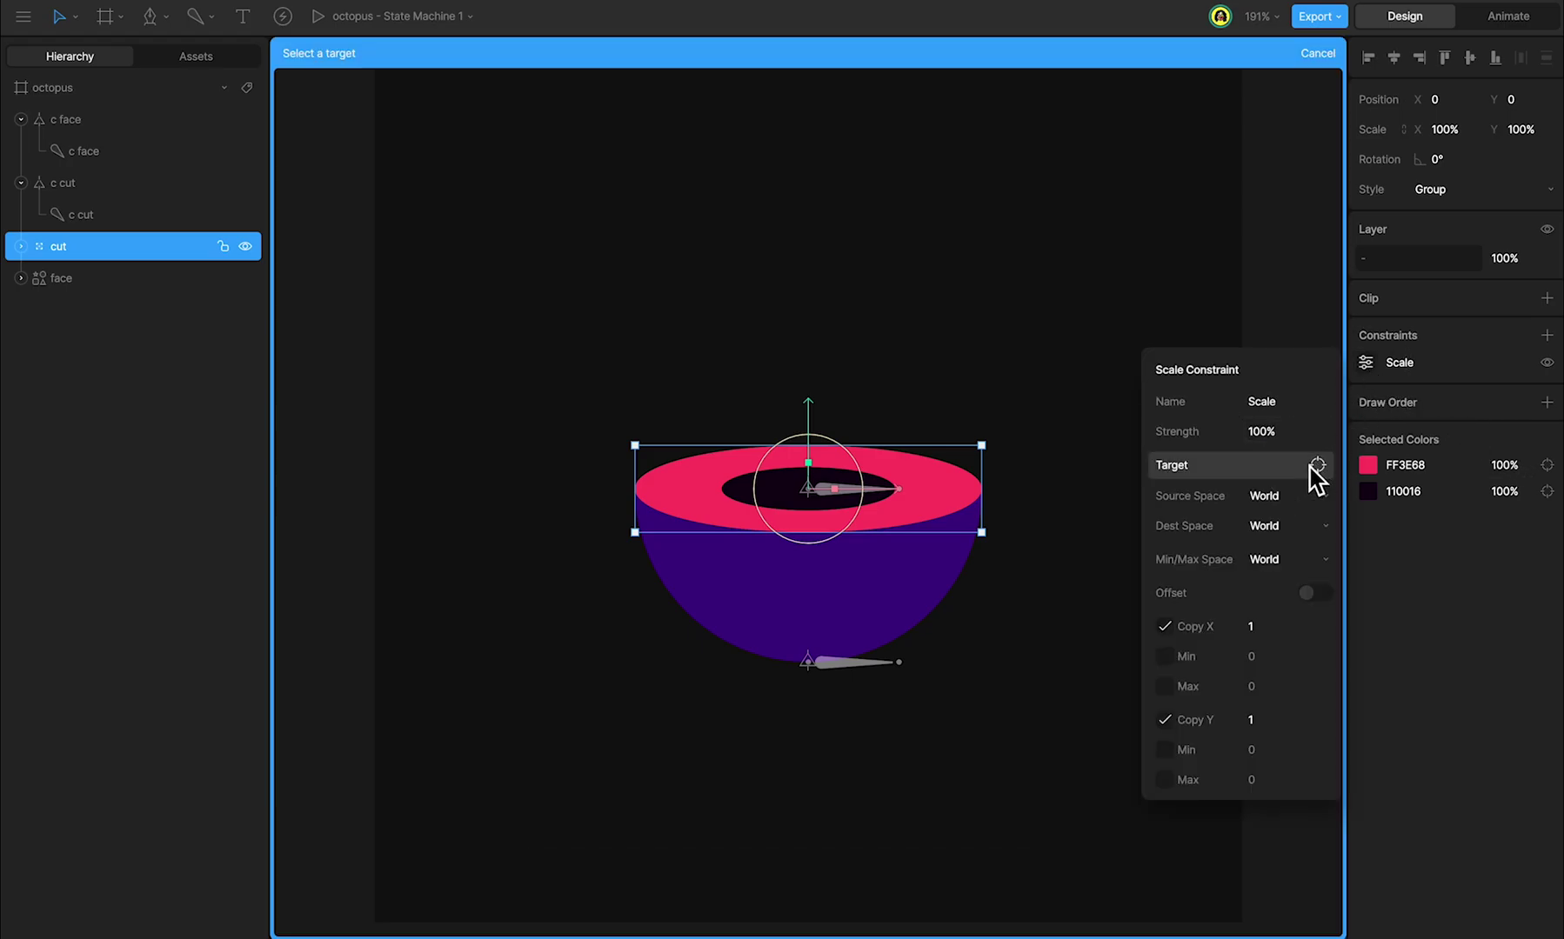
{"action": "left_click", "coordinate": [125, 186]}
{"action": "left_click", "coordinate": [127, 186]}
{"action": "left_click_drag", "start_coordinate": [1521, 129], "coordinate": [1529, 155]}
- Bind the c cut and c face bones to the face path
{"action": "left_click", "coordinate": [178, 313]}
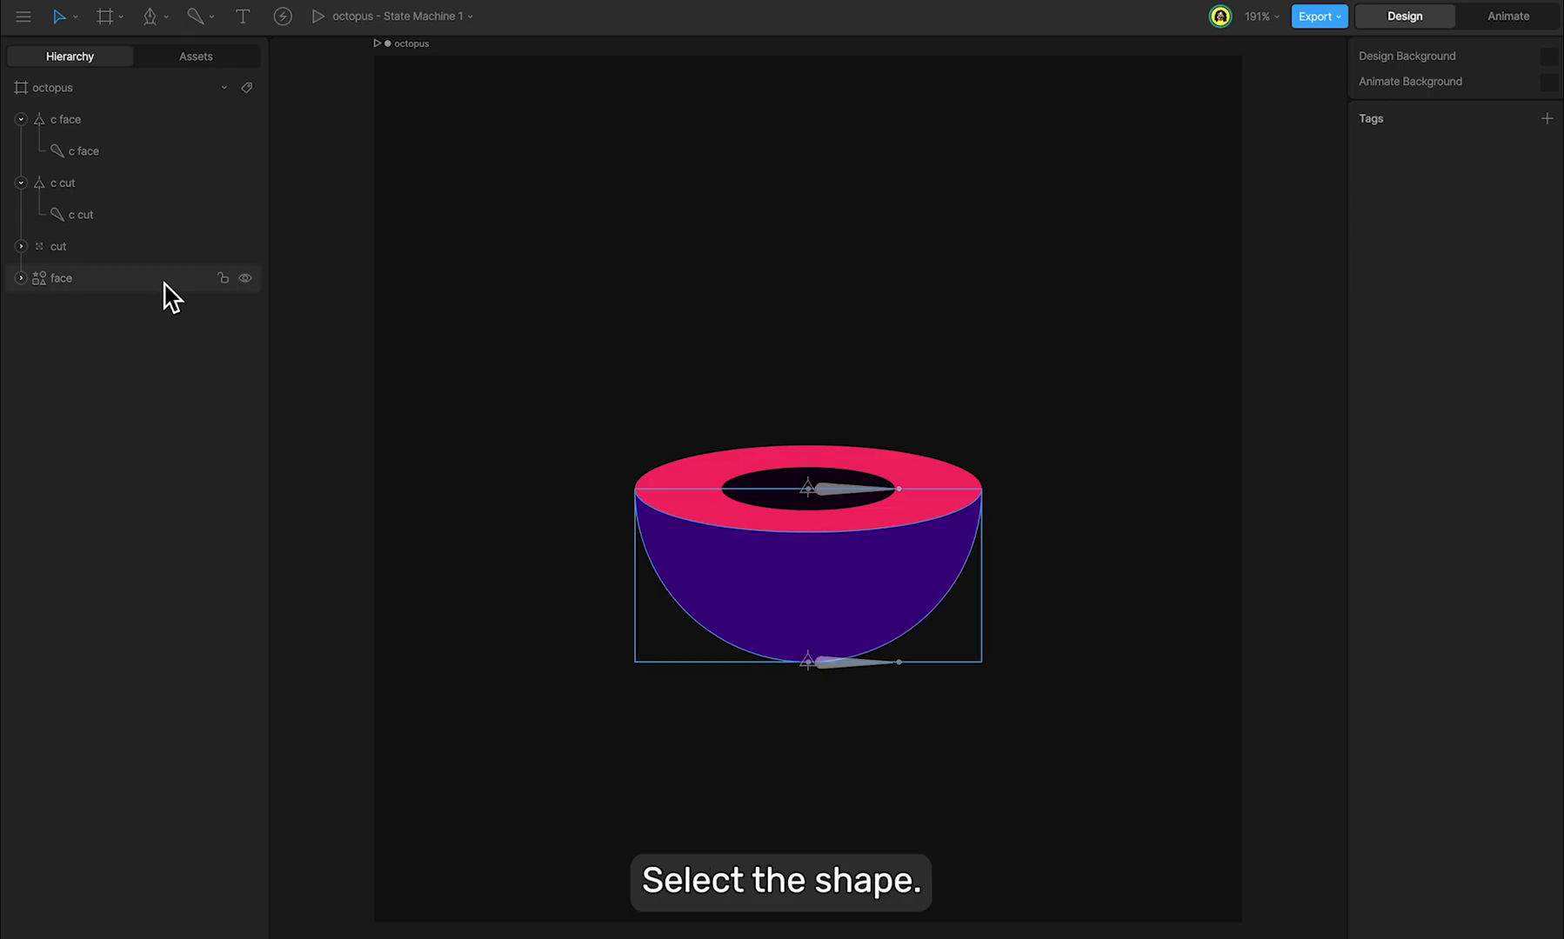
{"action": "left_click", "coordinate": [165, 284]}
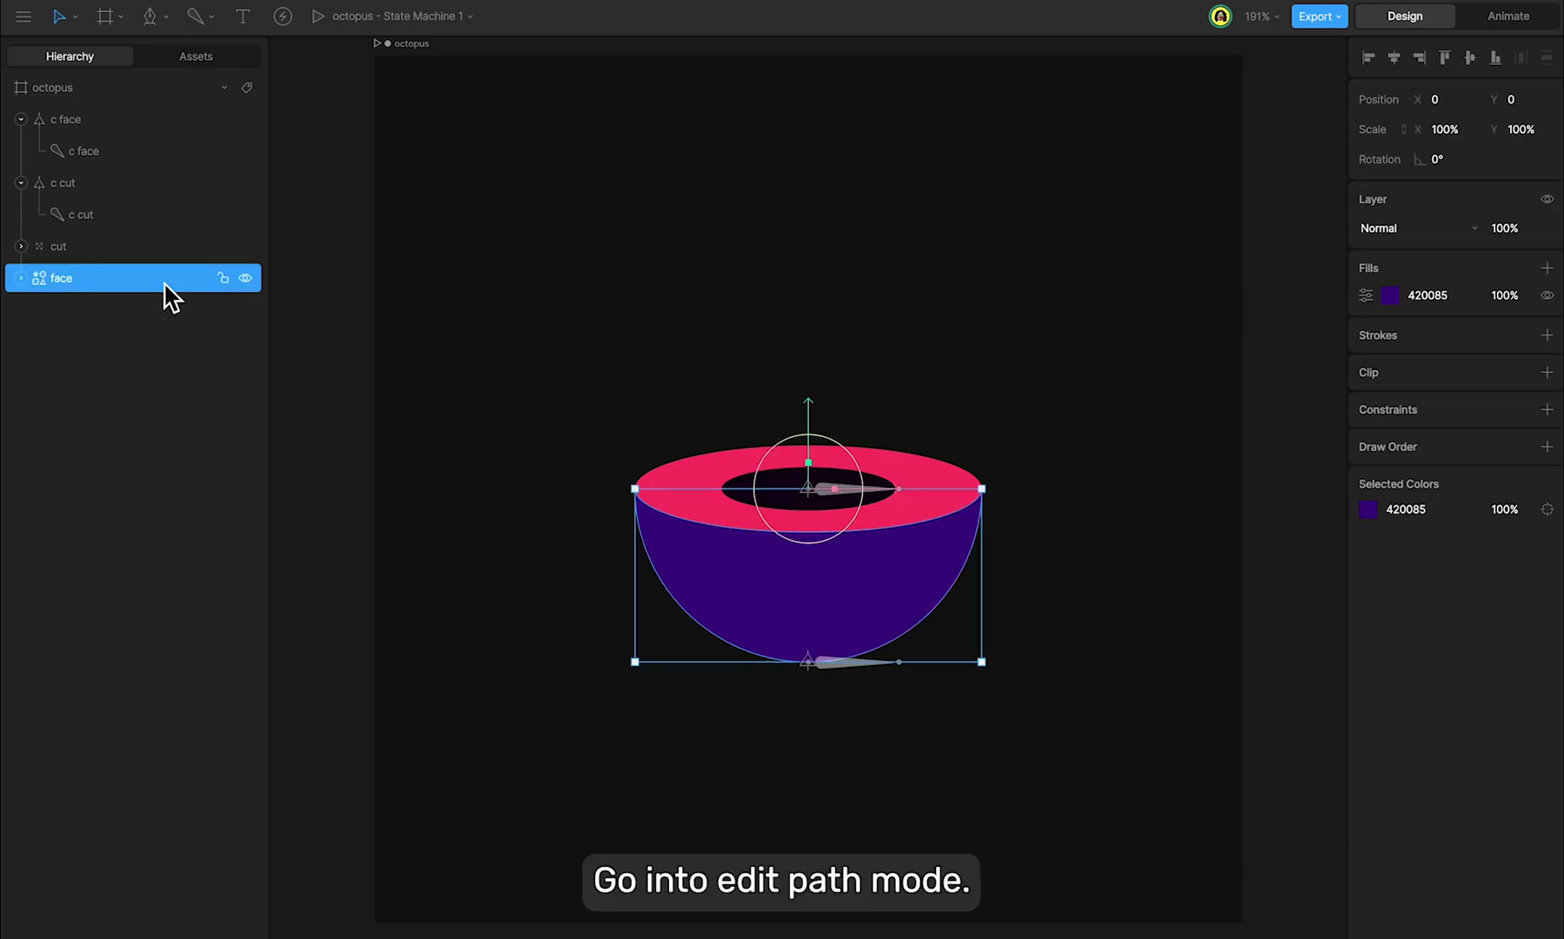
{"action": "key", "text": "Return"}
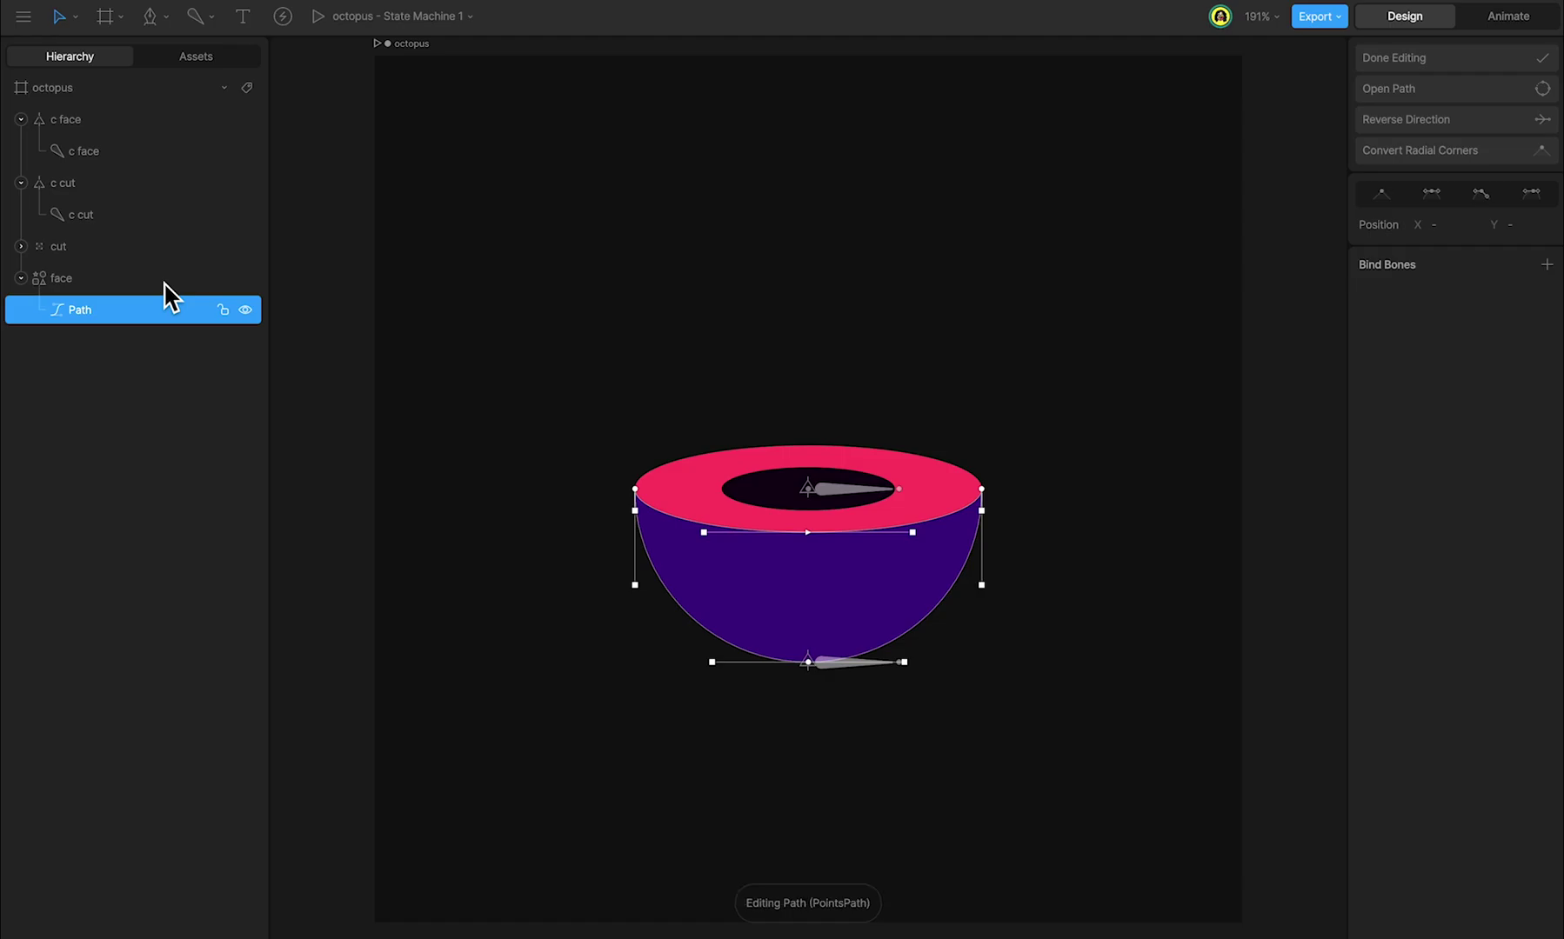
{"action": "left_click", "coordinate": [1546, 264]}
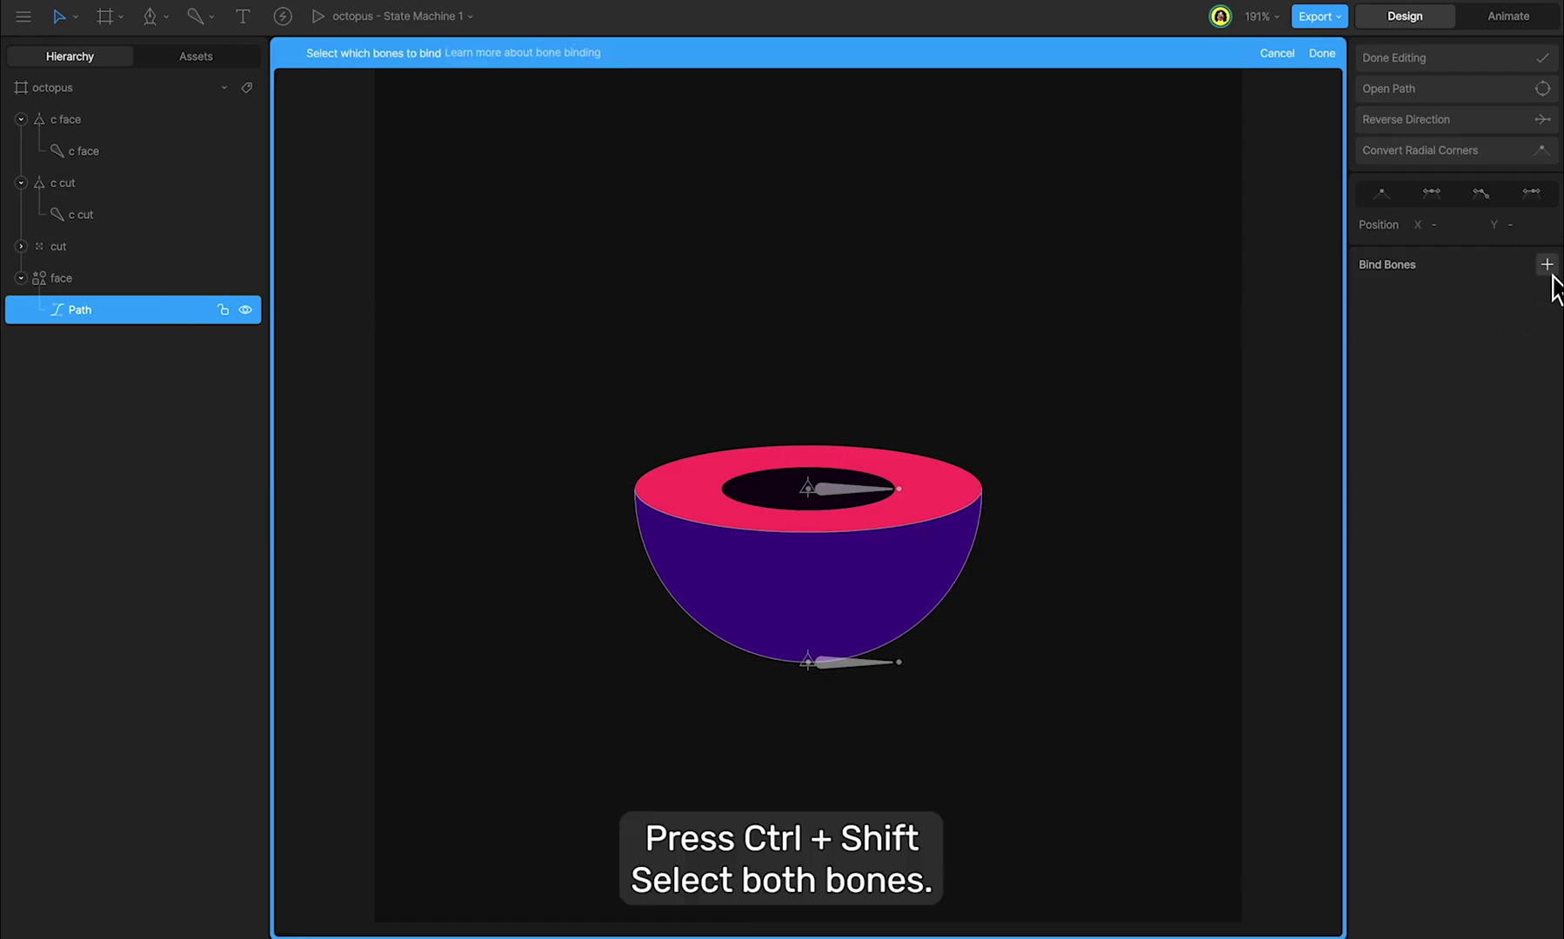
{"action": "left_click", "coordinate": [841, 498], "text": "ctrl+shift"}
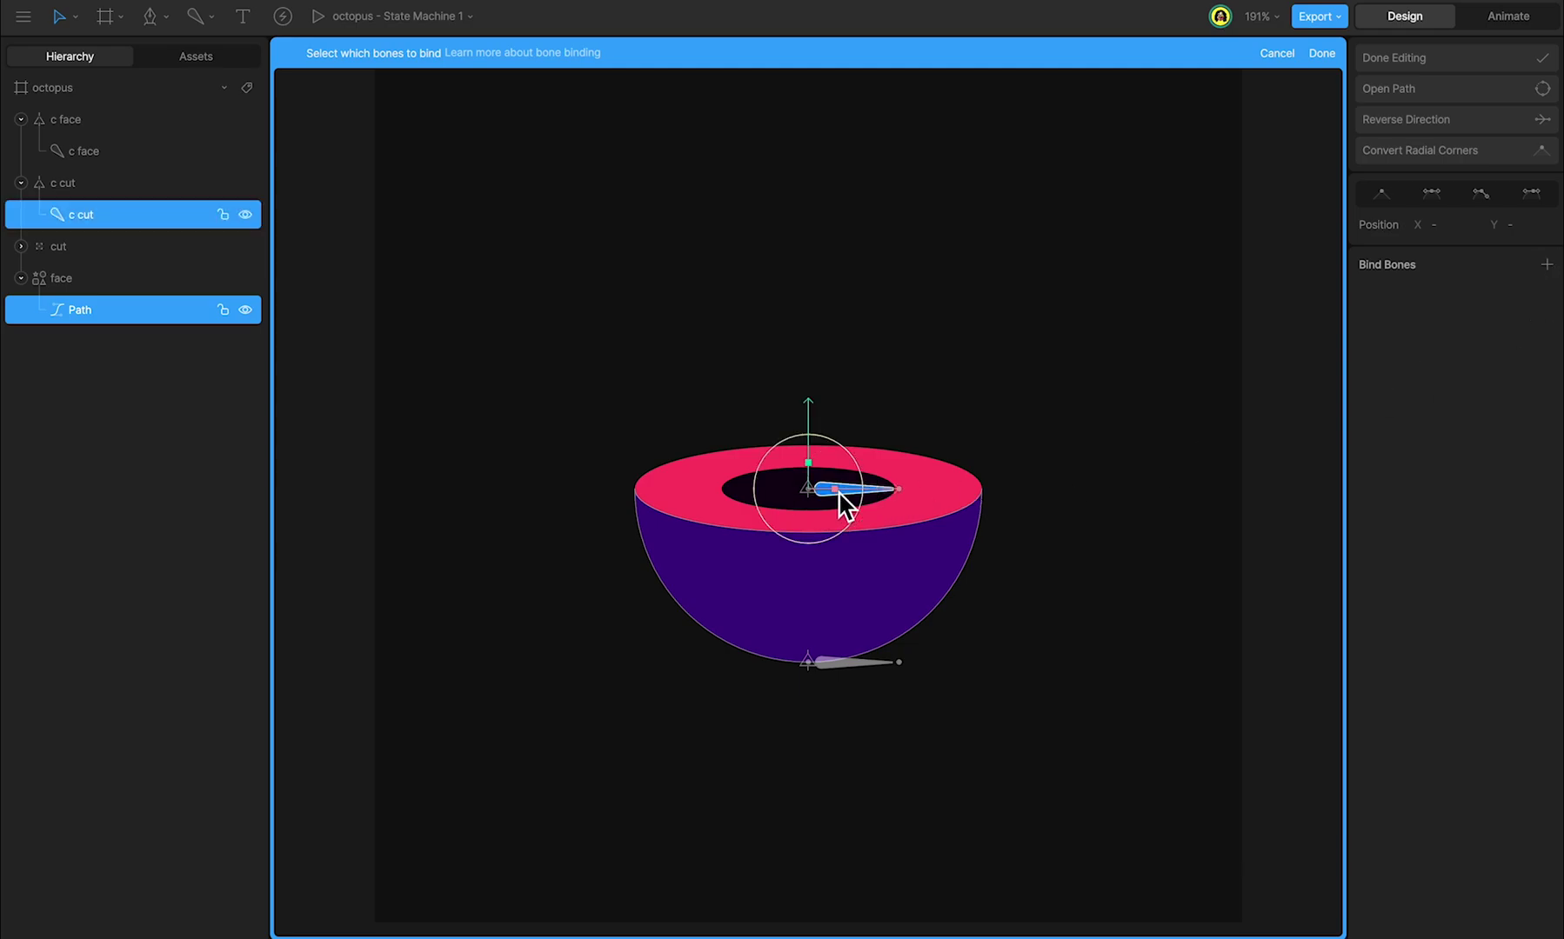
{"action": "left_click", "coordinate": [841, 668], "text": "ctrl+shift"}
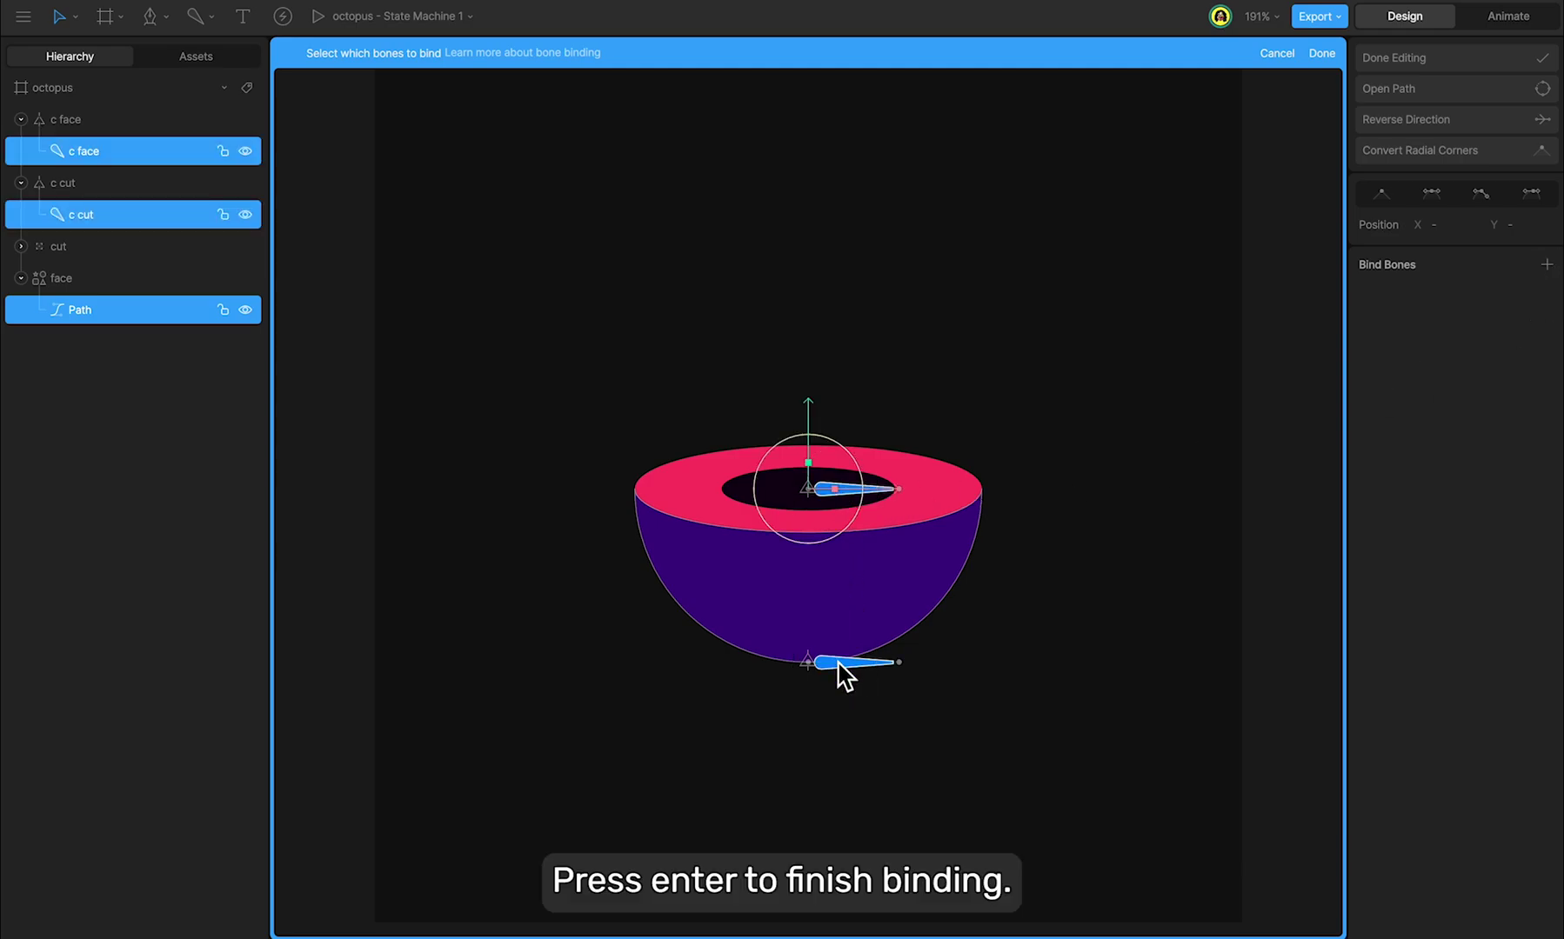
{"action": "key", "text": "Return"}
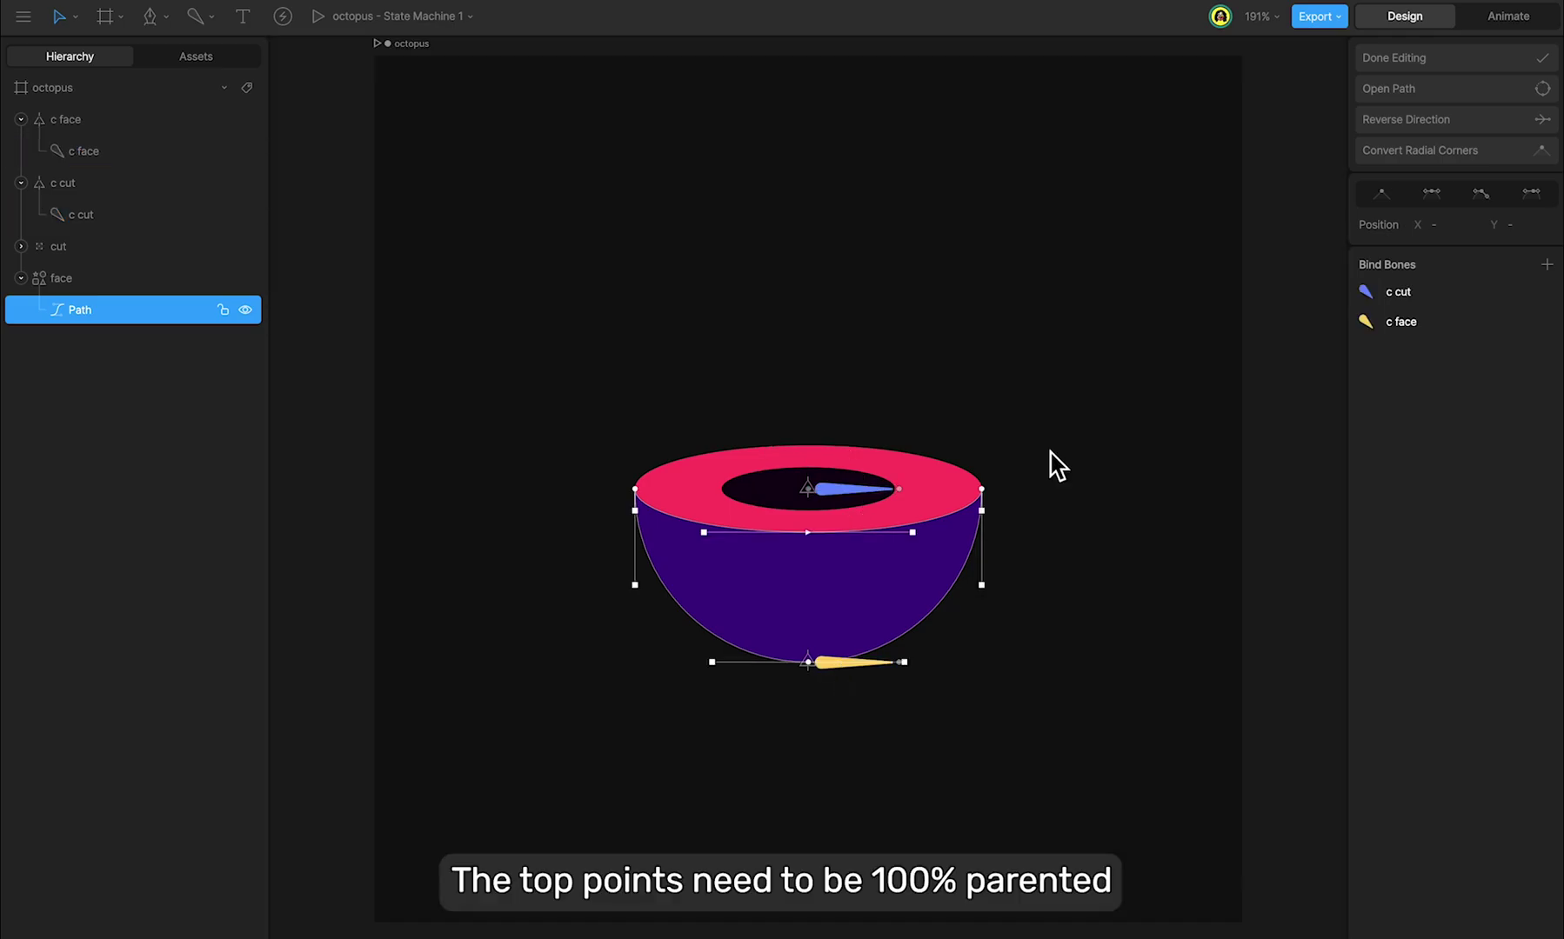
- Weight the bowl's bottom point and handles 100% to c face, then finish editing
{"action": "left_click_drag", "start_coordinate": [1050, 450], "coordinate": [578, 545]}
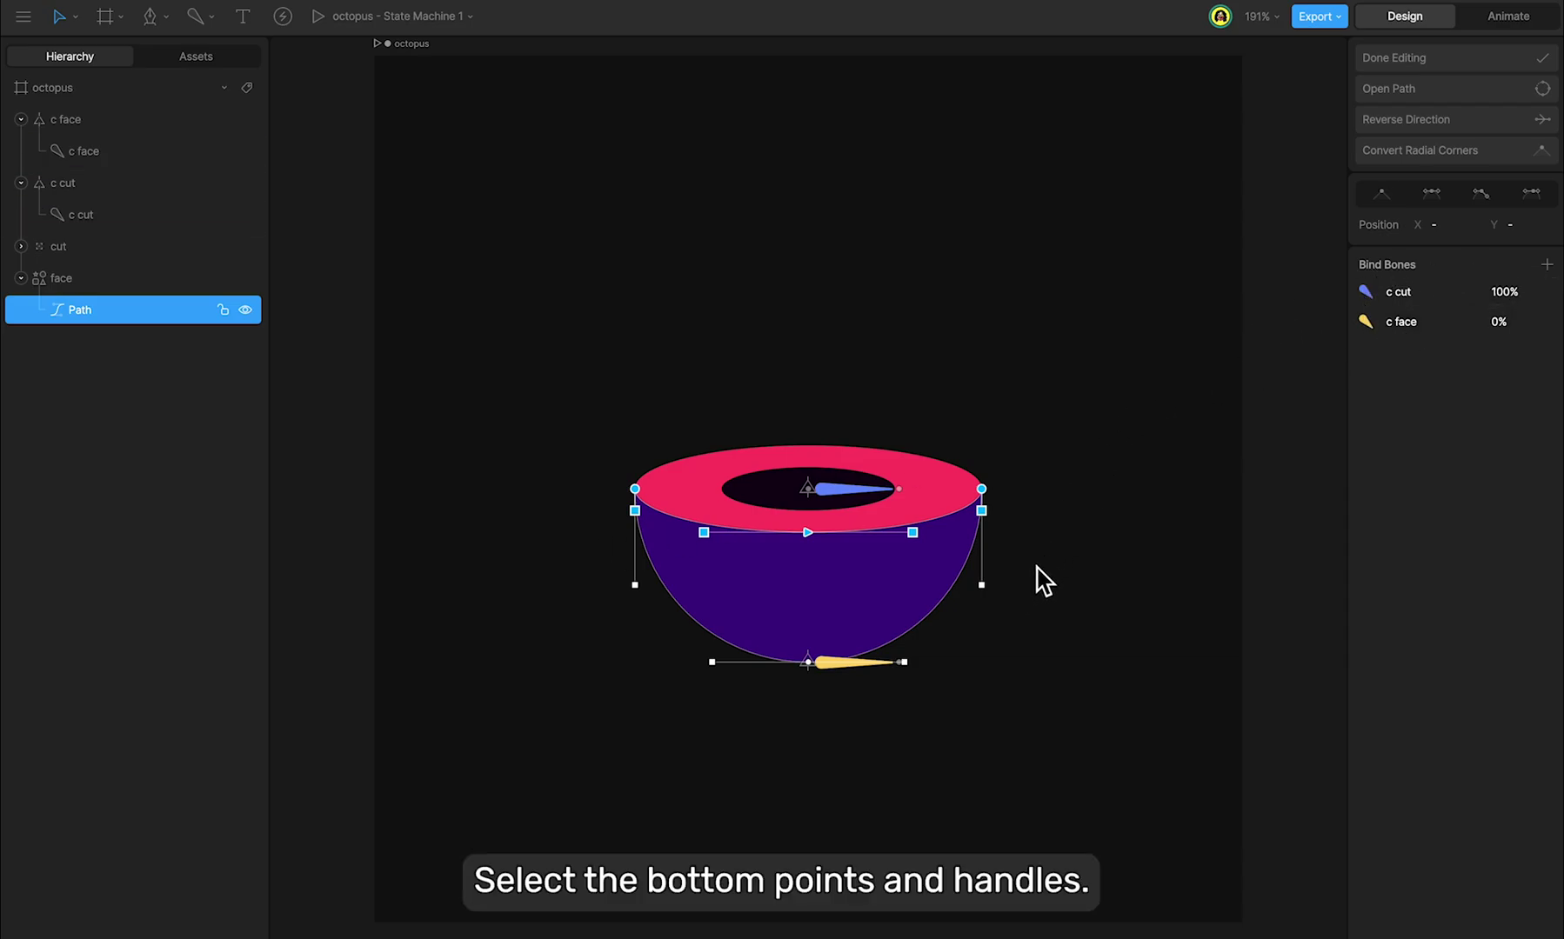
{"action": "left_click_drag", "start_coordinate": [1033, 562], "coordinate": [584, 704]}
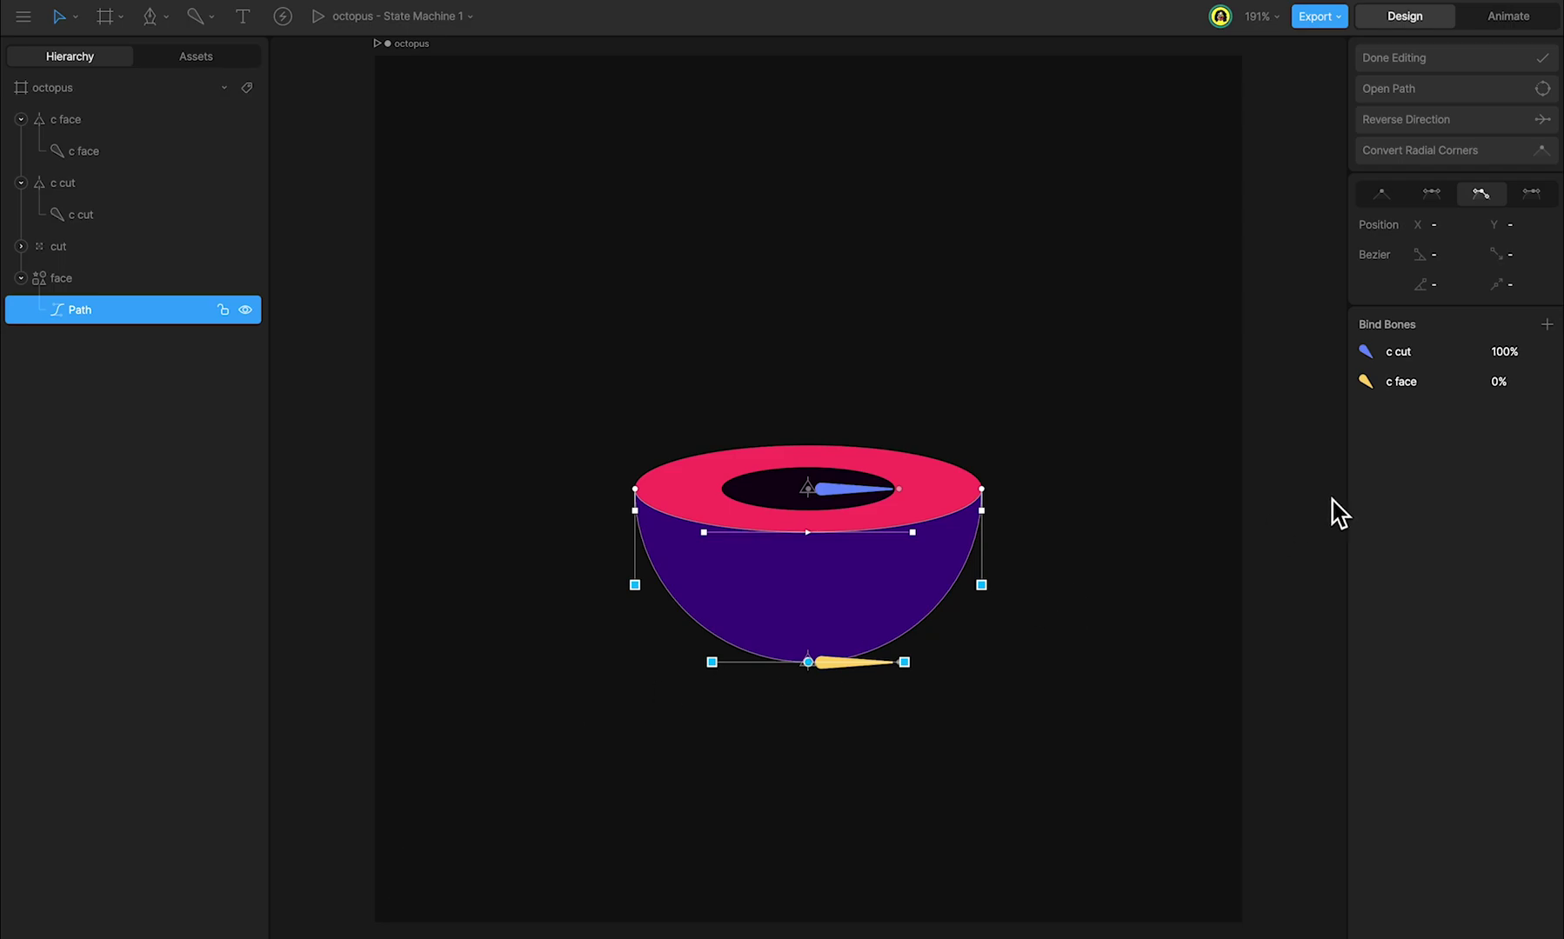
{"action": "left_click", "coordinate": [1507, 351]}
{"action": "left_click", "coordinate": [1515, 376]}
{"action": "type", "text": "100"}
{"action": "key", "text": "Return"}
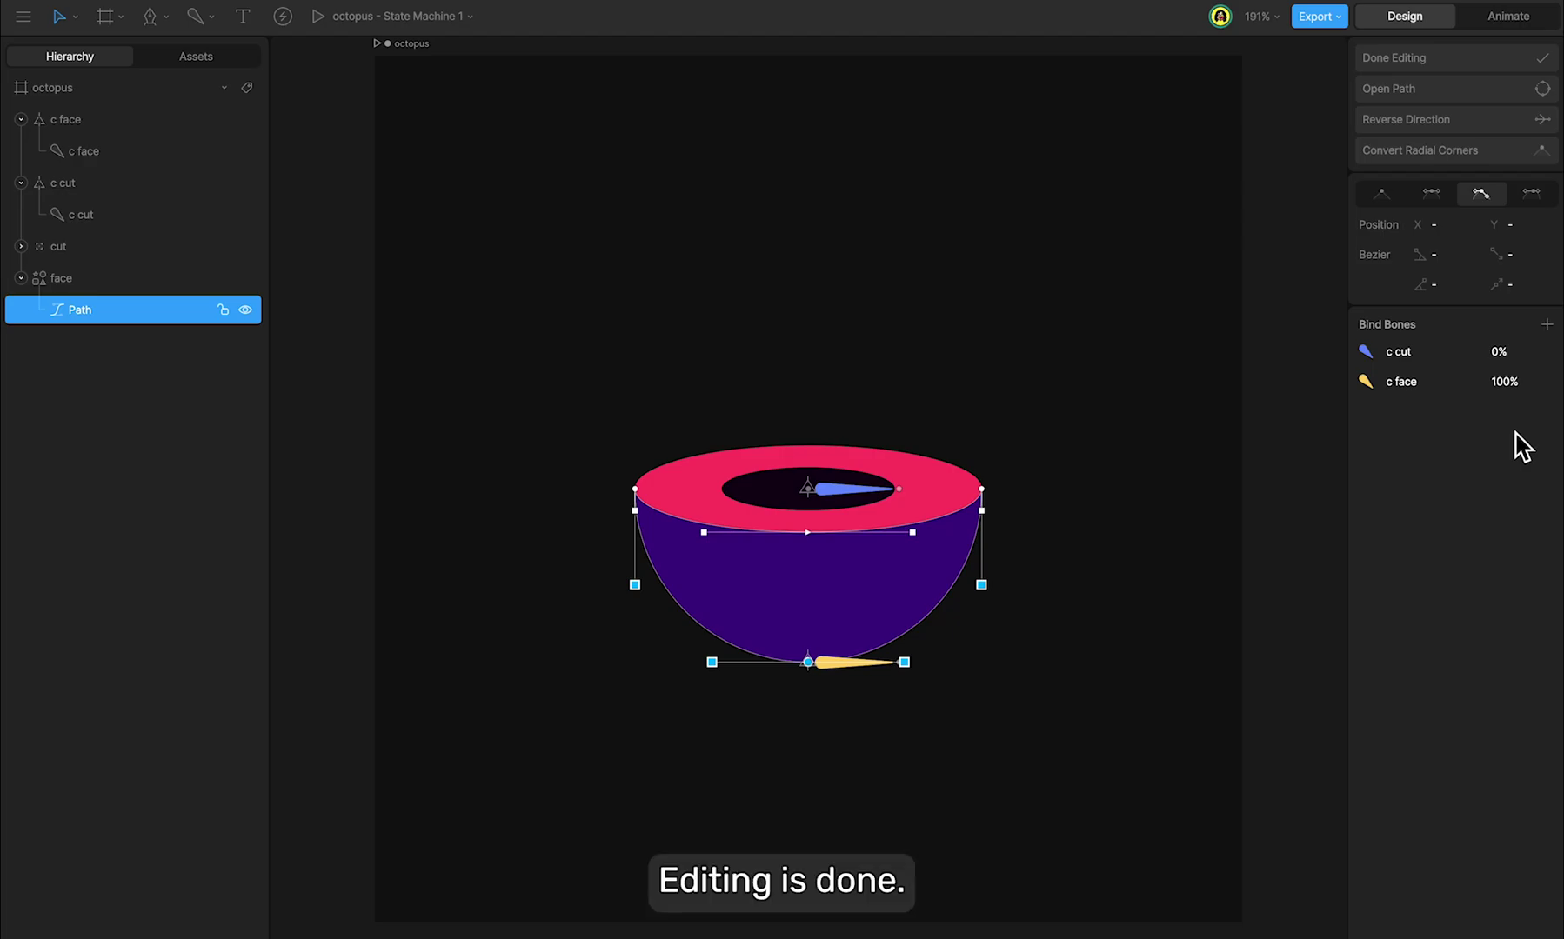
{"action": "left_click", "coordinate": [1434, 59]}
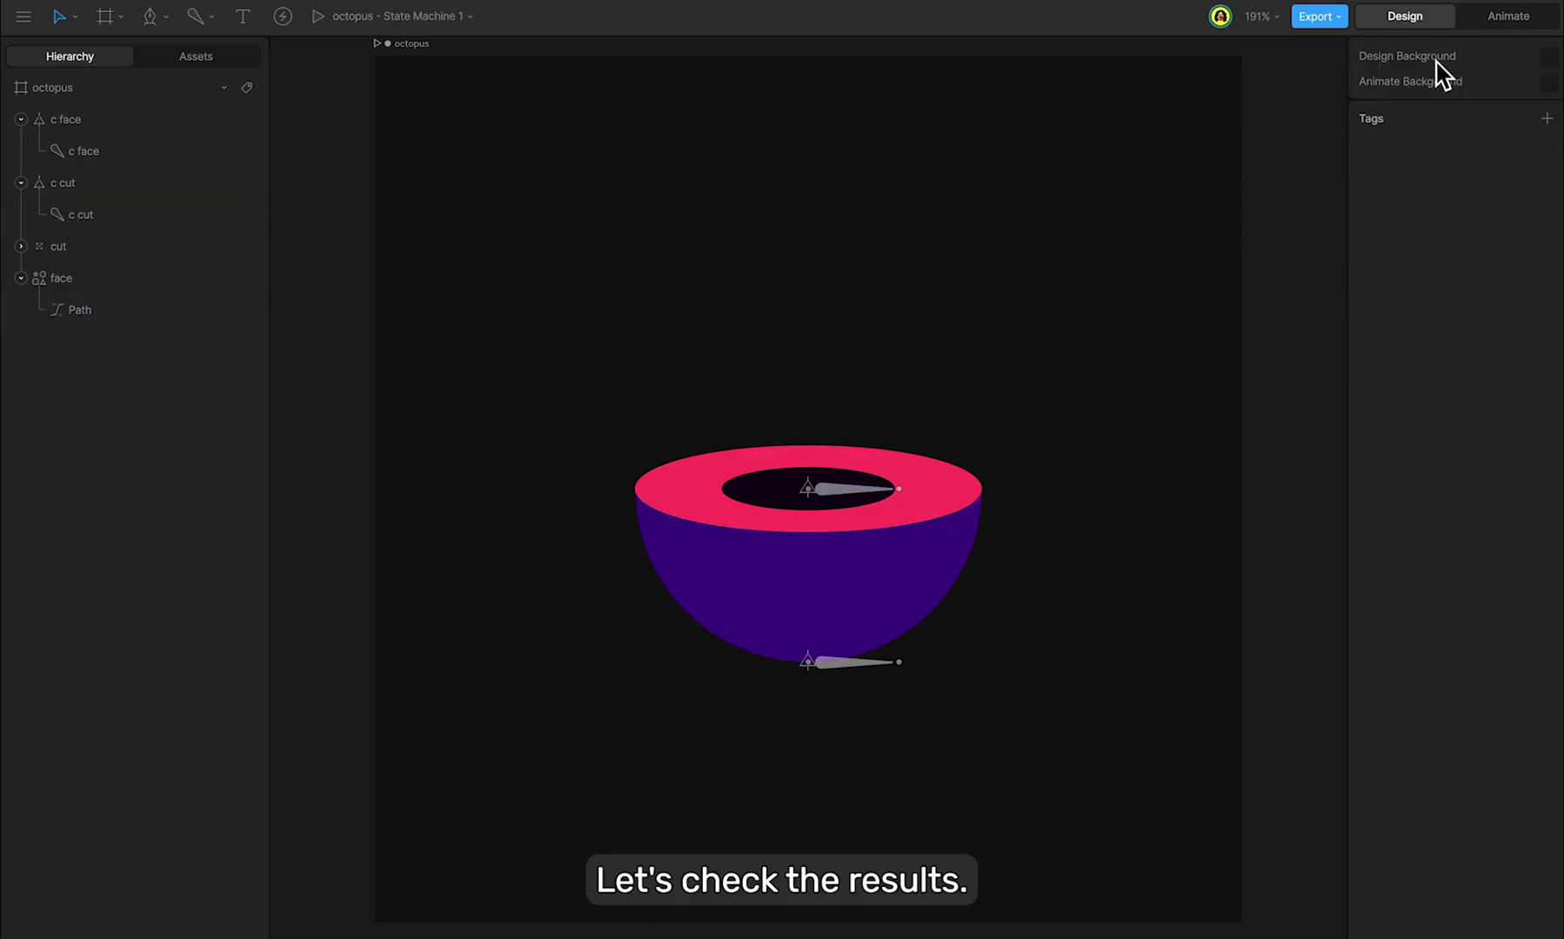
{"action": "left_click", "coordinate": [165, 191]}
{"action": "mouse_move", "coordinate": [1537, 128]}
{"action": "left_mouse_down"}
{"action": "mouse_move", "coordinate": [1539, 164]}
{"action": "mouse_move", "coordinate": [1520, 117]}
{"action": "mouse_move", "coordinate": [1533, 164]}
{"action": "mouse_move", "coordinate": [1522, 112]}
{"action": "left_mouse_up"}
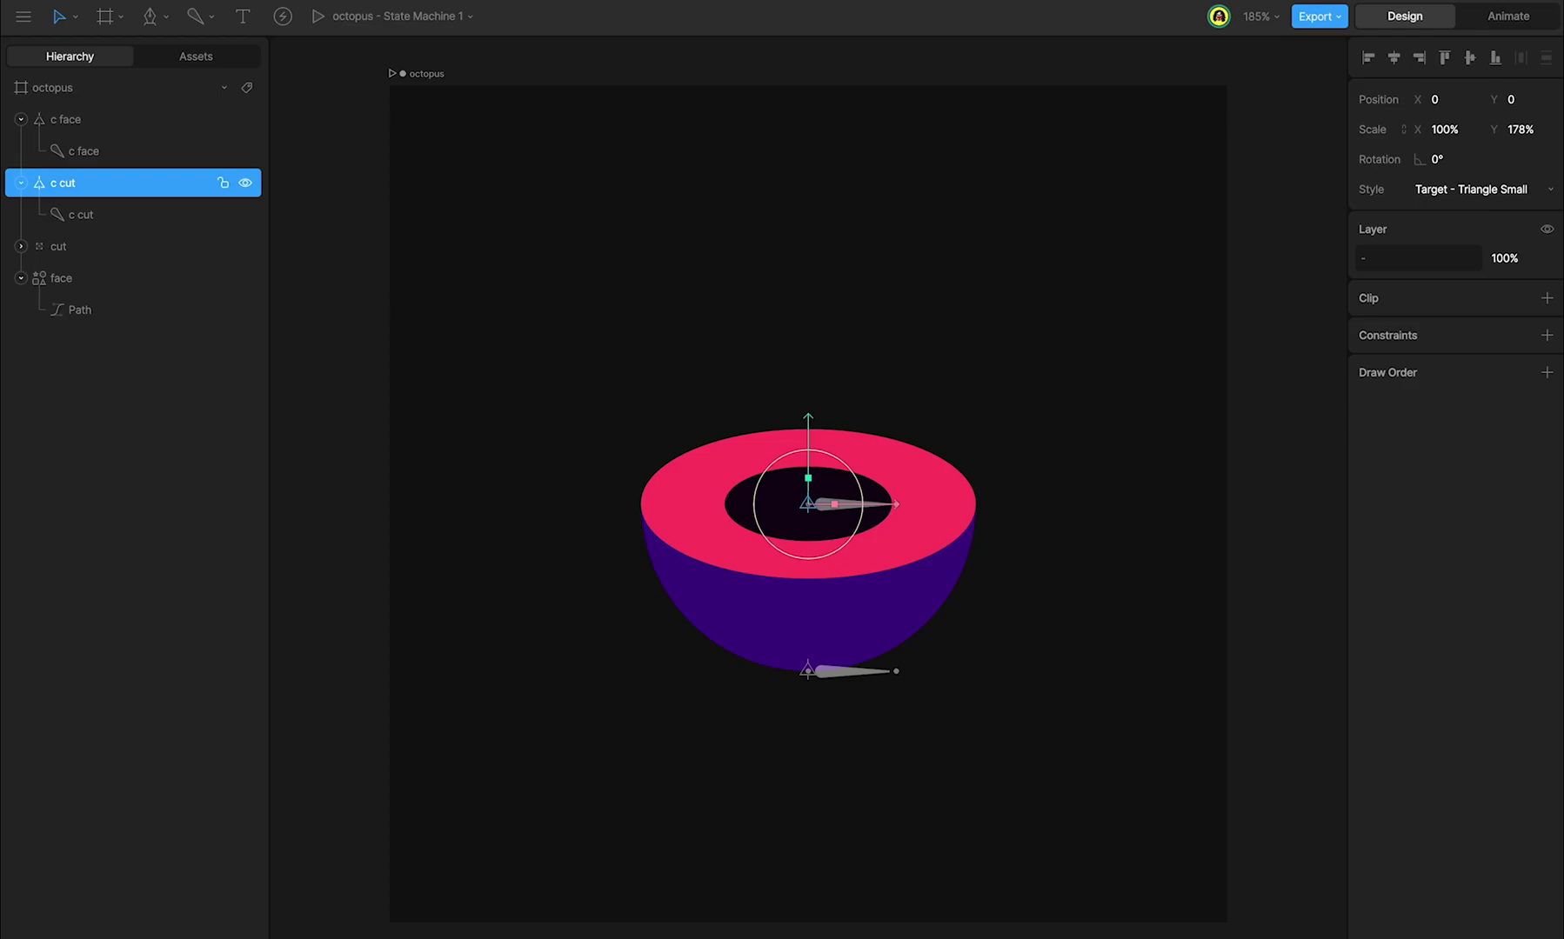
{"action": "left_click", "coordinate": [1526, 129]}
{"action": "type", "text": "100"}
{"action": "key", "text": "Return"}
{"action": "left_click", "coordinate": [1298, 410]}
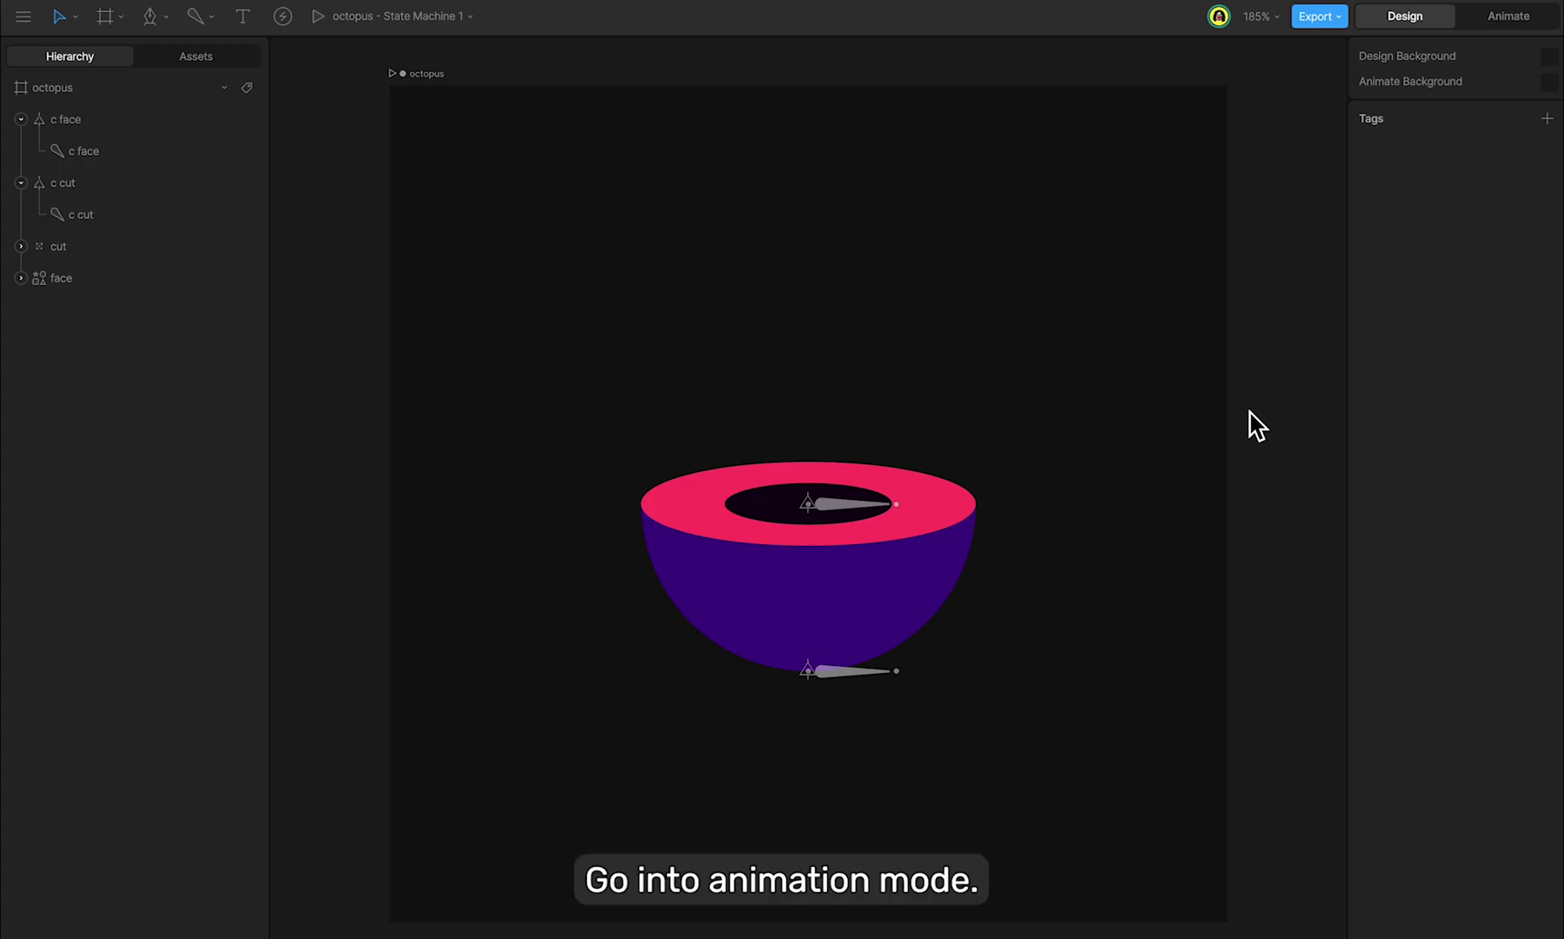
- In Animate mode, rename Timeline 1 to 'joy - depth Y'
{"action": "left_click", "coordinate": [1508, 17]}
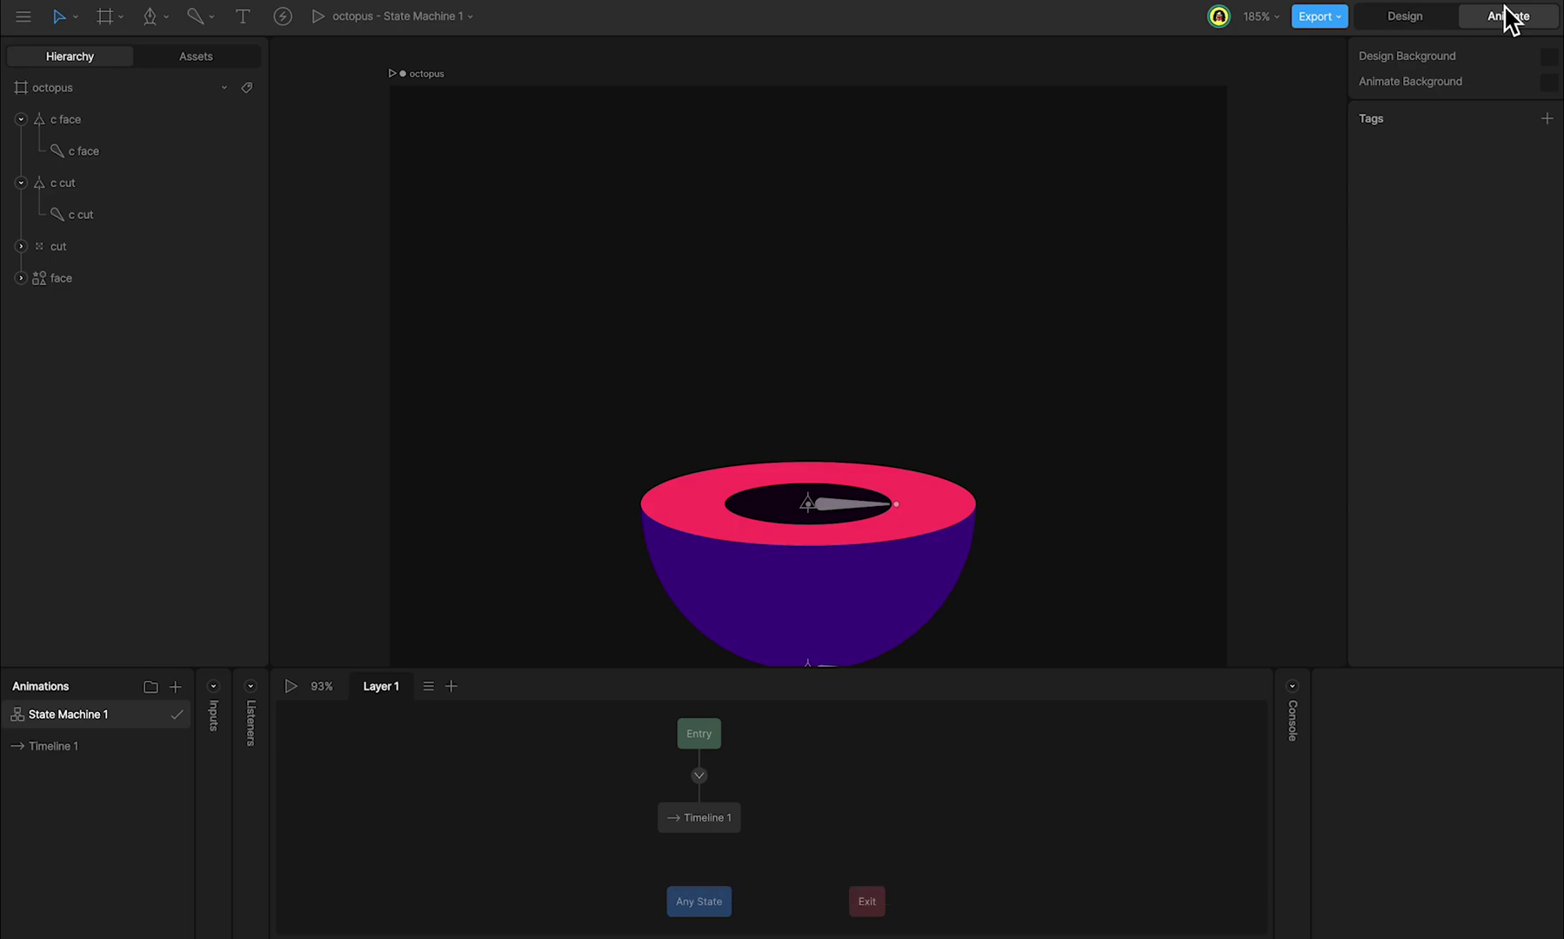
{"action": "key", "text": "f"}
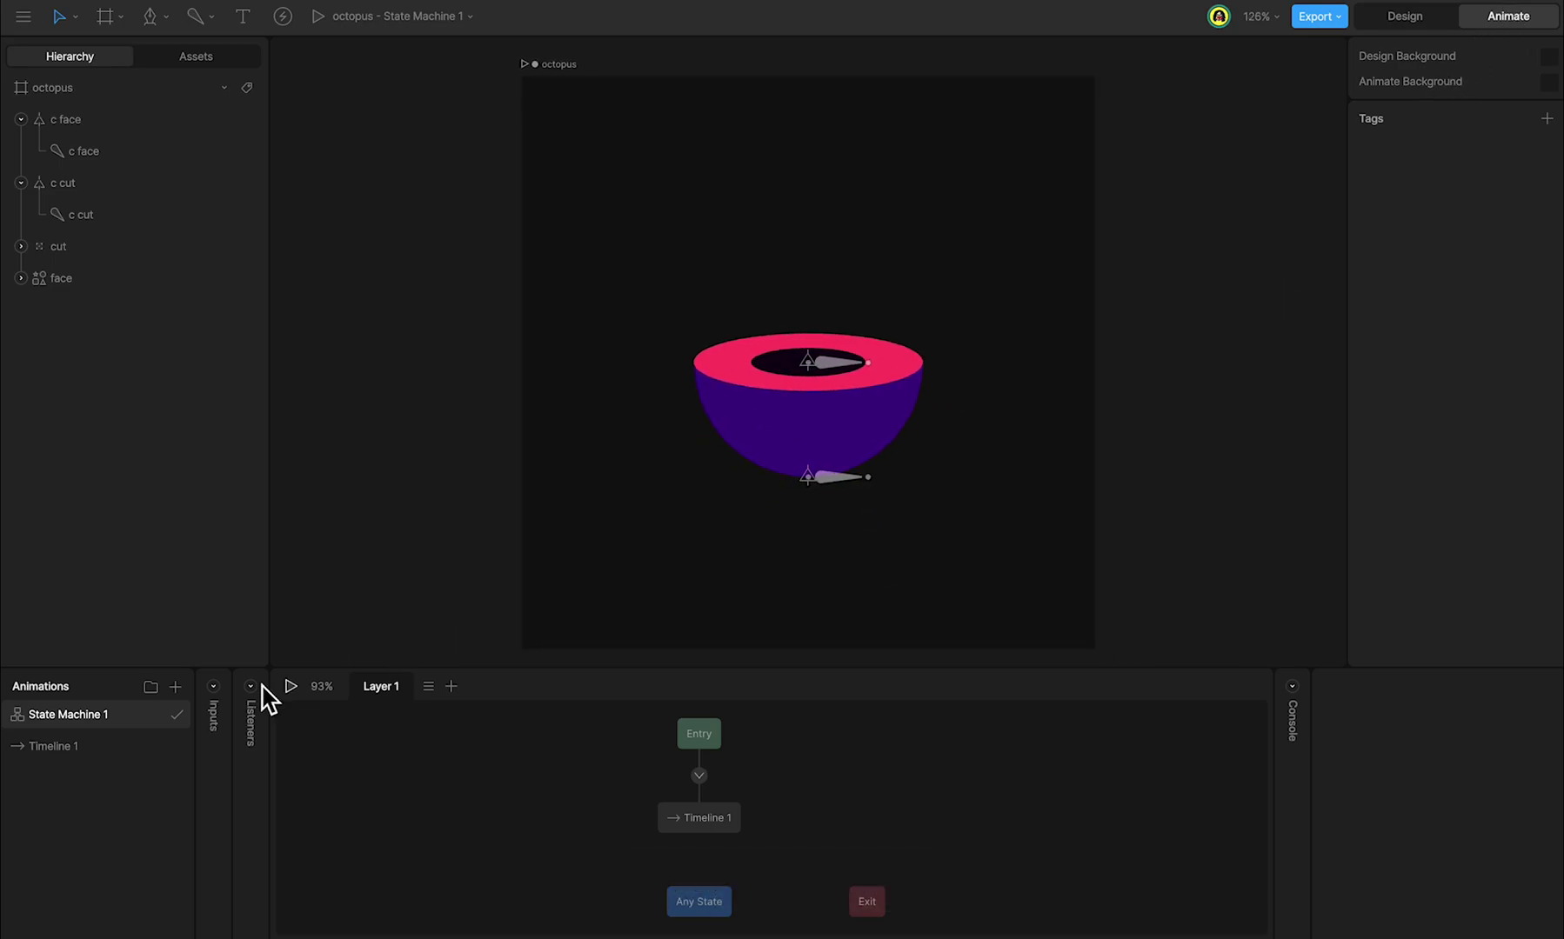
{"action": "left_click", "coordinate": [143, 746]}
{"action": "double_click", "coordinate": [144, 746]}
{"action": "type", "text": "joy - depth Y"}
{"action": "key", "text": "Return"}
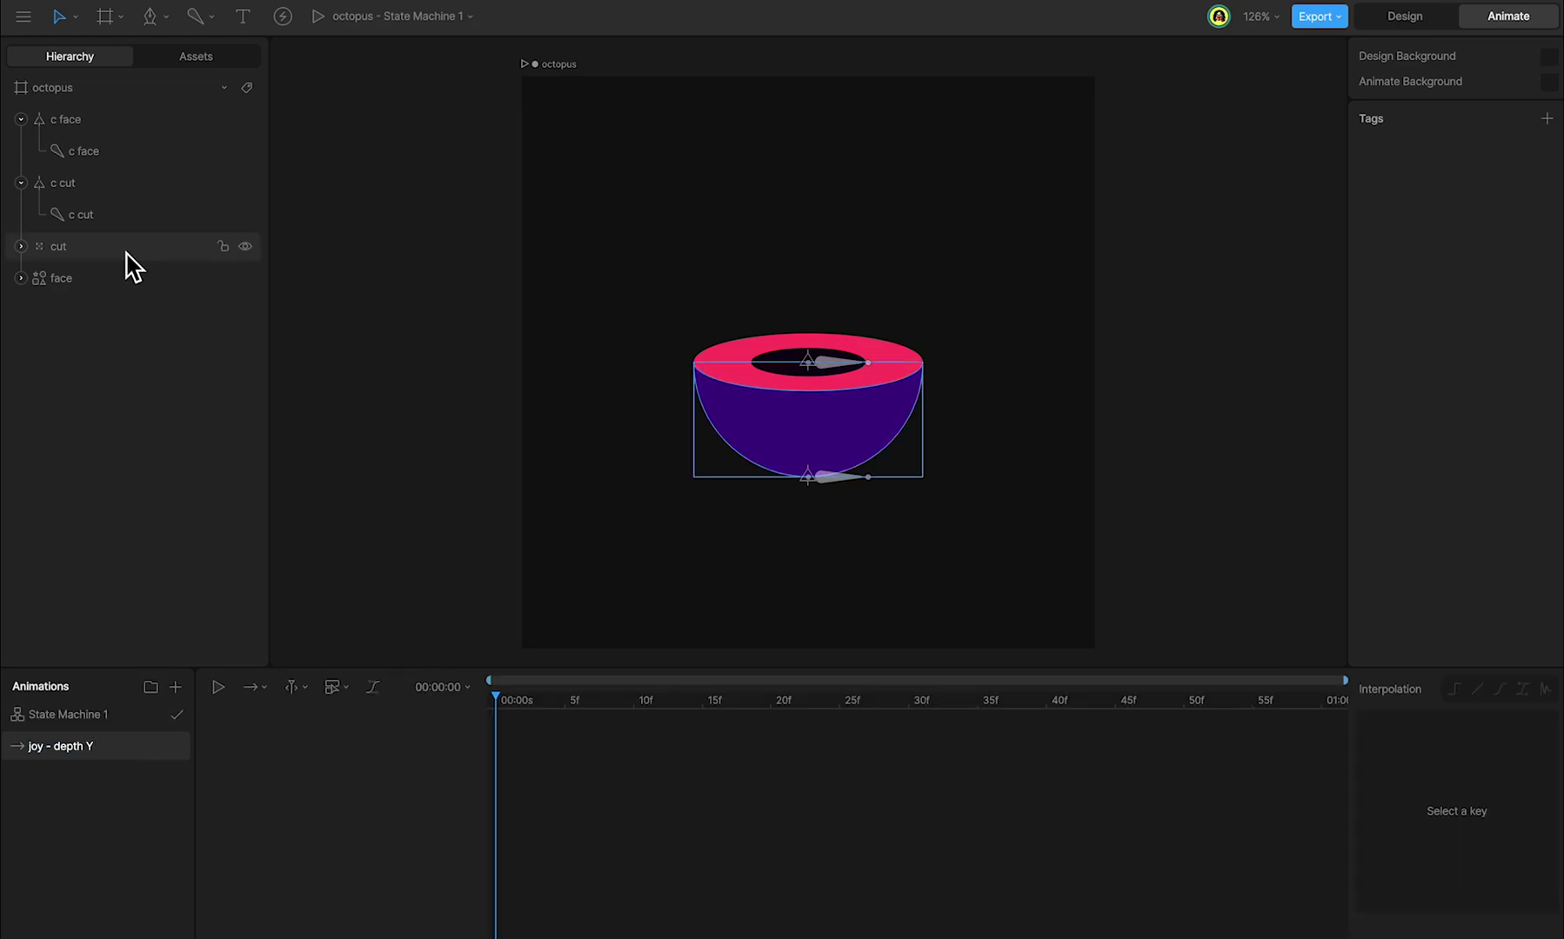
- Key c cut's Scale Y at 120% at frame 0 and -120% at 1:00
{"action": "left_click", "coordinate": [116, 191]}
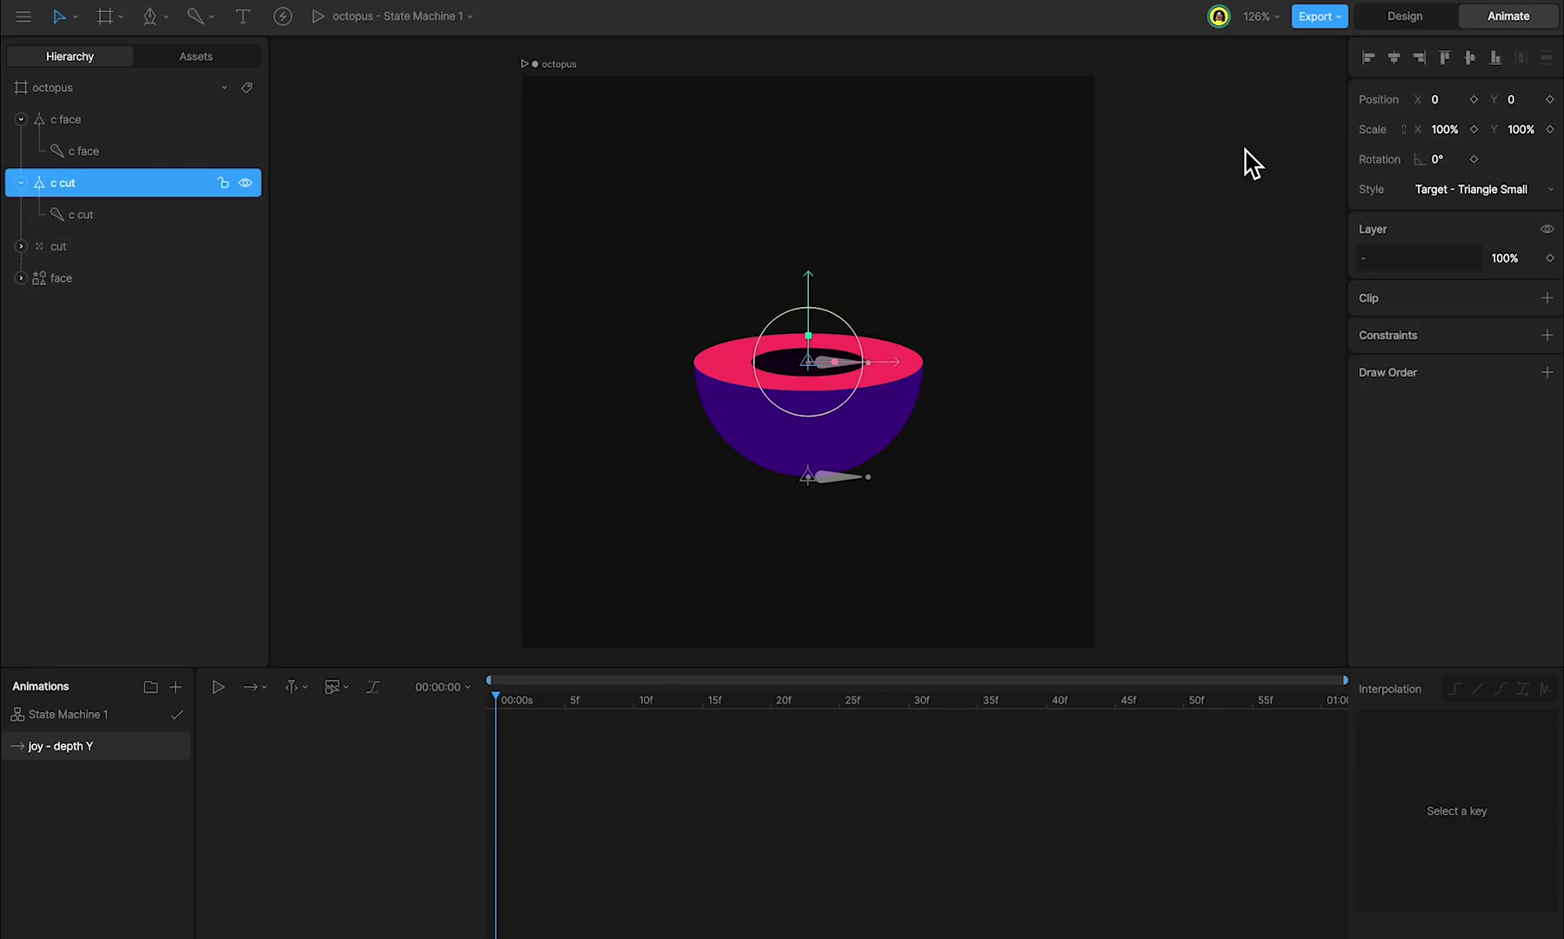
{"action": "left_click", "coordinate": [1549, 129]}
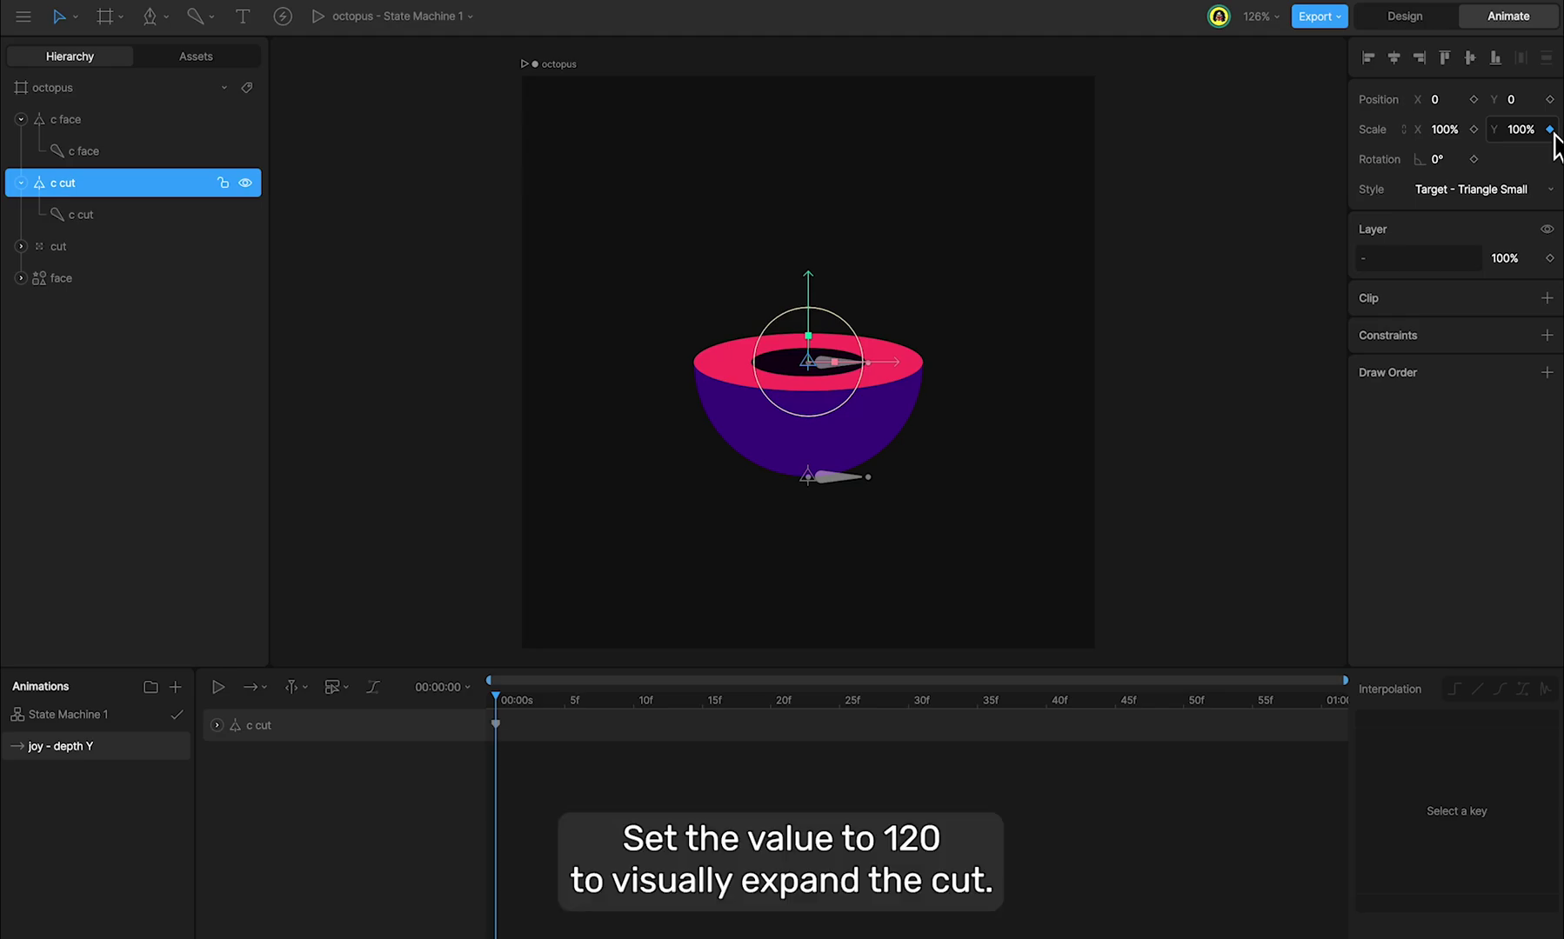
{"action": "left_click", "coordinate": [1528, 129]}
{"action": "type", "text": "120"}
{"action": "key", "text": "Return"}
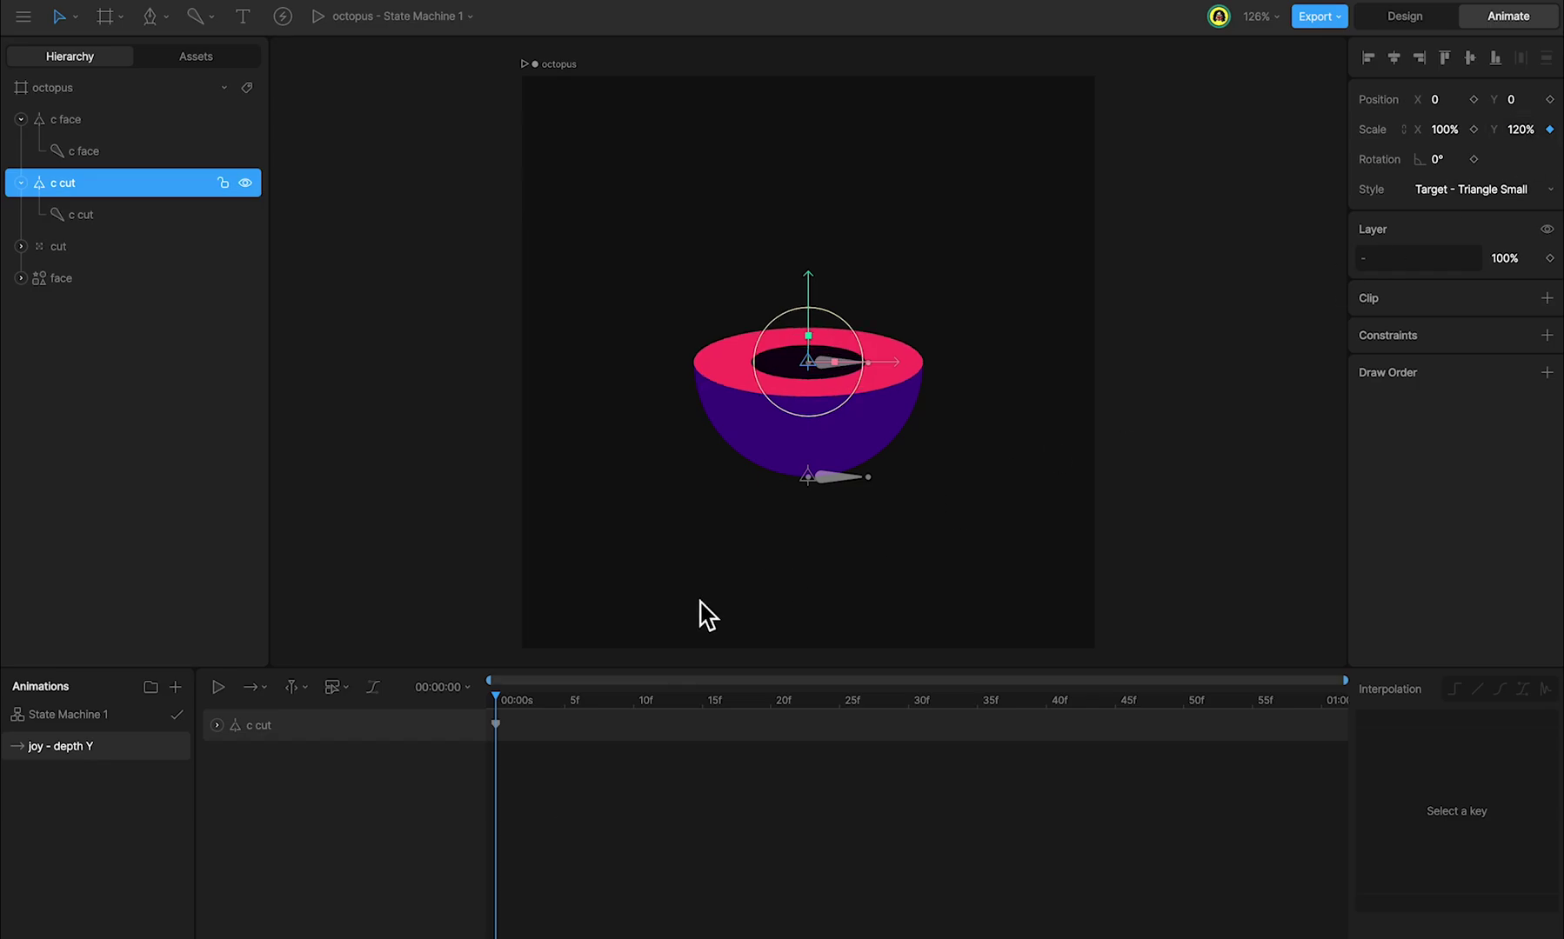
{"action": "left_click_drag", "start_coordinate": [498, 701], "coordinate": [1347, 706]}
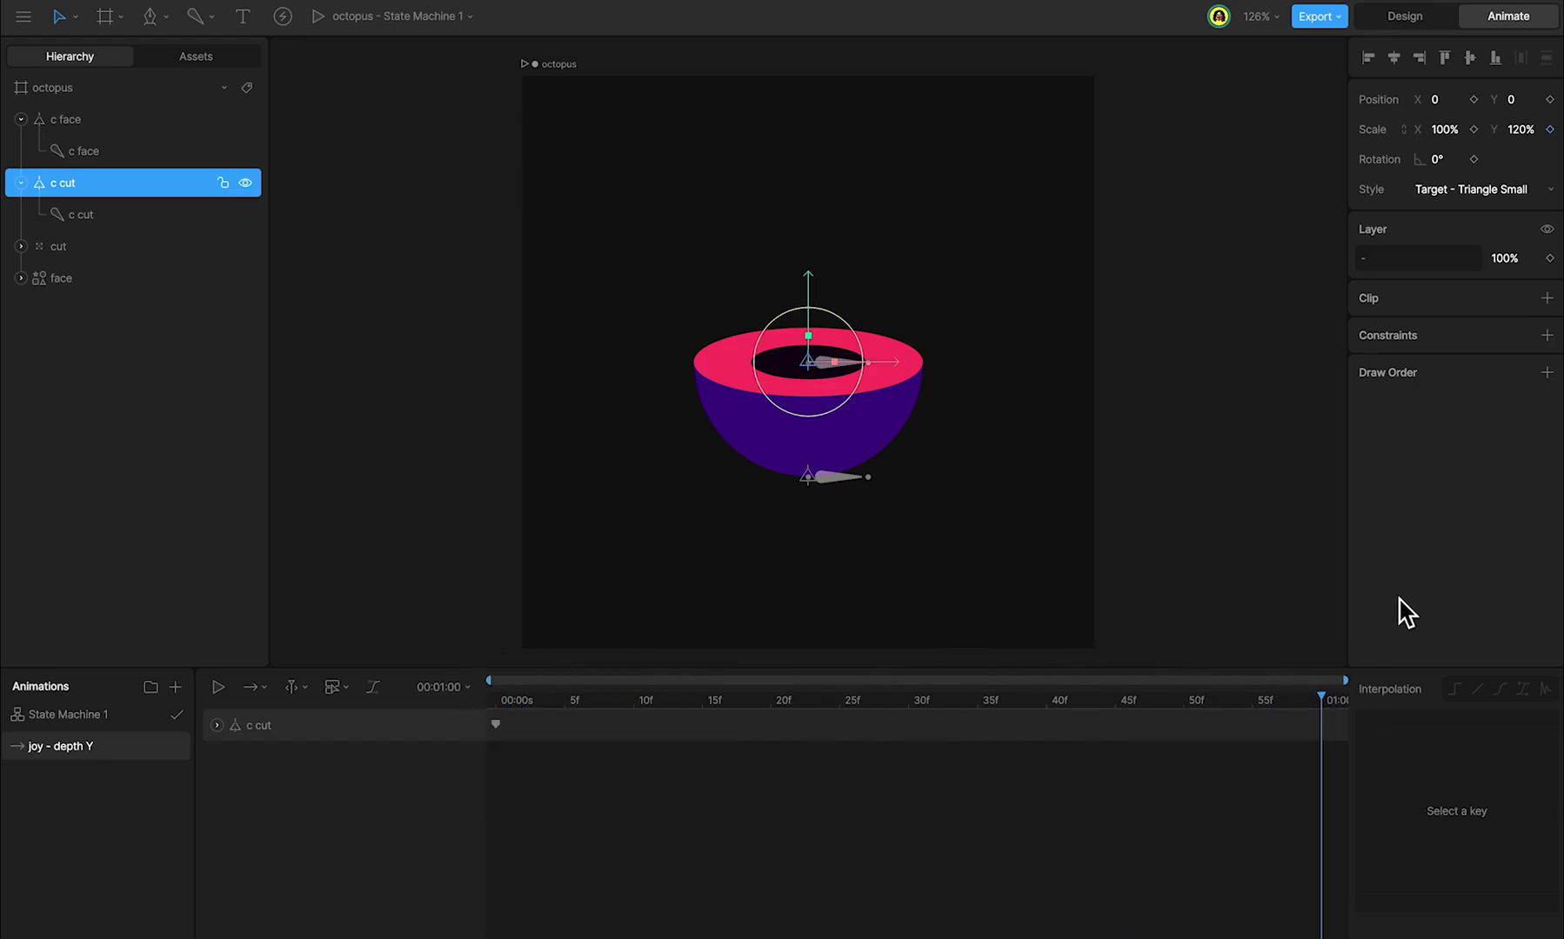
{"action": "left_click", "coordinate": [1522, 130]}
{"action": "type", "text": "-120"}
{"action": "key", "text": "Return"}
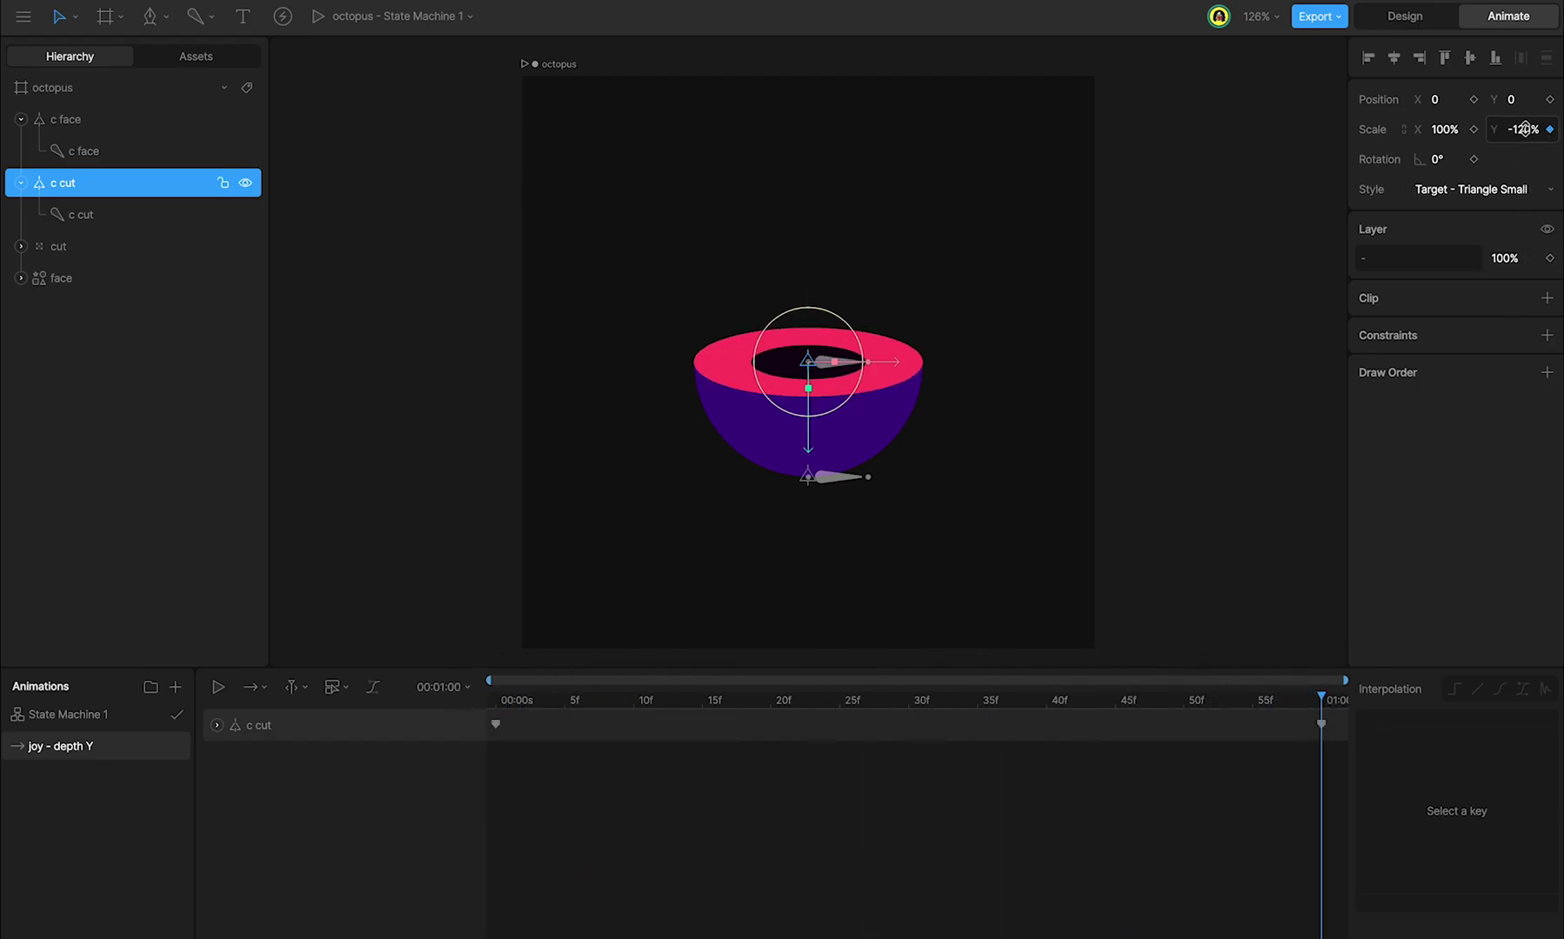
{"action": "left_click_drag", "start_coordinate": [1327, 706], "coordinate": [1376, 744]}
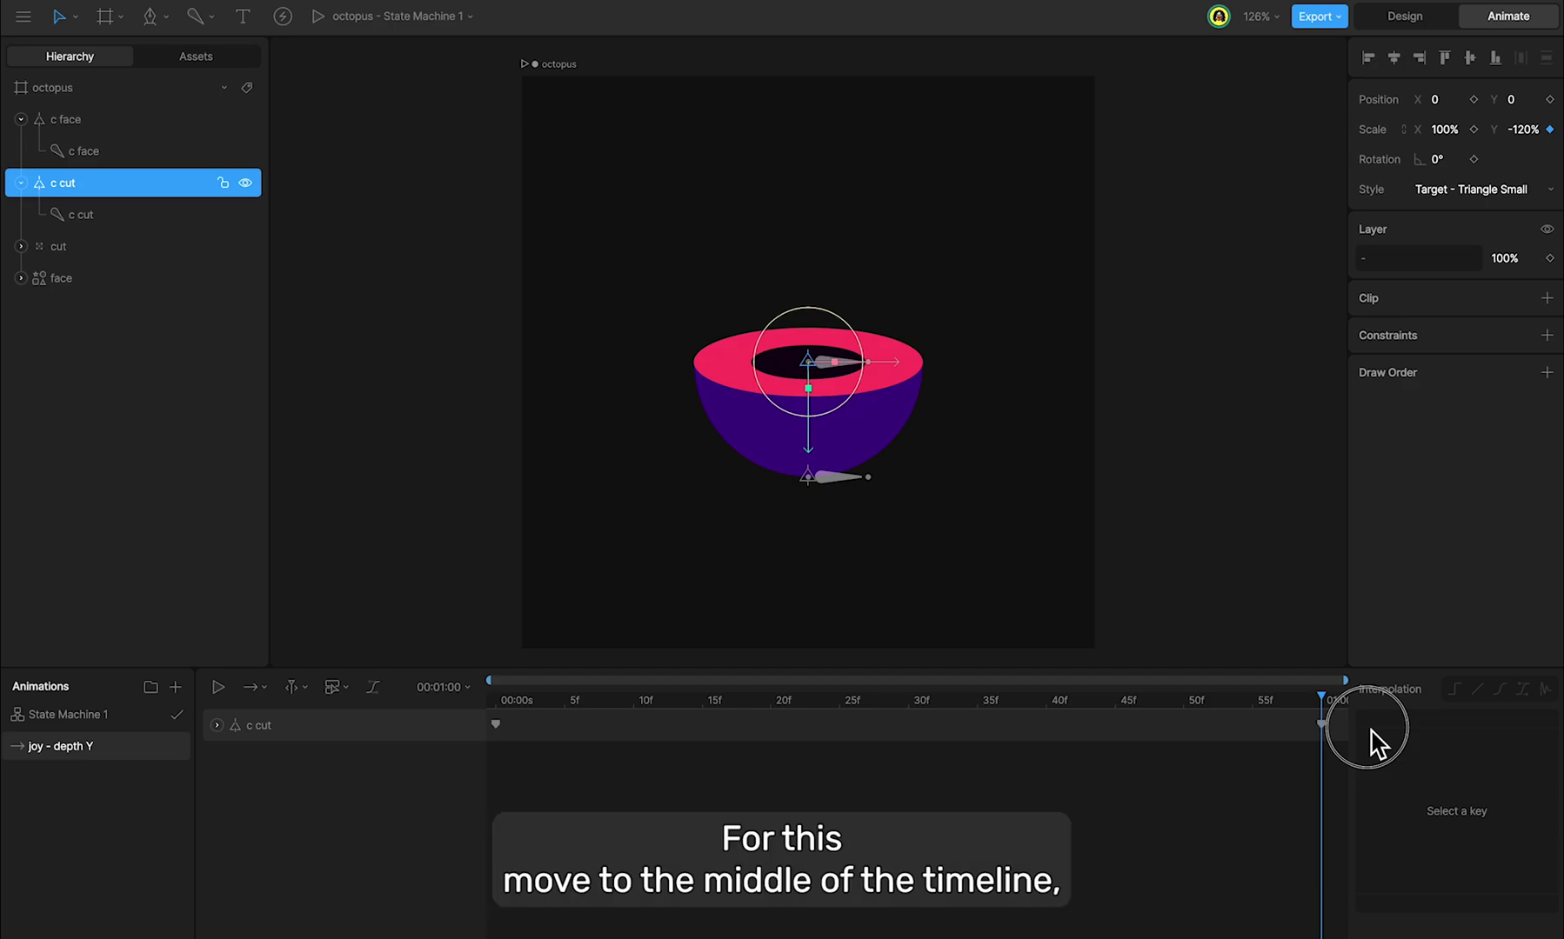
- Key the cut group's opacity from 100% to 0% at 30f
{"action": "left_click_drag", "start_coordinate": [1370, 731], "coordinate": [910, 747]}
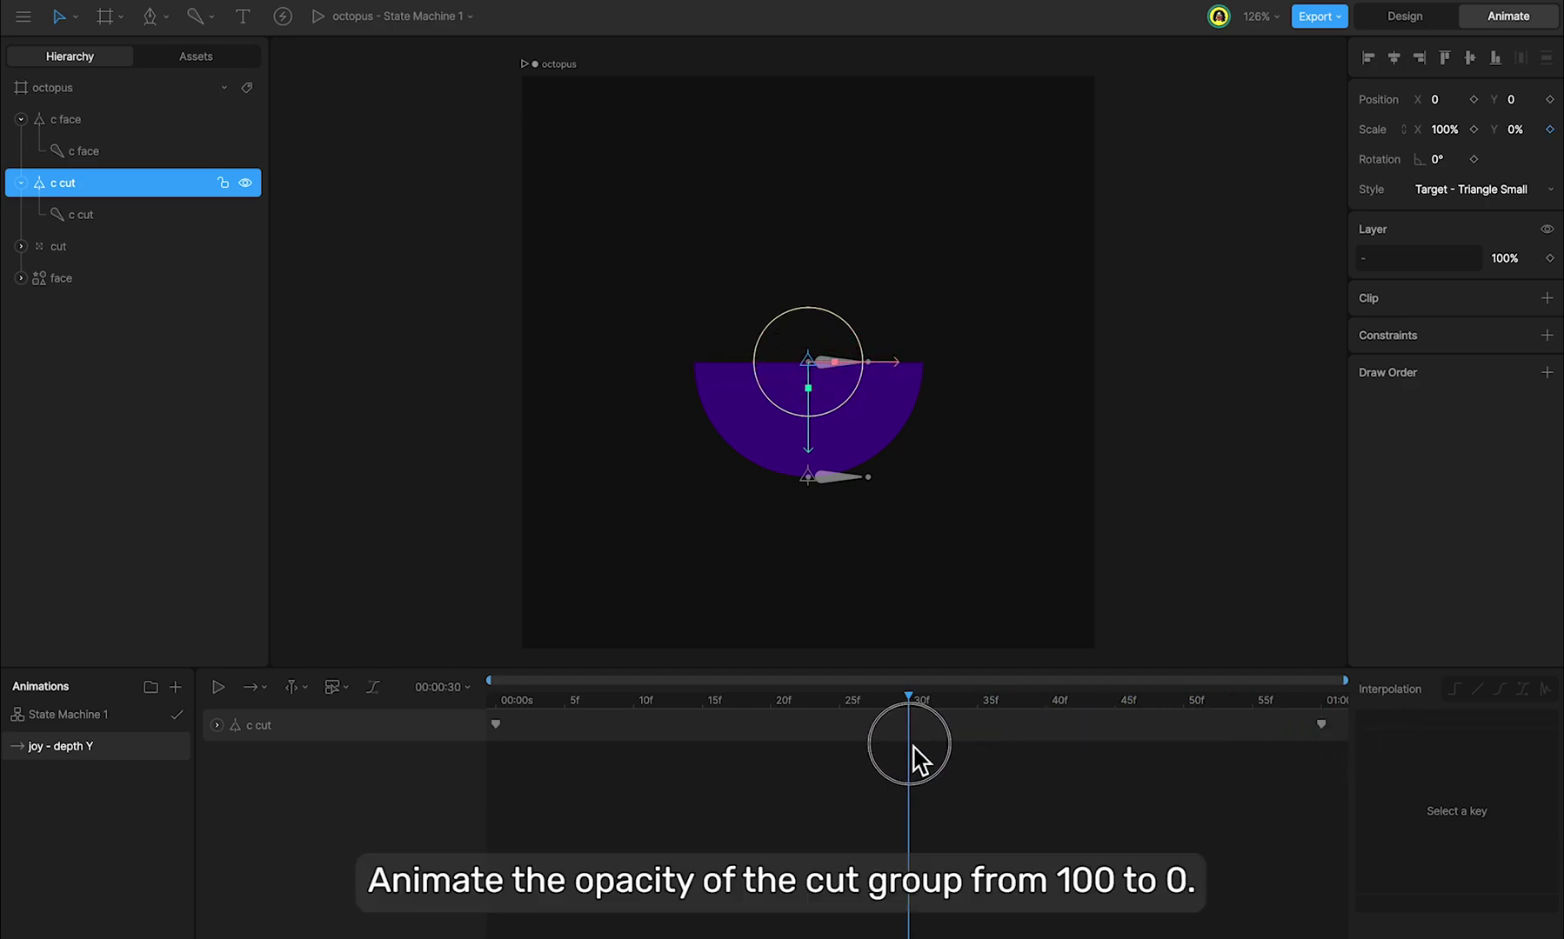
{"action": "left_click", "coordinate": [56, 251]}
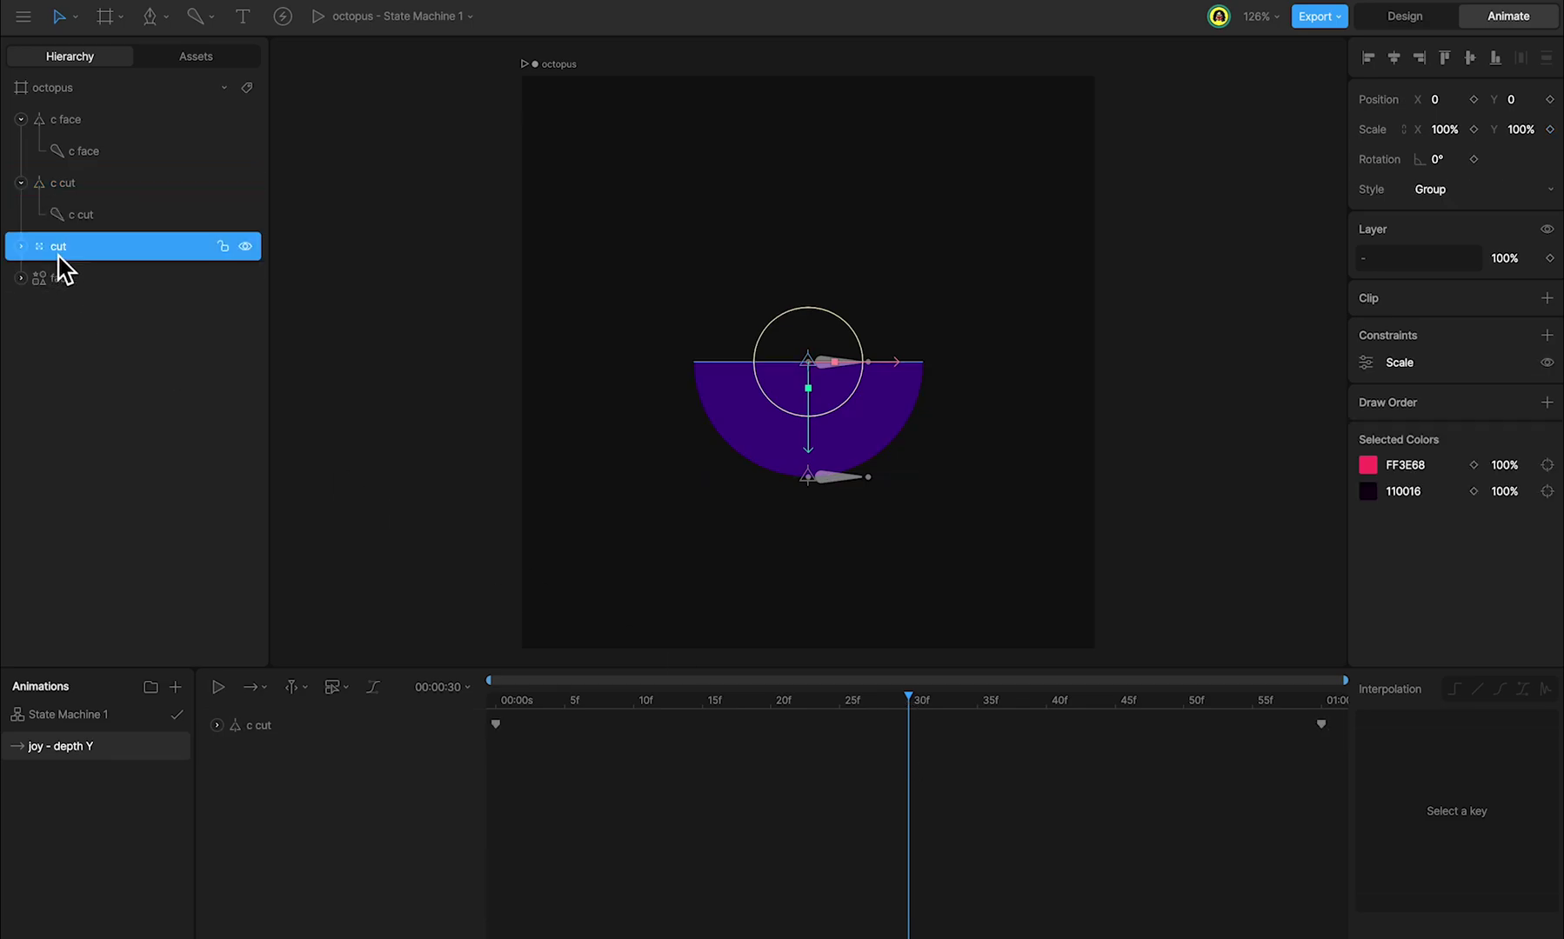
{"action": "left_click", "coordinate": [1549, 258]}
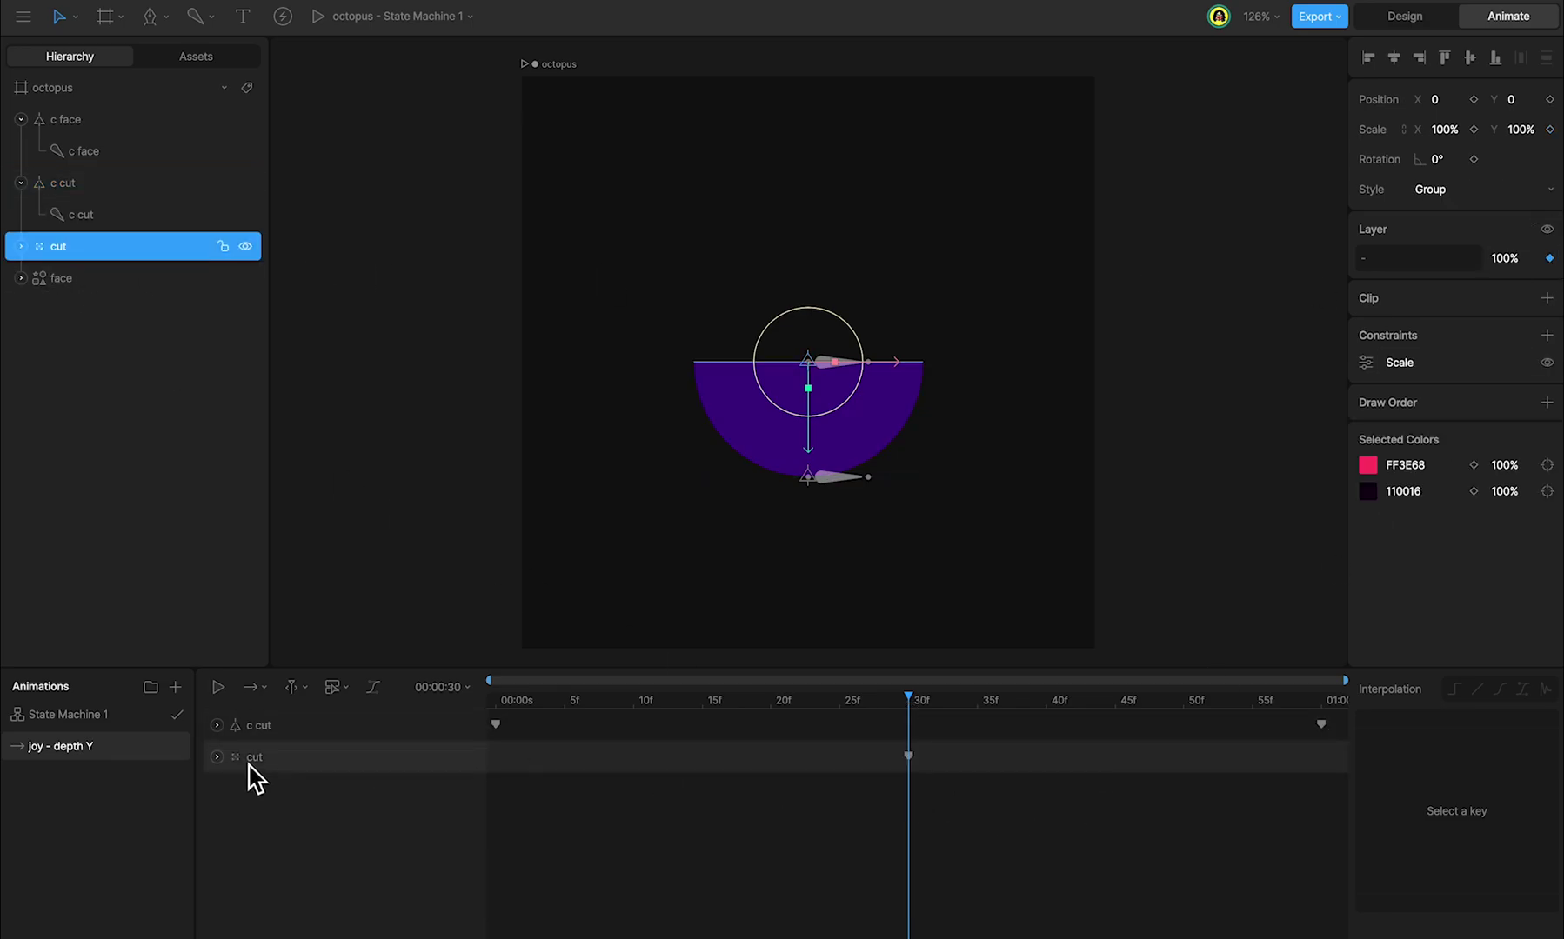
{"action": "left_click", "coordinate": [217, 757]}
{"action": "left_click_drag", "start_coordinate": [908, 788], "coordinate": [900, 794]}
{"action": "left_click", "coordinate": [1505, 259]}
{"action": "type", "text": "0"}
{"action": "key", "text": "Return"}
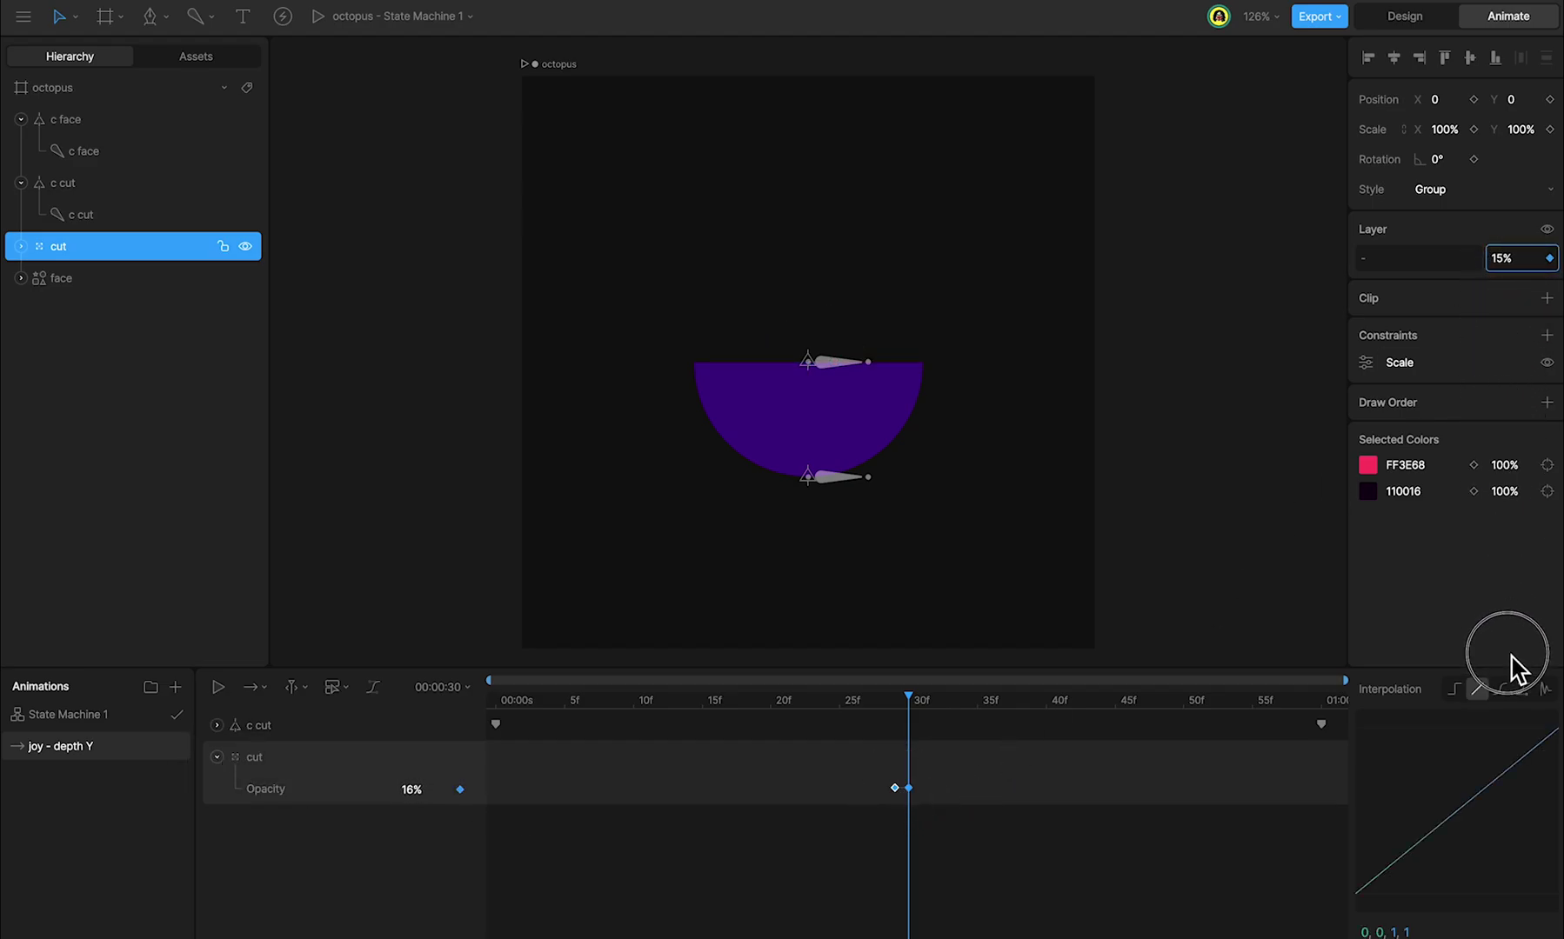
- Give both opacity keyframes hold interpolation so the cut vanishes instantly
{"action": "left_click", "coordinate": [1503, 744]}
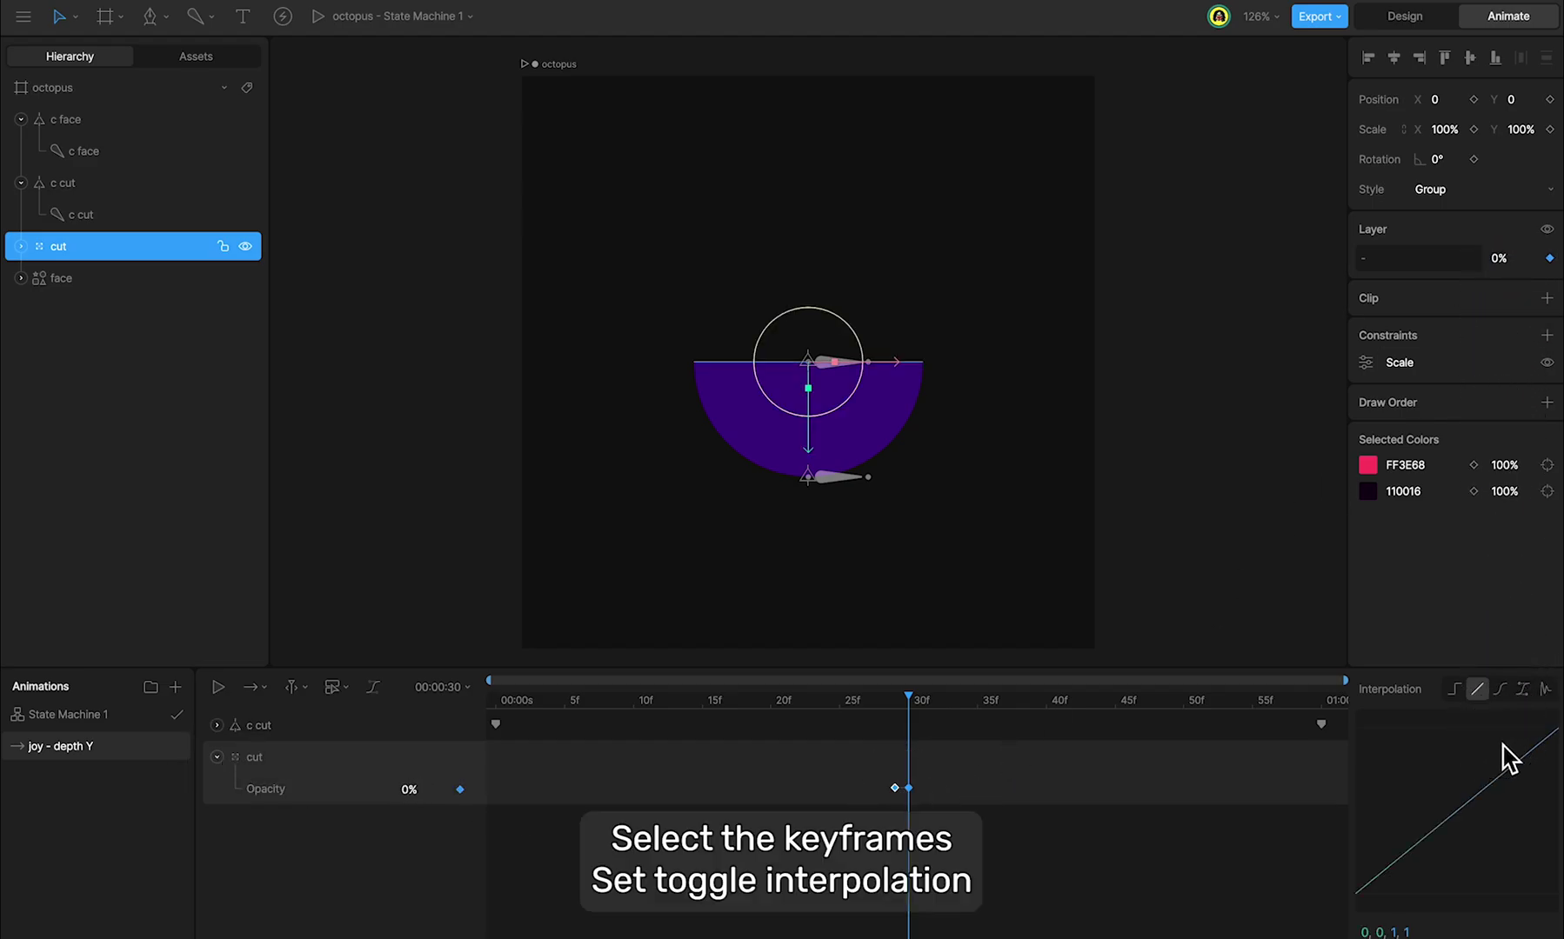
{"action": "left_click_drag", "start_coordinate": [937, 776], "coordinate": [865, 839]}
{"action": "left_click", "coordinate": [1461, 692]}
{"action": "left_click_drag", "start_coordinate": [914, 716], "coordinate": [856, 731]}
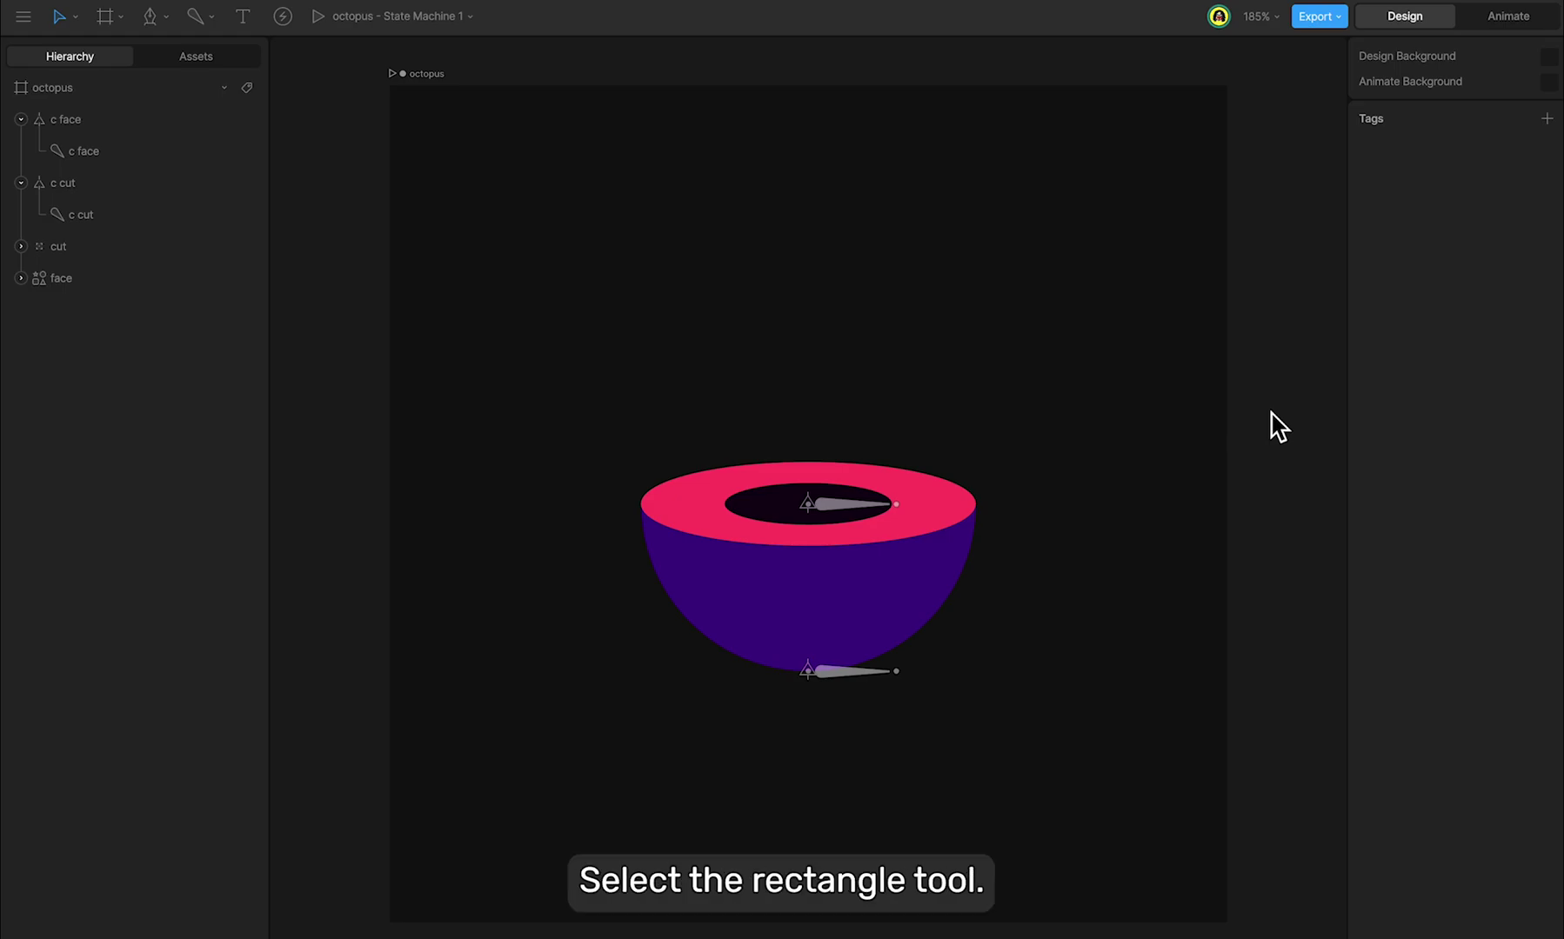
- Draw a 500-wide rectangle centred horizontally and vertically on the artboard
{"action": "left_click", "coordinate": [165, 17]}
{"action": "left_click", "coordinate": [192, 113]}
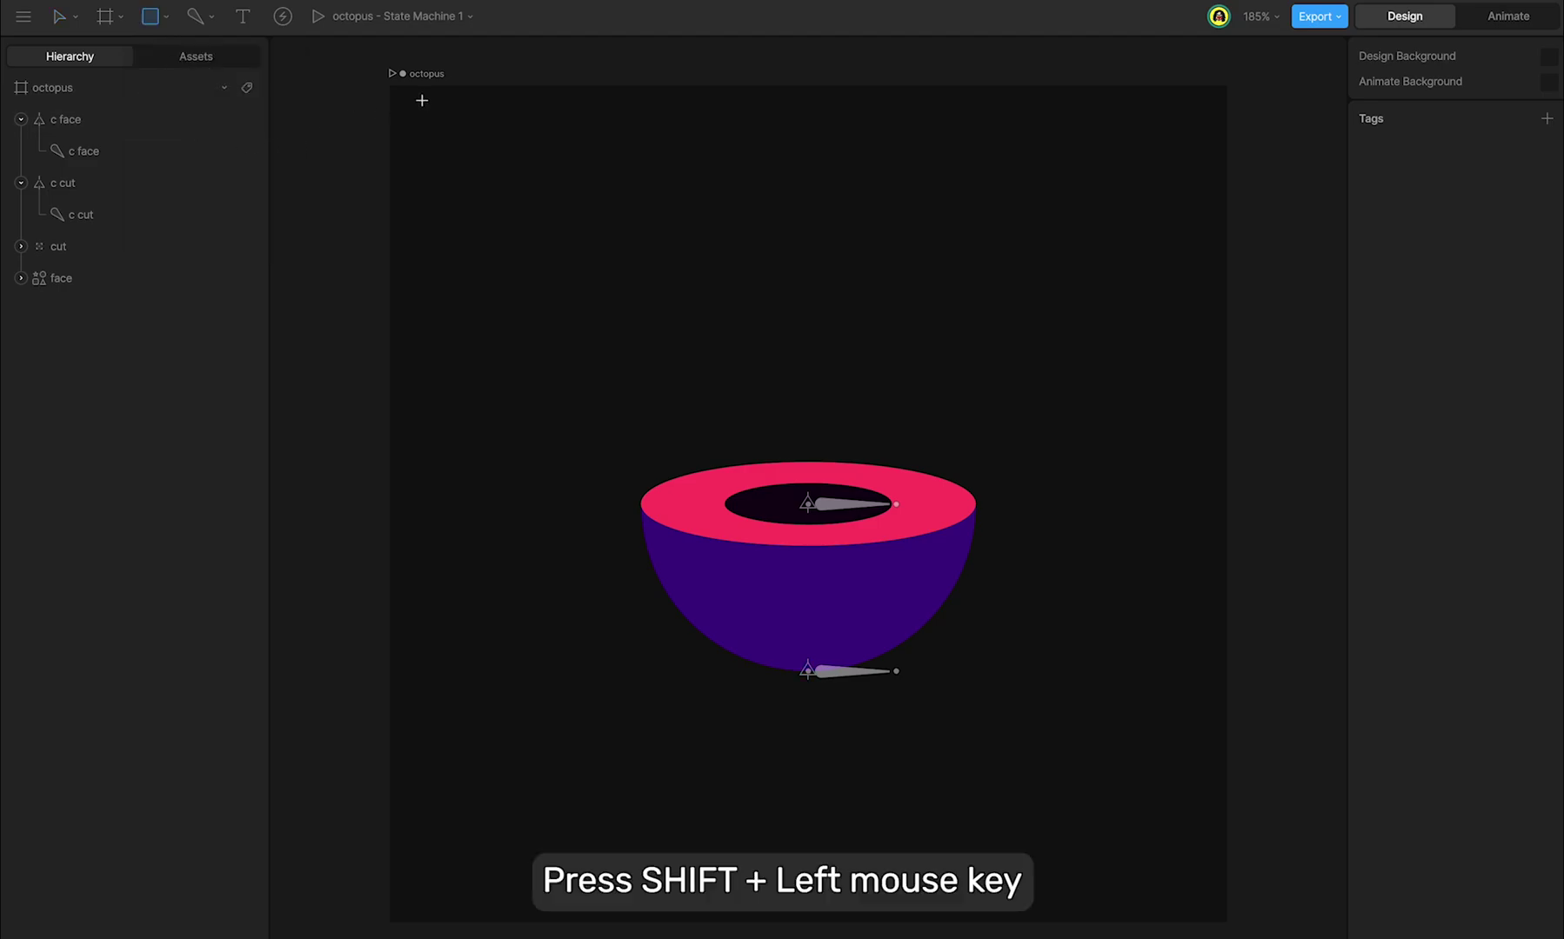
{"action": "left_click_drag", "start_coordinate": [422, 100], "coordinate": [1198, 833]}
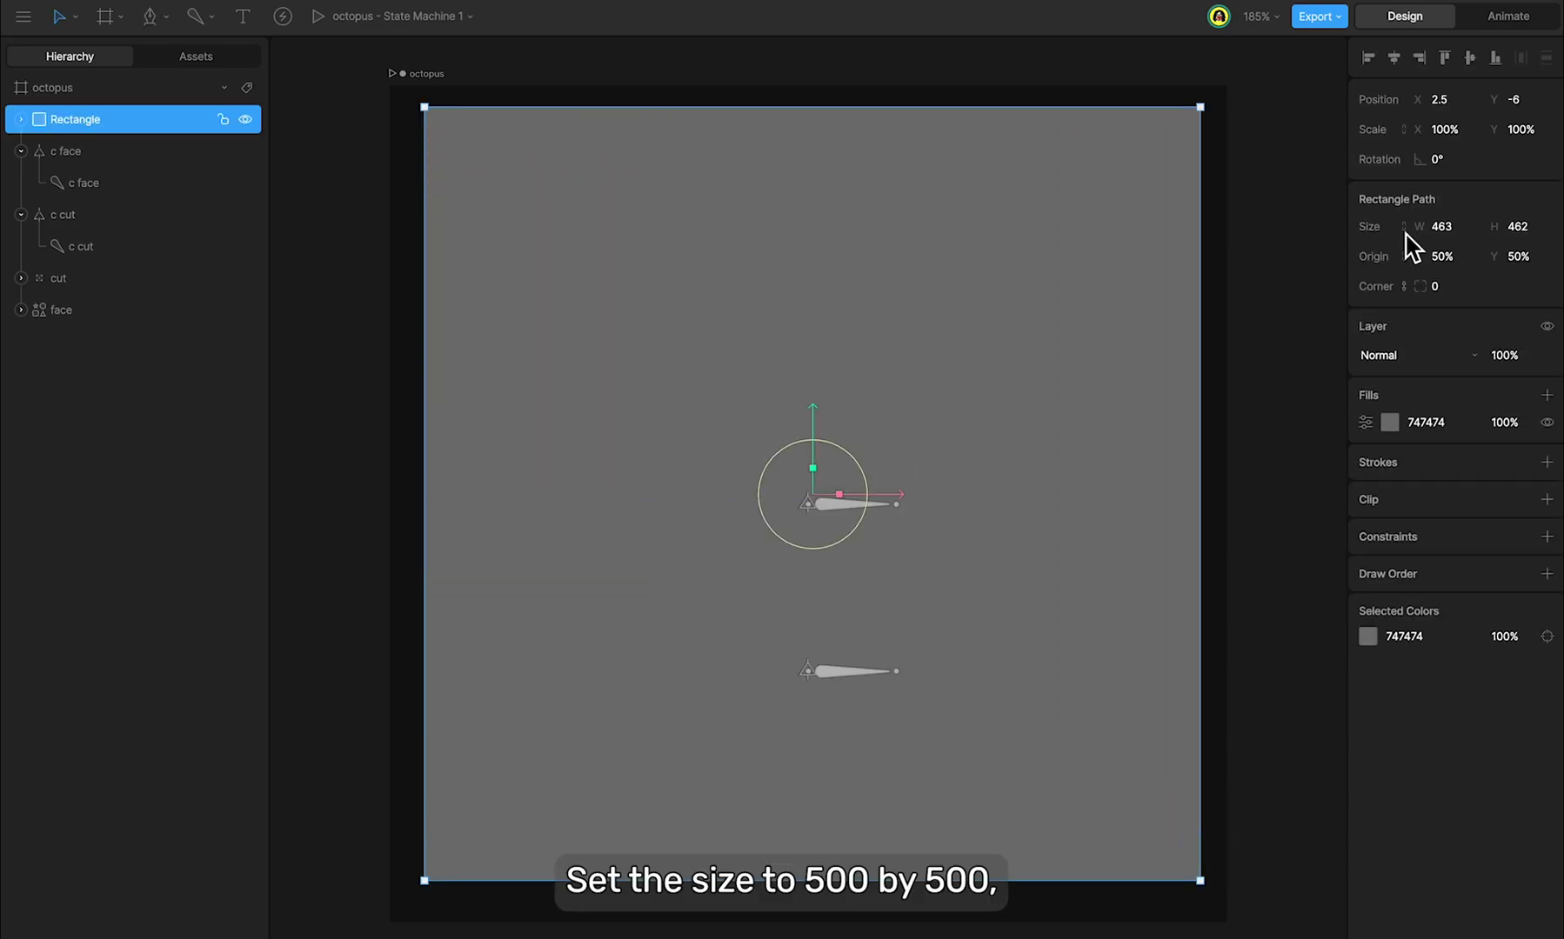
{"action": "left_click", "coordinate": [1470, 229]}
{"action": "type", "text": "500"}
{"action": "key", "text": "Return"}
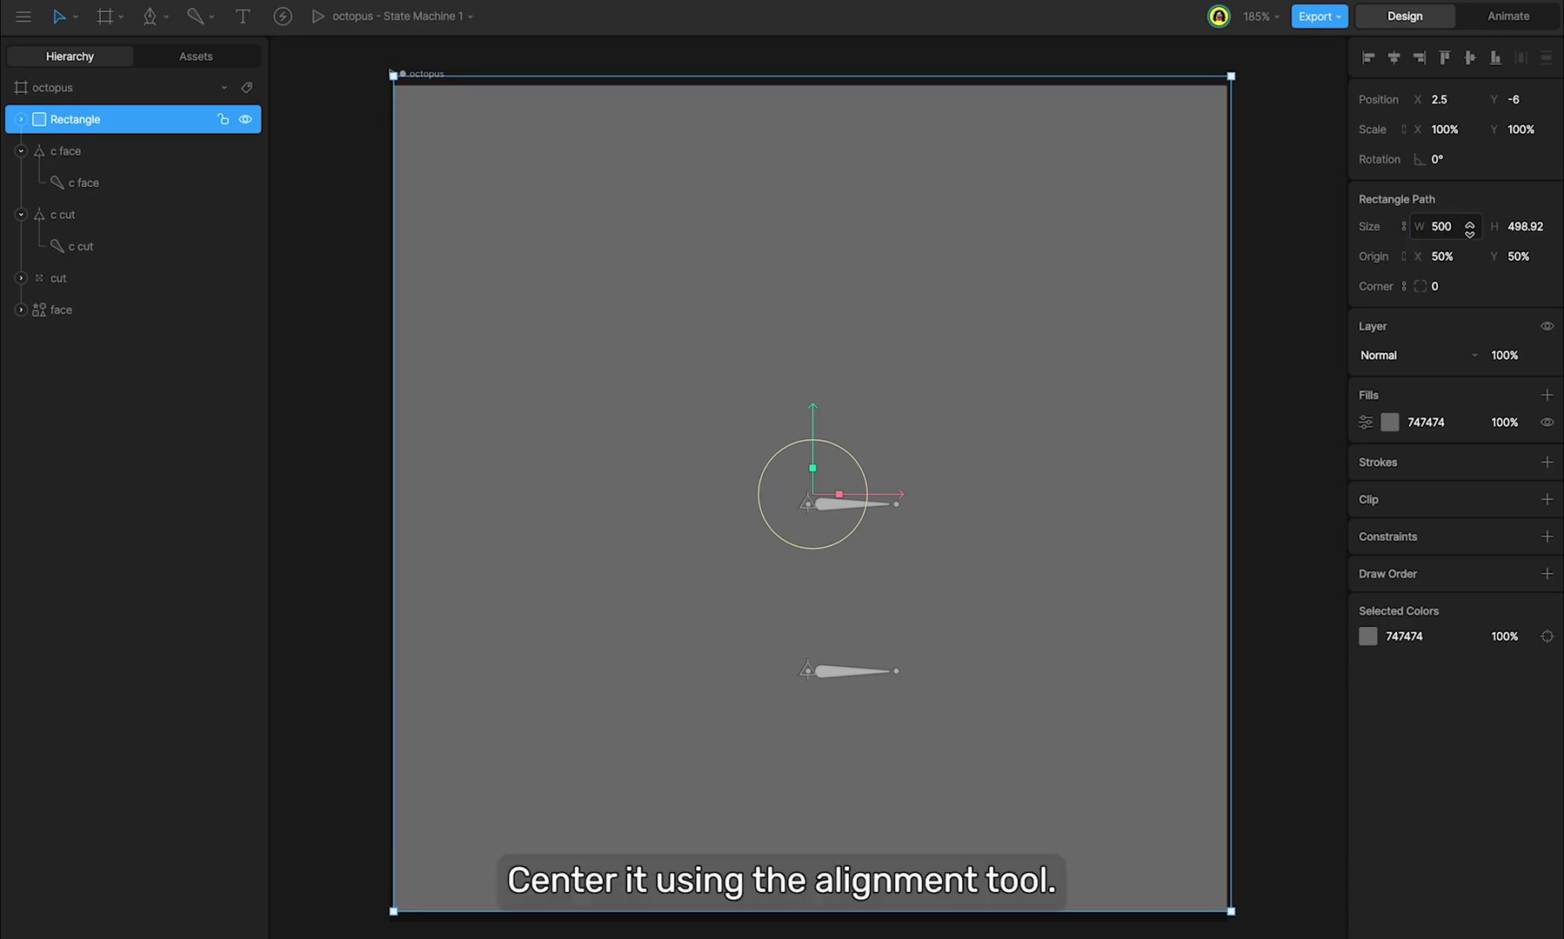
{"action": "left_click", "coordinate": [1394, 57]}
{"action": "left_click", "coordinate": [1469, 57]}
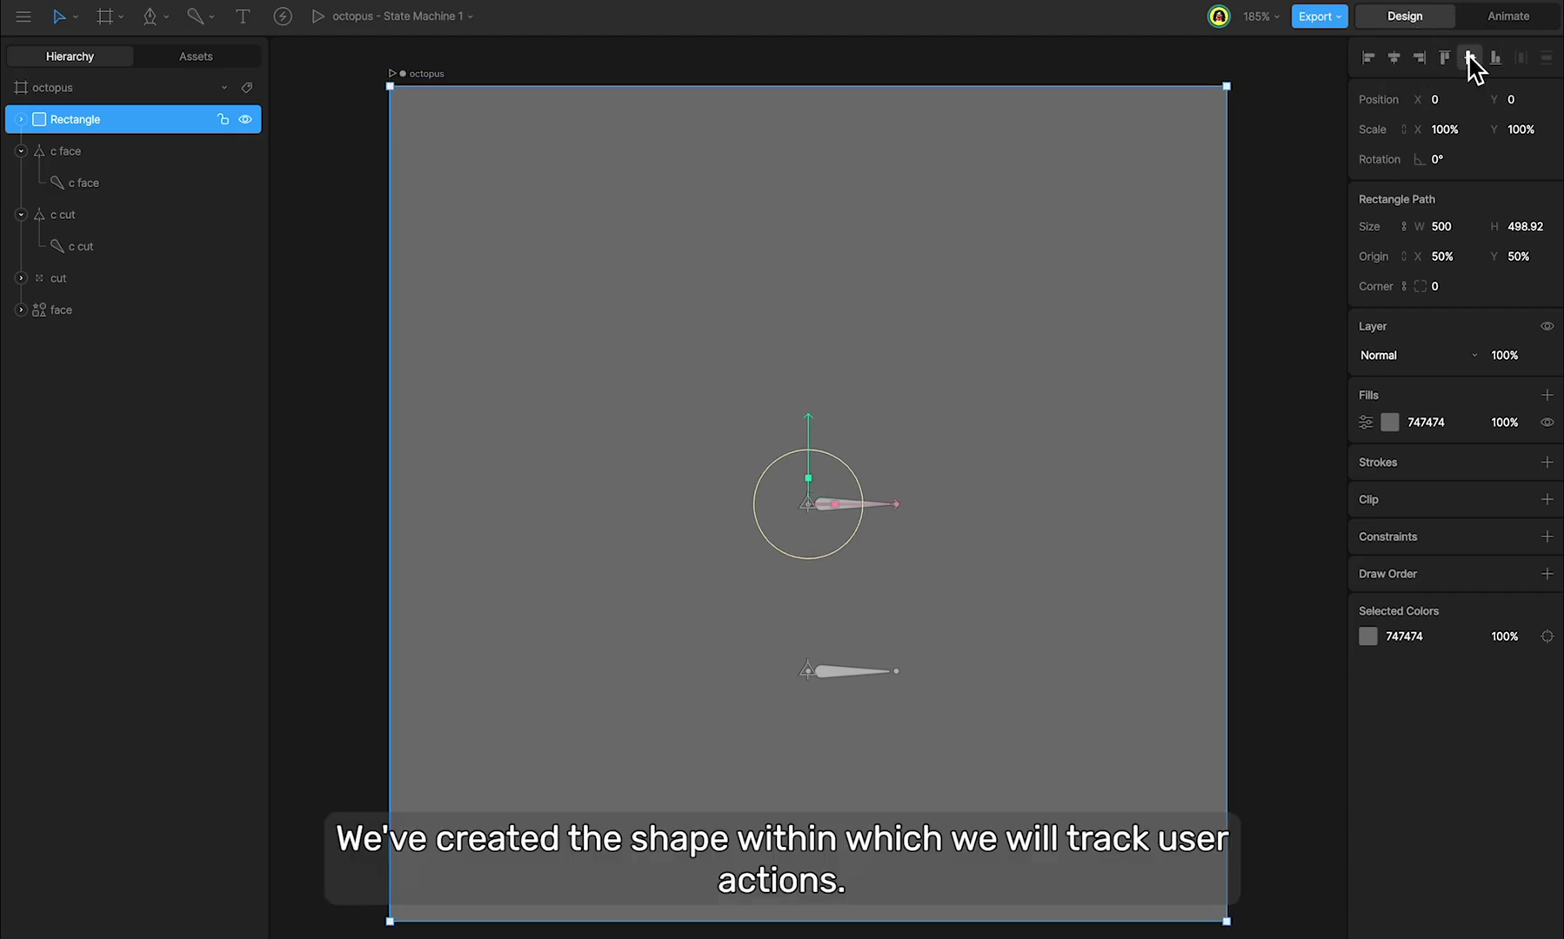
- Set the rectangle to 20% opacity and name it 'pointer - hitbox'
{"action": "left_click", "coordinate": [1510, 347]}
{"action": "type", "text": "20"}
{"action": "key", "text": "Return"}
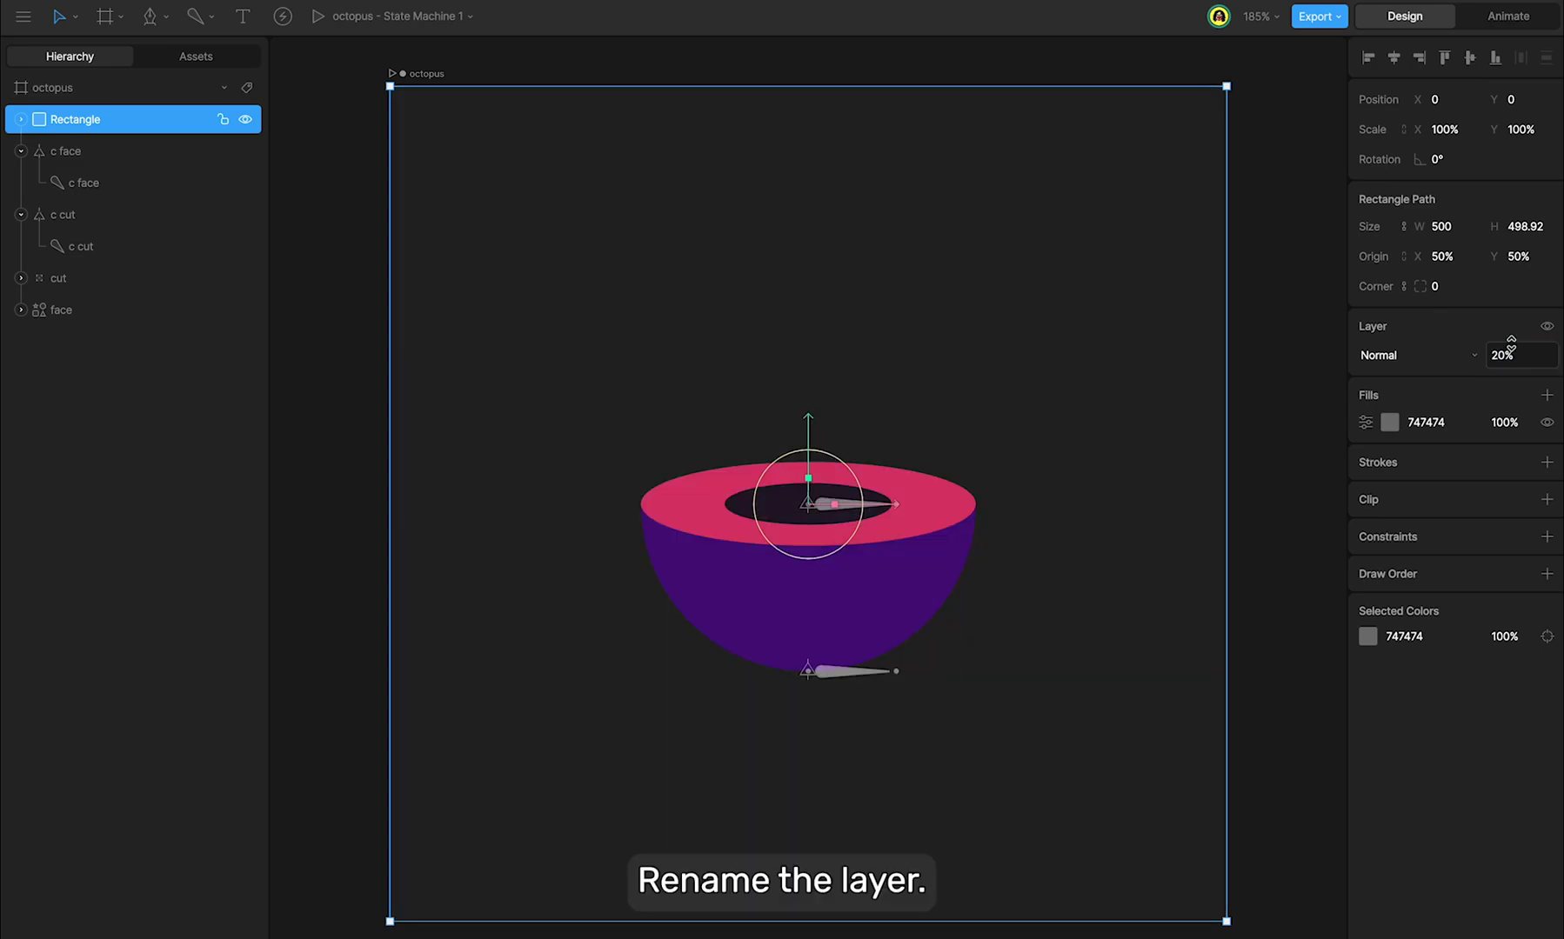
{"action": "double_click", "coordinate": [99, 118]}
{"action": "type", "text": "pointer - hitbox"}
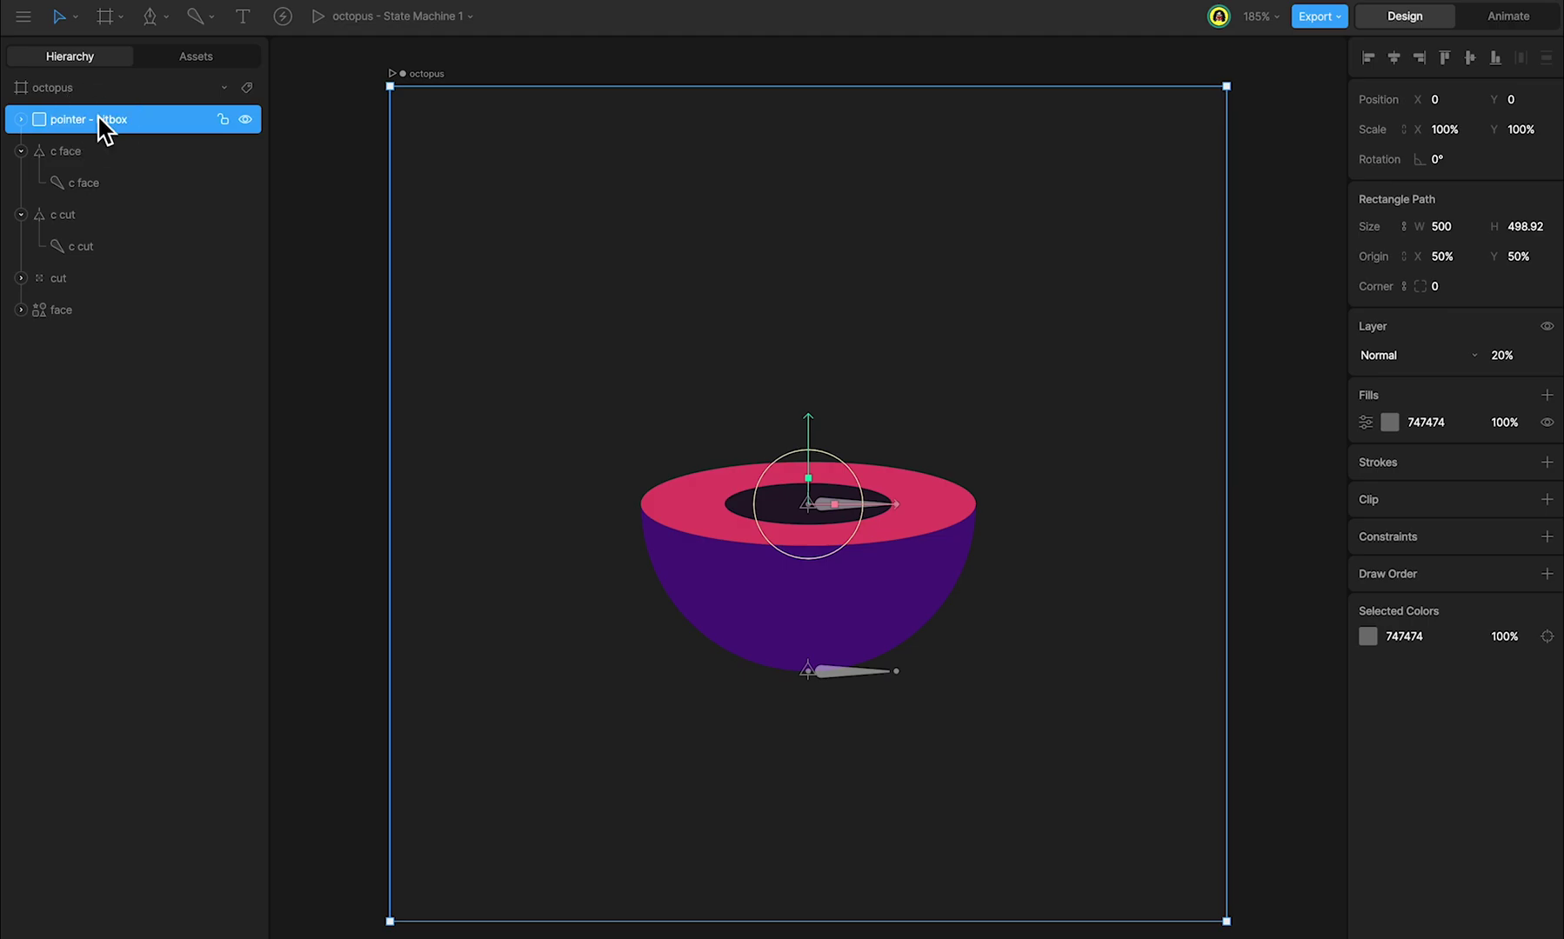
- Add an empty group shown as a square target, centred on the artboard
{"action": "left_click", "coordinate": [122, 18]}
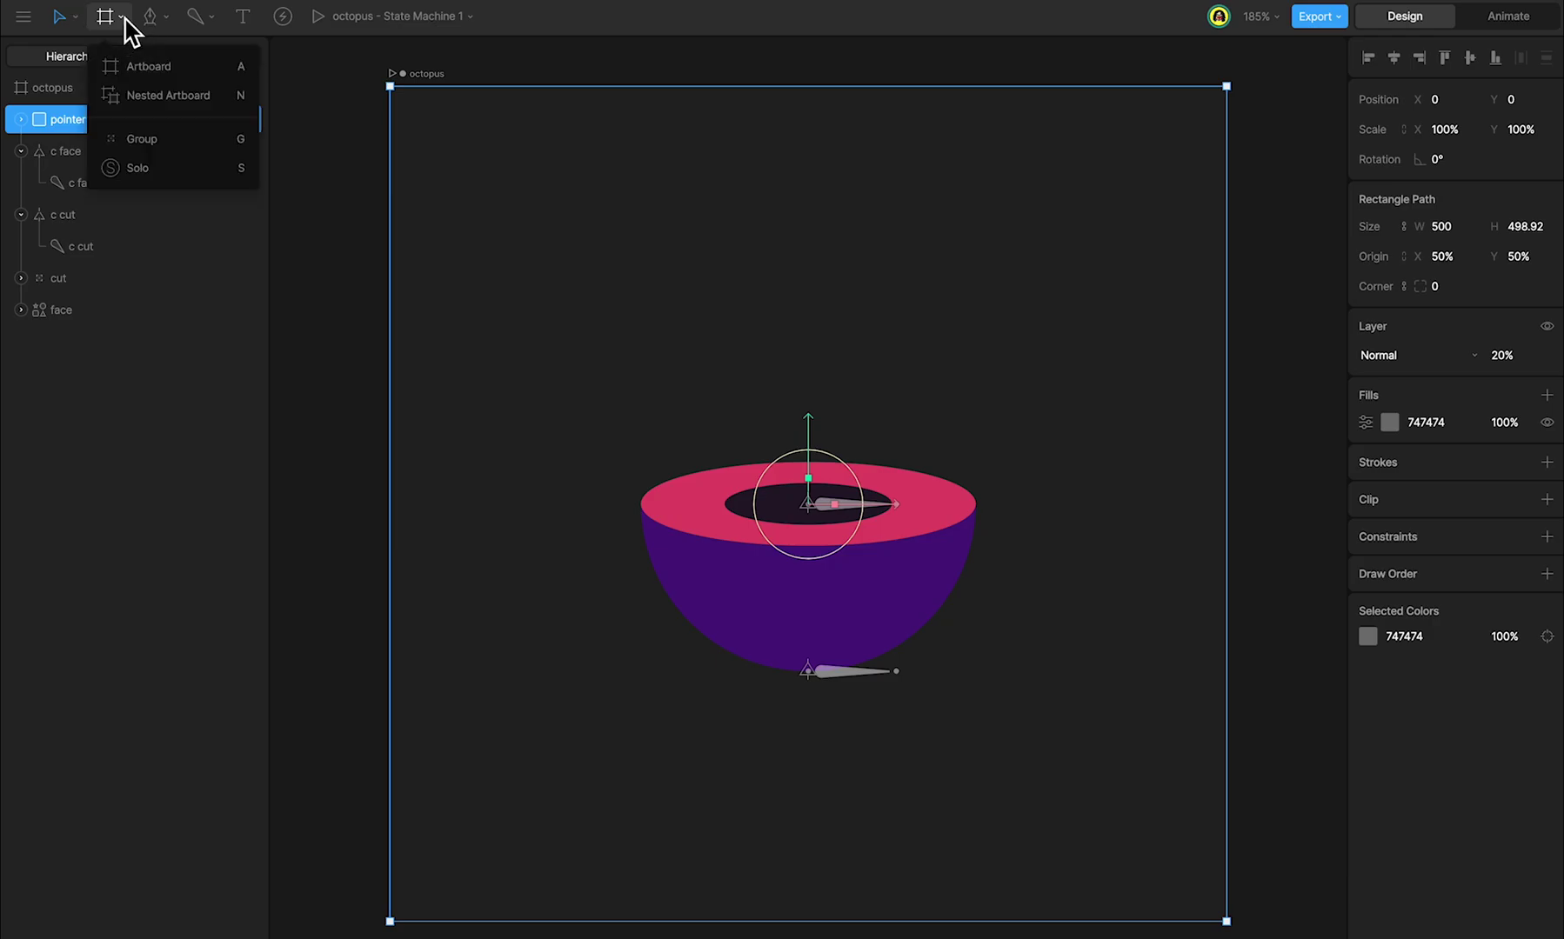
{"action": "left_click", "coordinate": [137, 137]}
{"action": "left_click", "coordinate": [808, 410]}
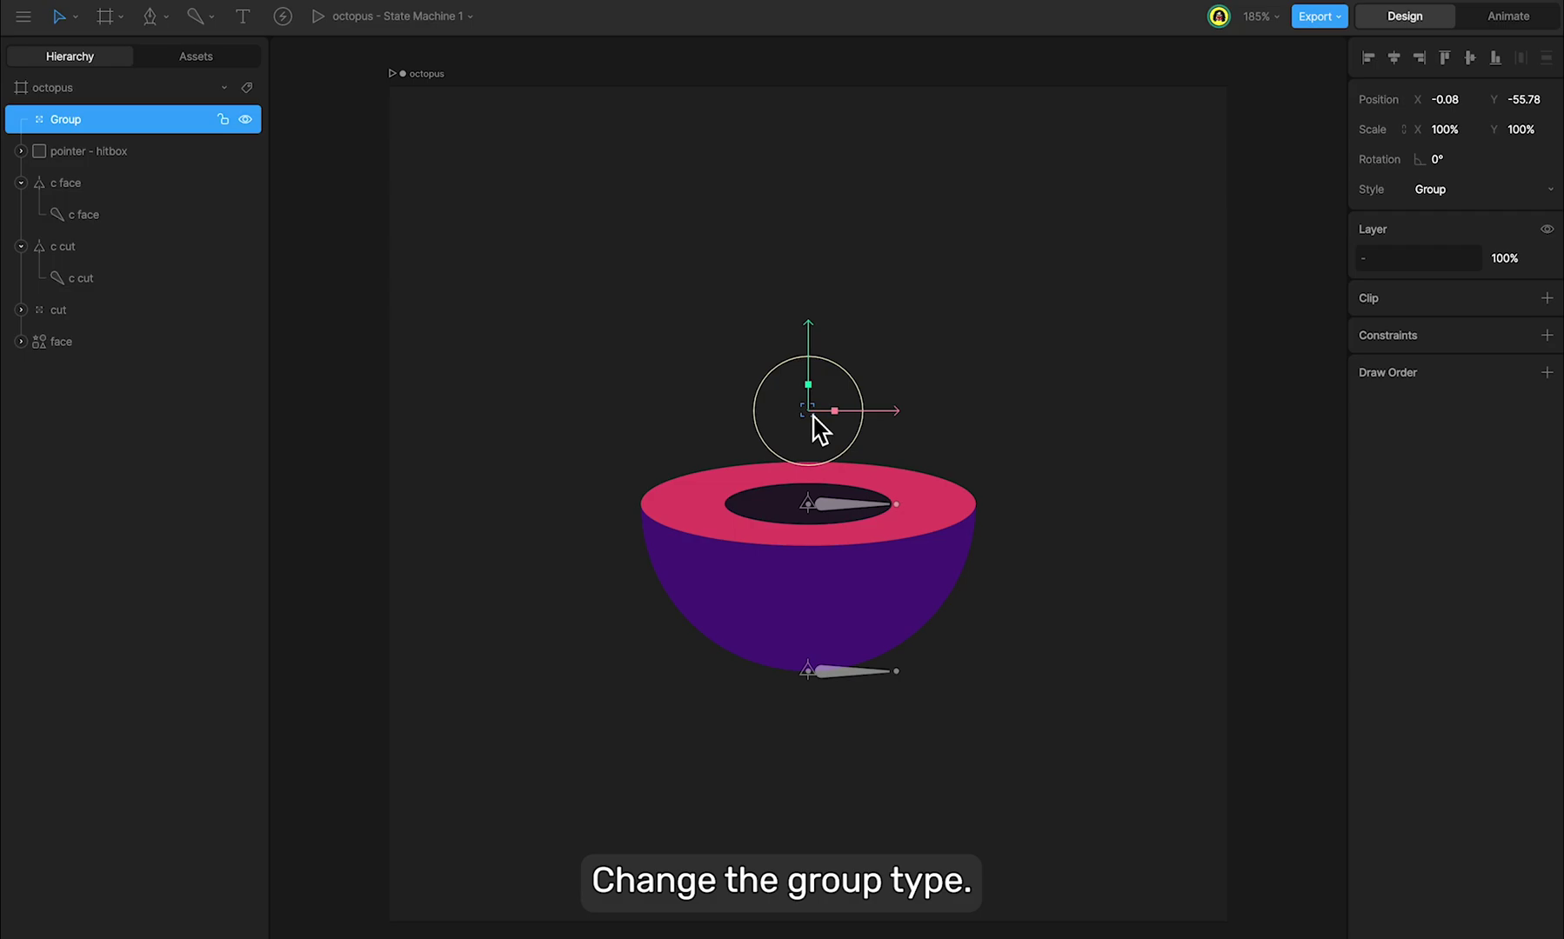
{"action": "left_click", "coordinate": [1544, 191]}
{"action": "key", "text": "Escape"}
{"action": "left_click", "coordinate": [1531, 261]}
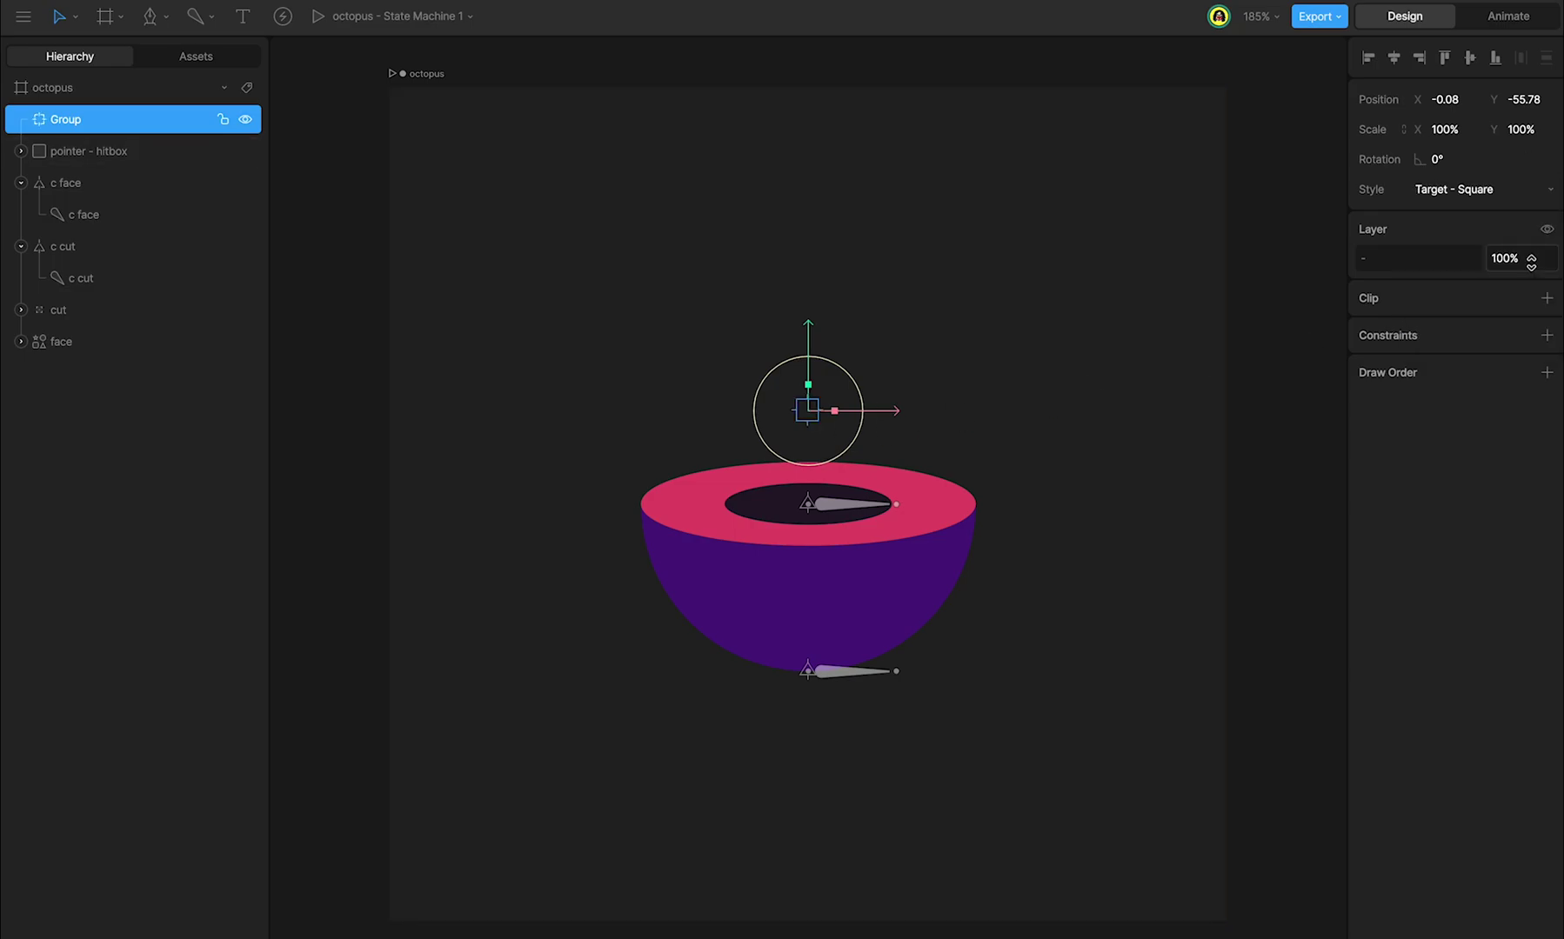
{"action": "left_click", "coordinate": [1393, 58]}
{"action": "left_click", "coordinate": [1477, 62]}
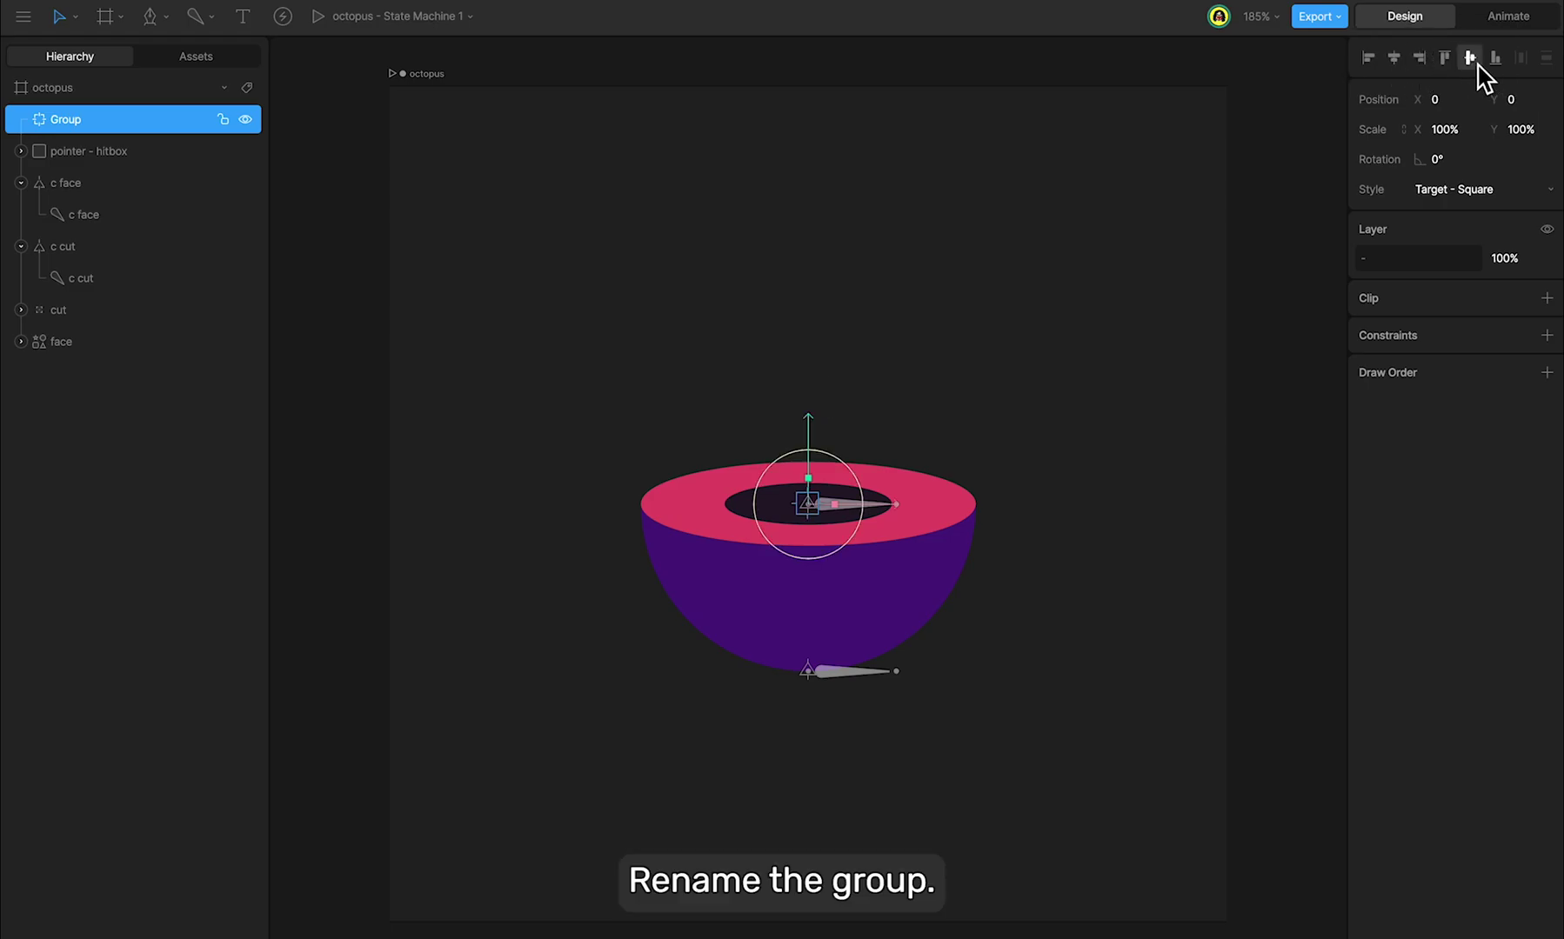
- Name the group 'pointer - target' and switch to Animate mode
{"action": "double_click", "coordinate": [75, 119]}
{"action": "type", "text": "pointer - target"}
{"action": "key", "text": "Return"}
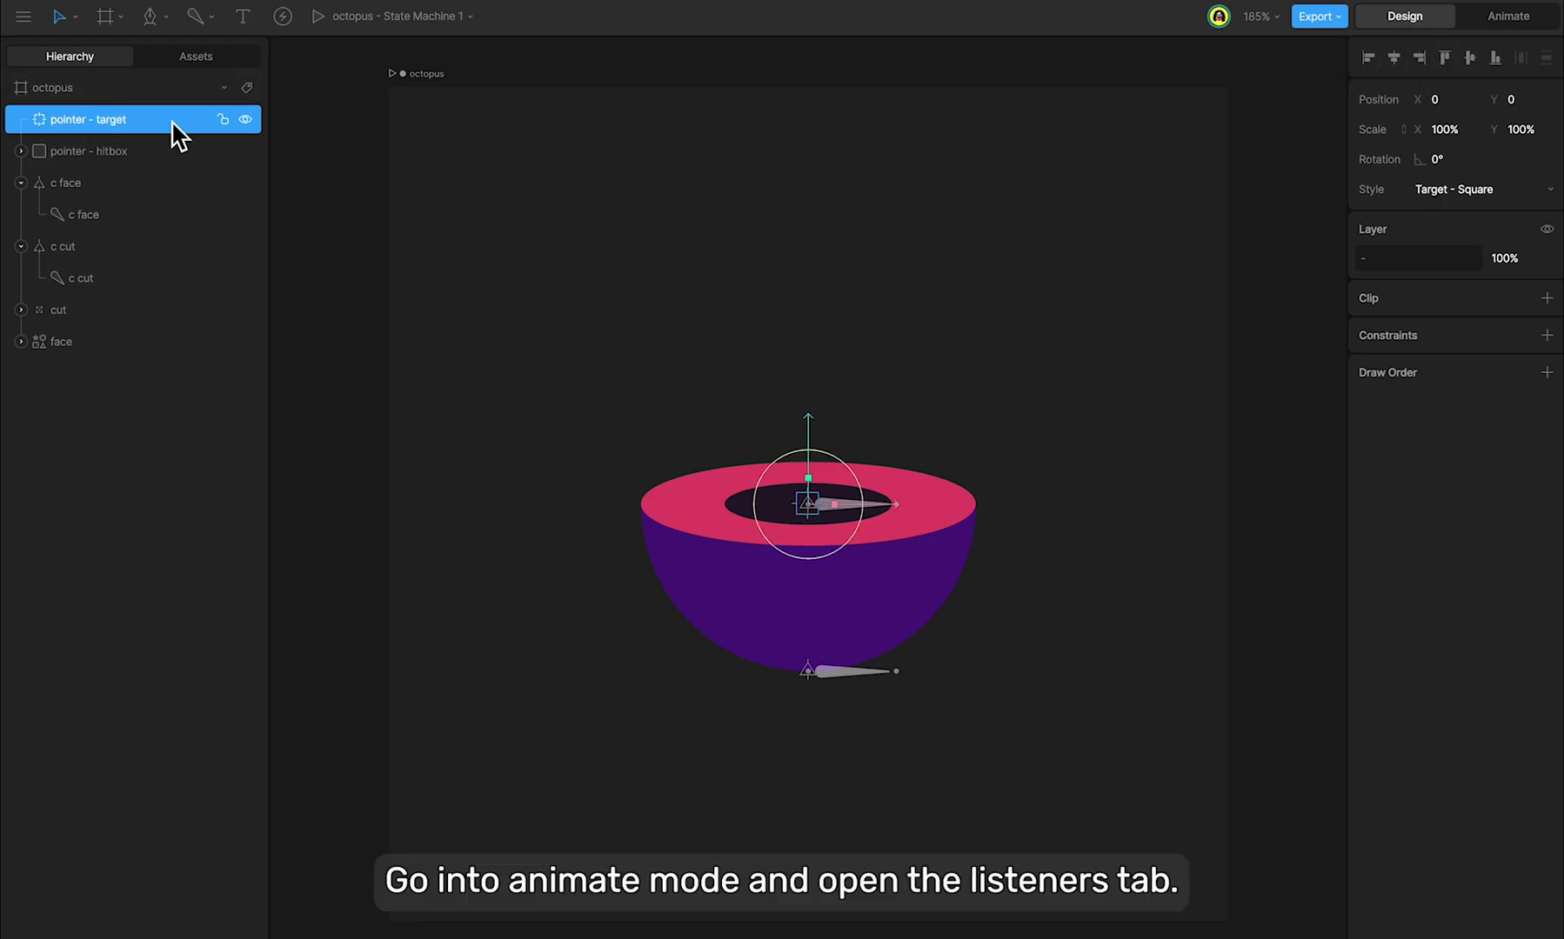
{"action": "key", "text": "Tab"}
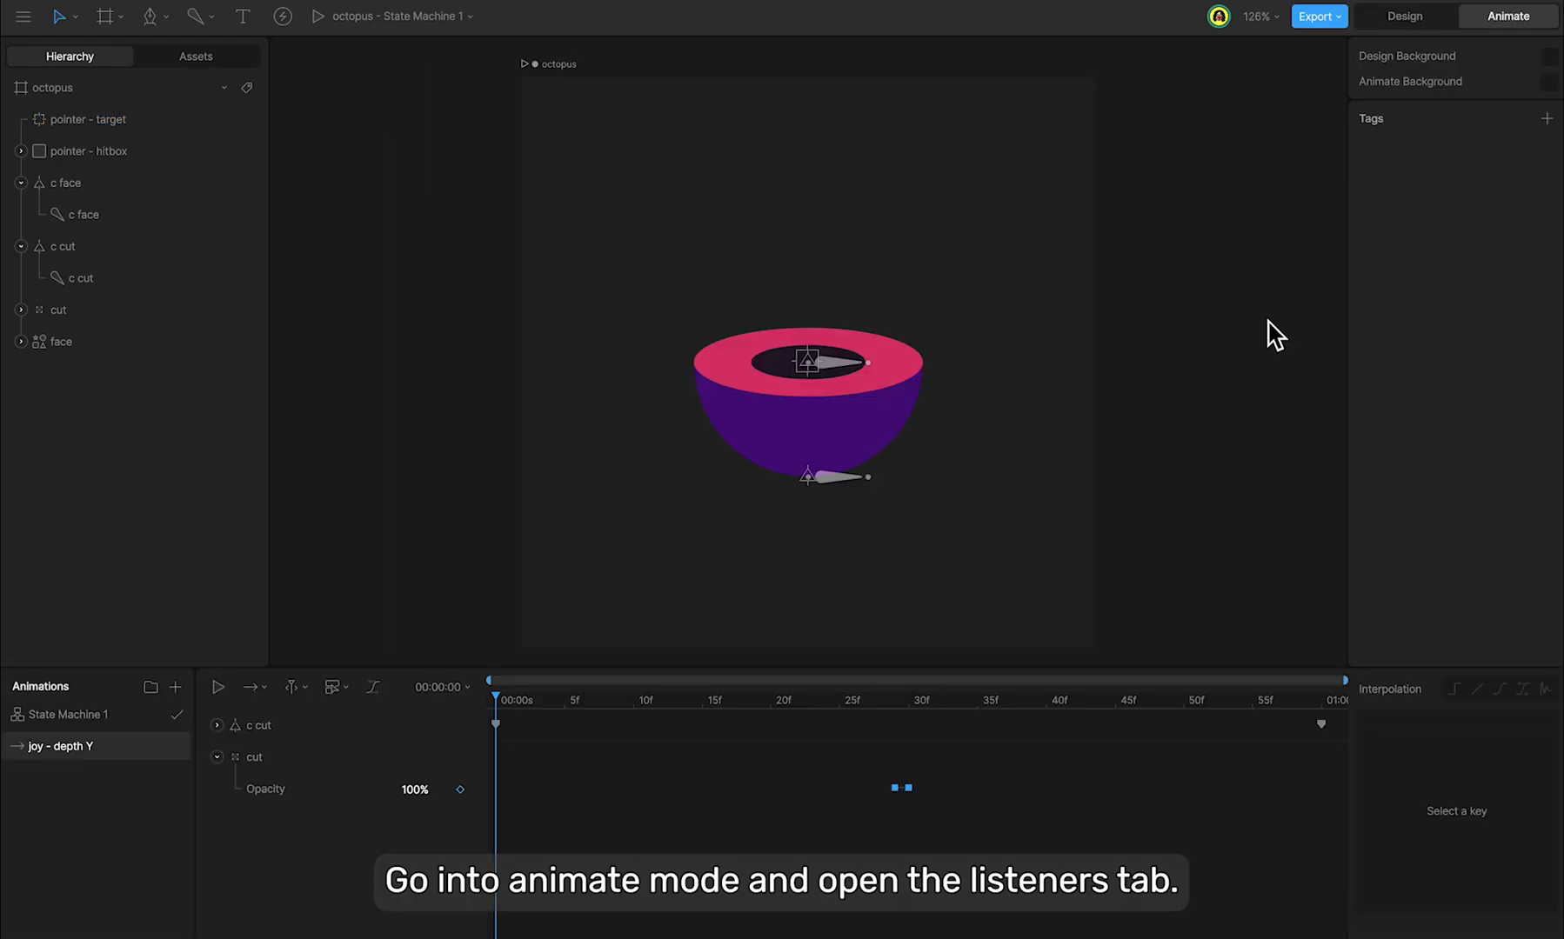
- Add a Pointer Move listener on pointer - hitbox in State Machine 1
{"action": "left_click", "coordinate": [122, 720]}
{"action": "left_click", "coordinate": [250, 717]}
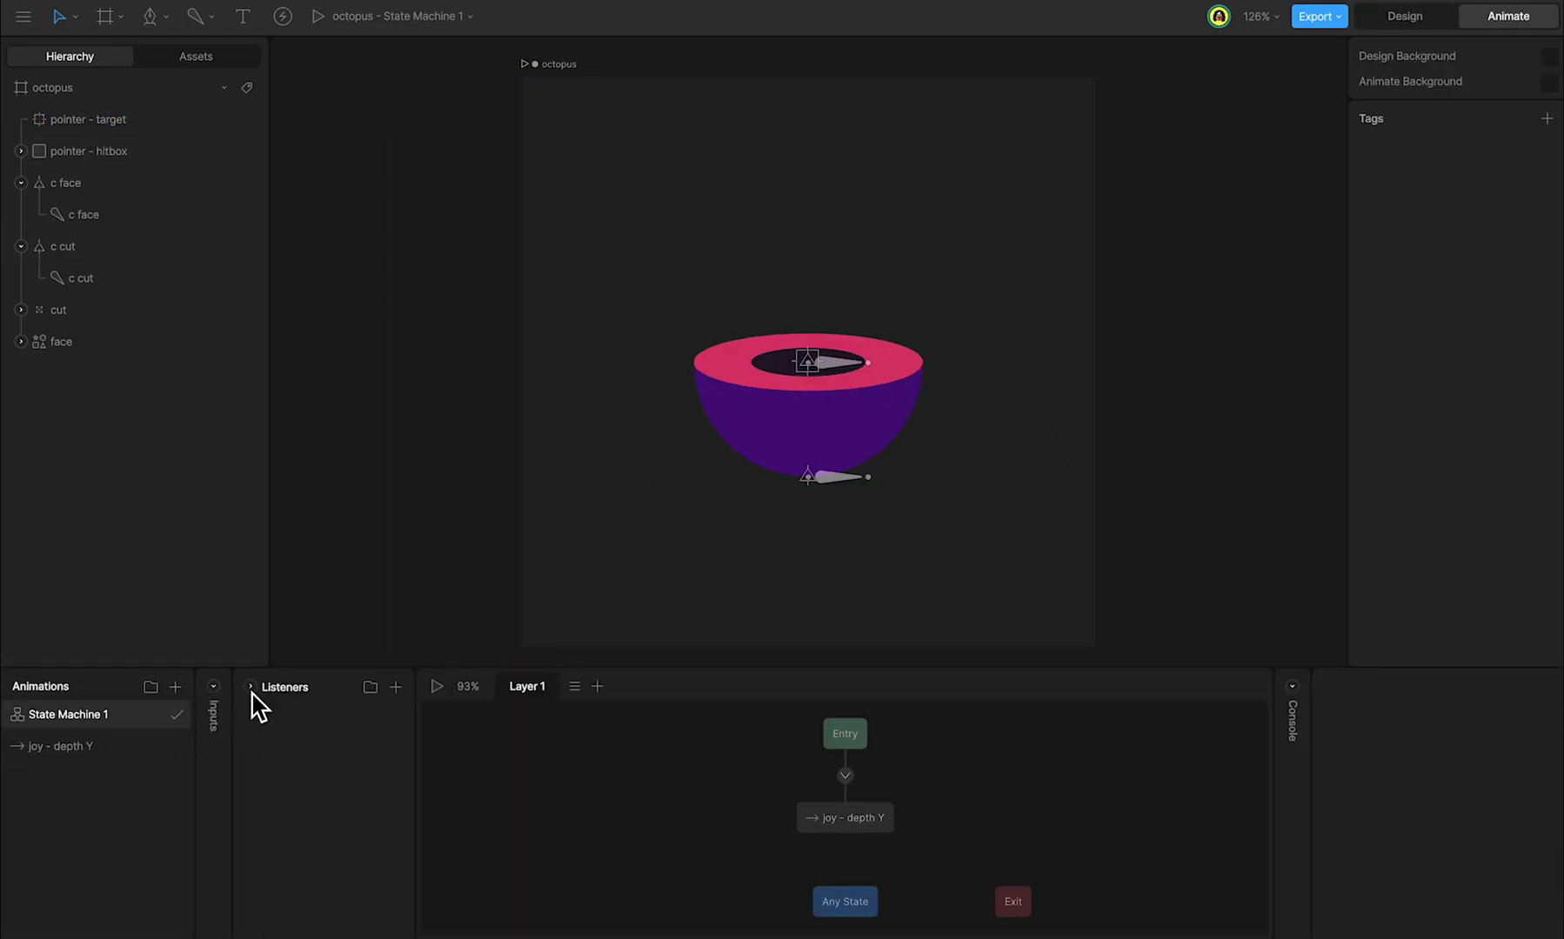
{"action": "left_click", "coordinate": [95, 151]}
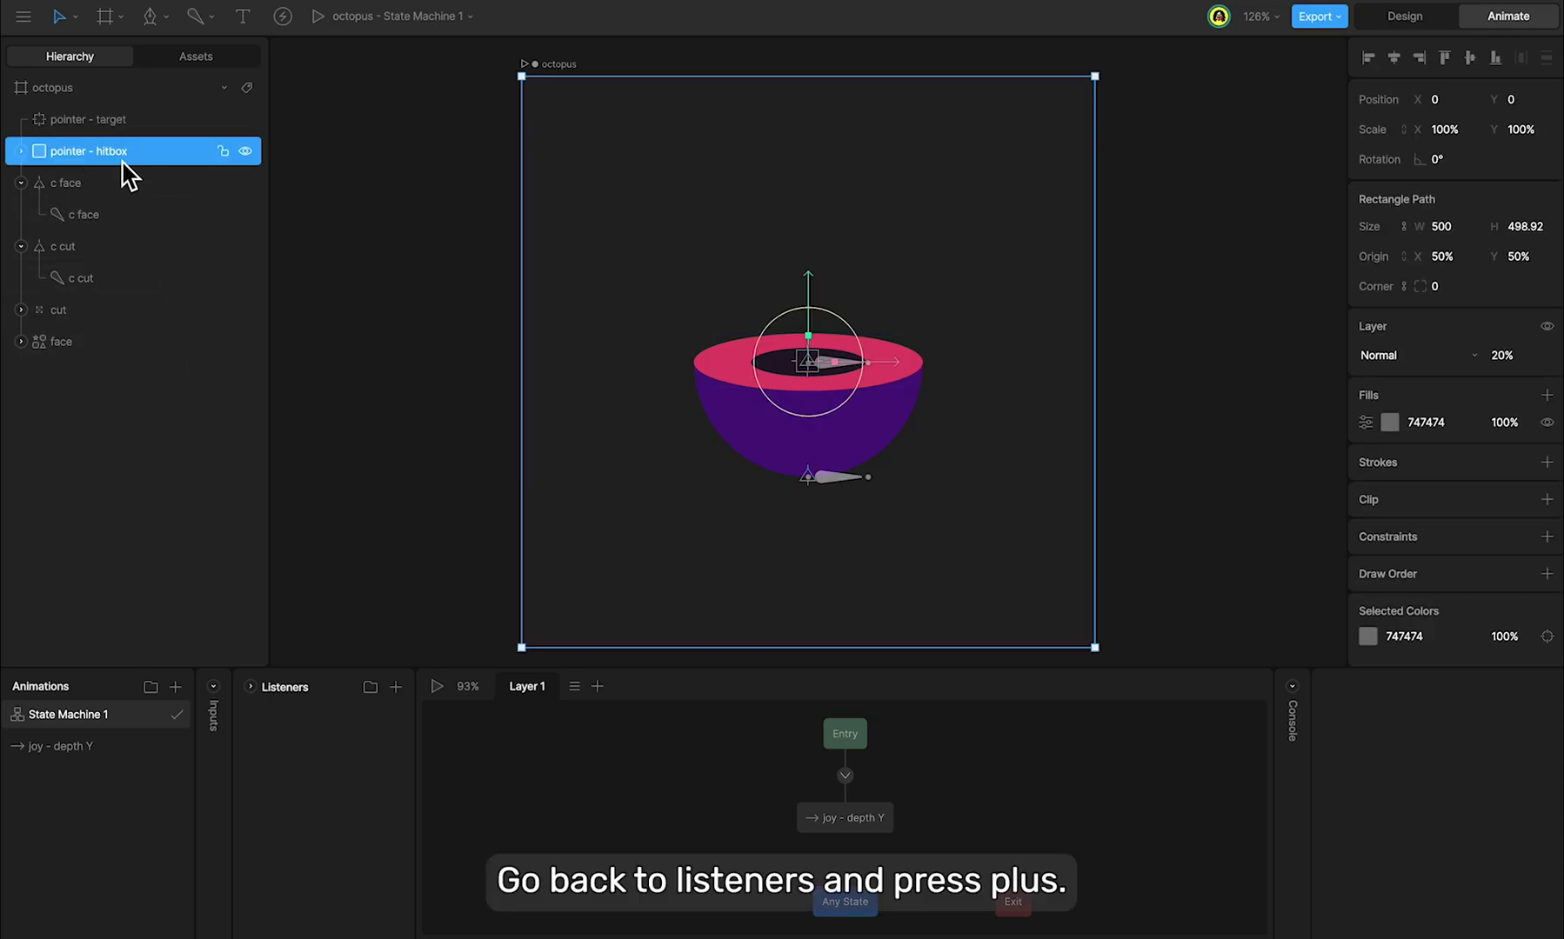
{"action": "left_click", "coordinate": [396, 687]}
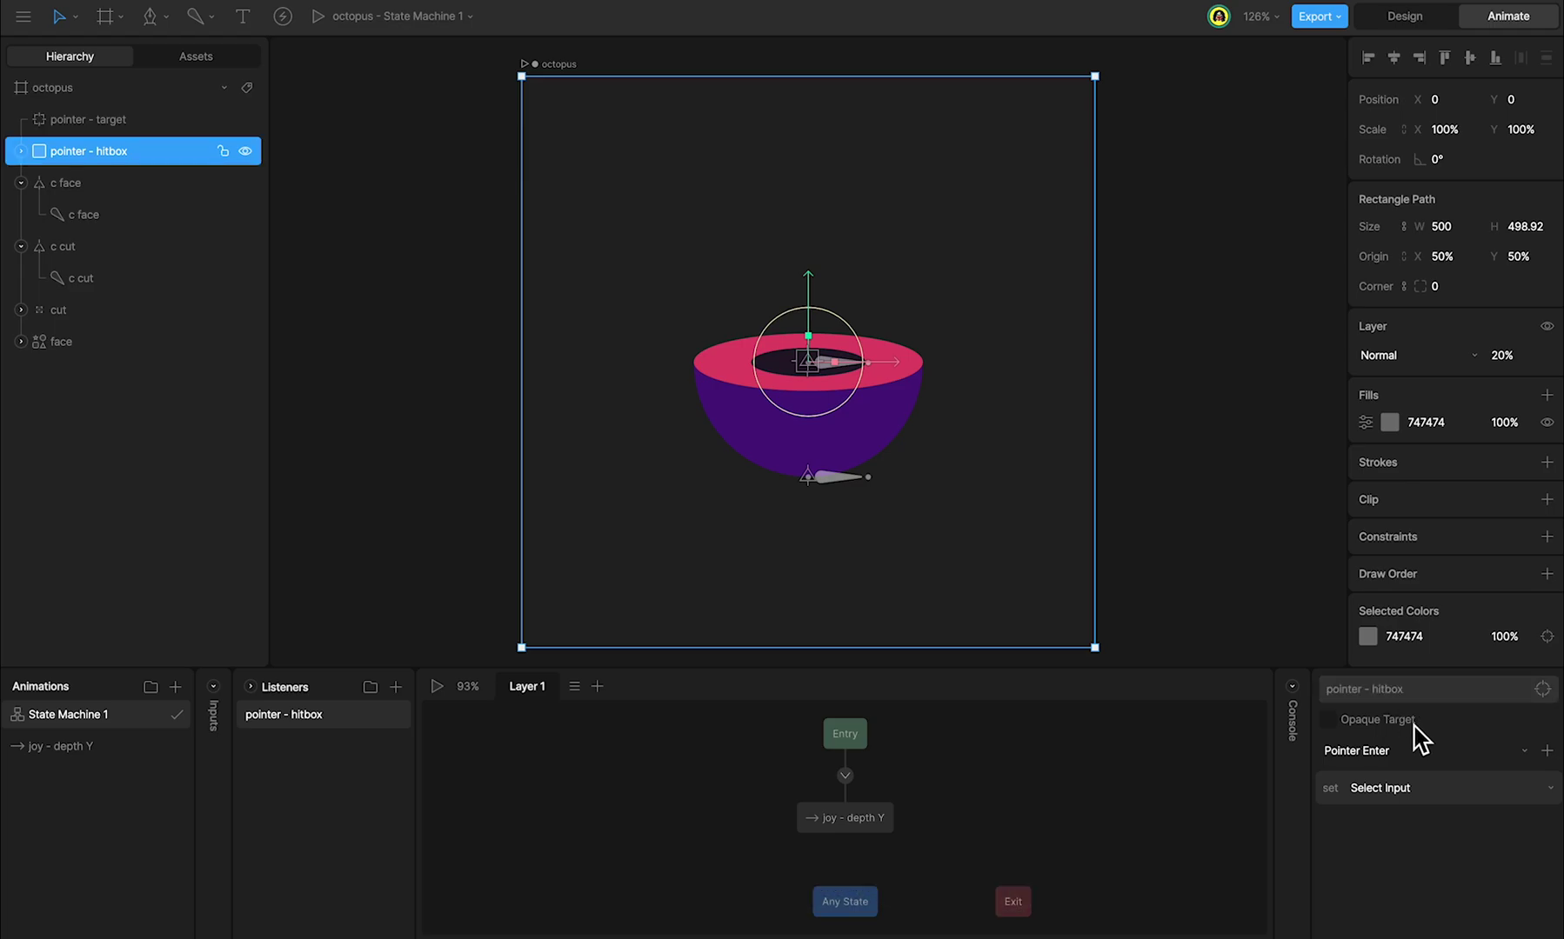
{"action": "left_click", "coordinate": [1426, 751]}
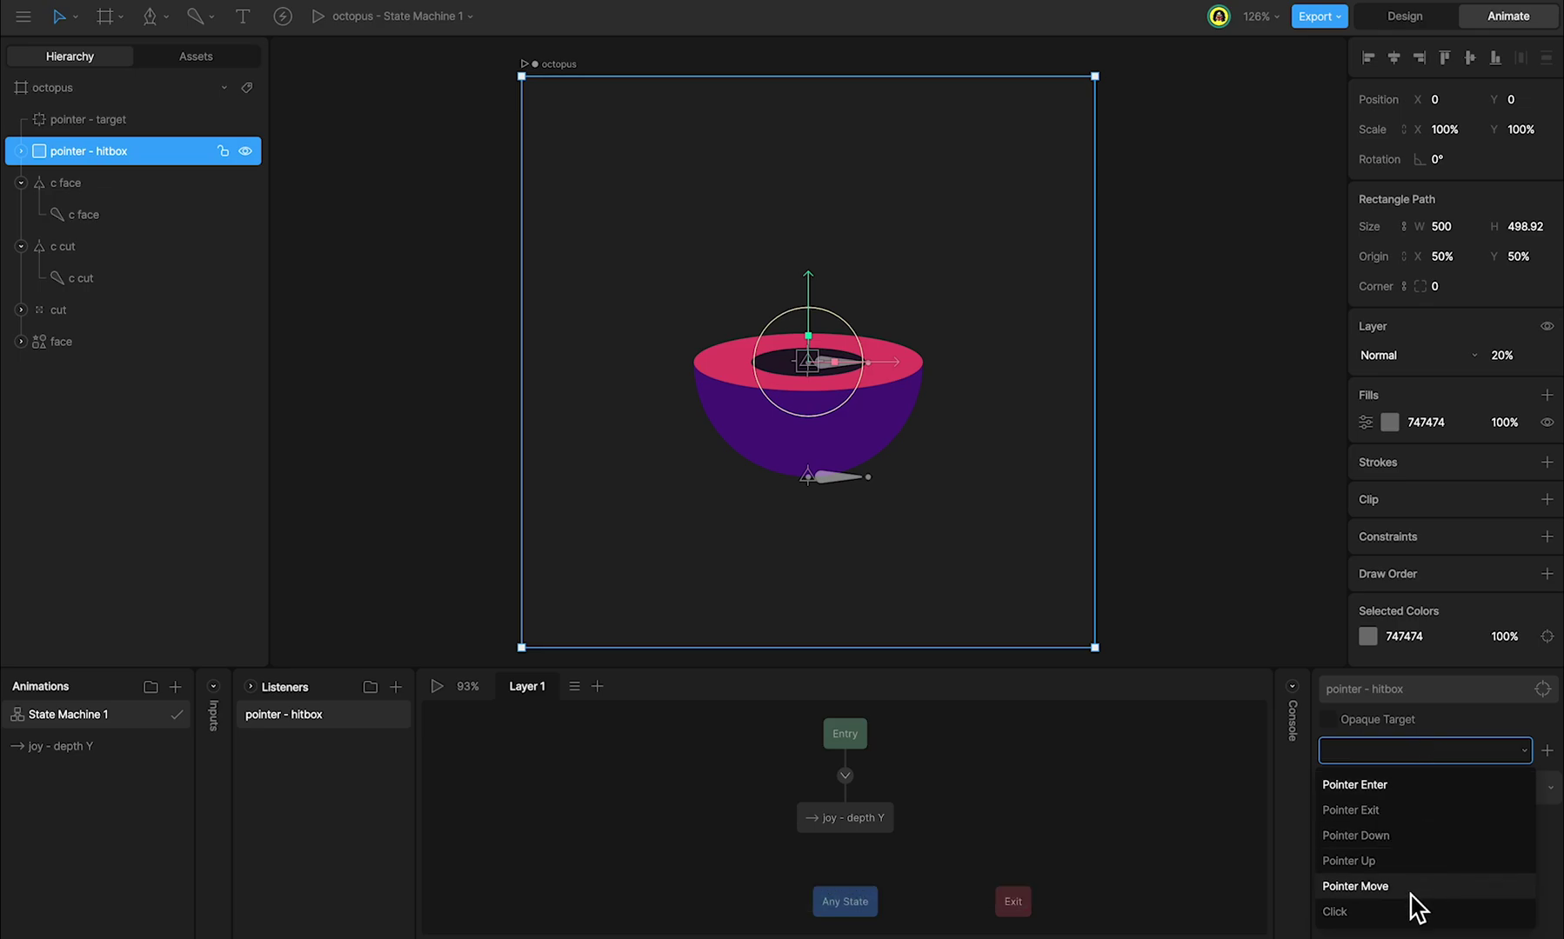
{"action": "left_click", "coordinate": [1383, 886]}
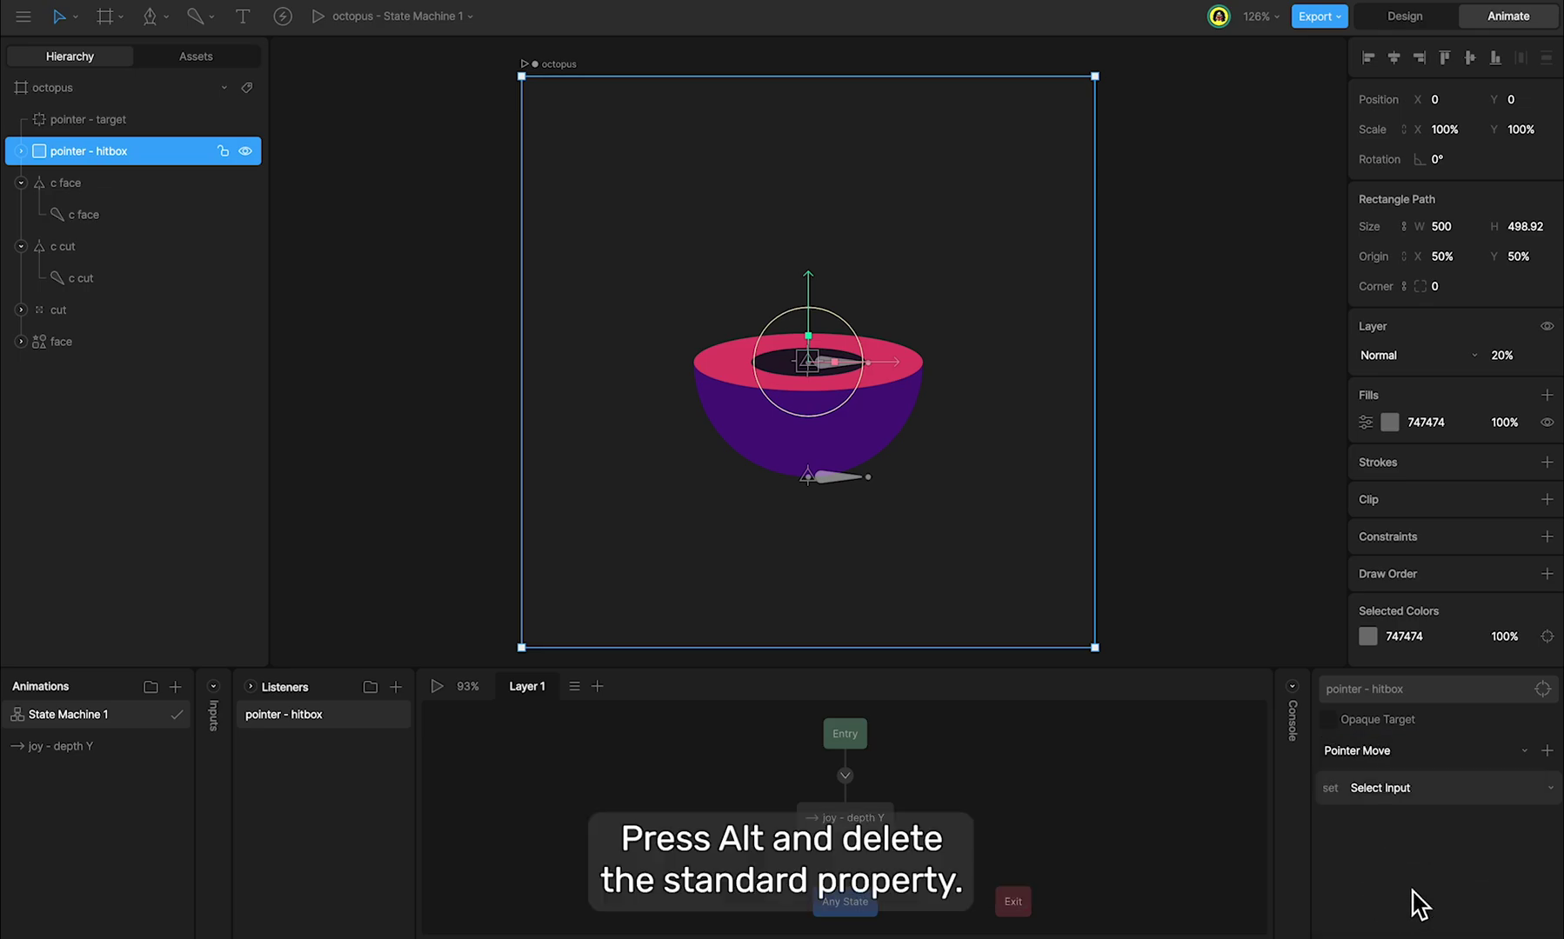
- Replace the listener's default input action with an Align Target action on pointer - target
{"action": "key", "text": "alt"}
{"action": "left_click", "coordinate": [1547, 789], "text": "alt"}
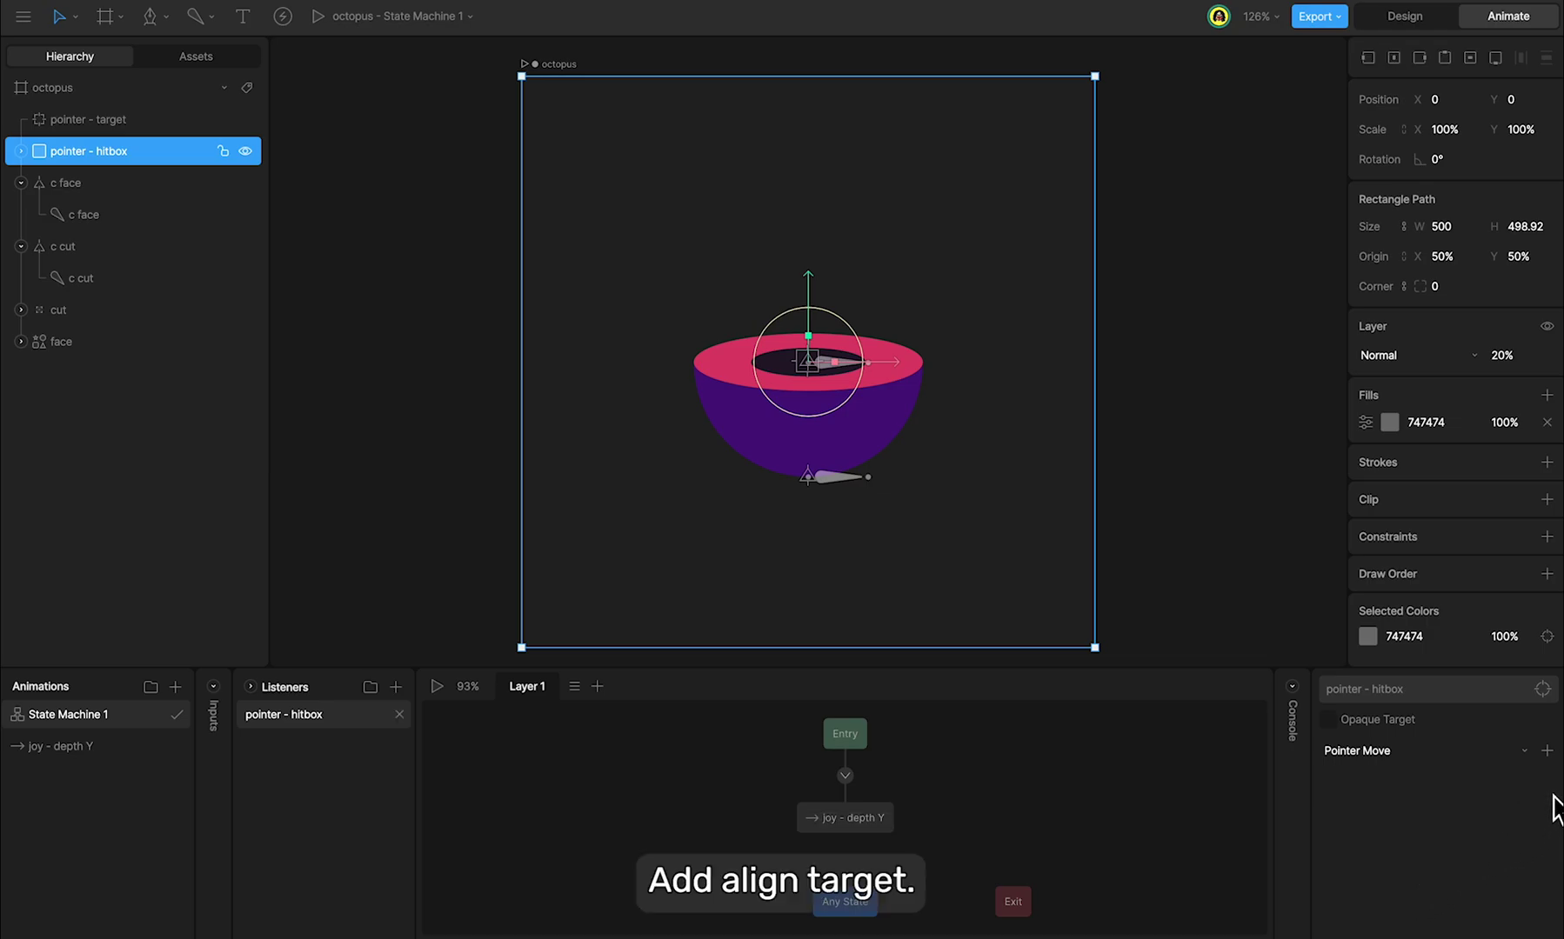
{"action": "left_click", "coordinate": [1547, 751]}
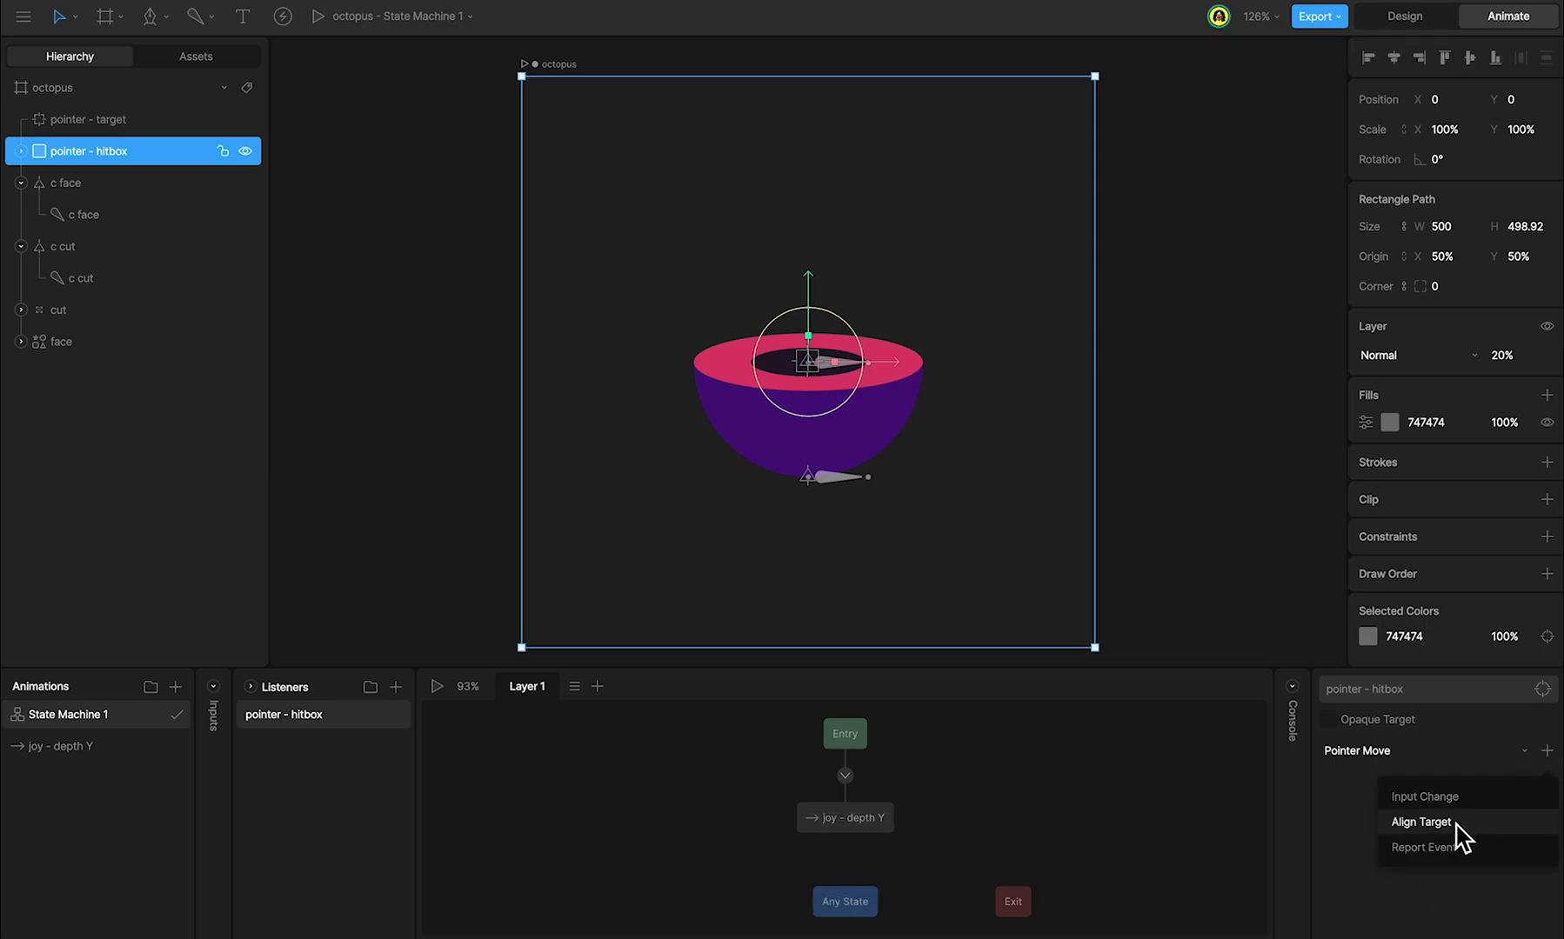
{"action": "left_click", "coordinate": [1421, 821]}
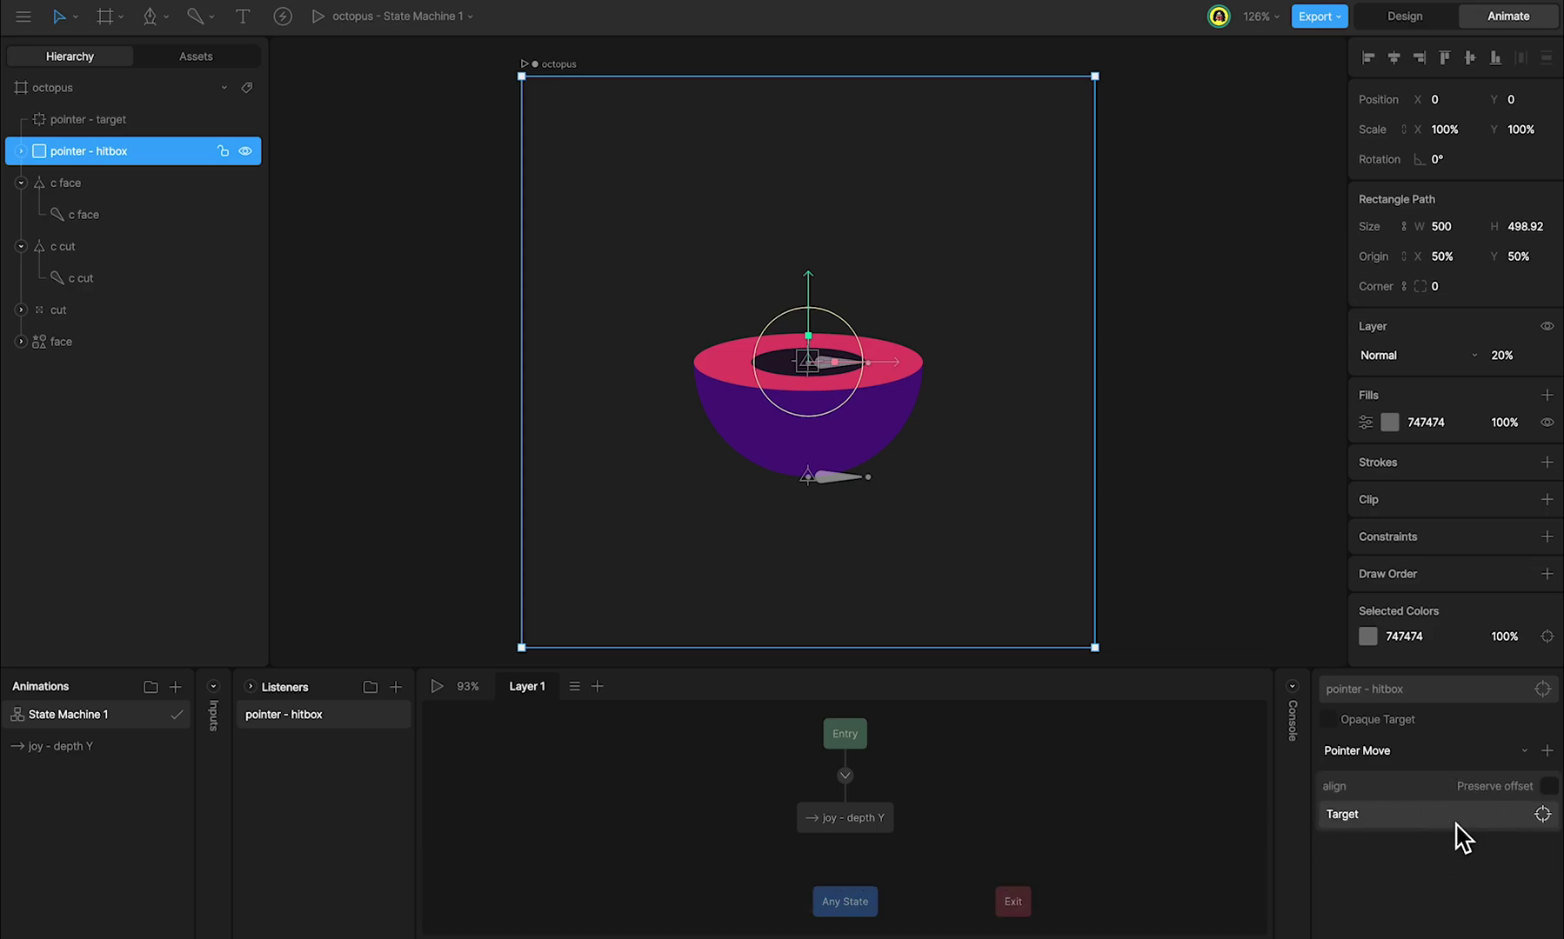
{"action": "left_click", "coordinate": [1457, 825]}
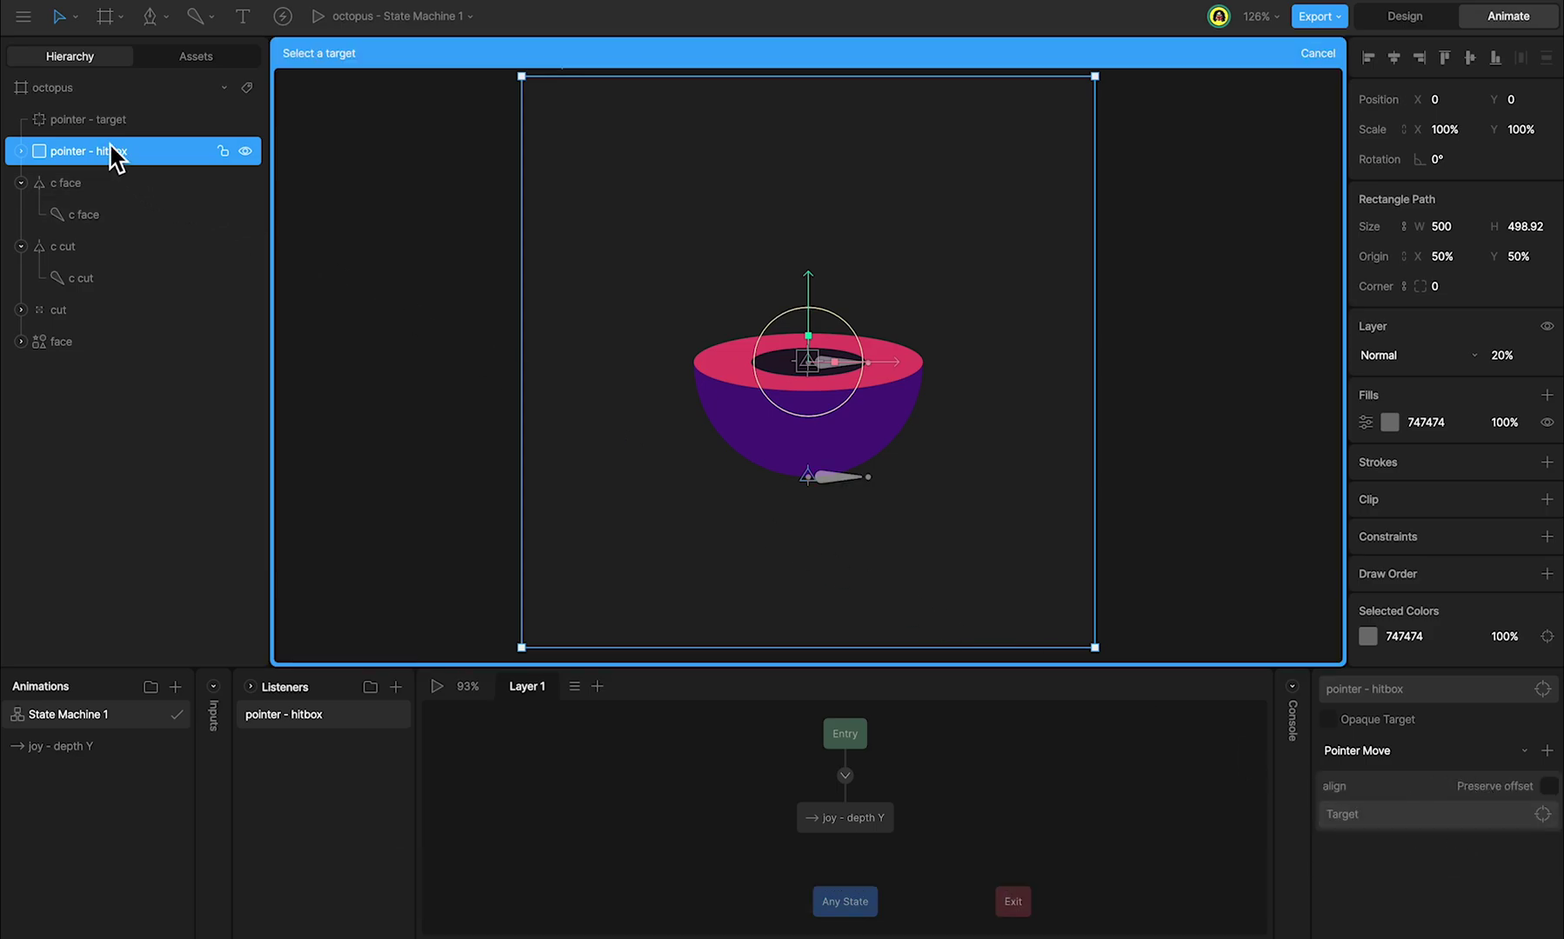
{"action": "left_click", "coordinate": [168, 122]}
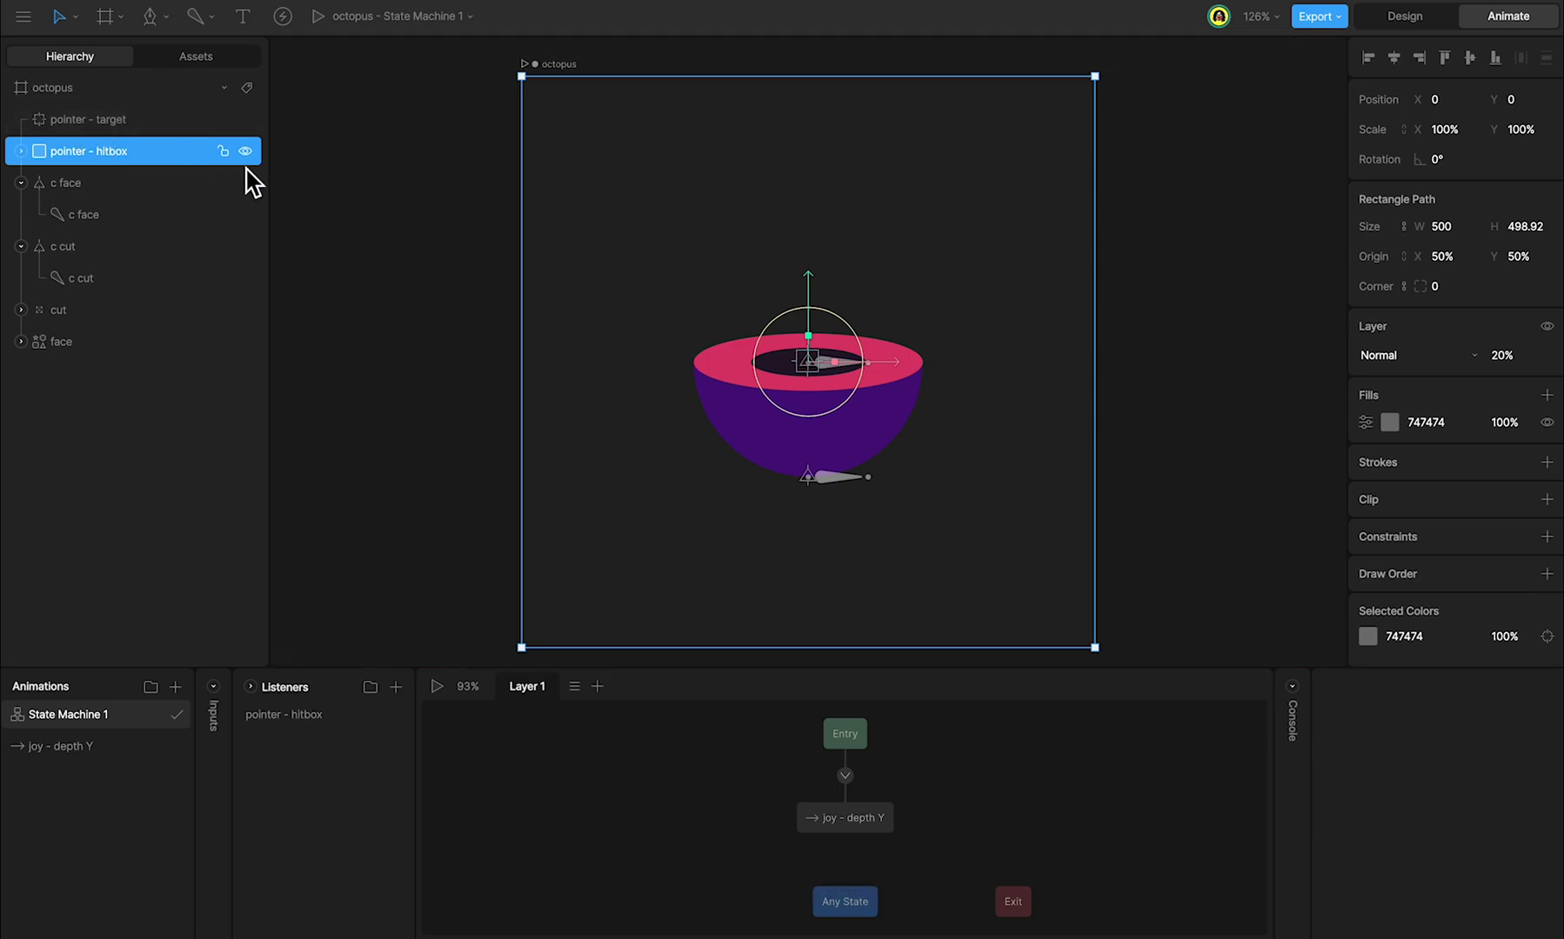
- Delete the joy - depth Y state while testing playback, then delete the cut out 2 ellipse
{"action": "key", "text": "space"}
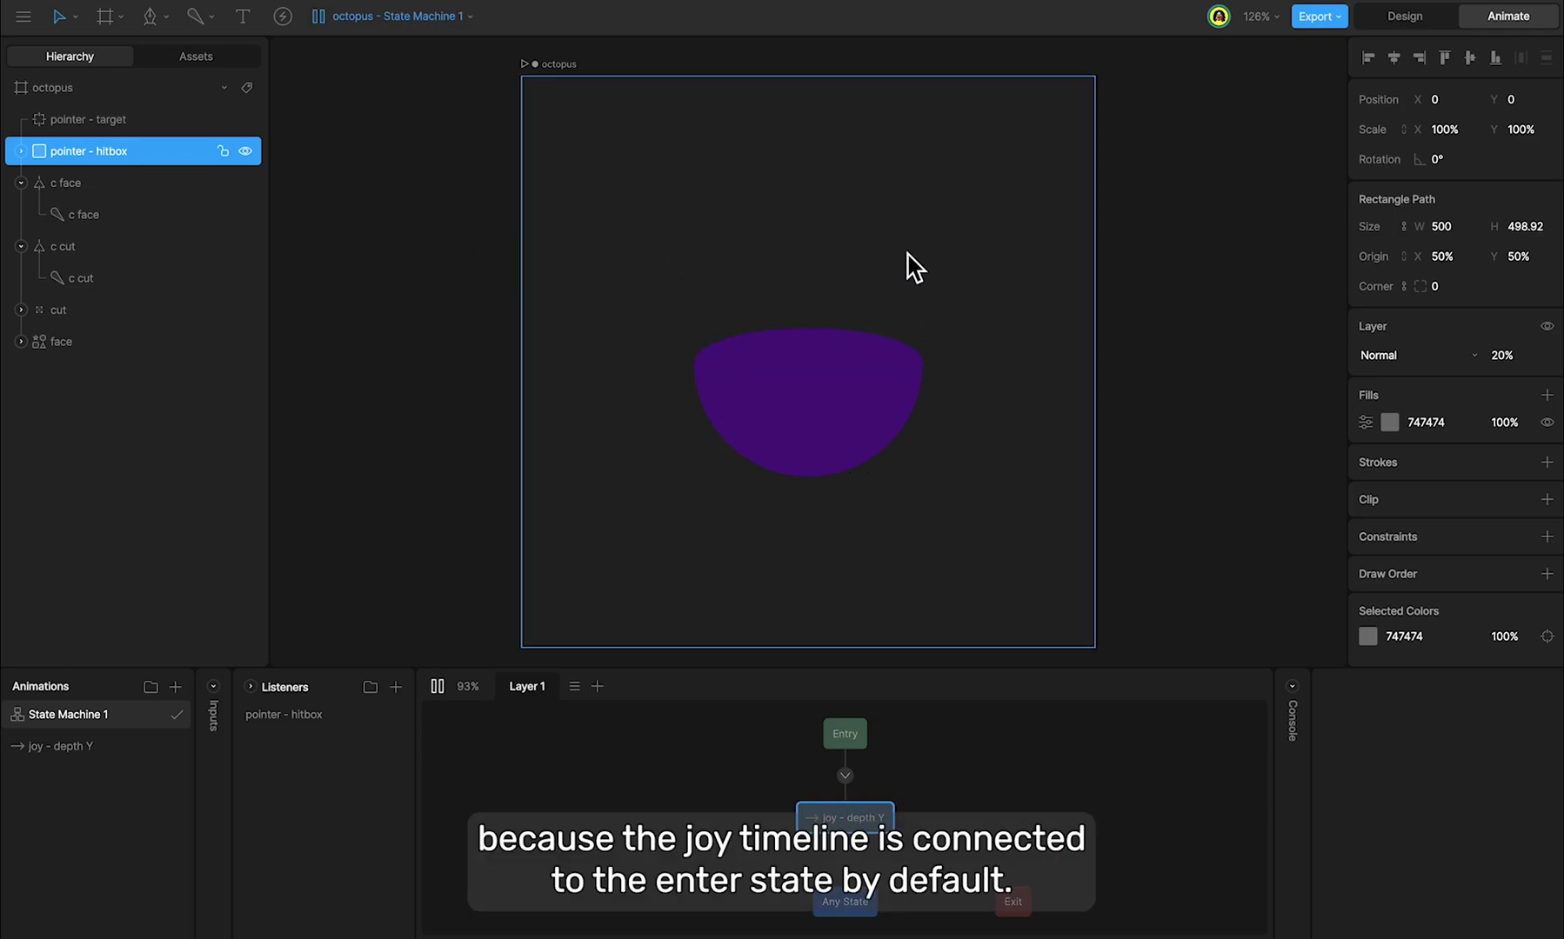
{"action": "left_click", "coordinate": [848, 825]}
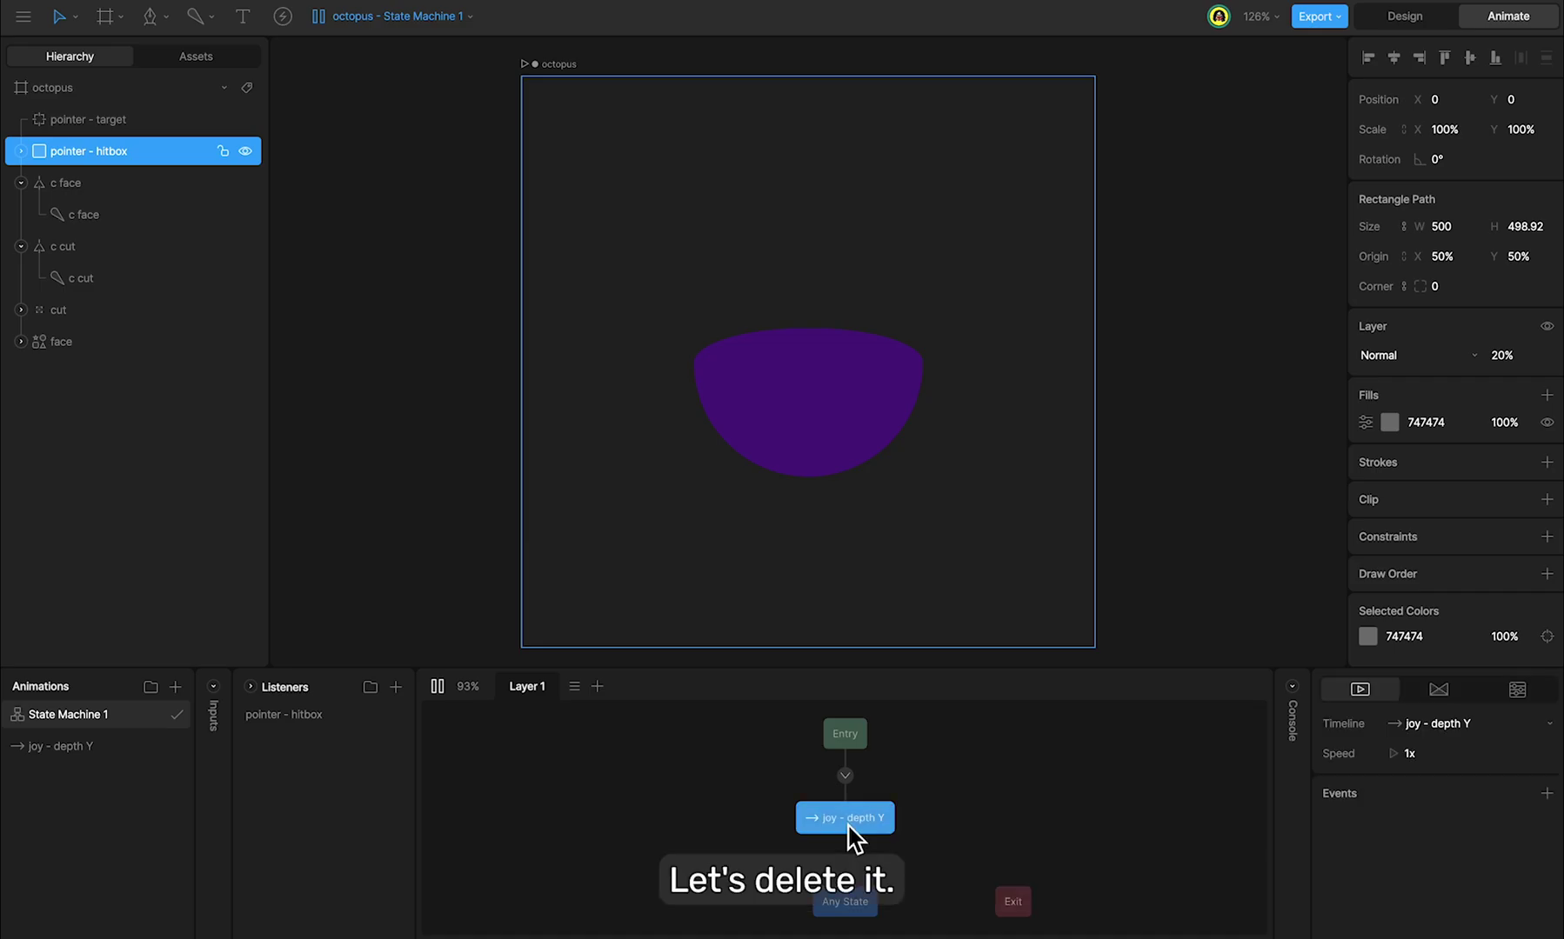
{"action": "key", "text": "Delete"}
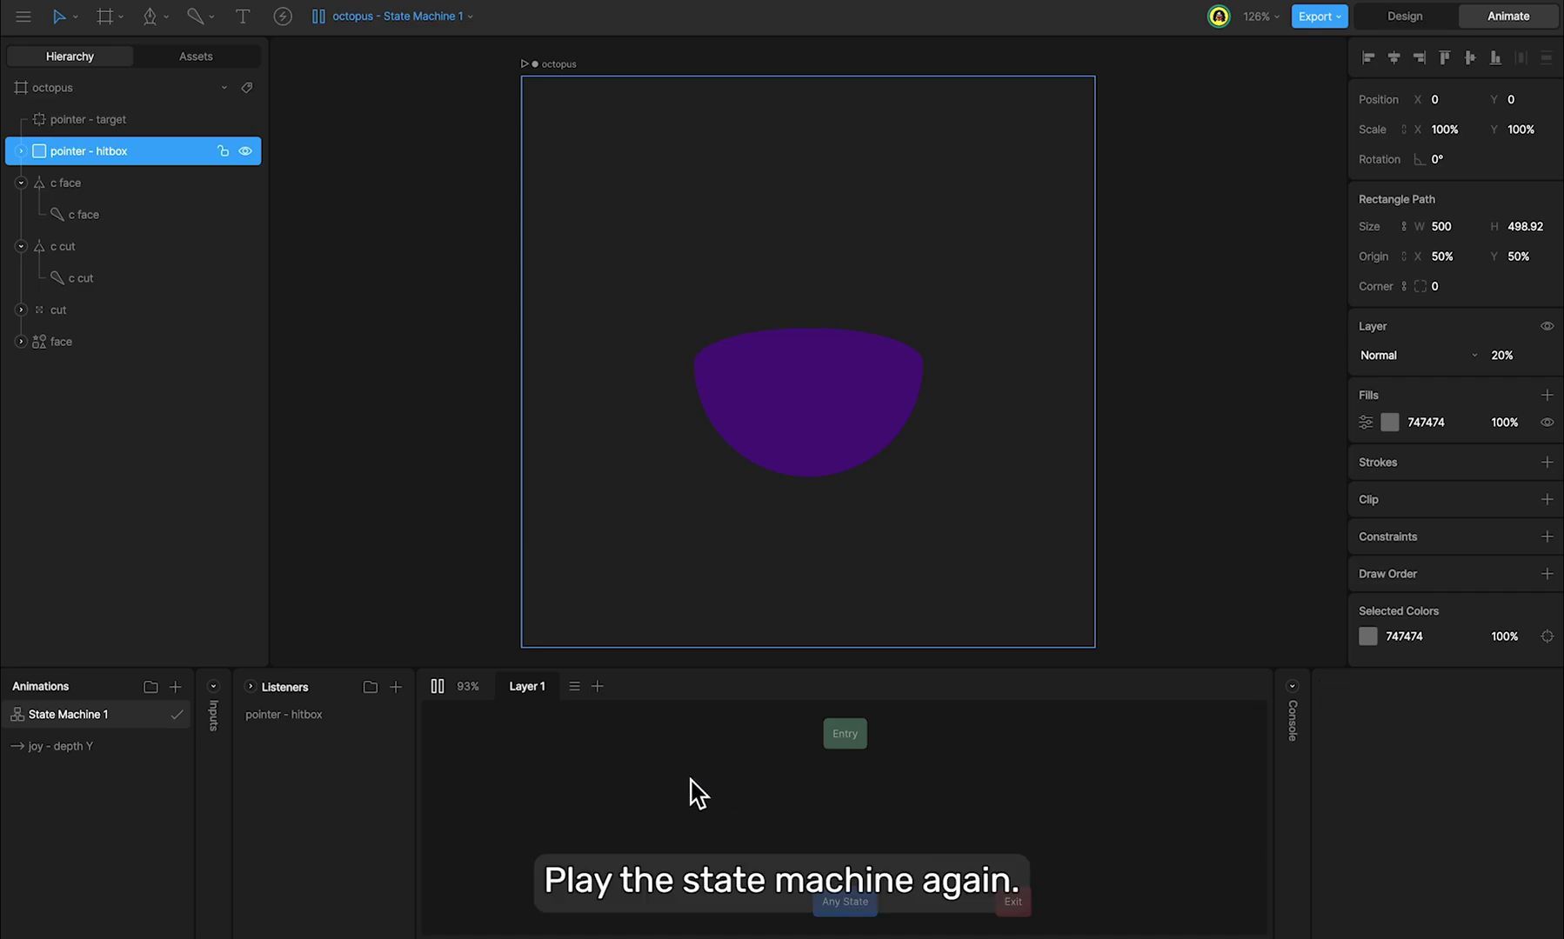
{"action": "key", "text": "space"}
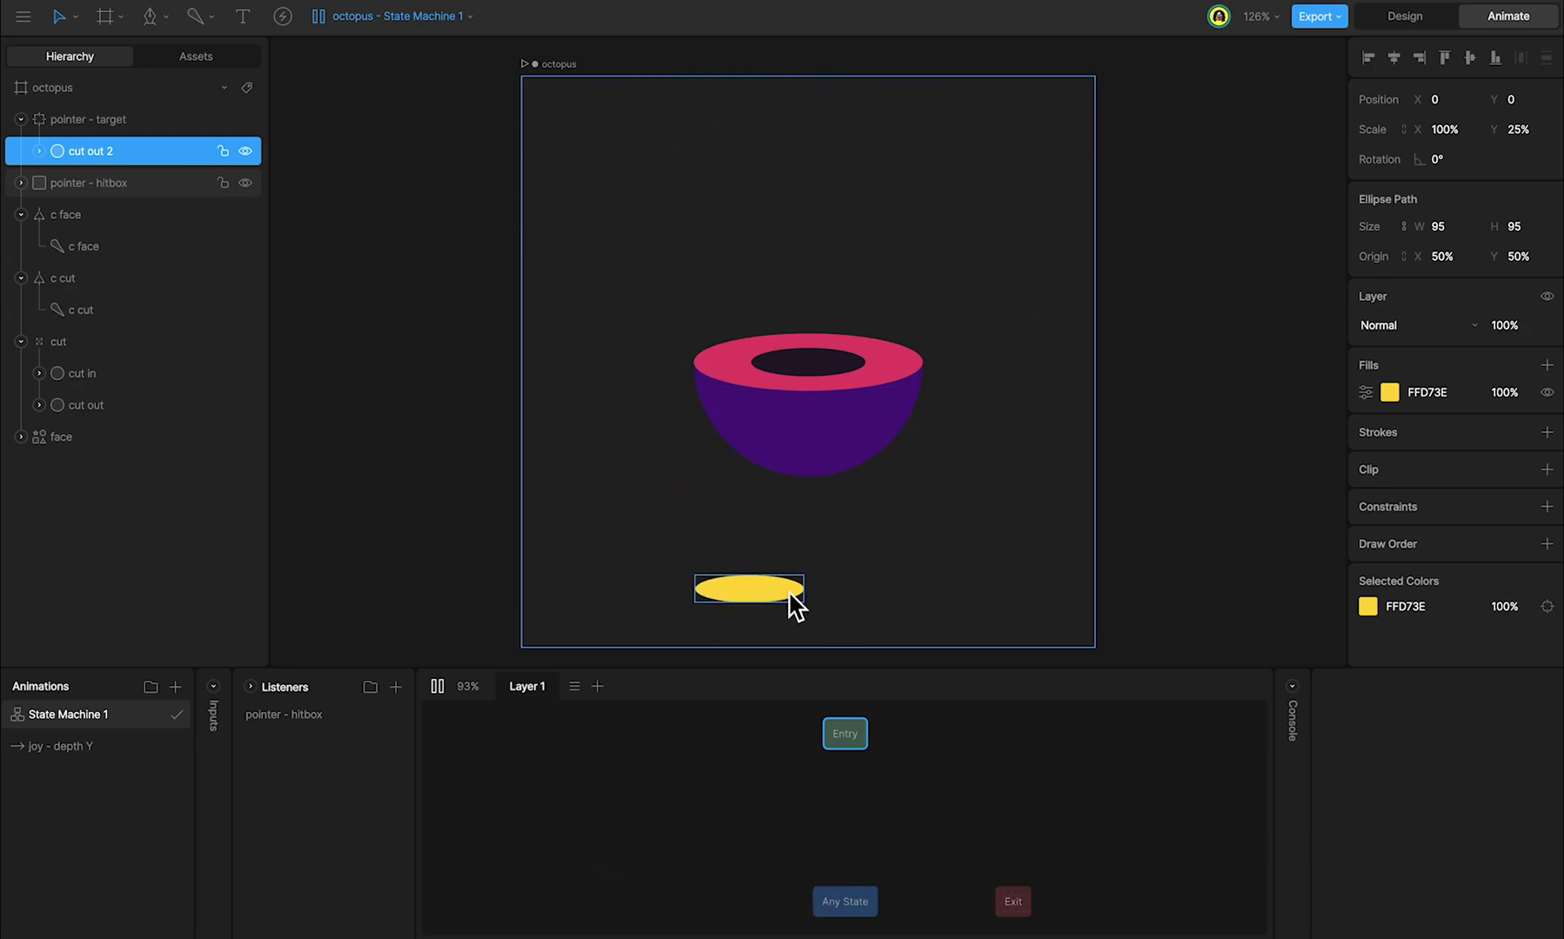
{"action": "key", "text": "Tab"}
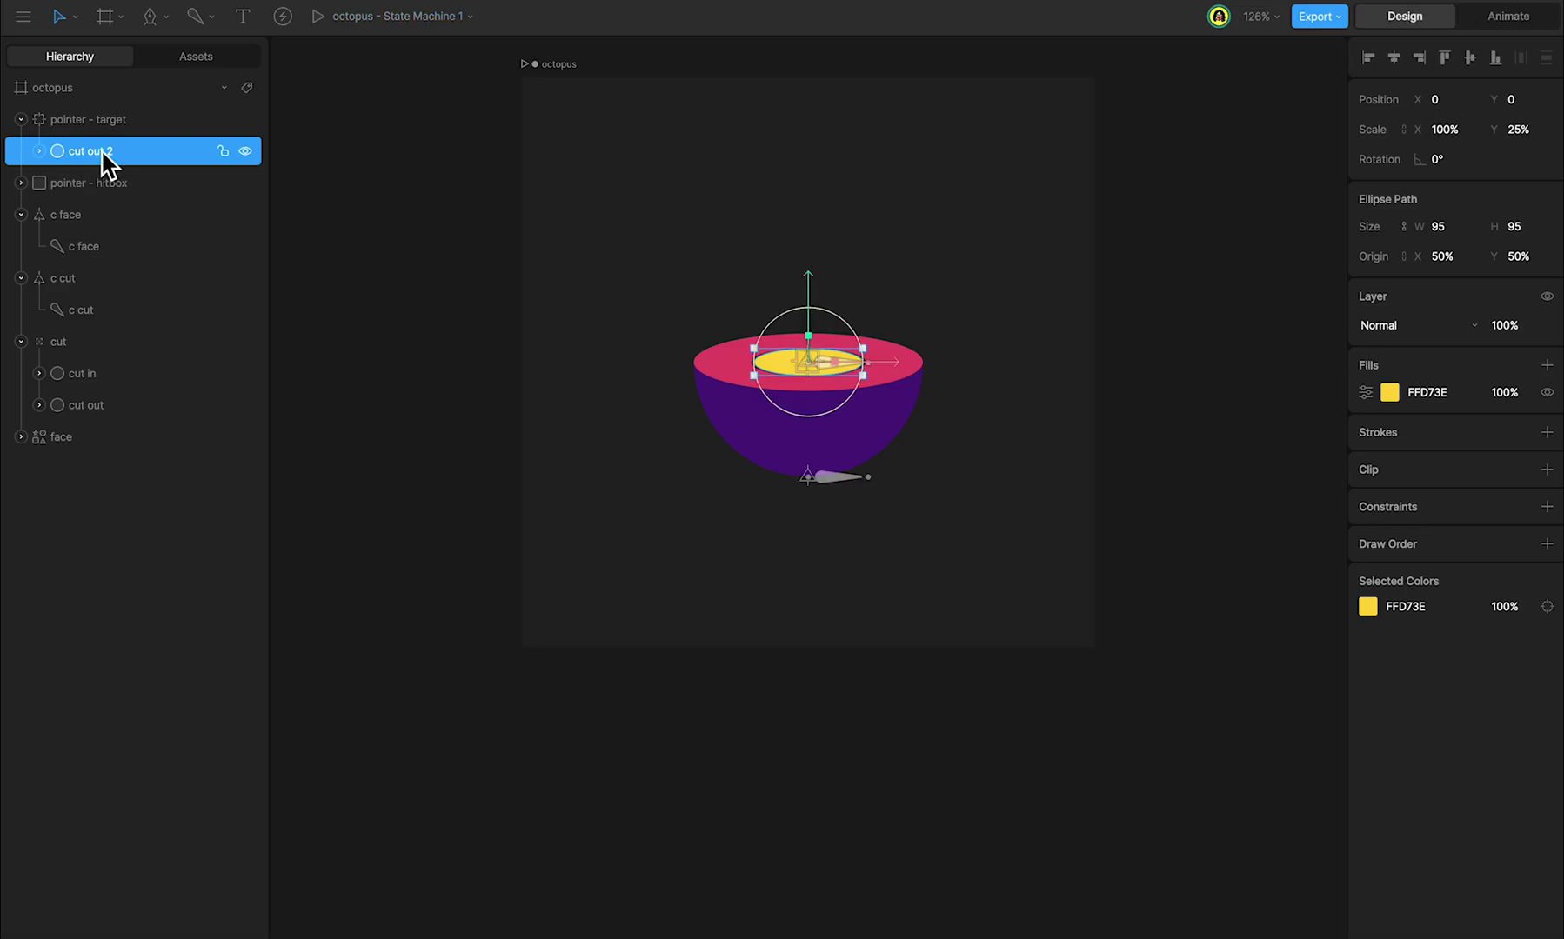
{"action": "key", "text": "Delete"}
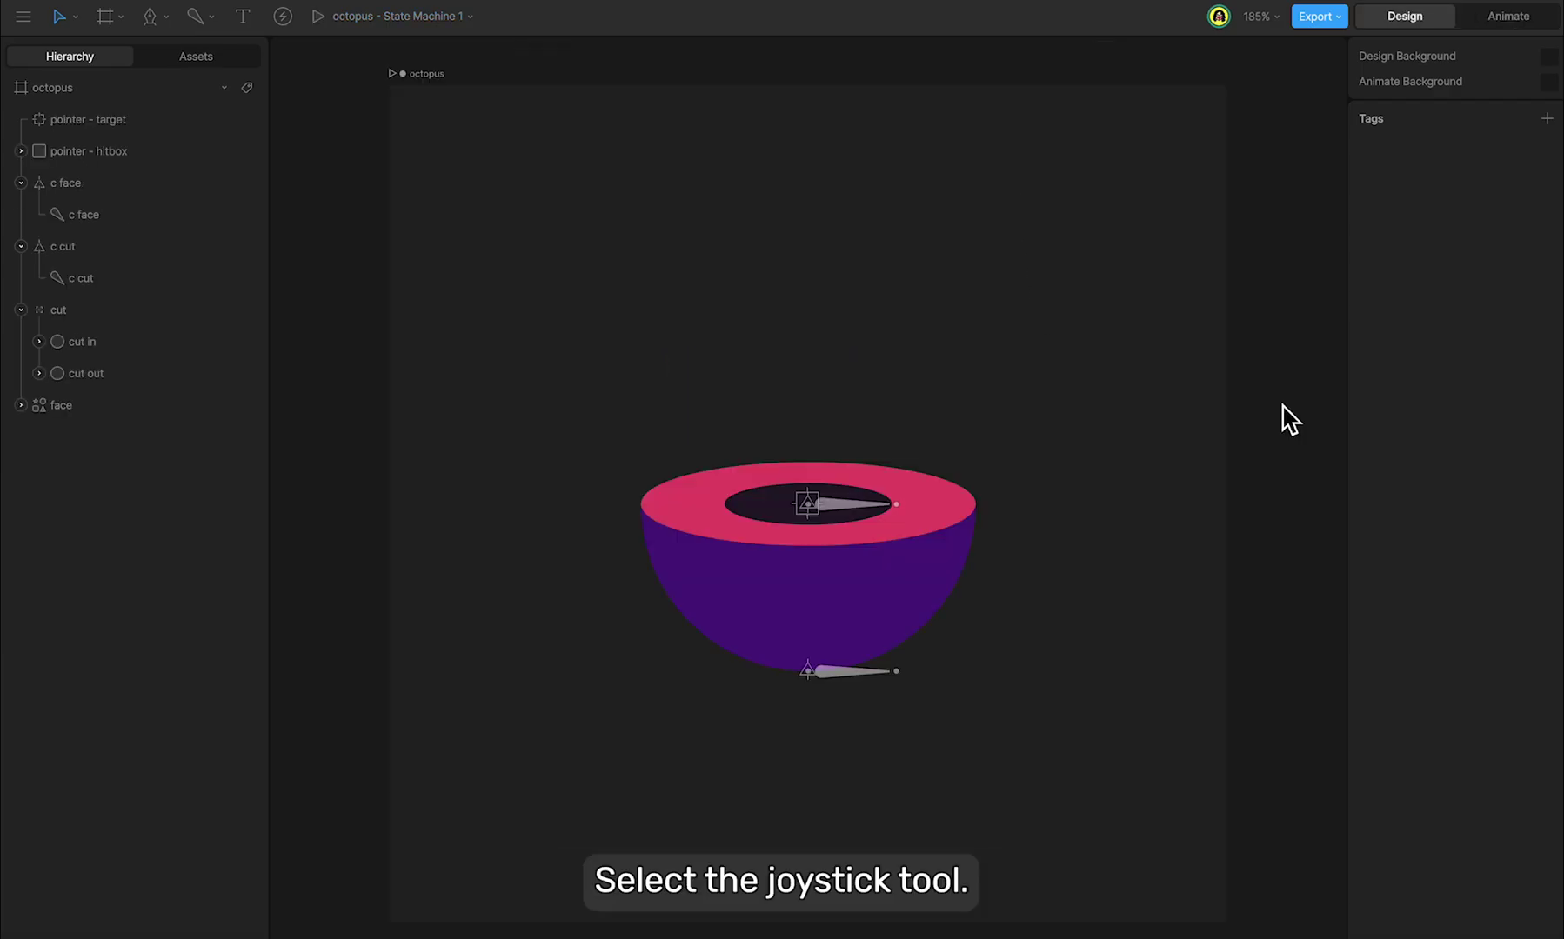
- Place a Joystick above the bowl with its Y driven by joy - depth Y
{"action": "left_click", "coordinate": [199, 17]}
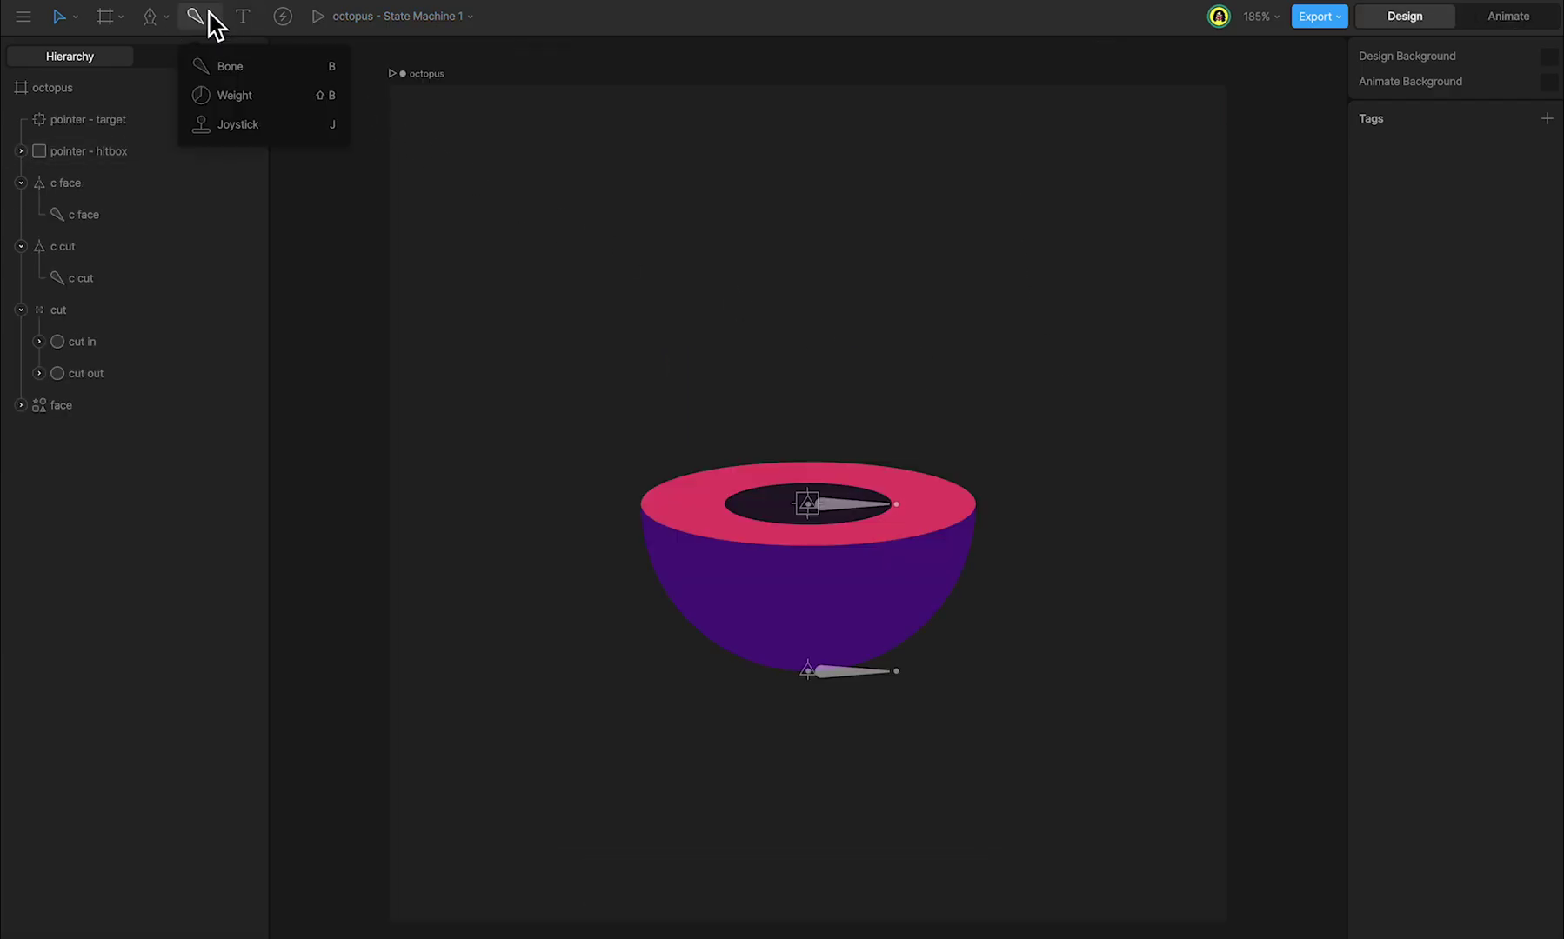
{"action": "left_click", "coordinate": [240, 125]}
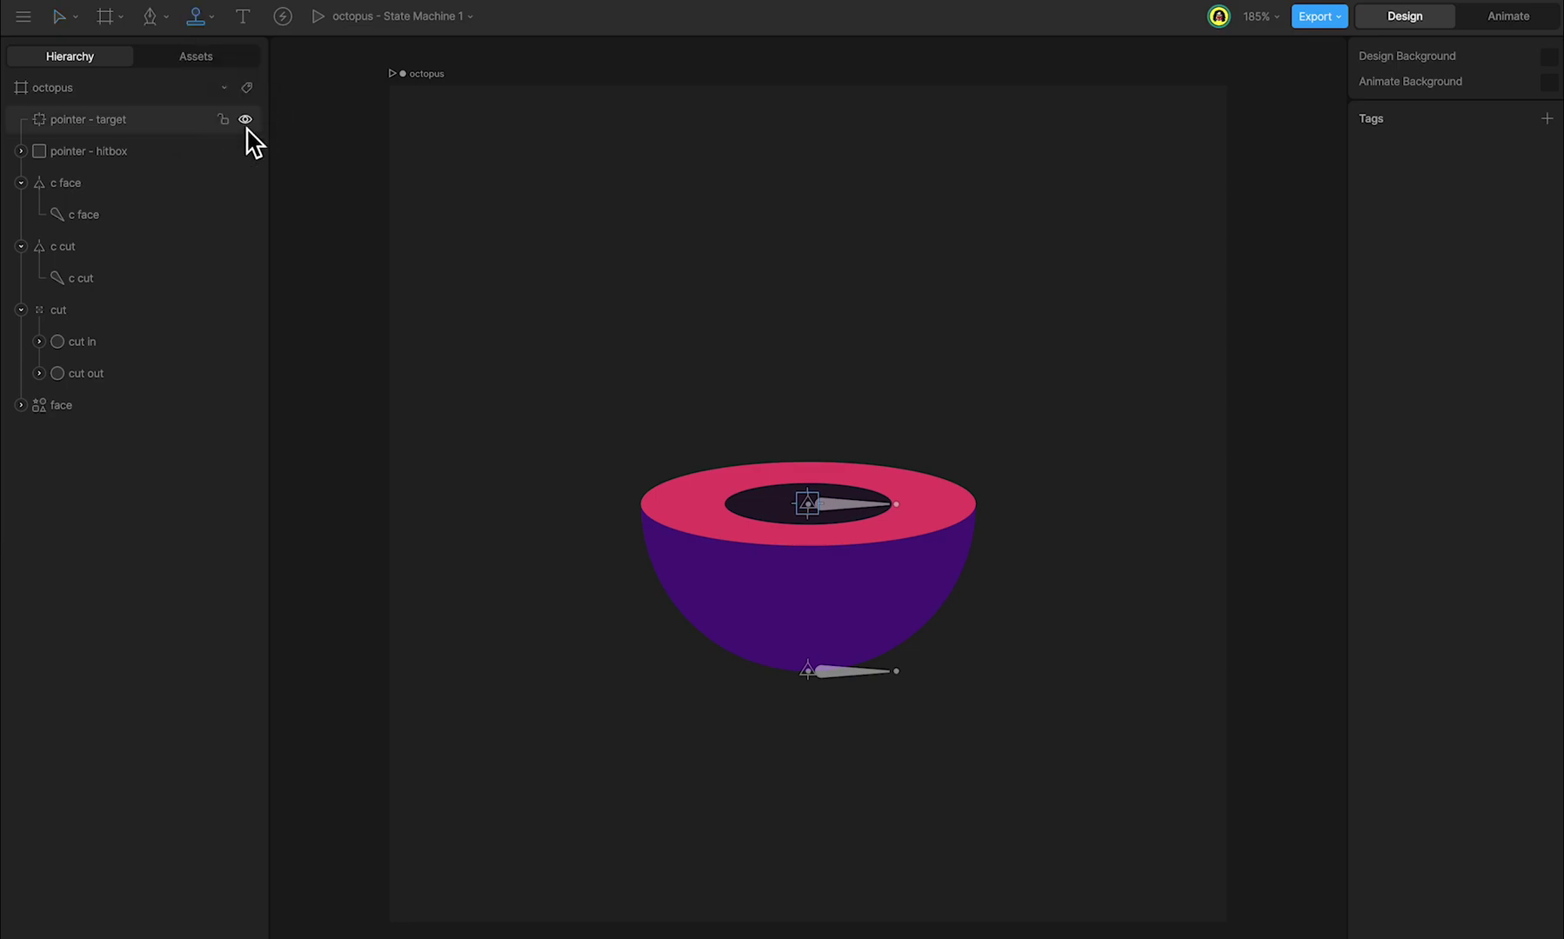
{"action": "left_click", "coordinate": [807, 335]}
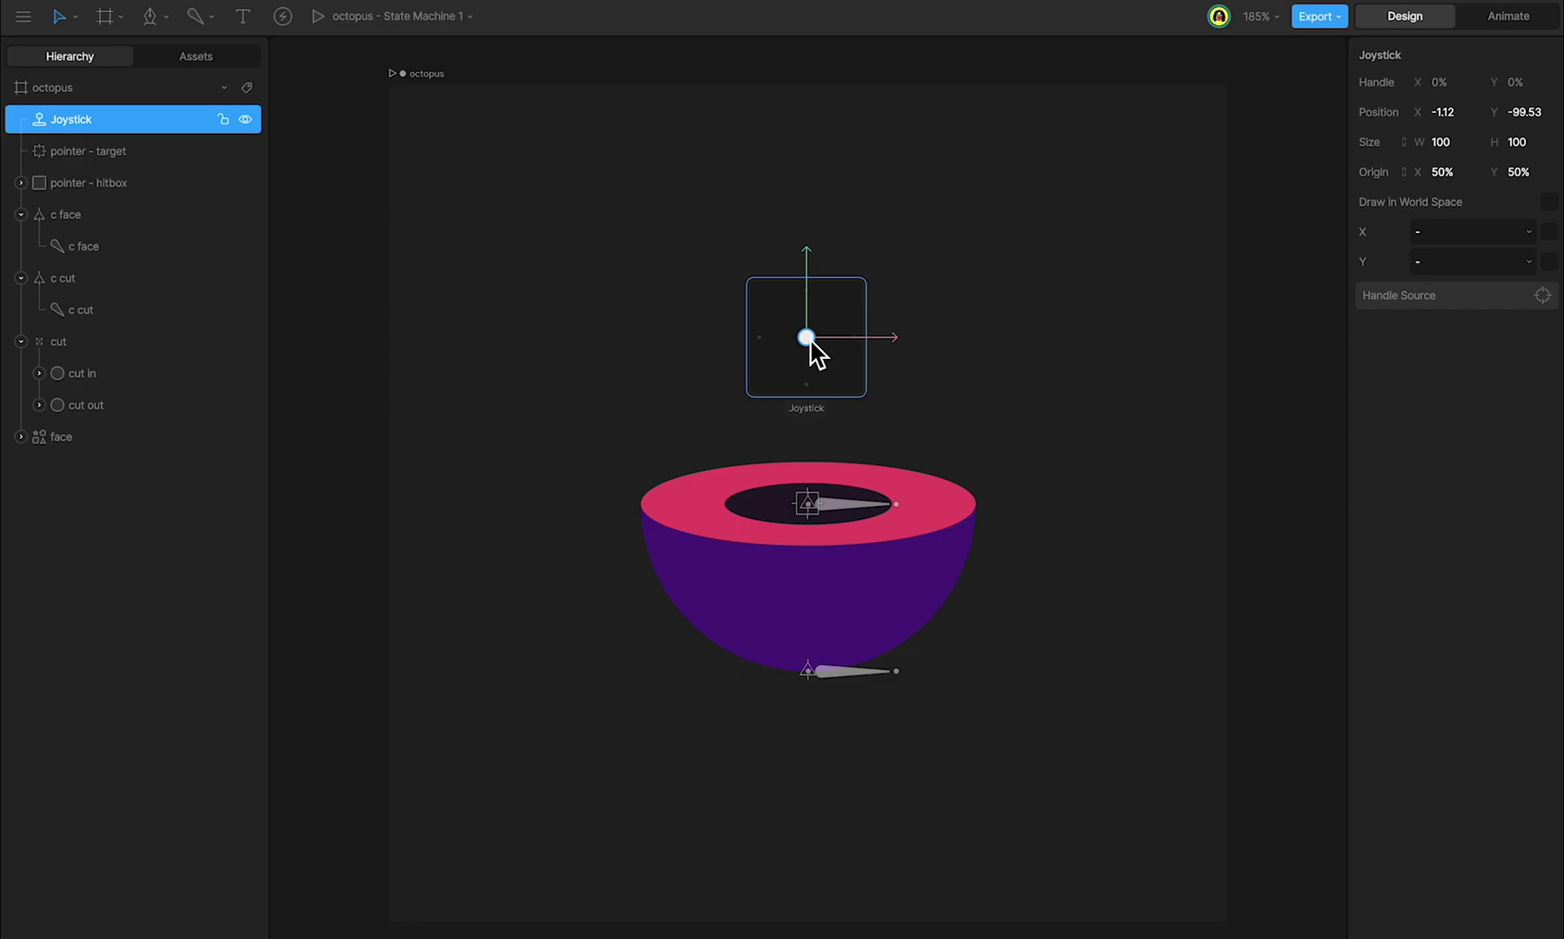
{"action": "left_click", "coordinate": [1456, 262]}
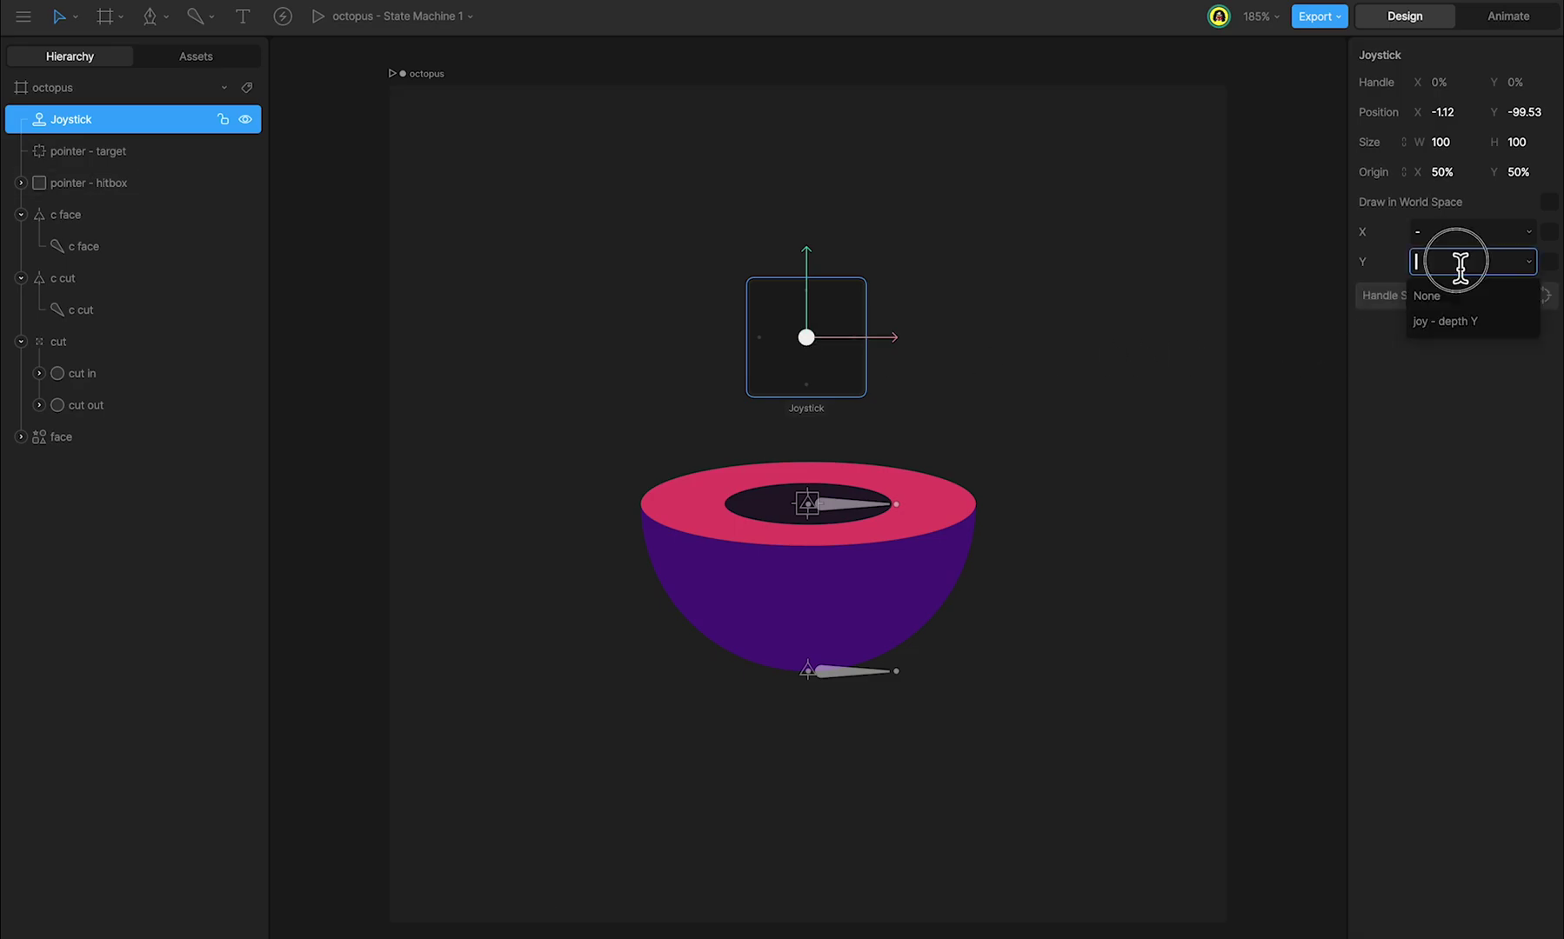
{"action": "left_click", "coordinate": [1458, 322]}
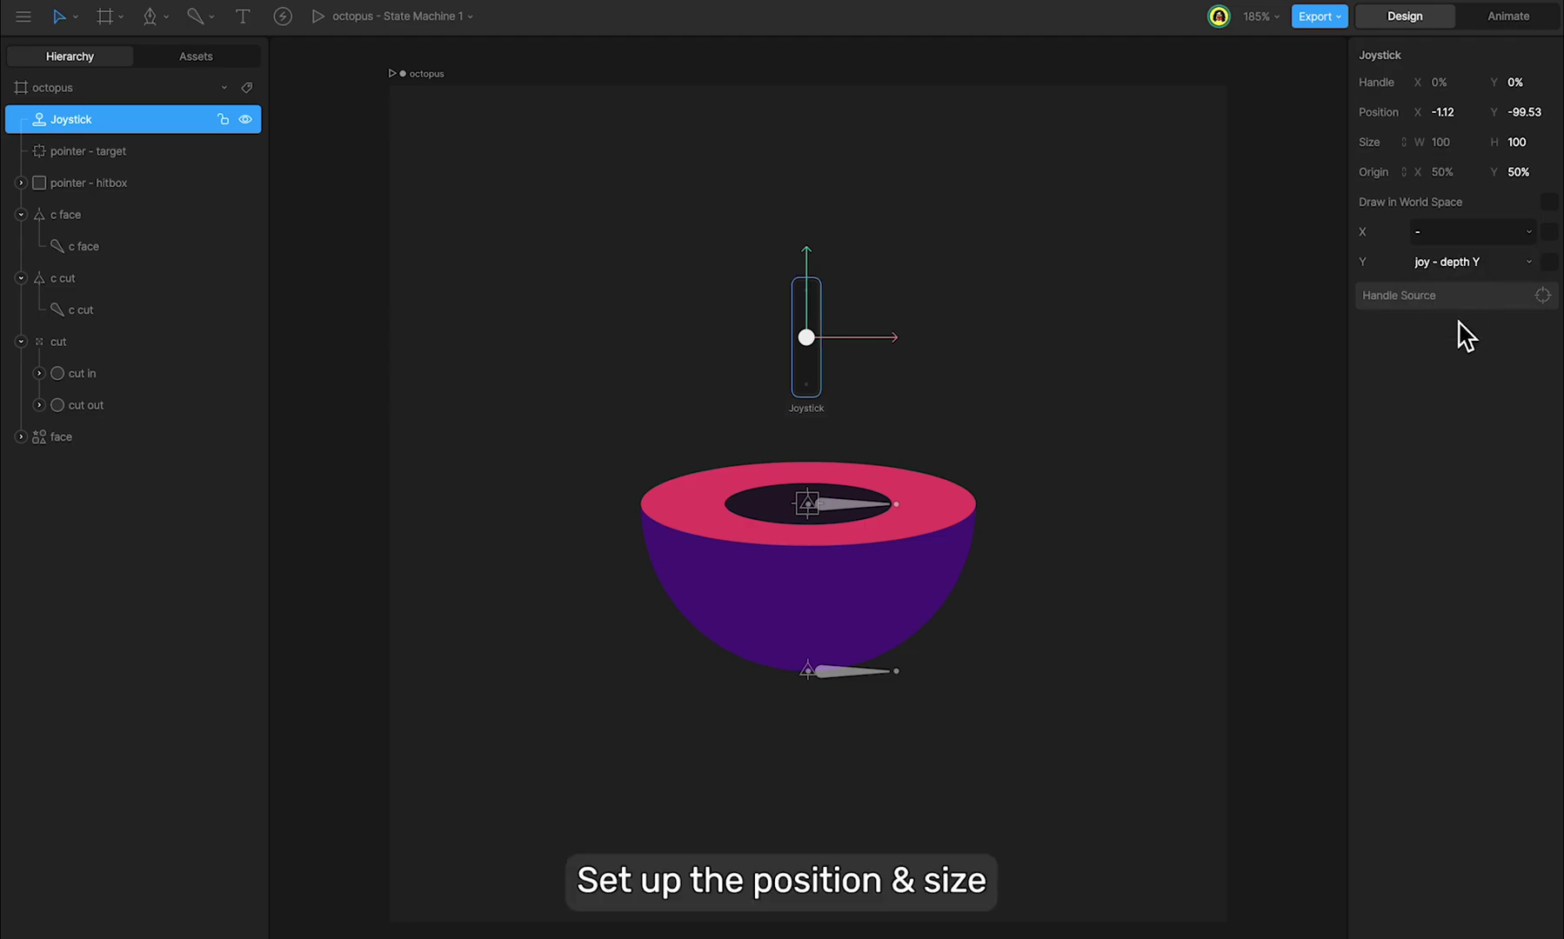
- Draw the joystick in world space, 500 tall, at the artboard's right edge
{"action": "left_click", "coordinate": [1557, 205]}
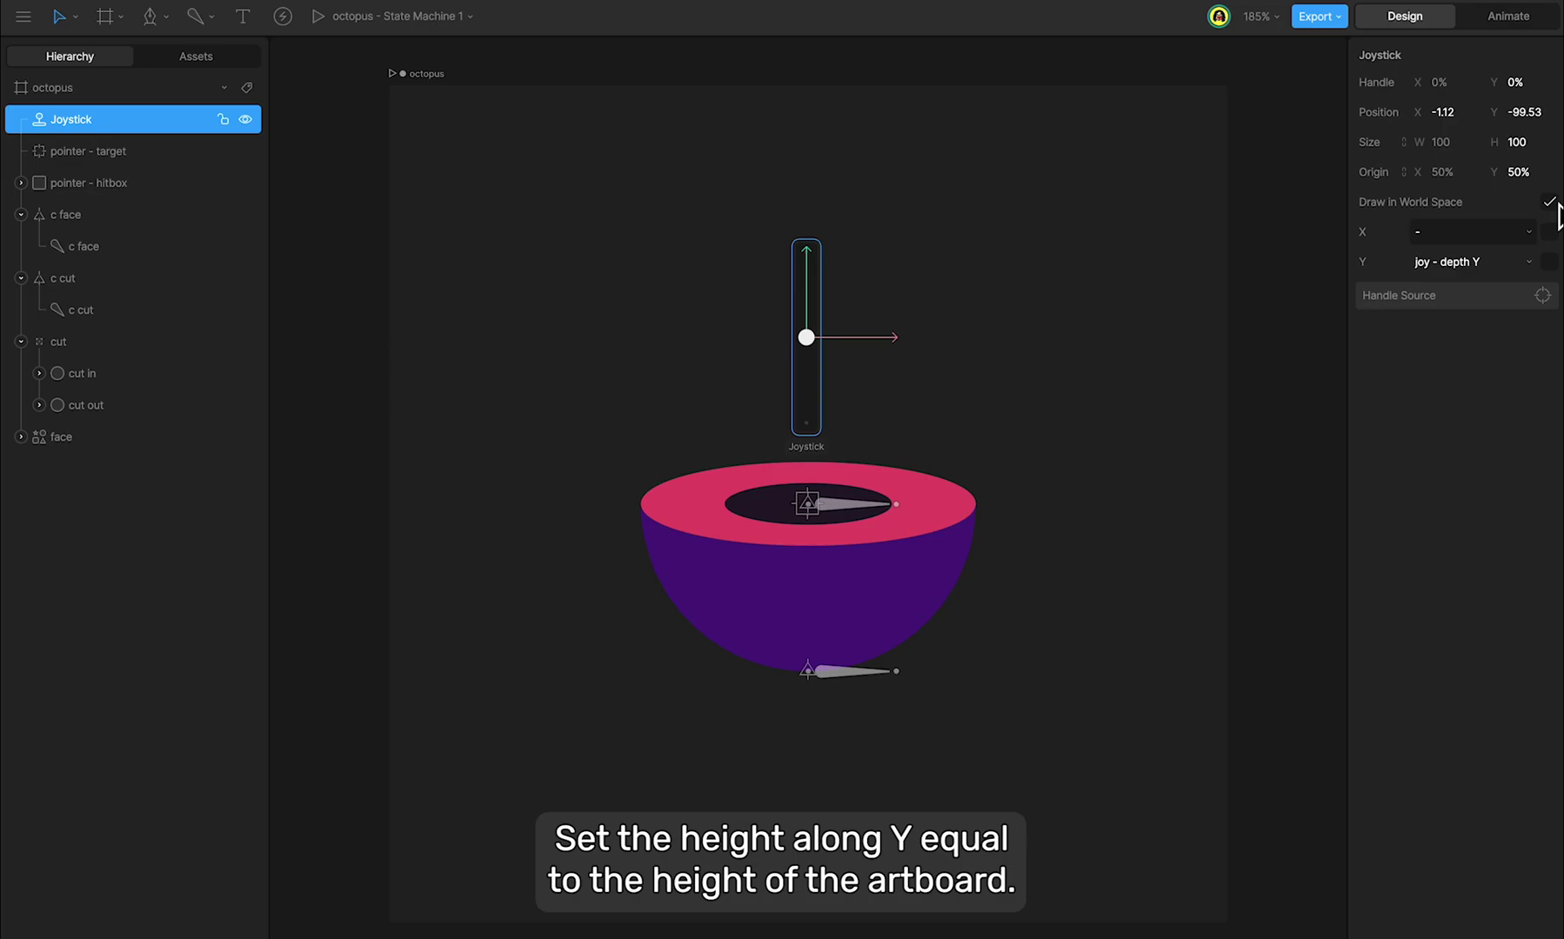
{"action": "left_click", "coordinate": [1530, 143]}
{"action": "type", "text": "500"}
{"action": "key", "text": "Return"}
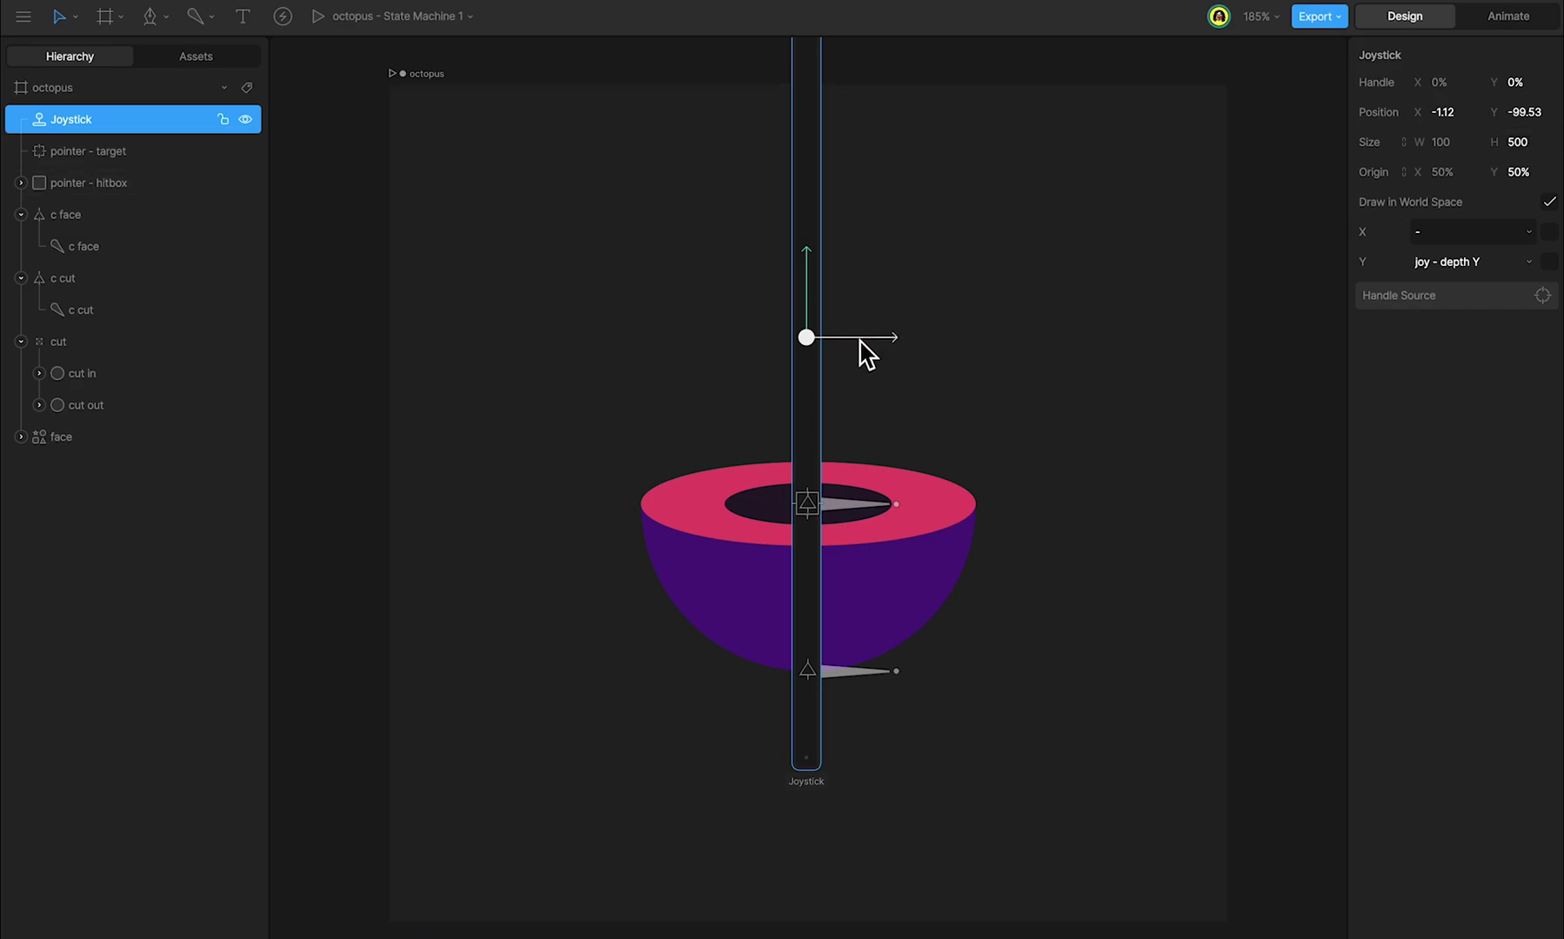
{"action": "left_click_drag", "start_coordinate": [858, 344], "coordinate": [1241, 466]}
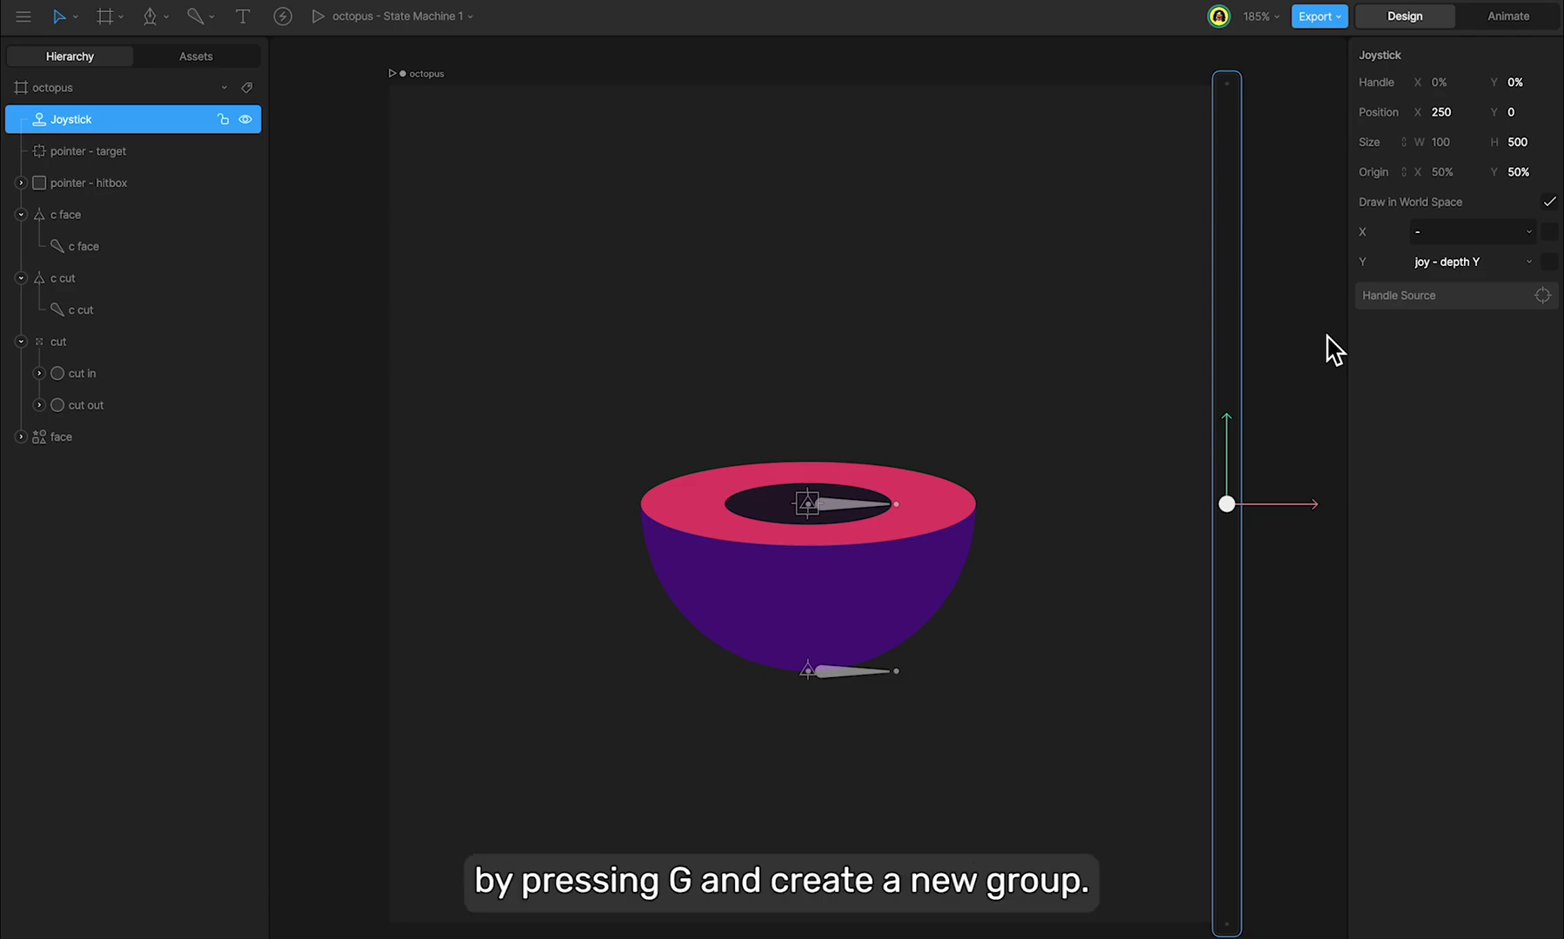
- Create a target-style group and move it onto the joystick's centre
{"action": "key", "text": "g"}
{"action": "left_click", "coordinate": [808, 376]}
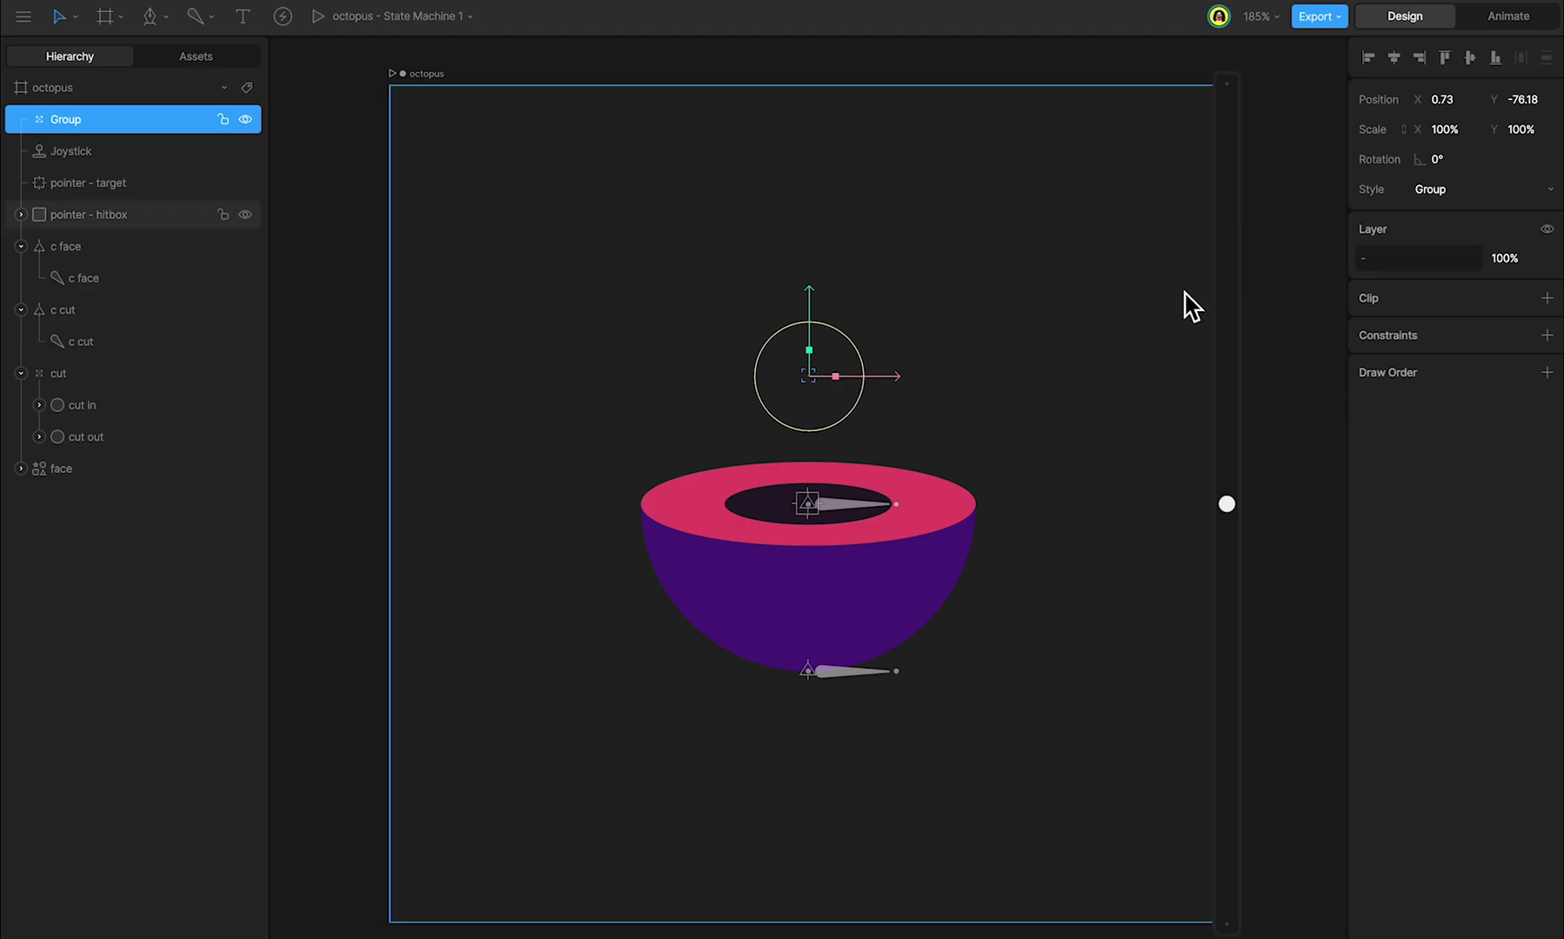
{"action": "left_click", "coordinate": [1444, 188]}
{"action": "left_click", "coordinate": [1471, 223]}
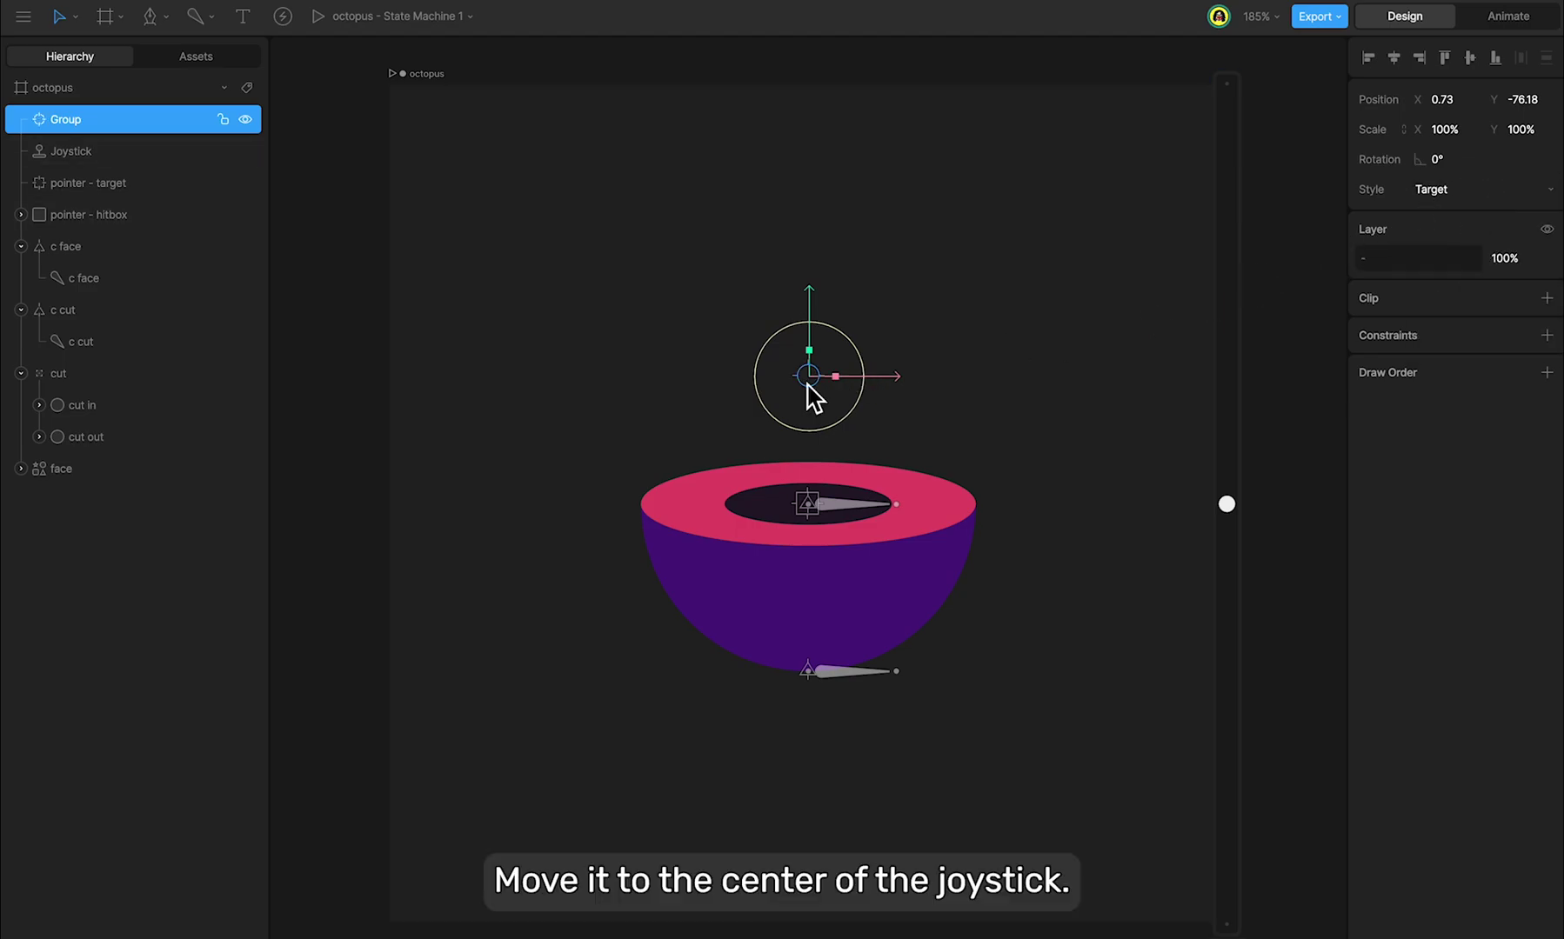
{"action": "left_click_drag", "start_coordinate": [808, 384], "coordinate": [1242, 548]}
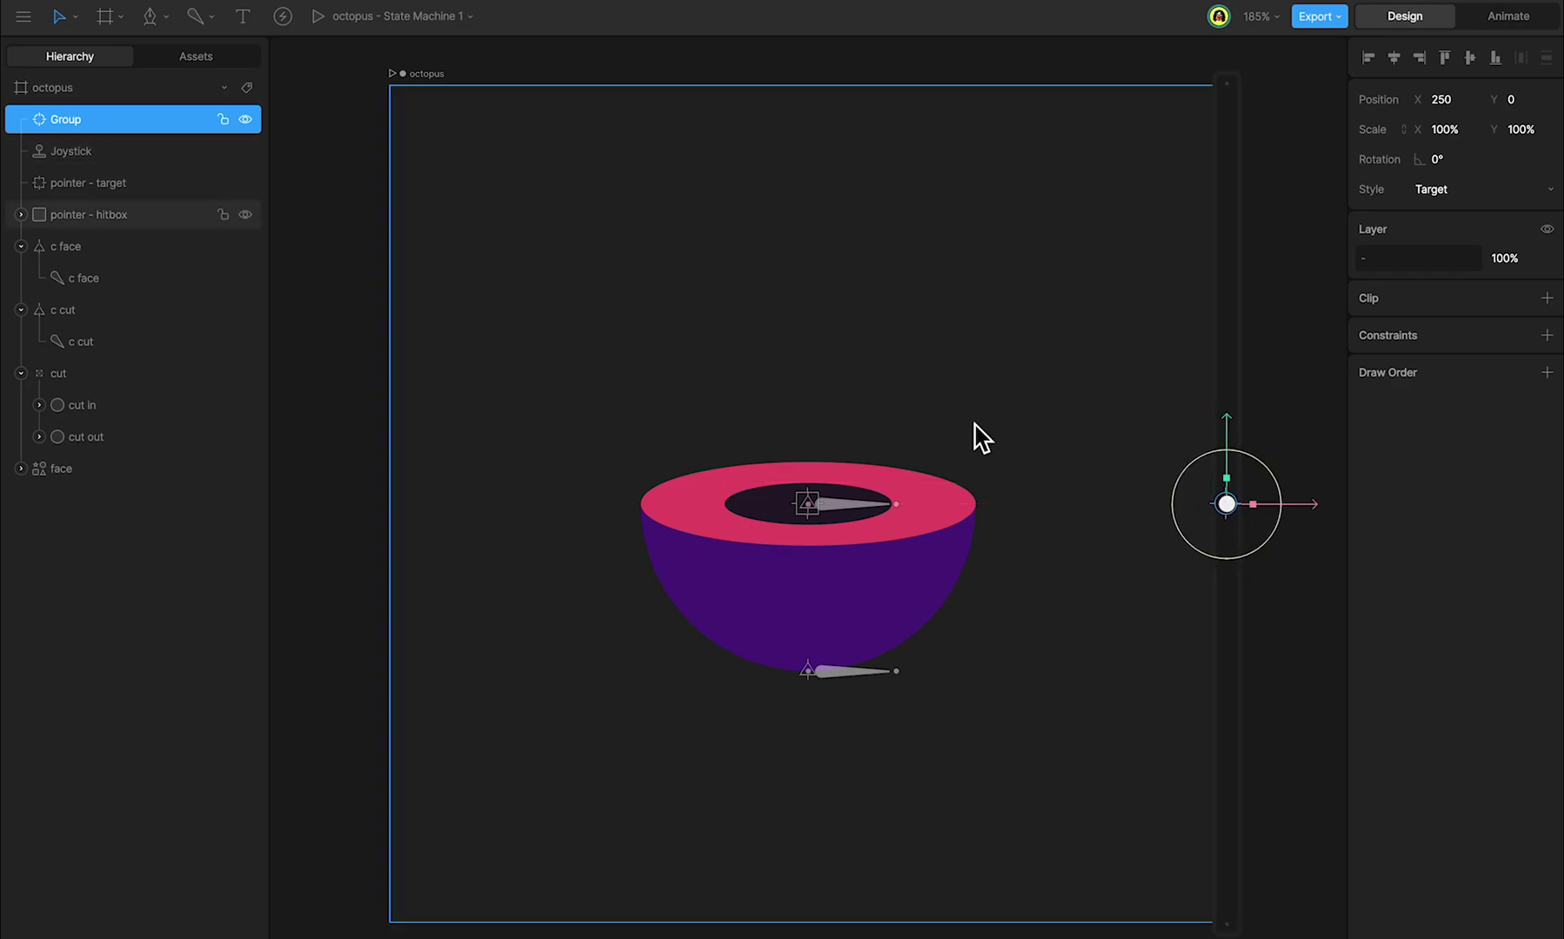
- Rename the joystick 'joy depth Y' and the group 'joy depth y - handle'
{"action": "double_click", "coordinate": [86, 151]}
{"action": "type", "text": "joy depth Y"}
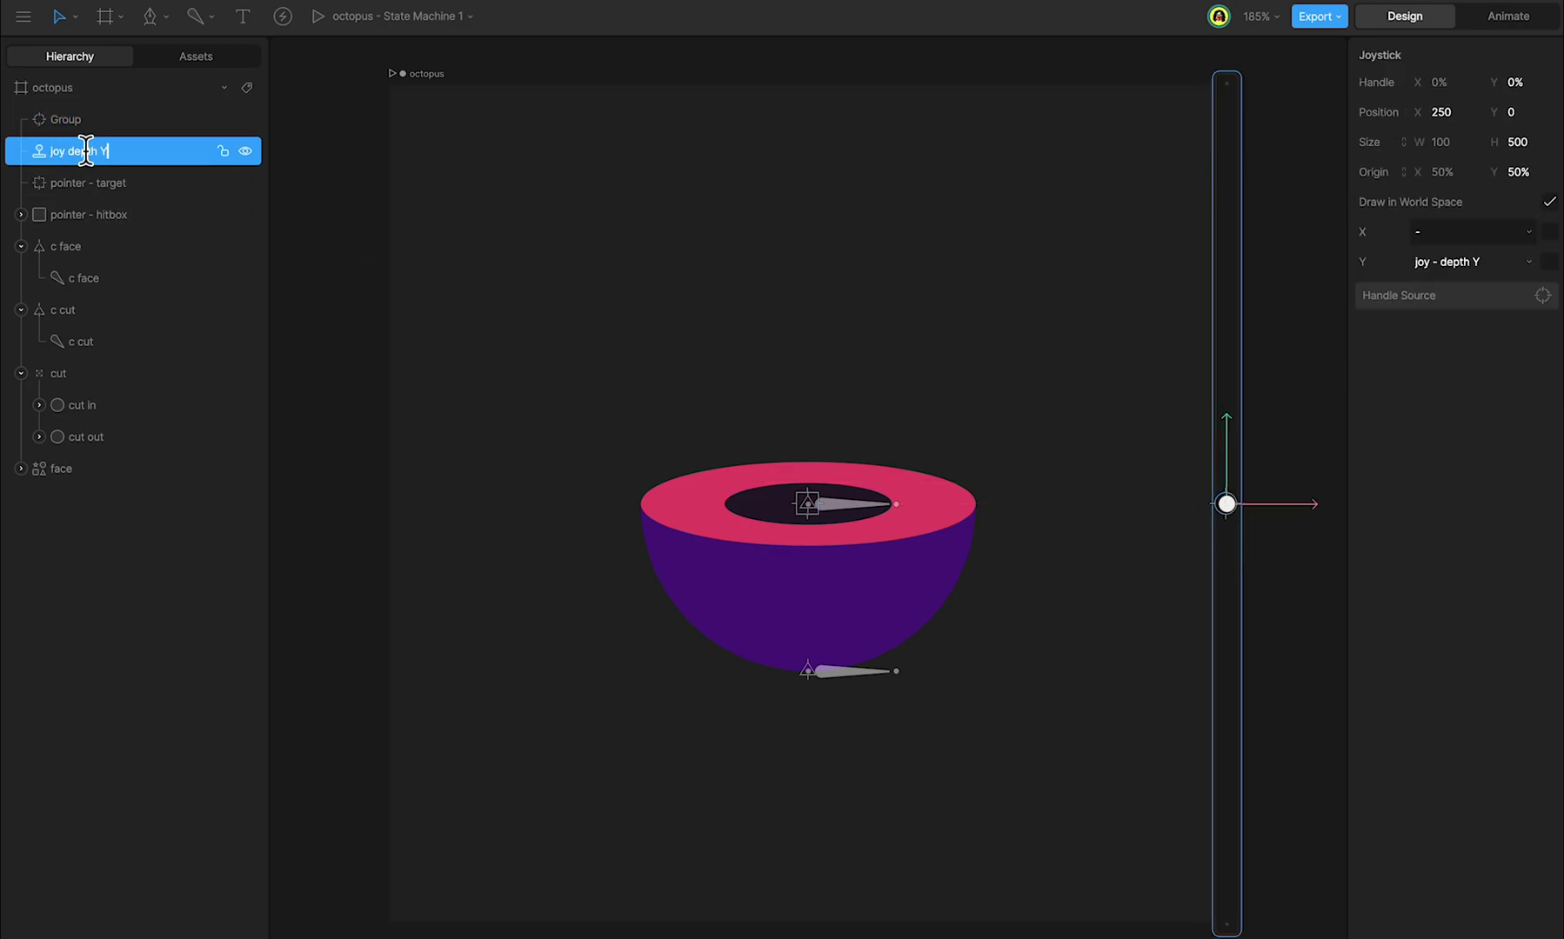
{"action": "double_click", "coordinate": [79, 119]}
{"action": "type", "text": "joy depth y - handle"}
- Set joy depth y - handle as the joystick's handle source and test it
{"action": "left_click", "coordinate": [86, 152]}
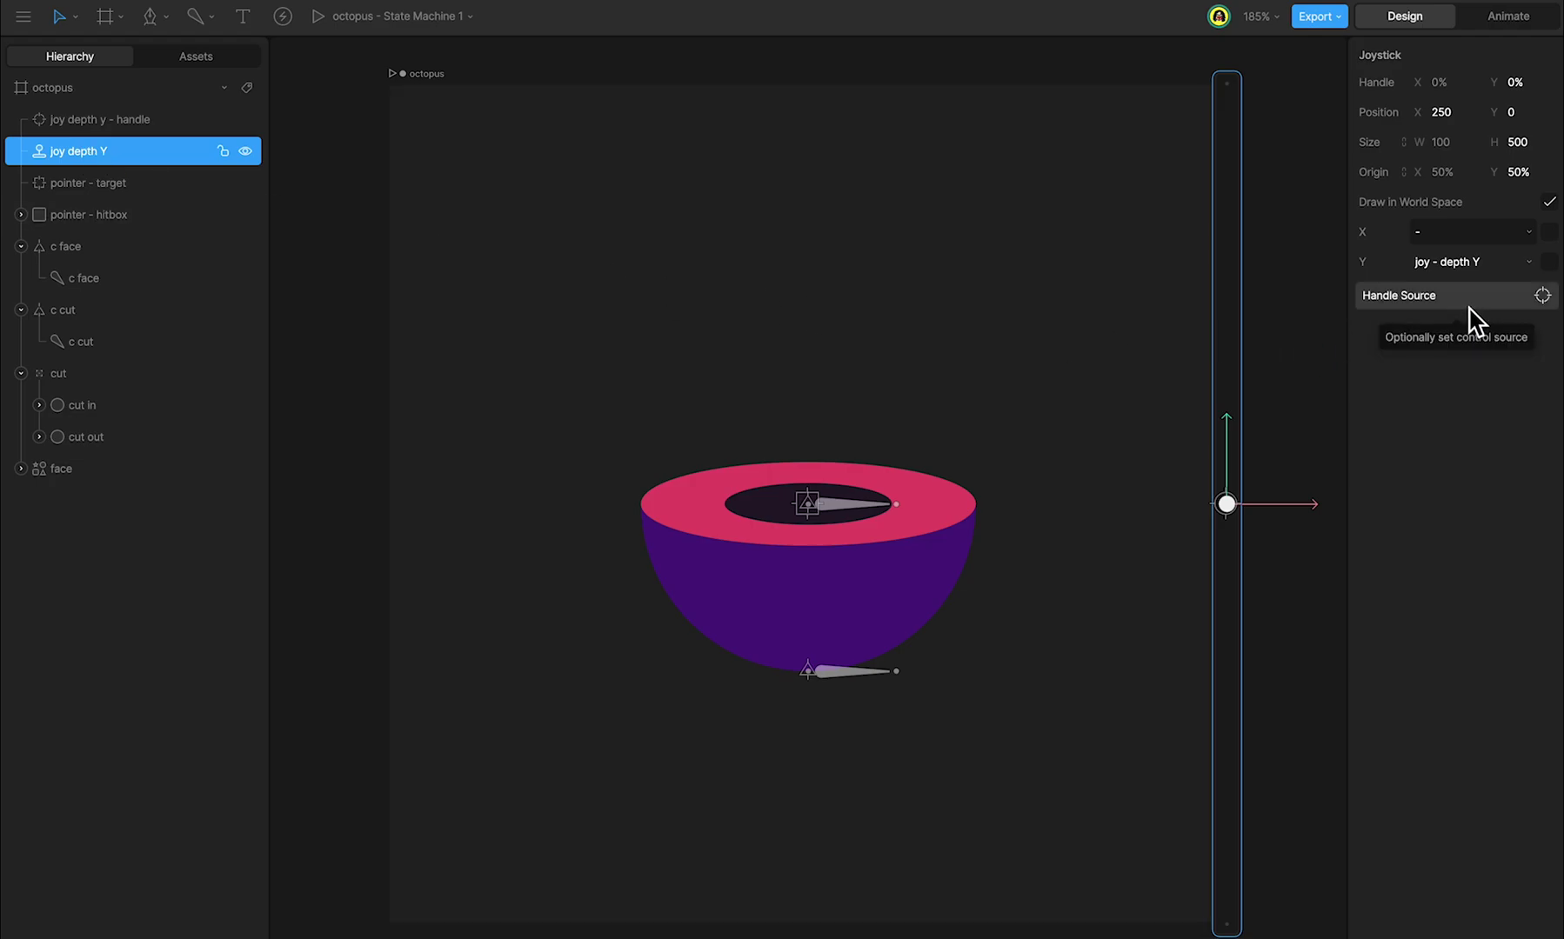
{"action": "left_click", "coordinate": [1445, 309]}
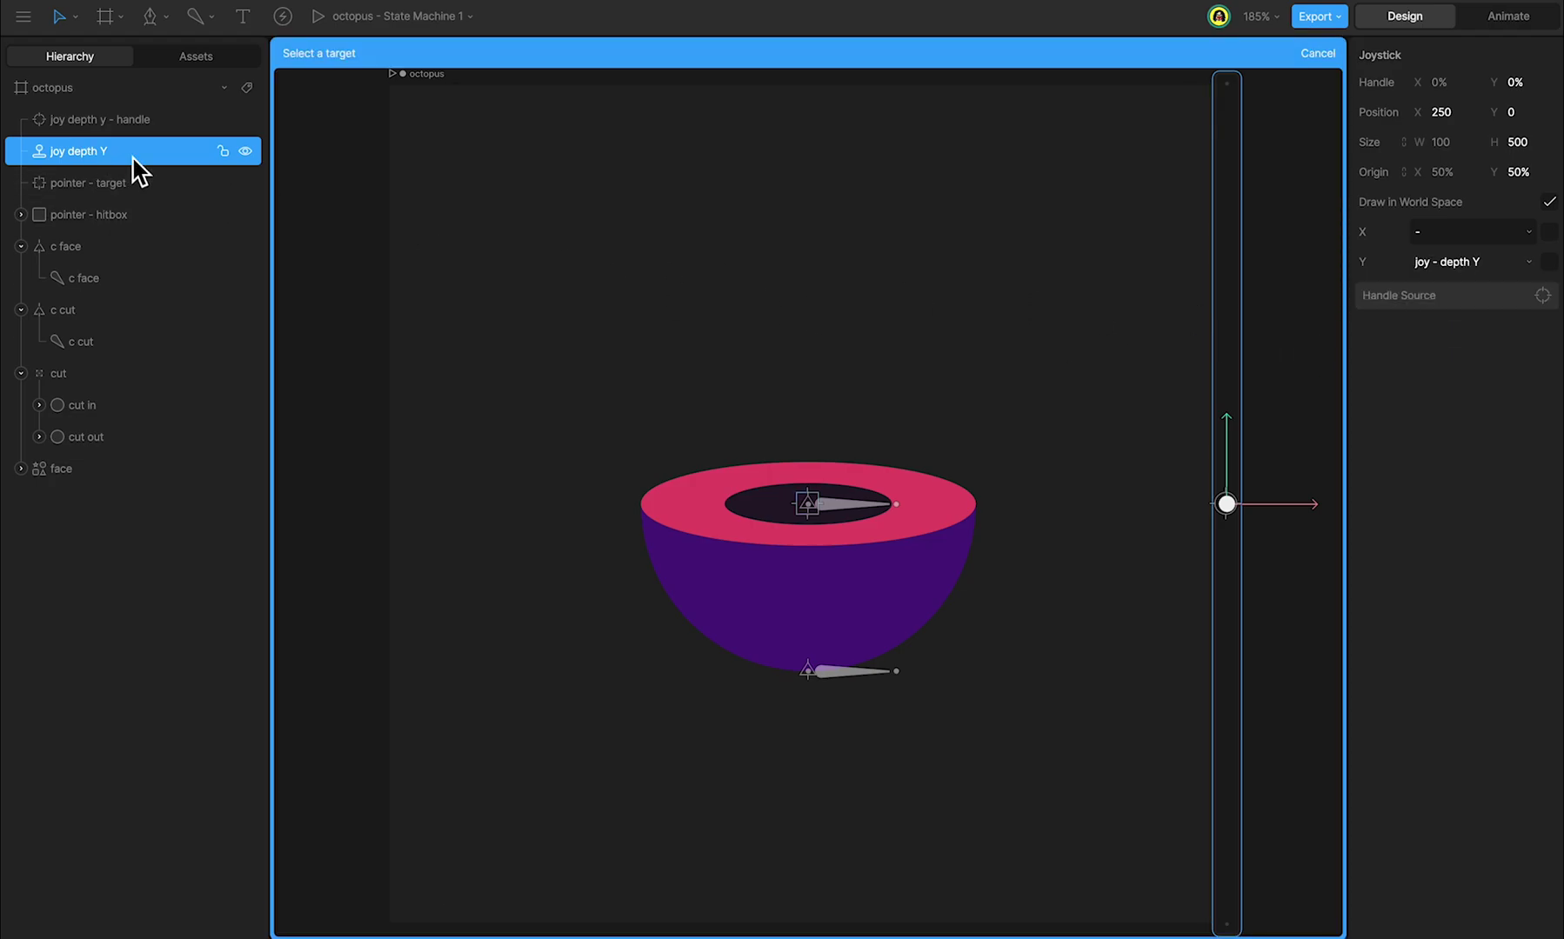
{"action": "left_click", "coordinate": [130, 125]}
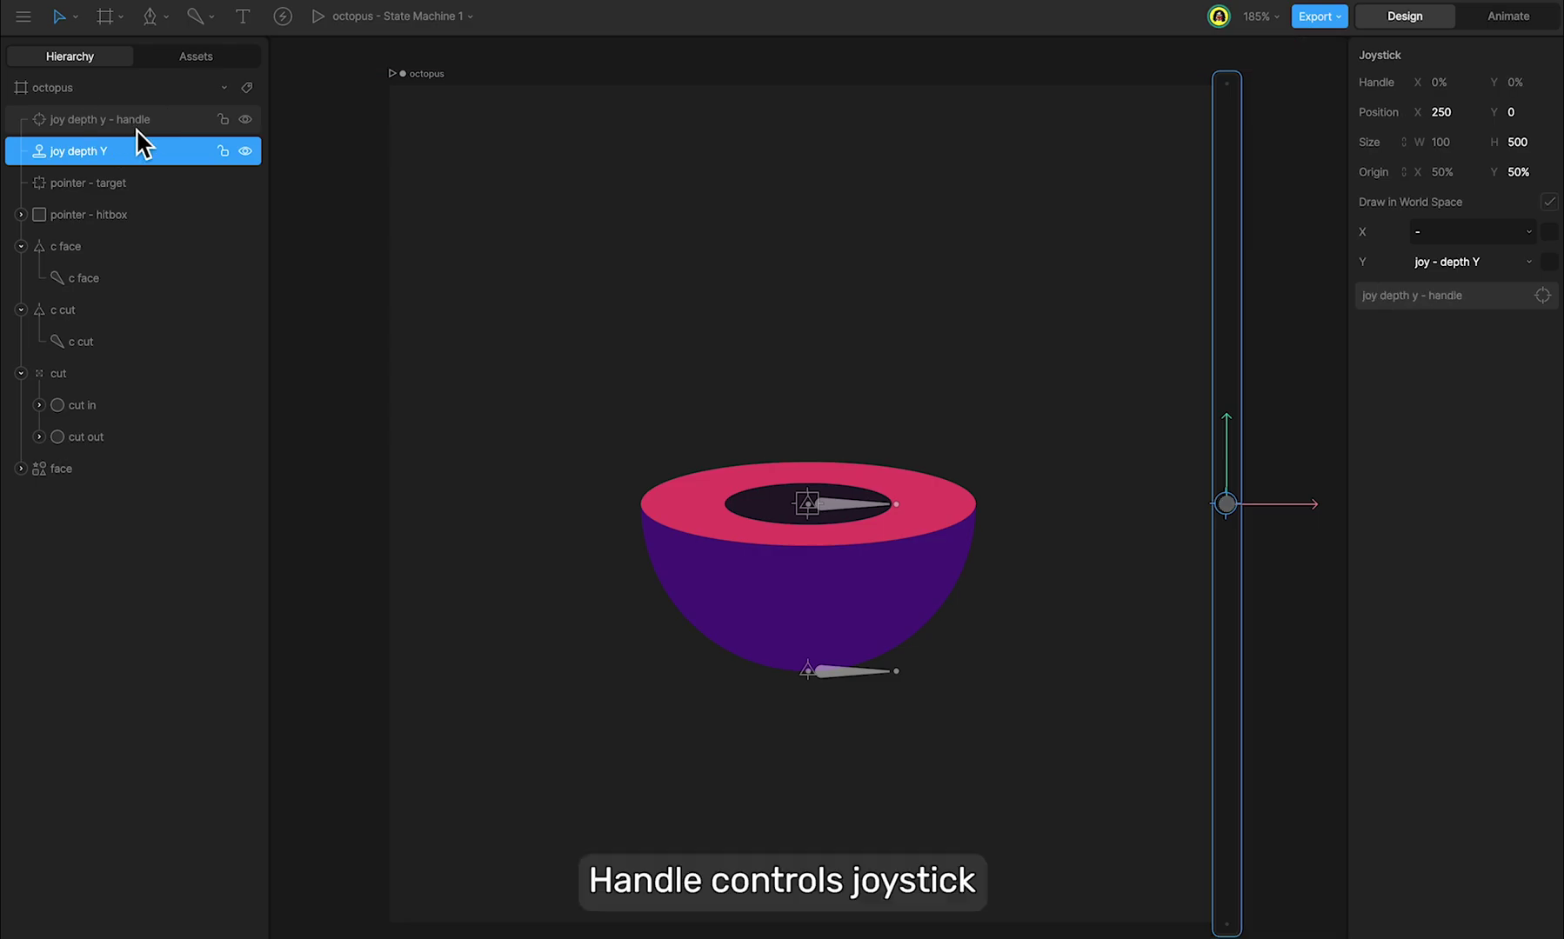
{"action": "mouse_move", "coordinate": [1227, 519]}
{"action": "left_mouse_down"}
{"action": "mouse_move", "coordinate": [1231, 731]}
{"action": "mouse_move", "coordinate": [1230, 270]}
{"action": "mouse_move", "coordinate": [1233, 557]}
{"action": "mouse_move", "coordinate": [1229, 499]}
{"action": "left_mouse_up"}
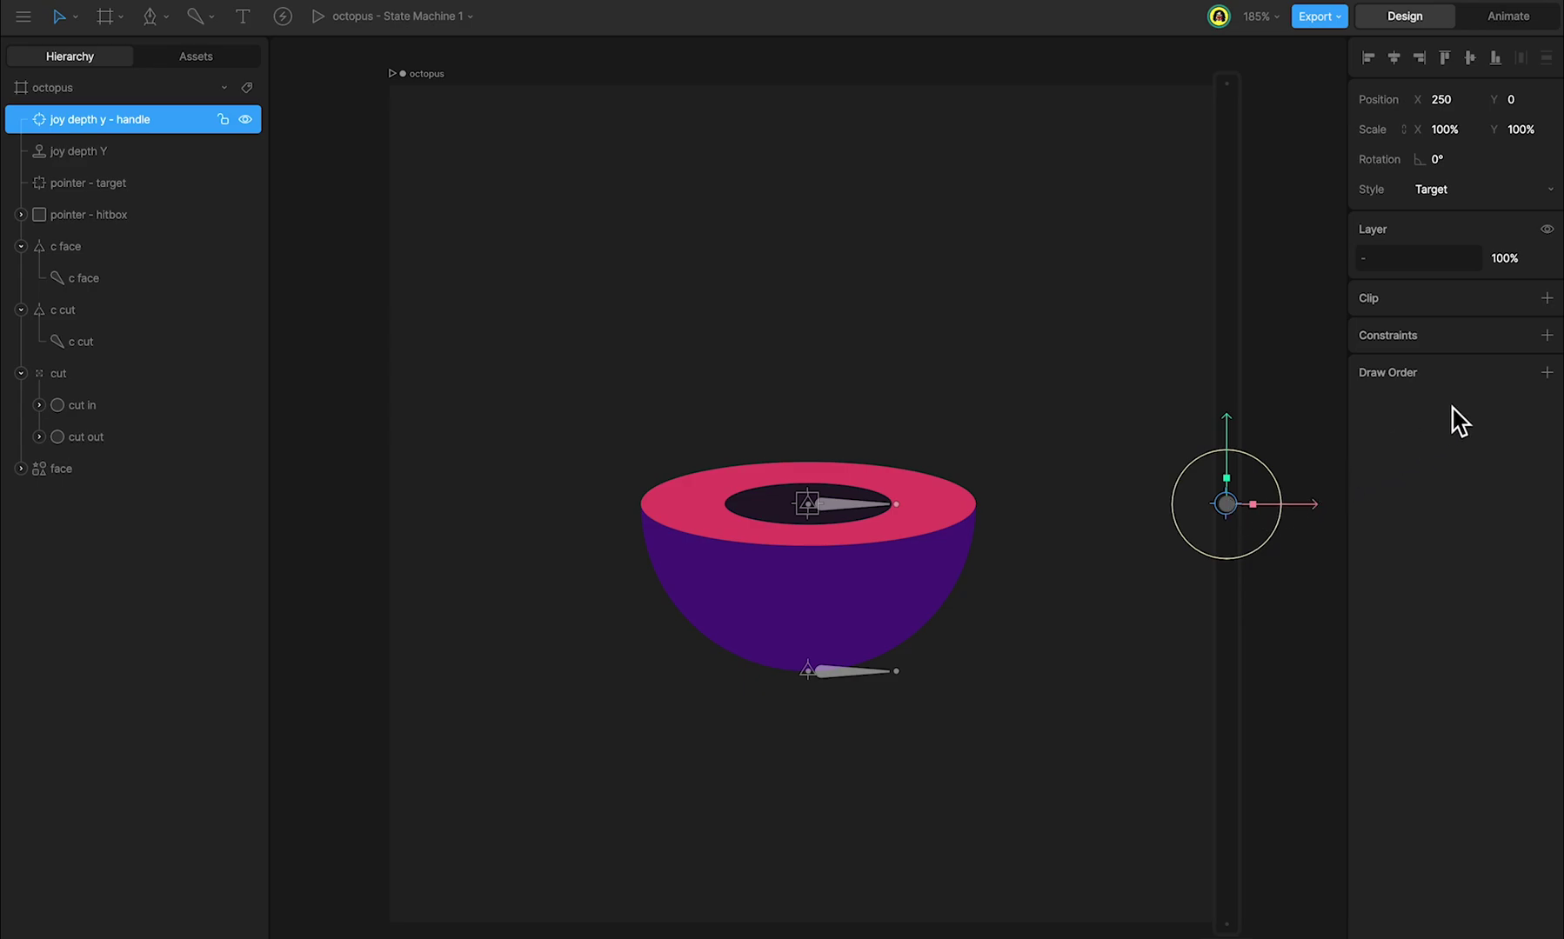
- Add a Translation constraint targeting pointer - target, with Offset on and Copy X off
{"action": "left_click", "coordinate": [1546, 334]}
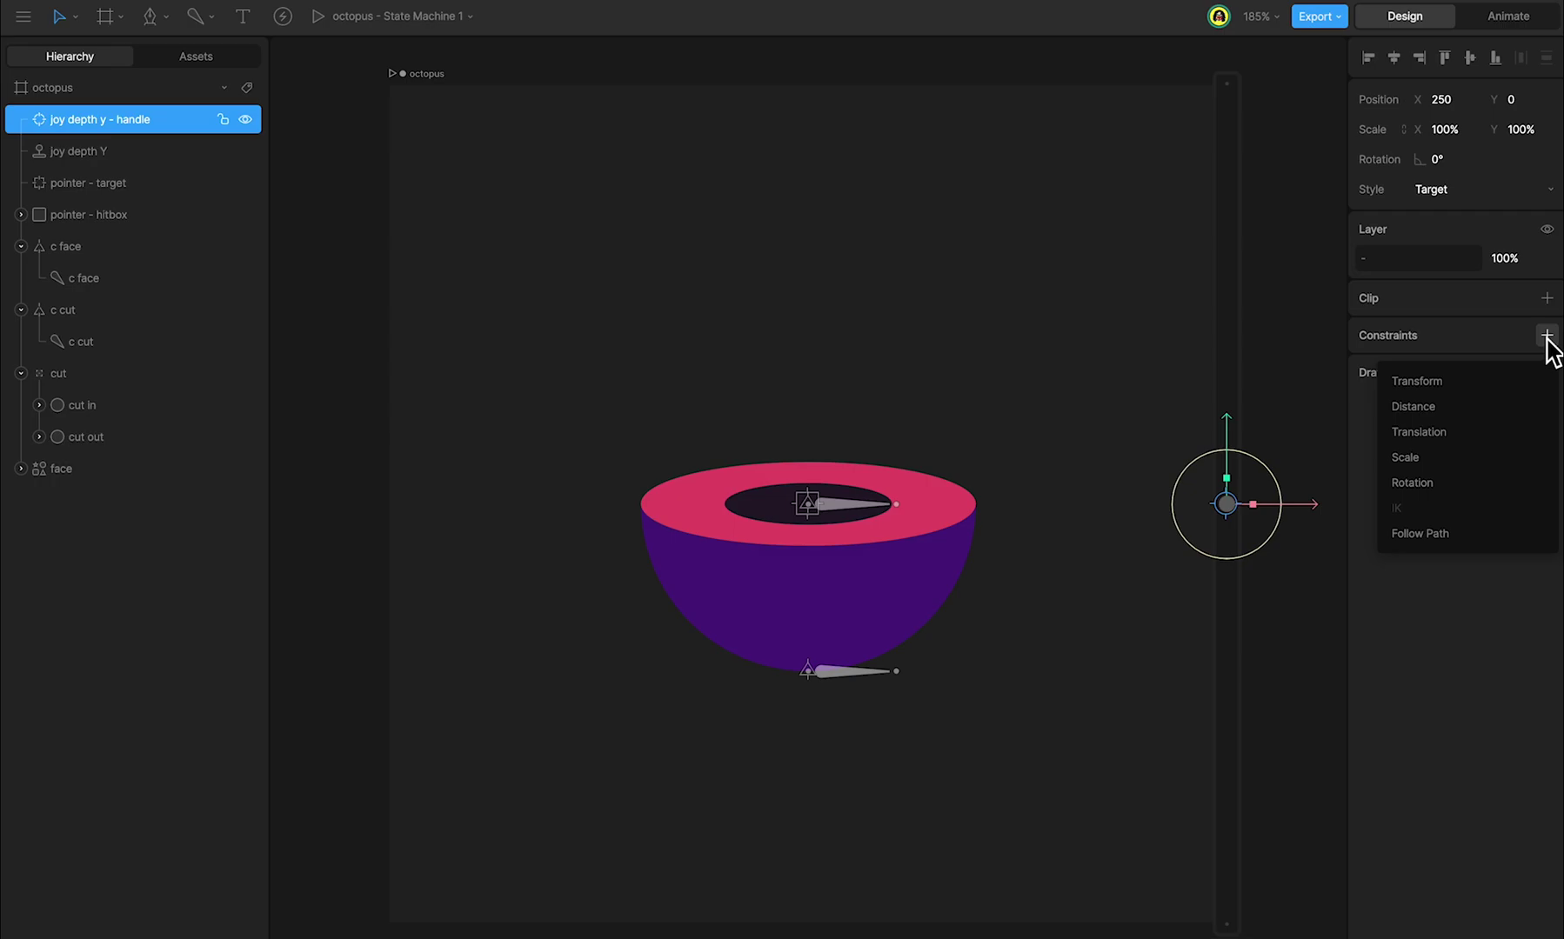
{"action": "left_click", "coordinate": [1473, 432]}
{"action": "left_click", "coordinate": [1369, 365]}
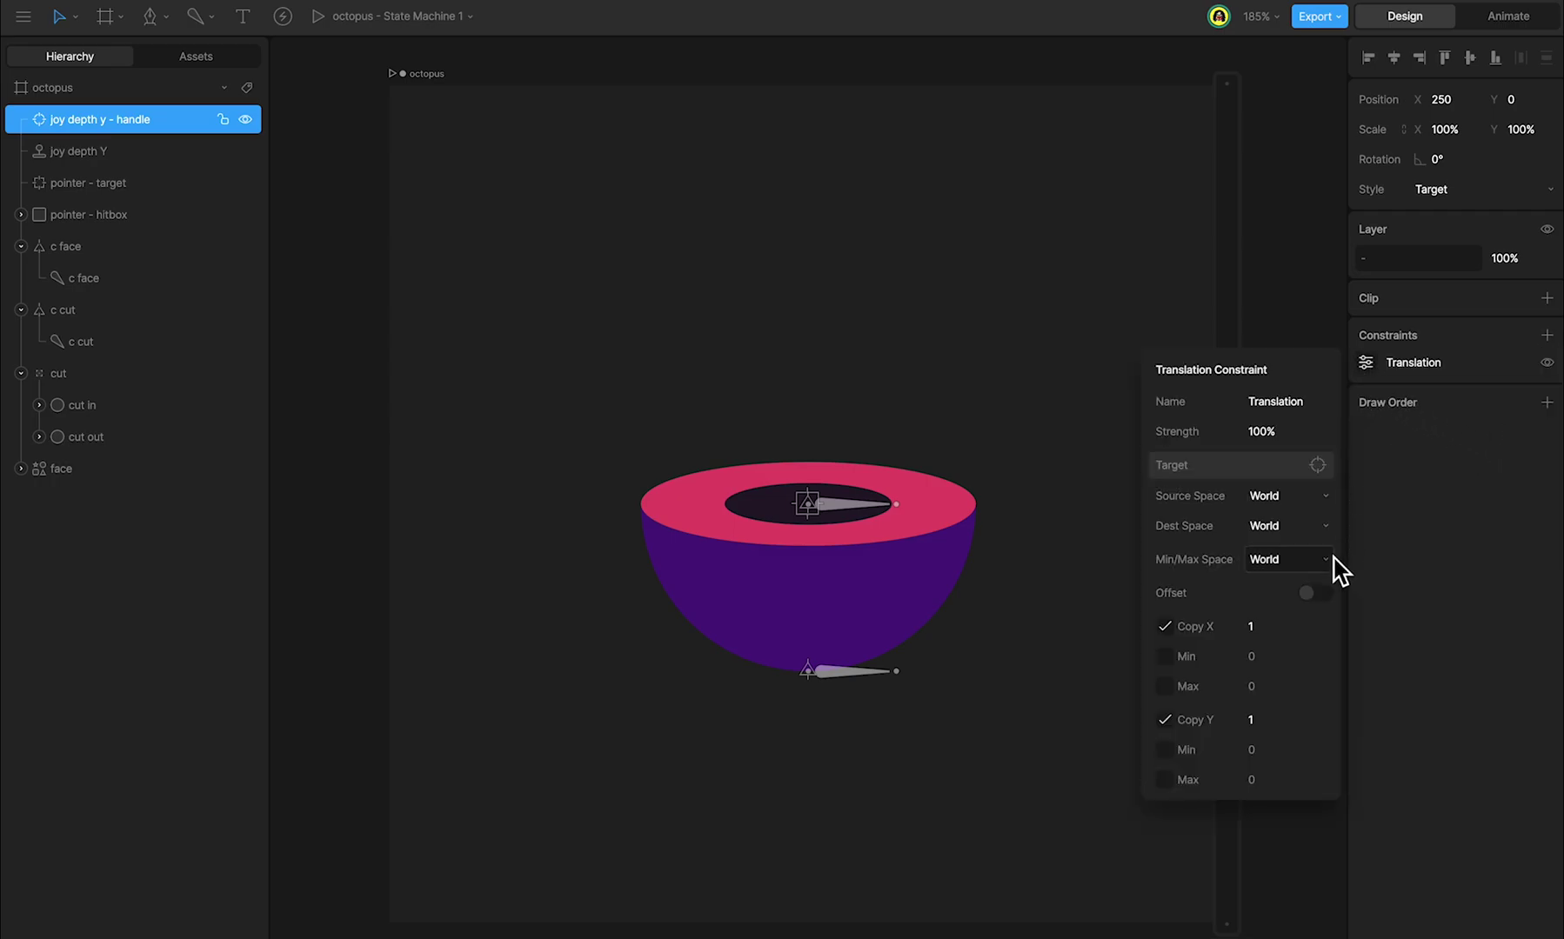
{"action": "left_click", "coordinate": [1319, 595]}
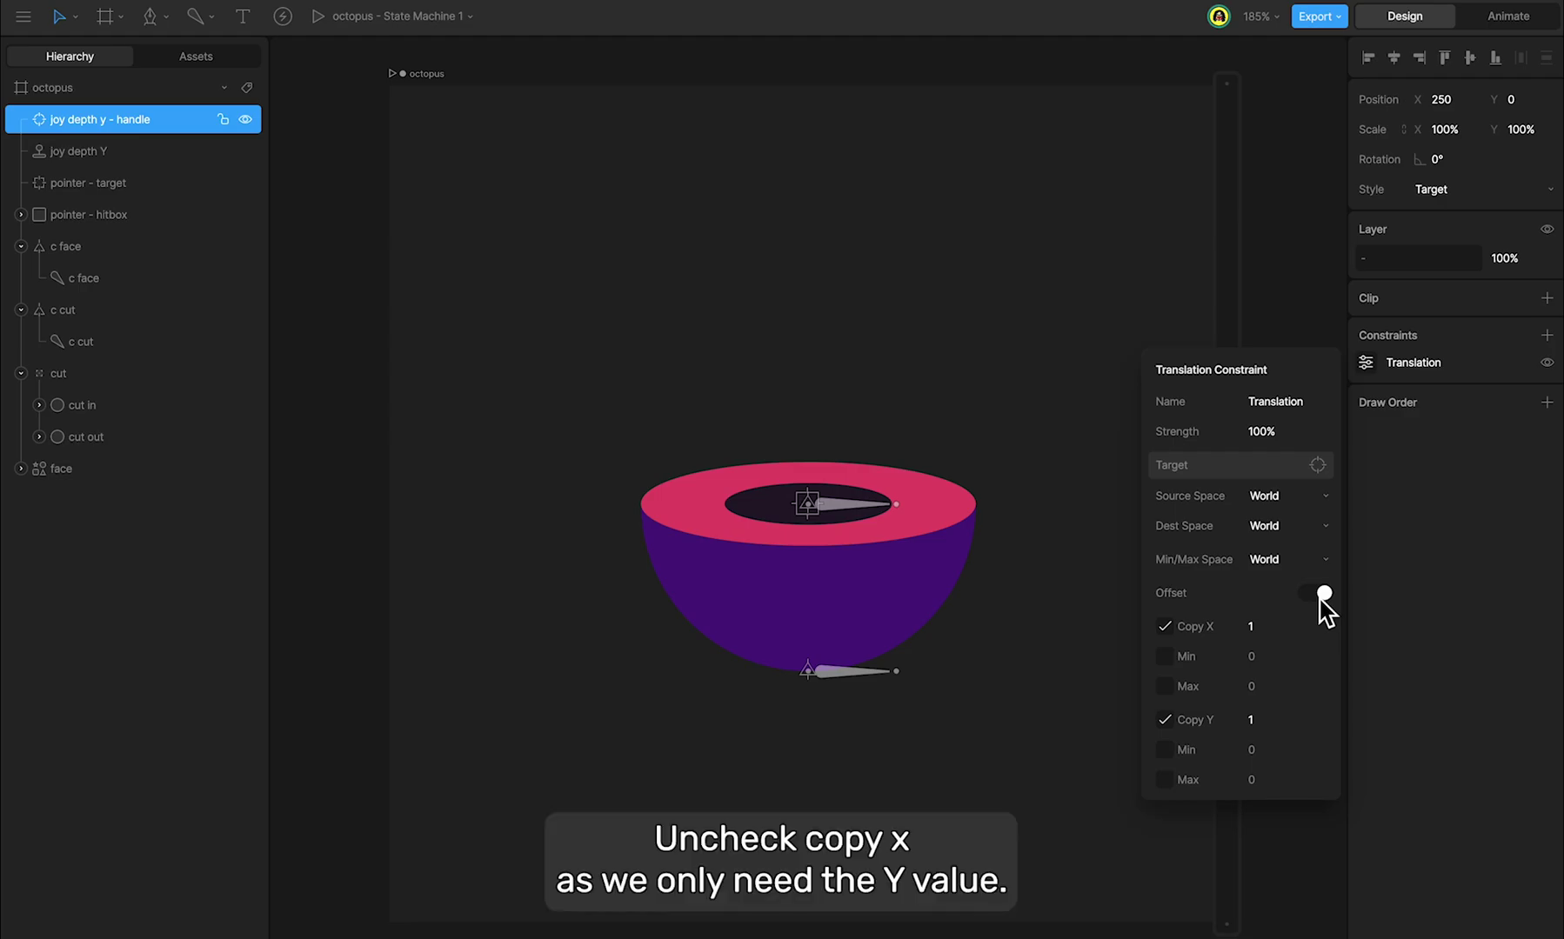
{"action": "left_click", "coordinate": [1163, 627]}
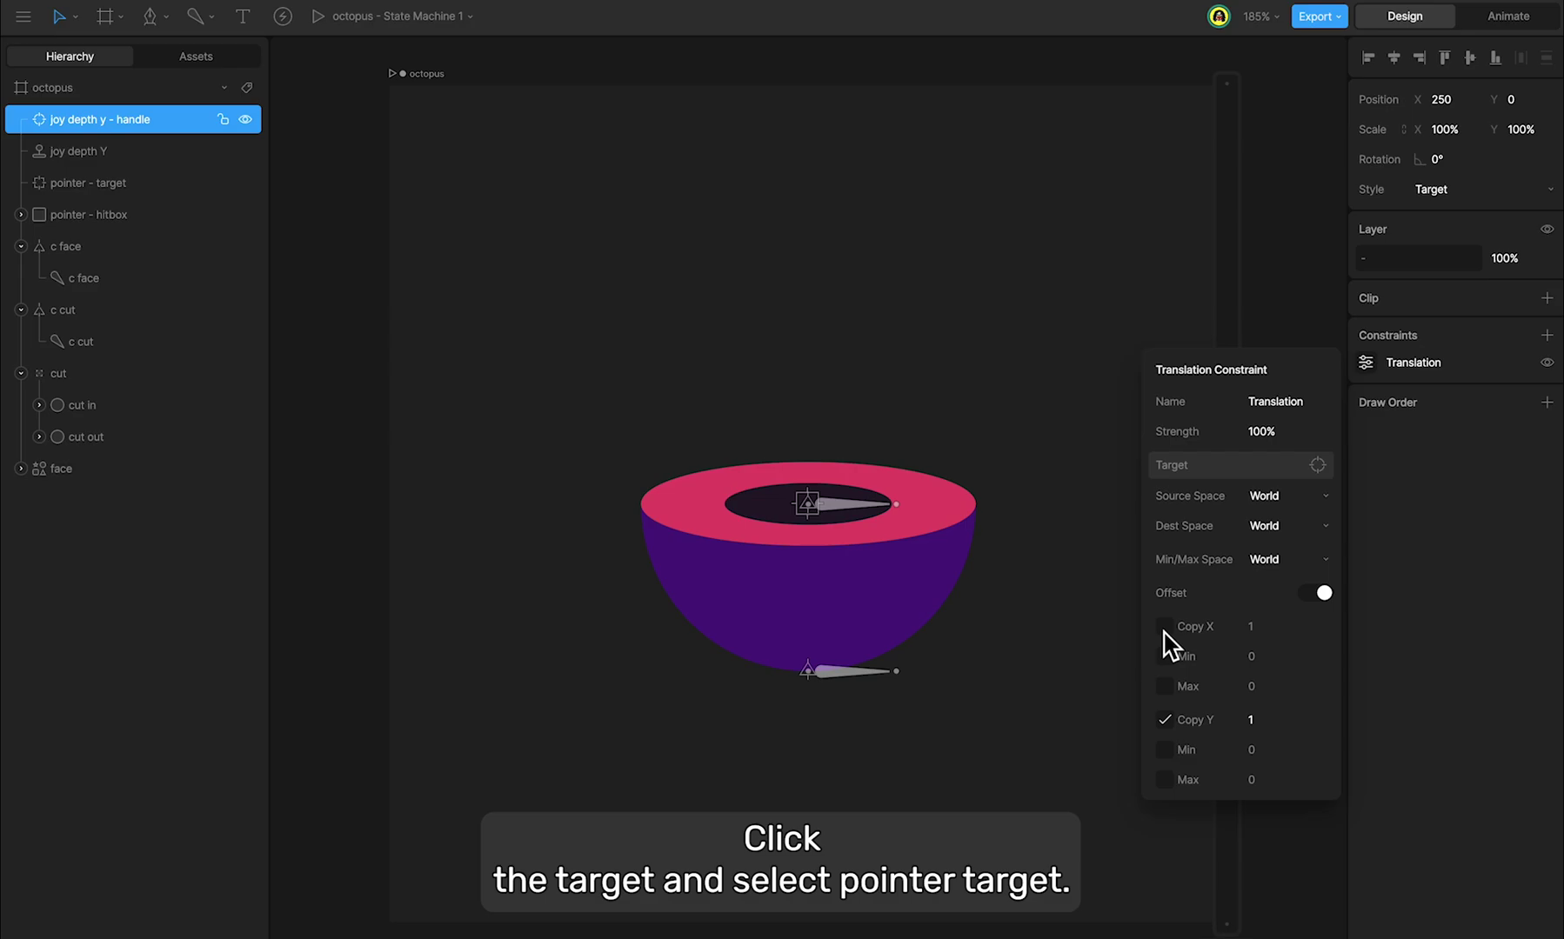
{"action": "left_click", "coordinate": [1237, 469]}
{"action": "left_click", "coordinate": [119, 184]}
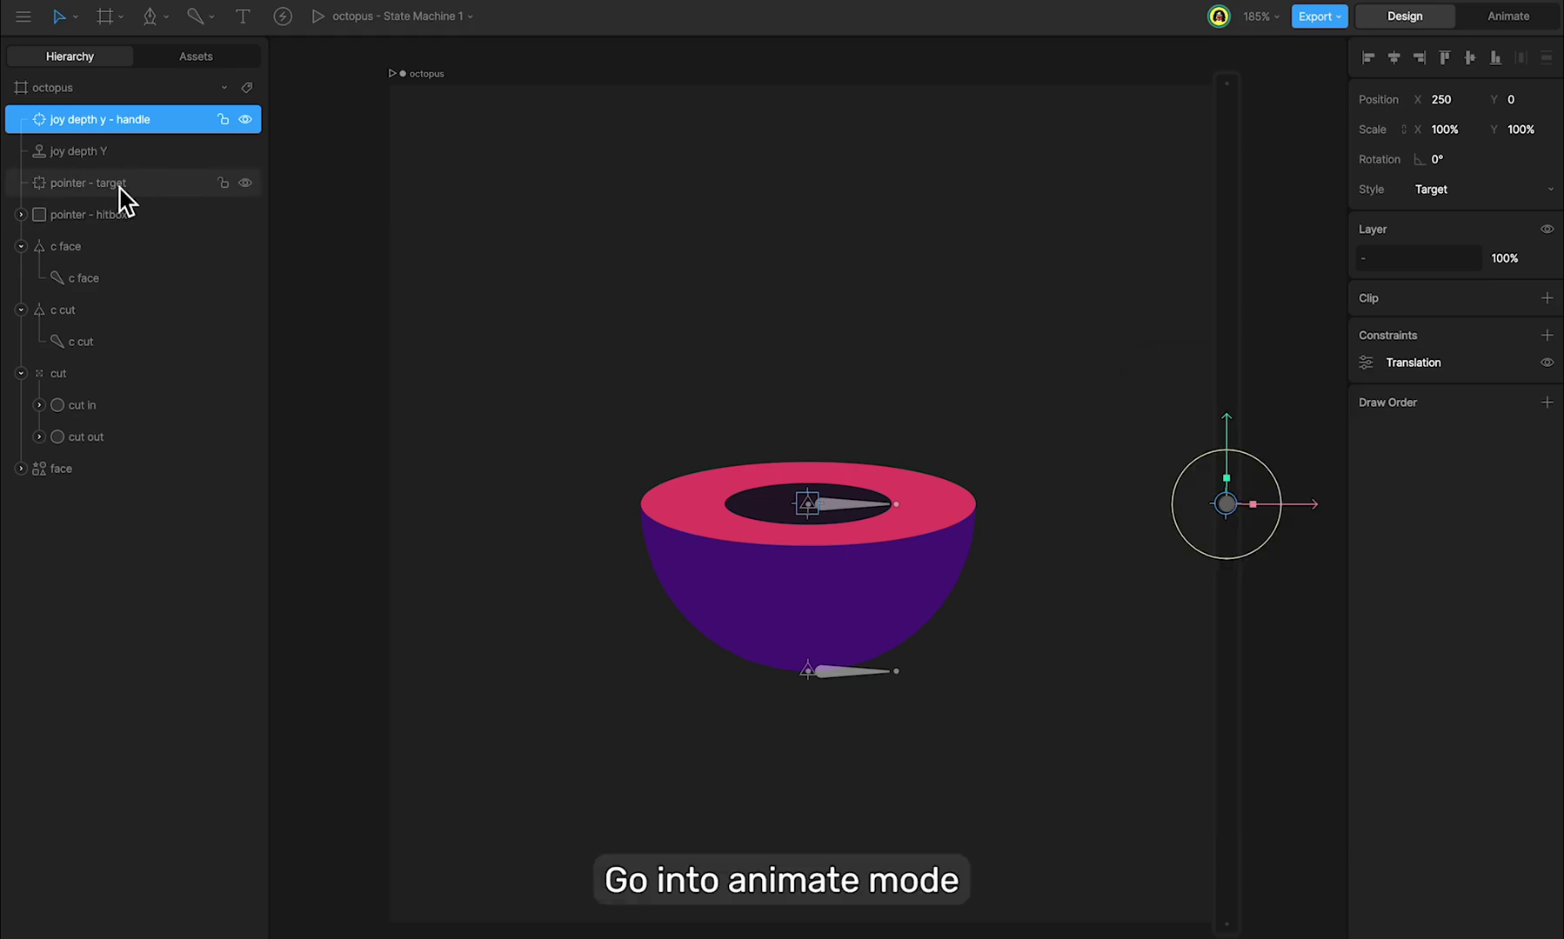
- Play the state machine in Animate mode to test the pointer-driven rig
{"action": "left_click", "coordinate": [1508, 17]}
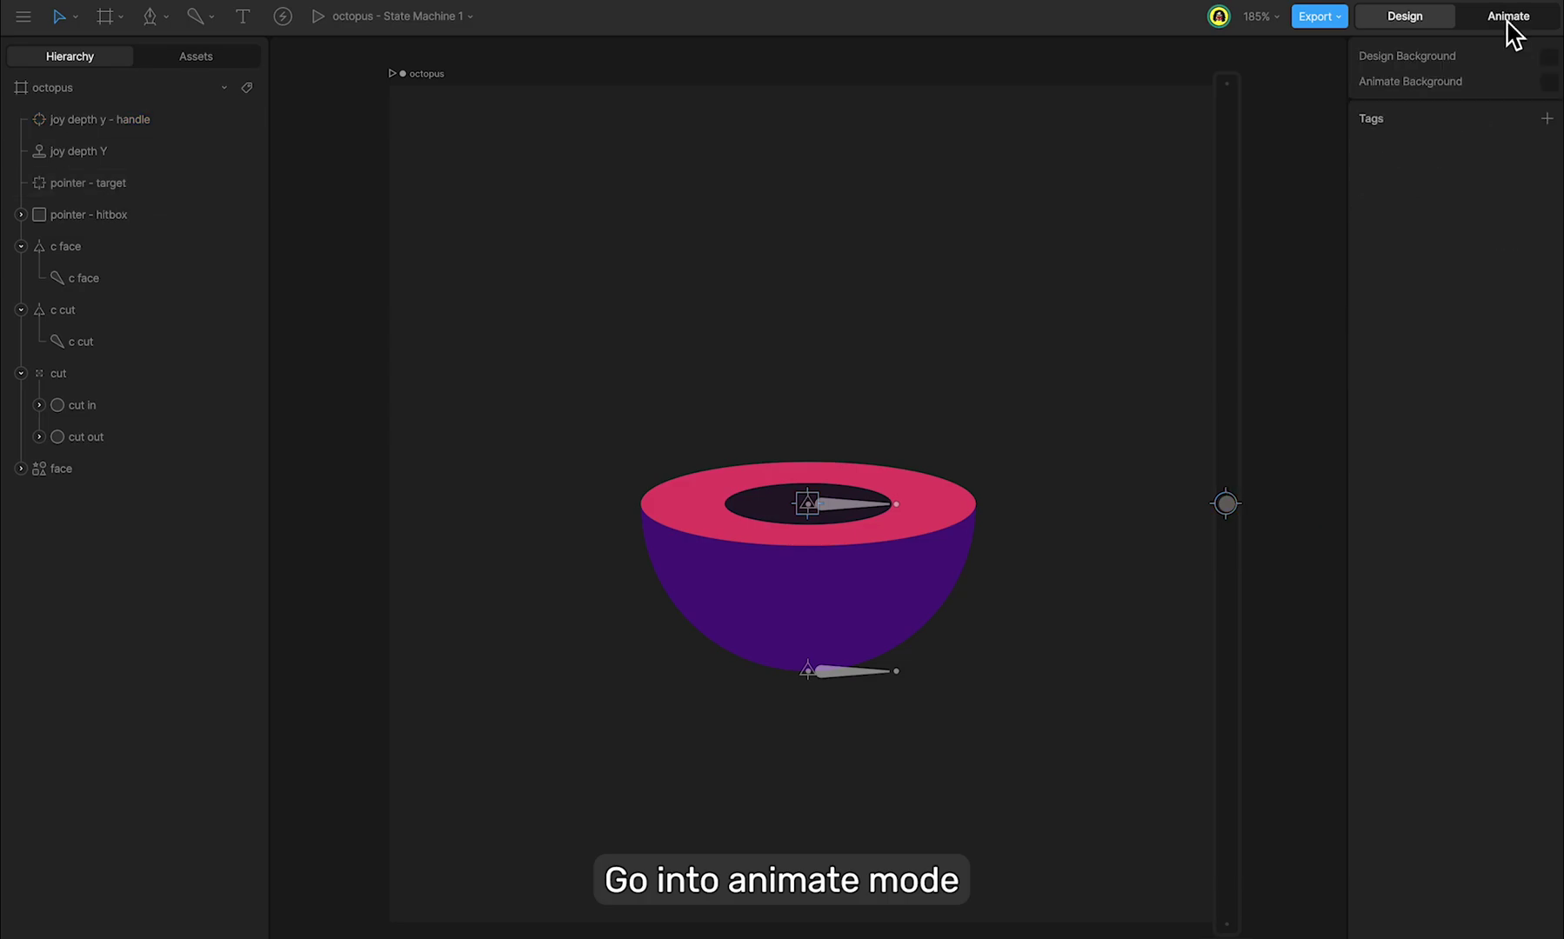
{"action": "left_click", "coordinate": [1509, 18]}
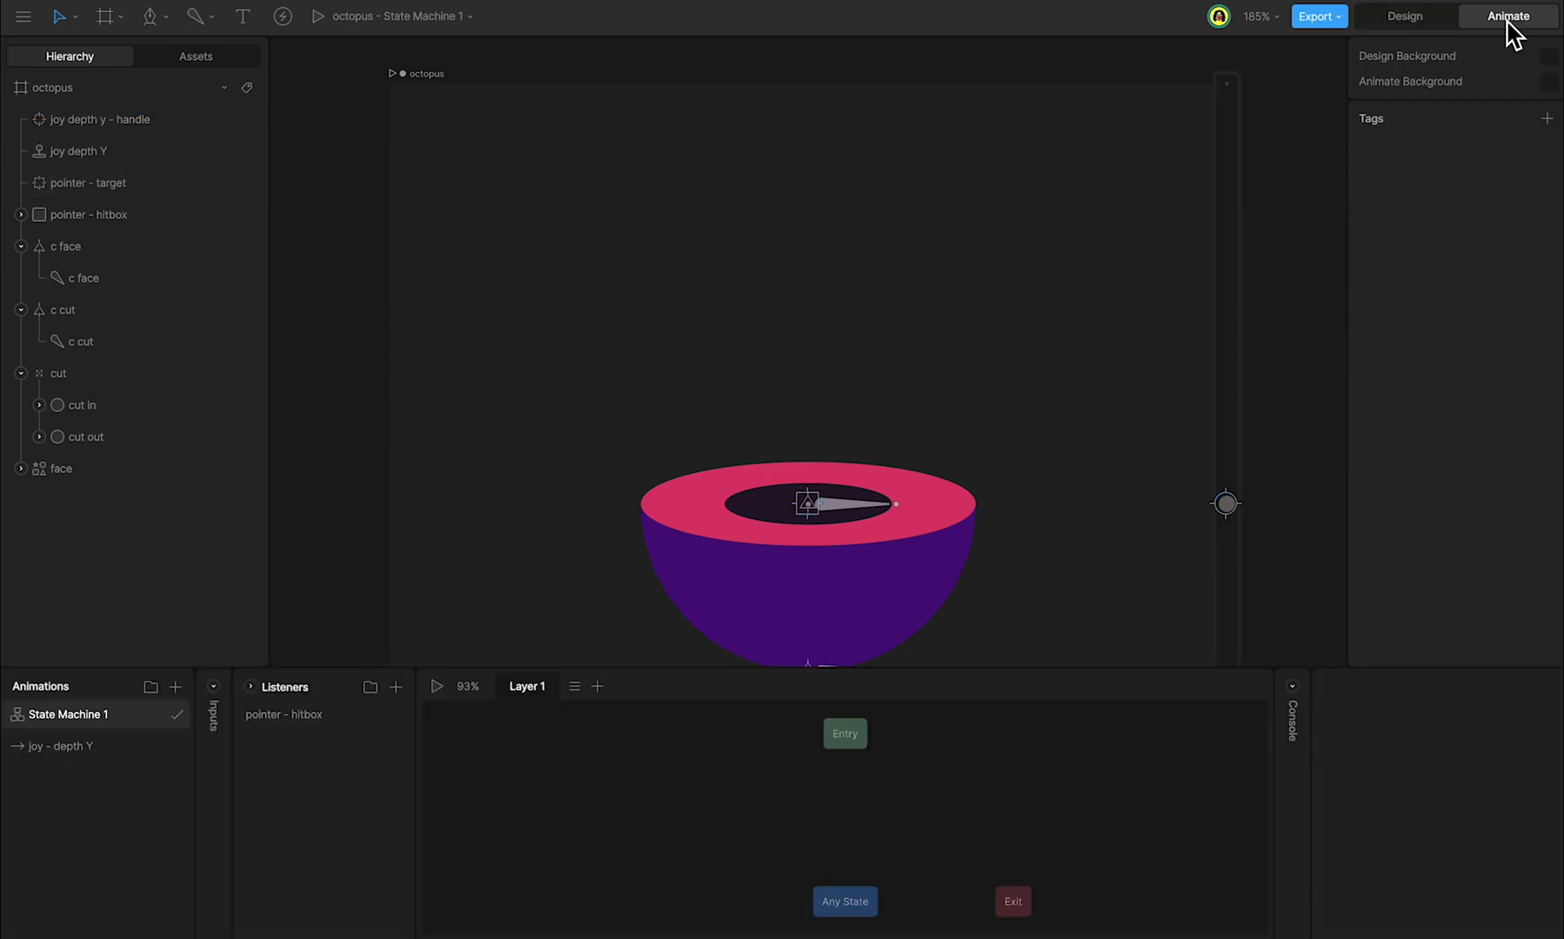
{"action": "key", "text": "shift+1"}
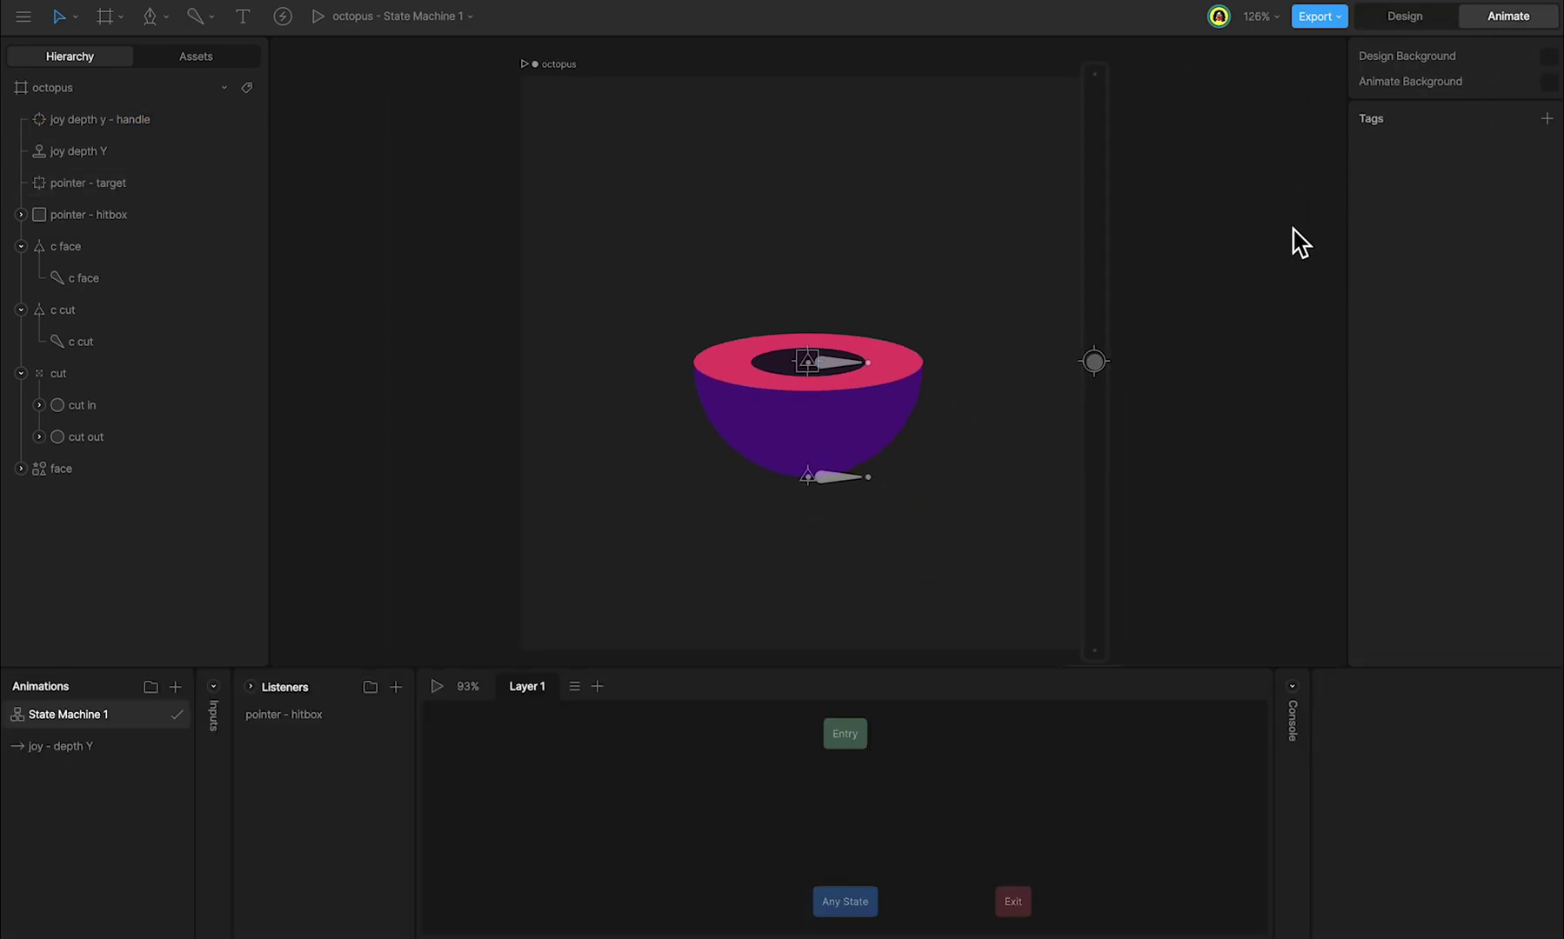
{"action": "key", "text": "space"}
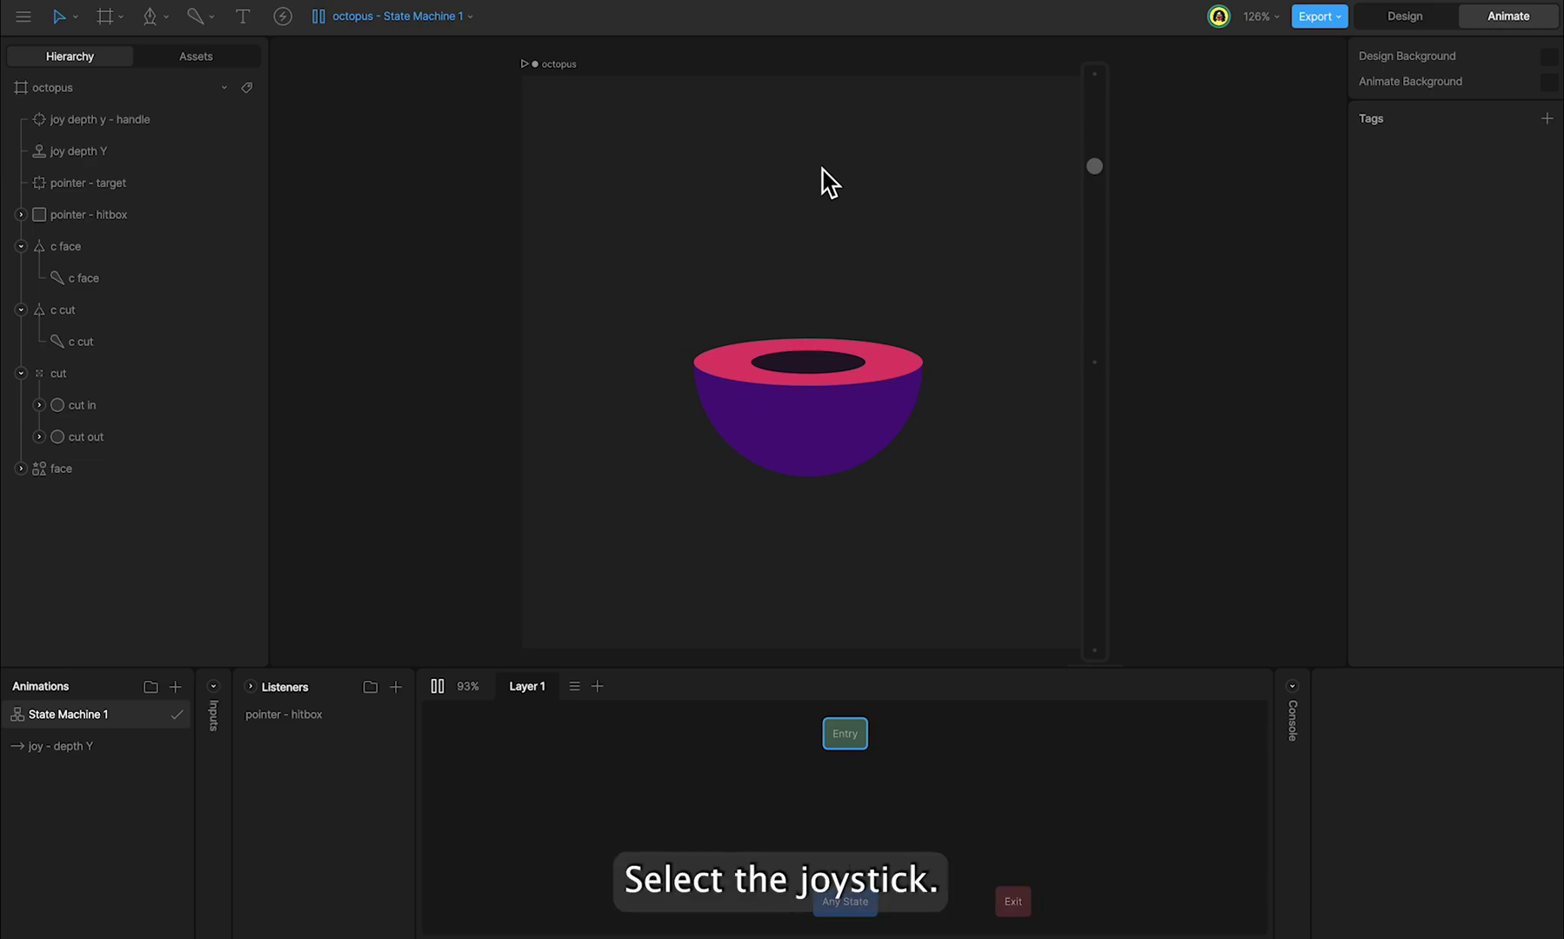
{"action": "key", "text": "Tab"}
- Invert joy depth Y's vertical axis and replay to confirm the bowl deforms correctly
{"action": "left_click", "coordinate": [1093, 203]}
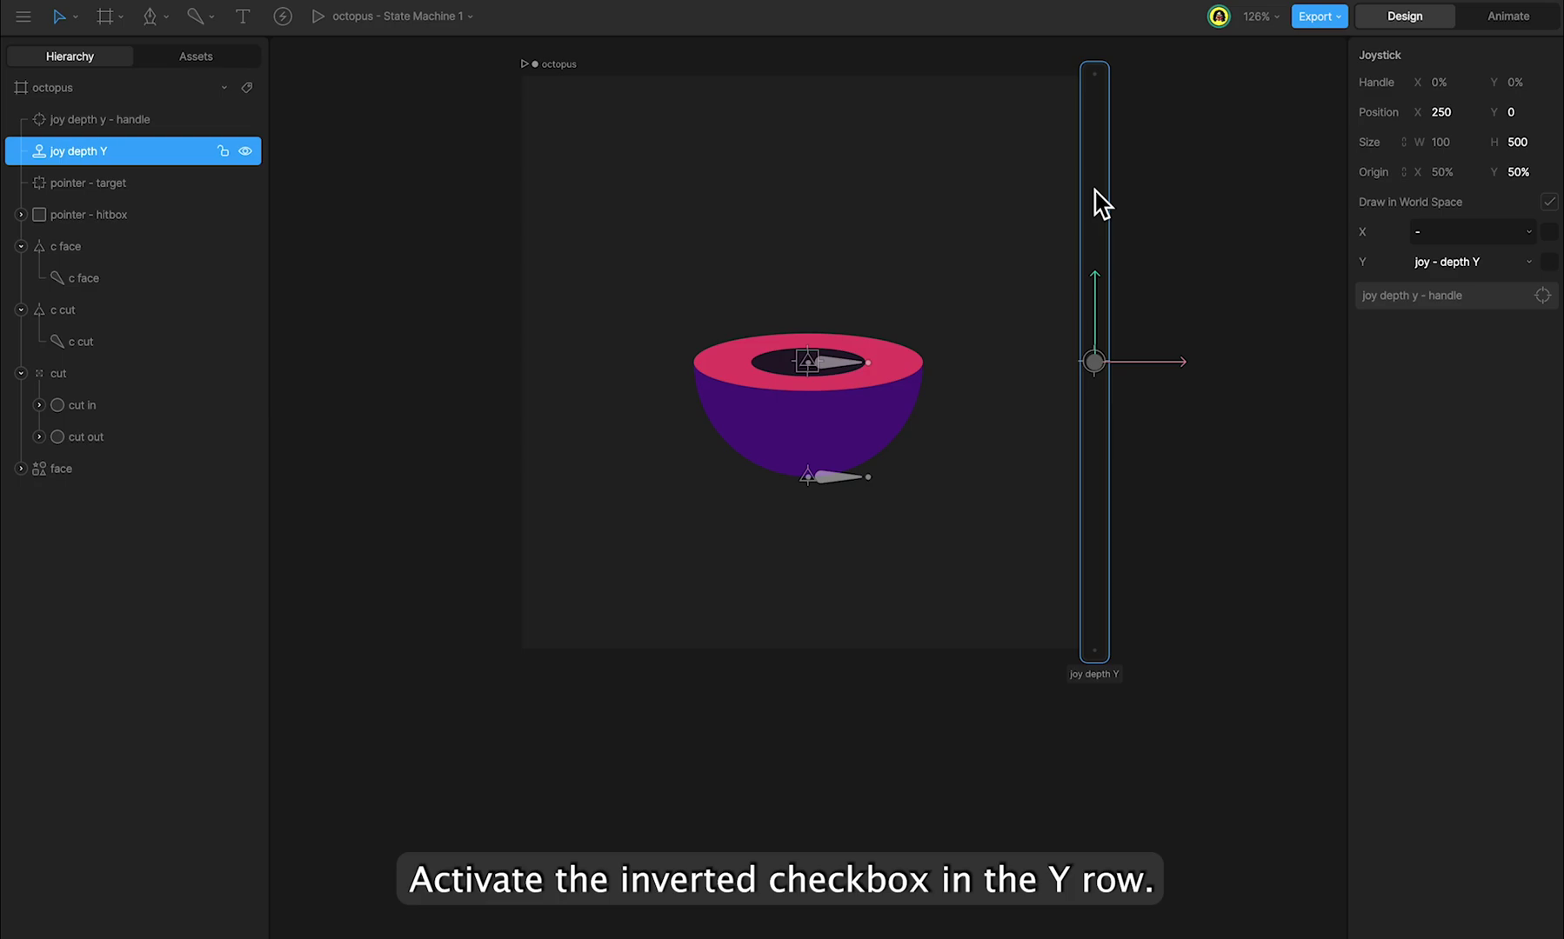
{"action": "left_click", "coordinate": [1549, 262]}
{"action": "key", "text": "Tab"}
{"action": "key", "text": "space"}
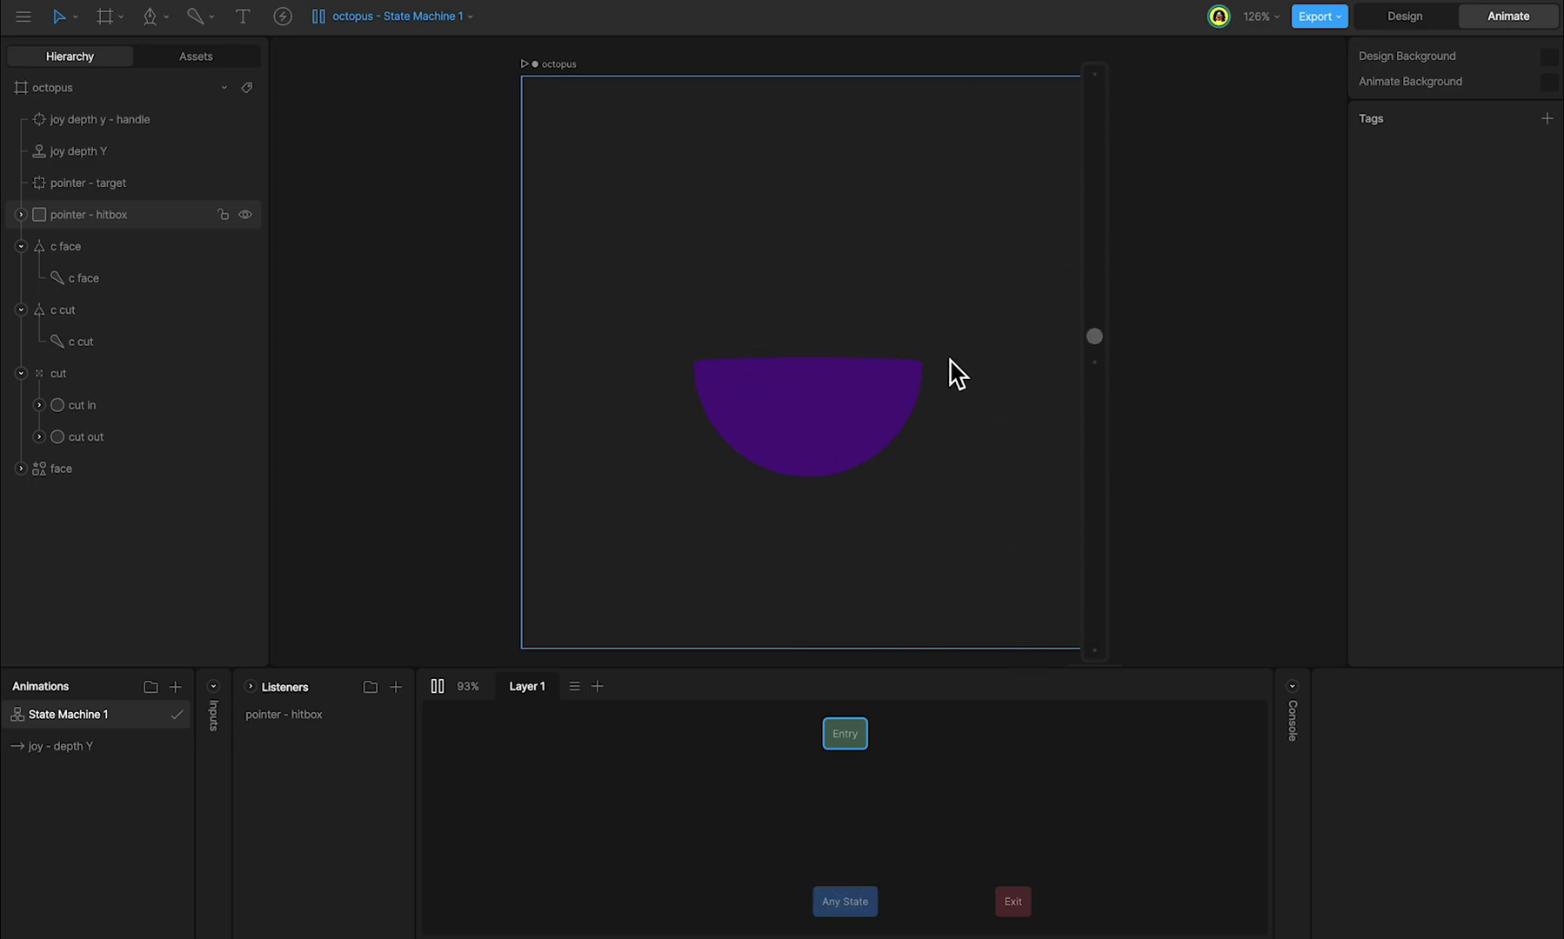
{"action": "key", "text": "Tab"}
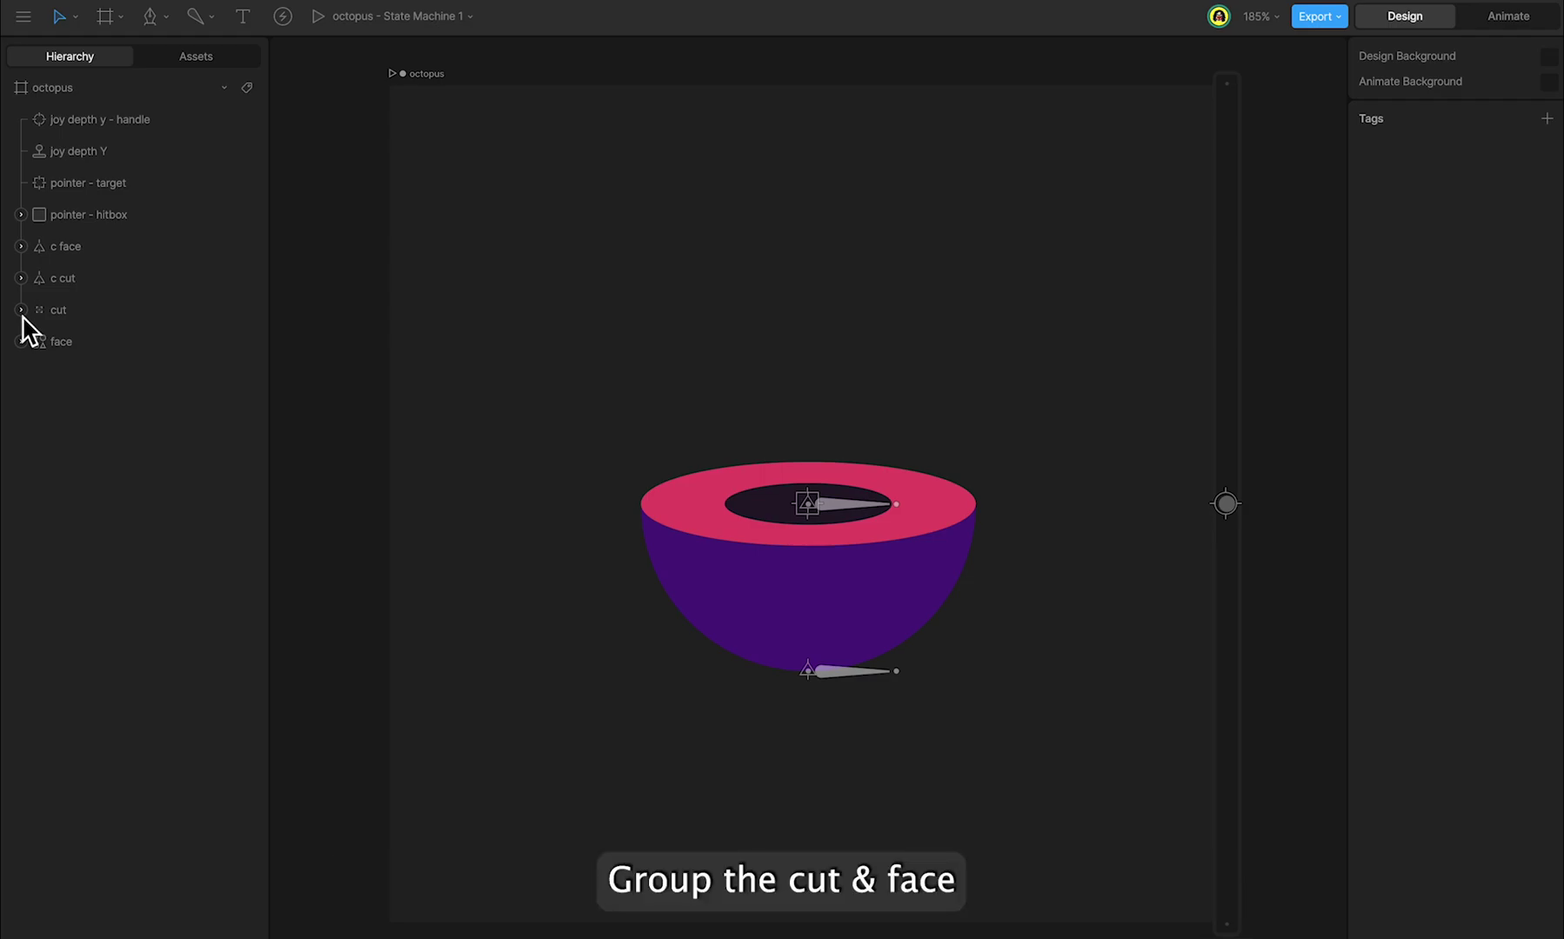
- Group the face and cut layers and name the group 'semi - design'
{"action": "left_click", "coordinate": [69, 343]}
{"action": "left_click", "coordinate": [71, 310], "text": "shift"}
{"action": "key", "text": "ctrl+g"}
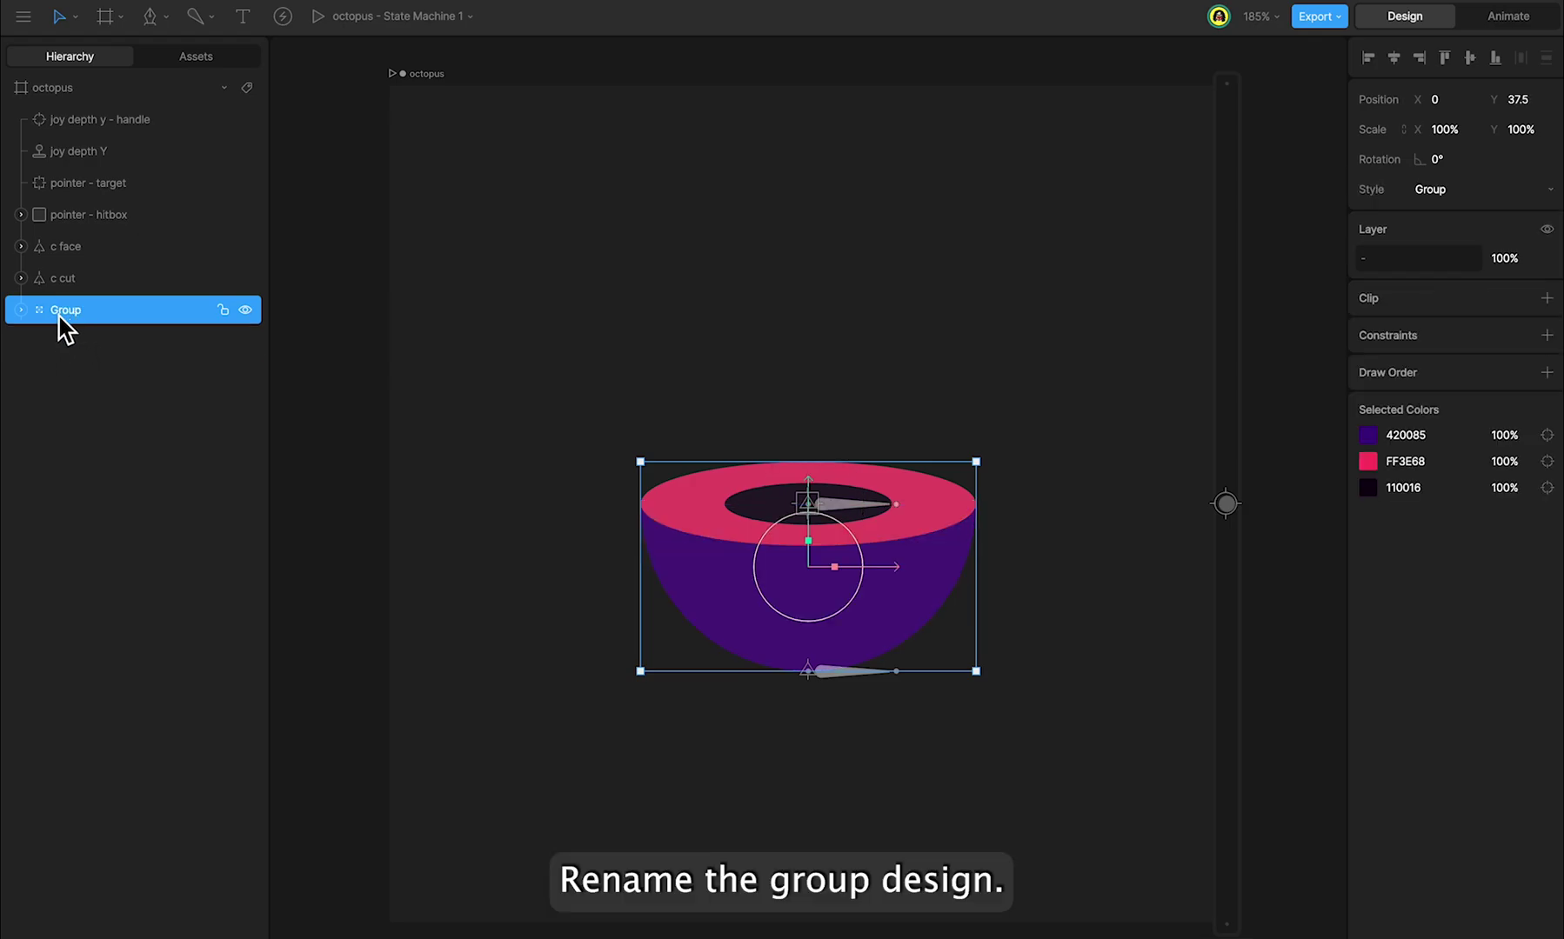
{"action": "double_click", "coordinate": [91, 311]}
{"action": "type", "text": "semi - design"}
{"action": "key", "text": "Return"}
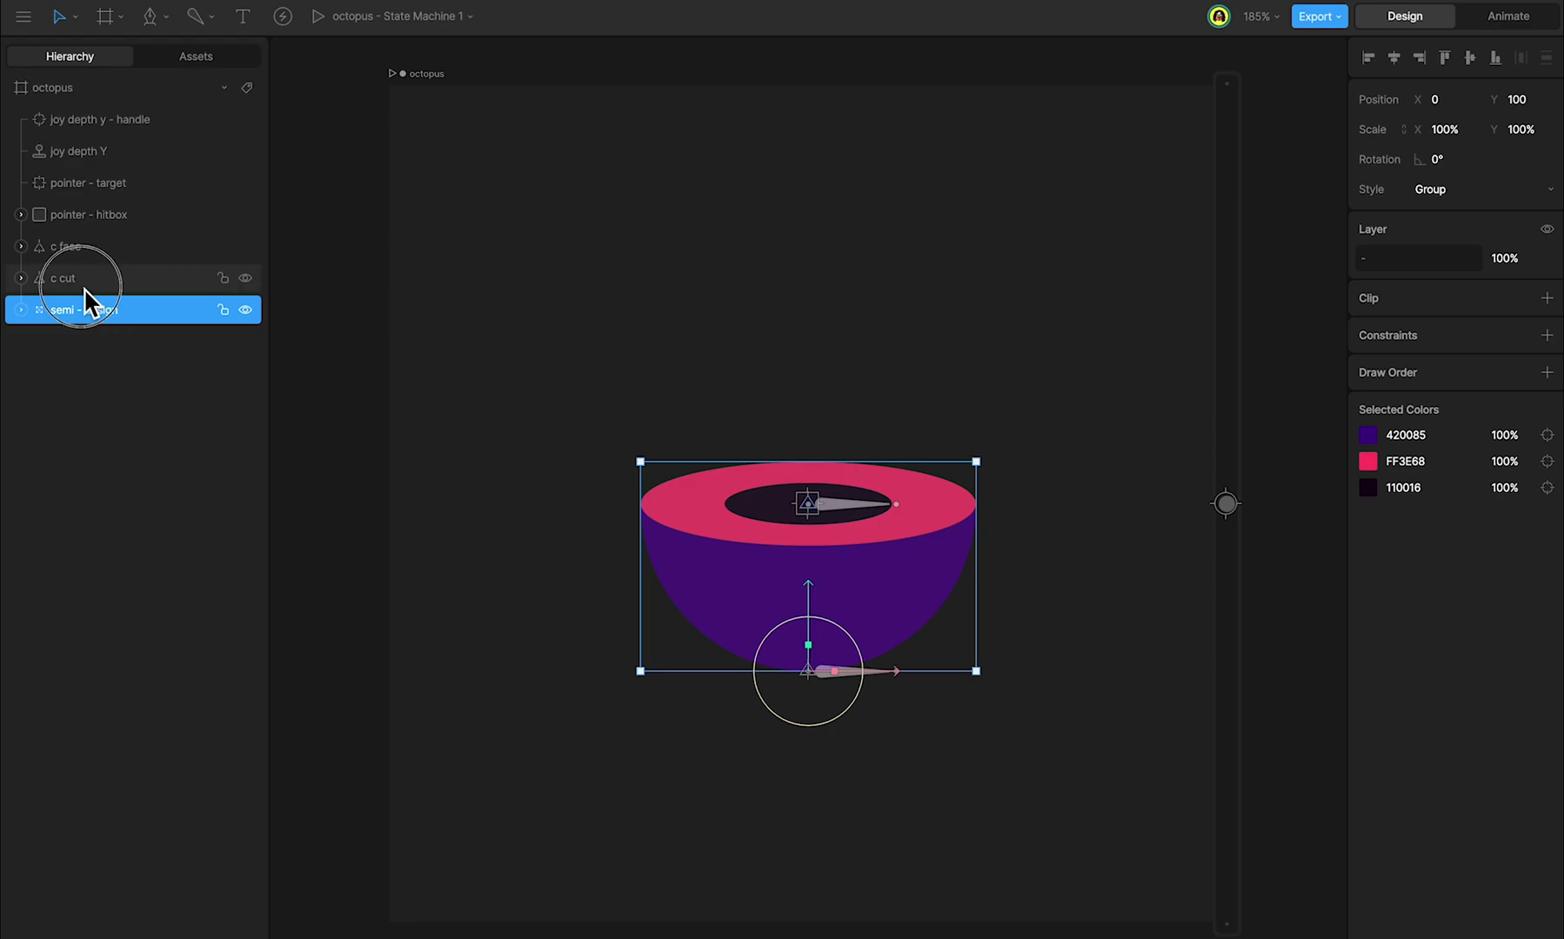
- Group the c cut and c face layers and name the group 'semi - controls'
{"action": "left_click", "coordinate": [83, 285]}
{"action": "left_click", "coordinate": [88, 249], "text": "shift"}
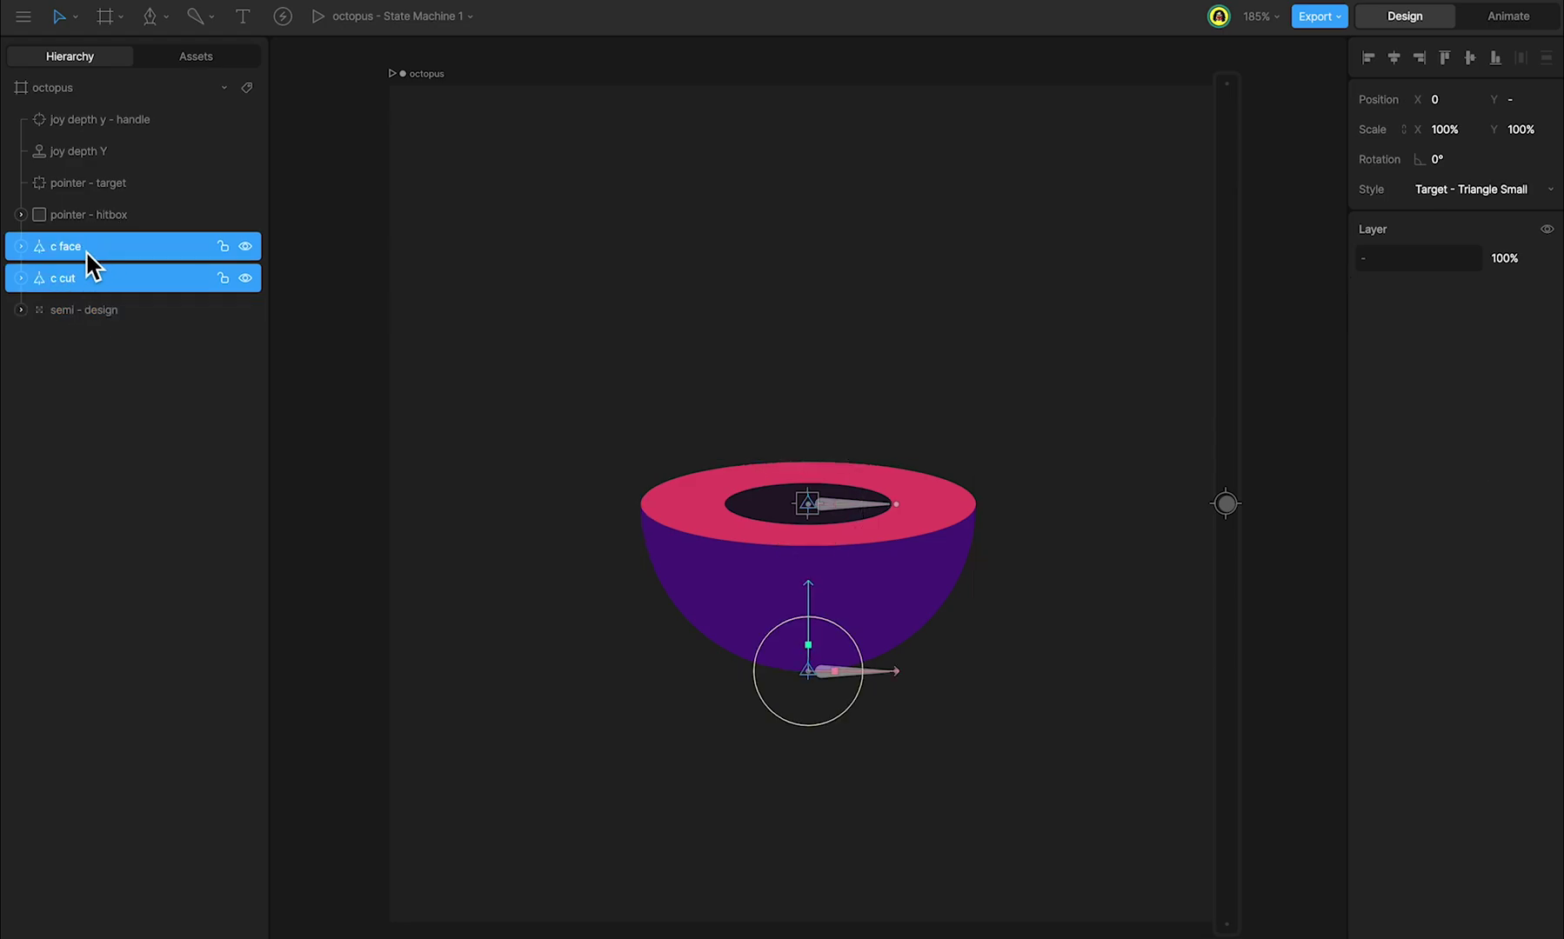
{"action": "key", "text": "ctrl+g"}
{"action": "double_click", "coordinate": [112, 247]}
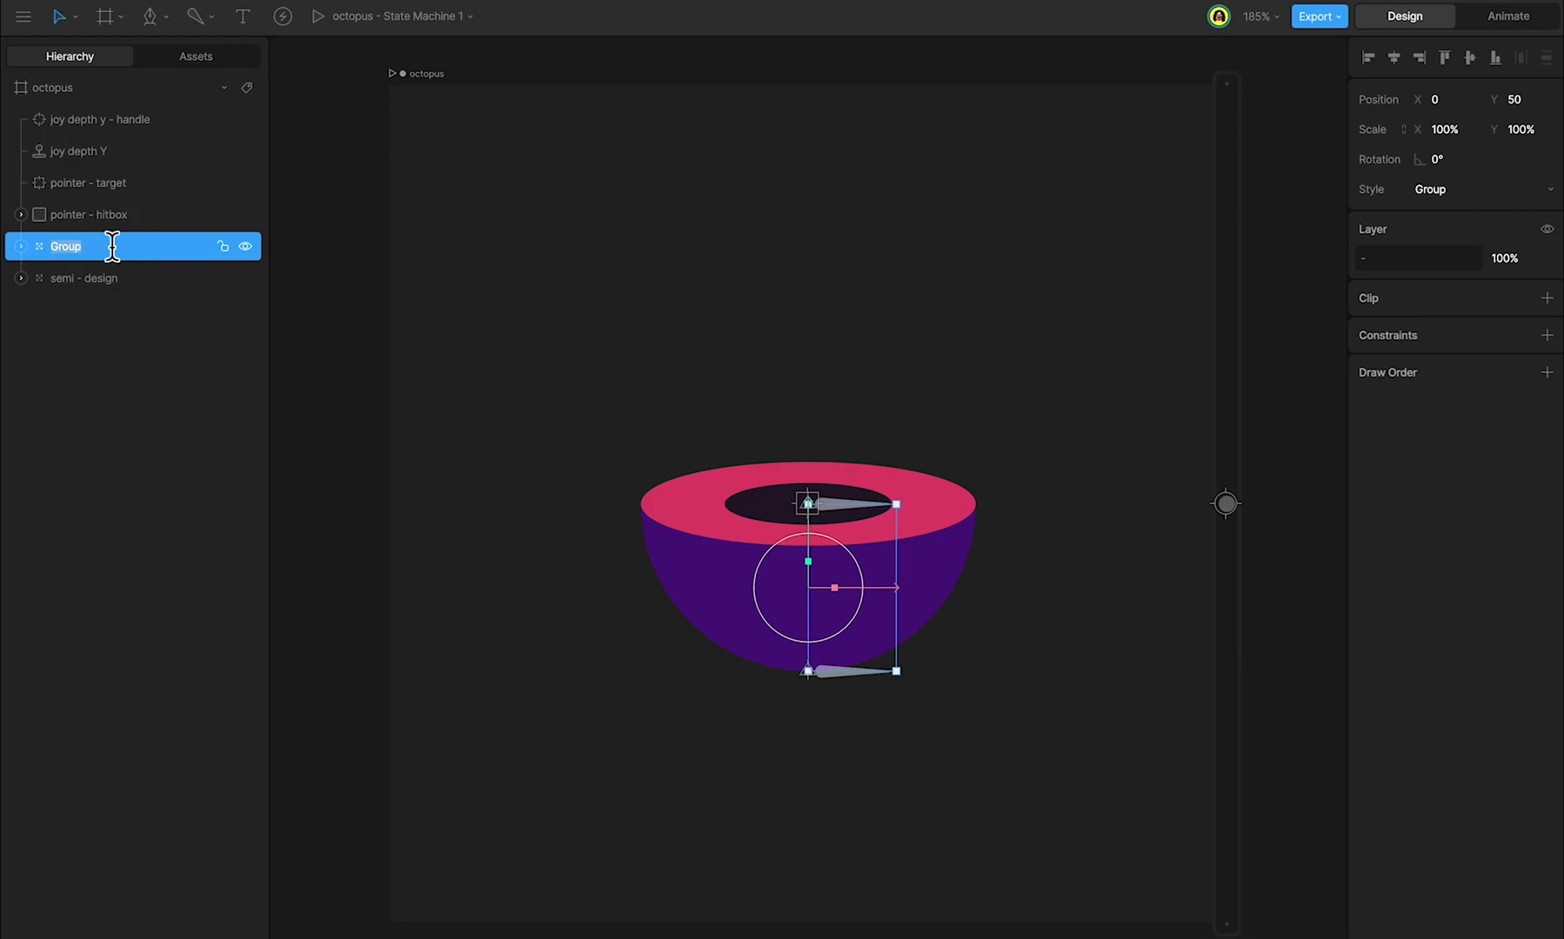
{"action": "type", "text": "semi - controls"}
{"action": "key", "text": "Return"}
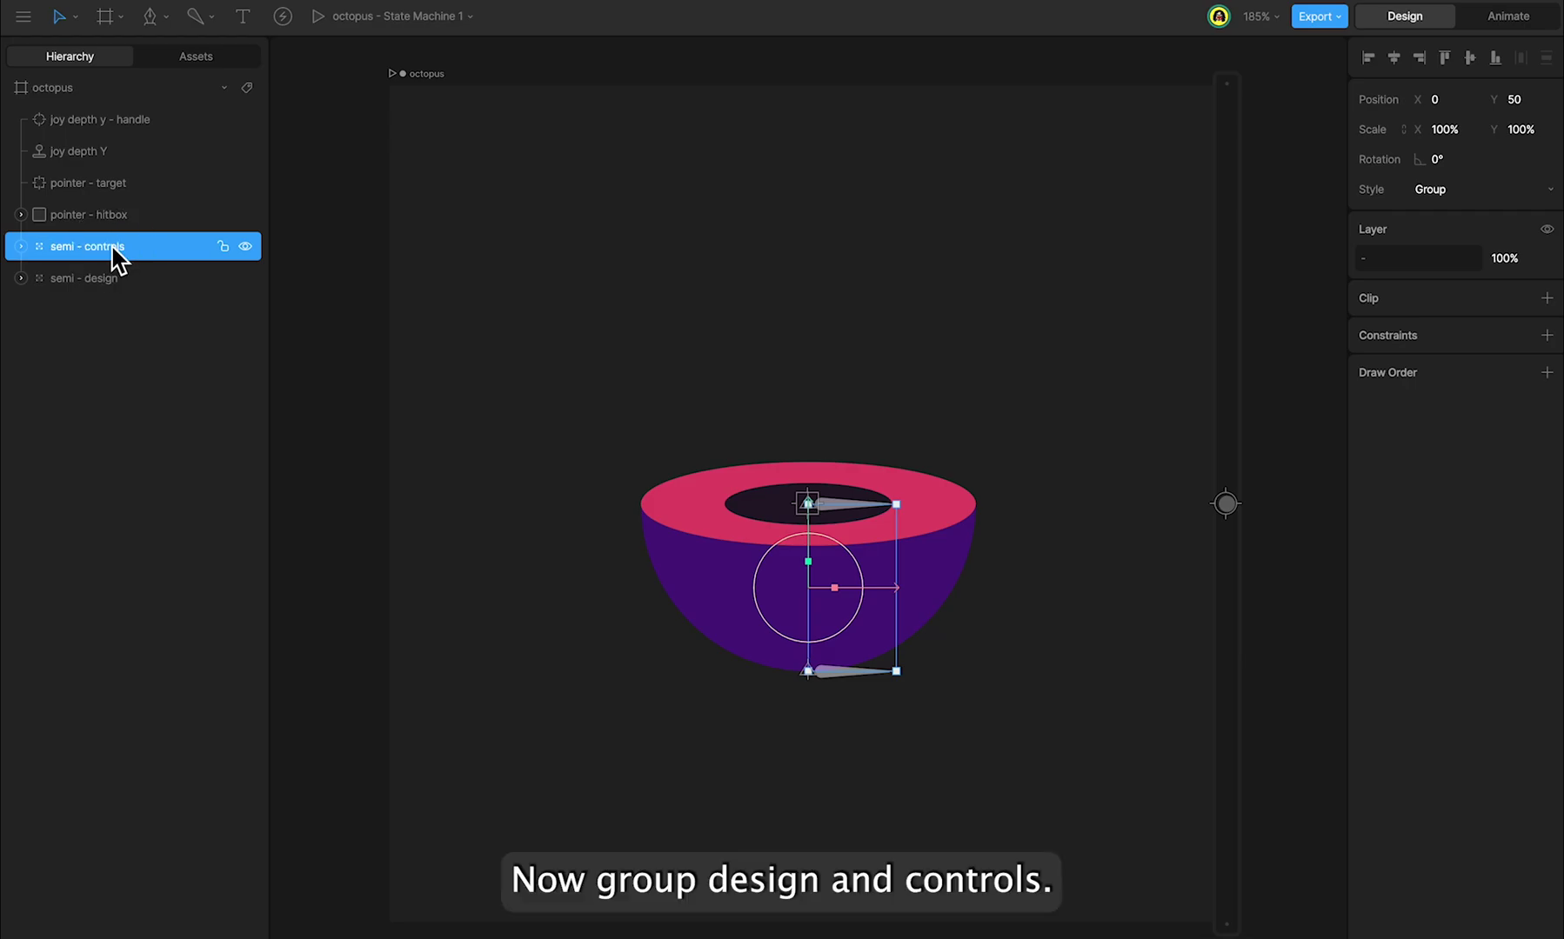
- Group semi - controls and semi - design together as 'semi - parallax'
{"action": "left_click", "coordinate": [114, 279], "text": "shift"}
{"action": "key", "text": "ctrl+g"}
{"action": "key", "text": "f"}
{"action": "left_click", "coordinate": [20, 246]}
{"action": "double_click", "coordinate": [103, 251]}
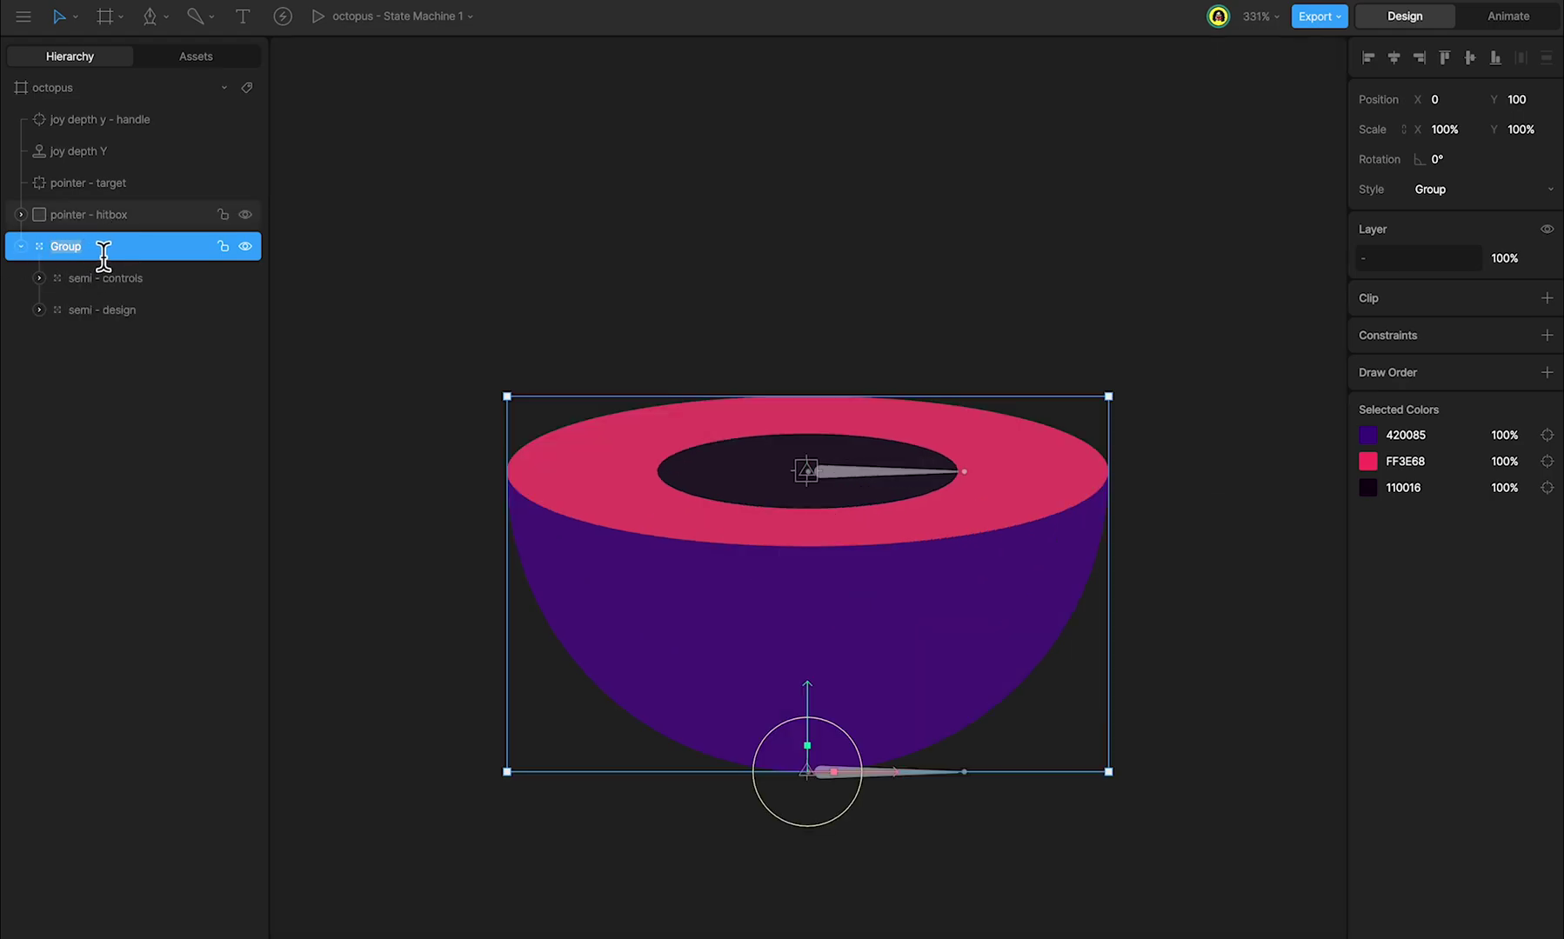
{"action": "type", "text": "semi - parallax"}
{"action": "key", "text": "Return"}
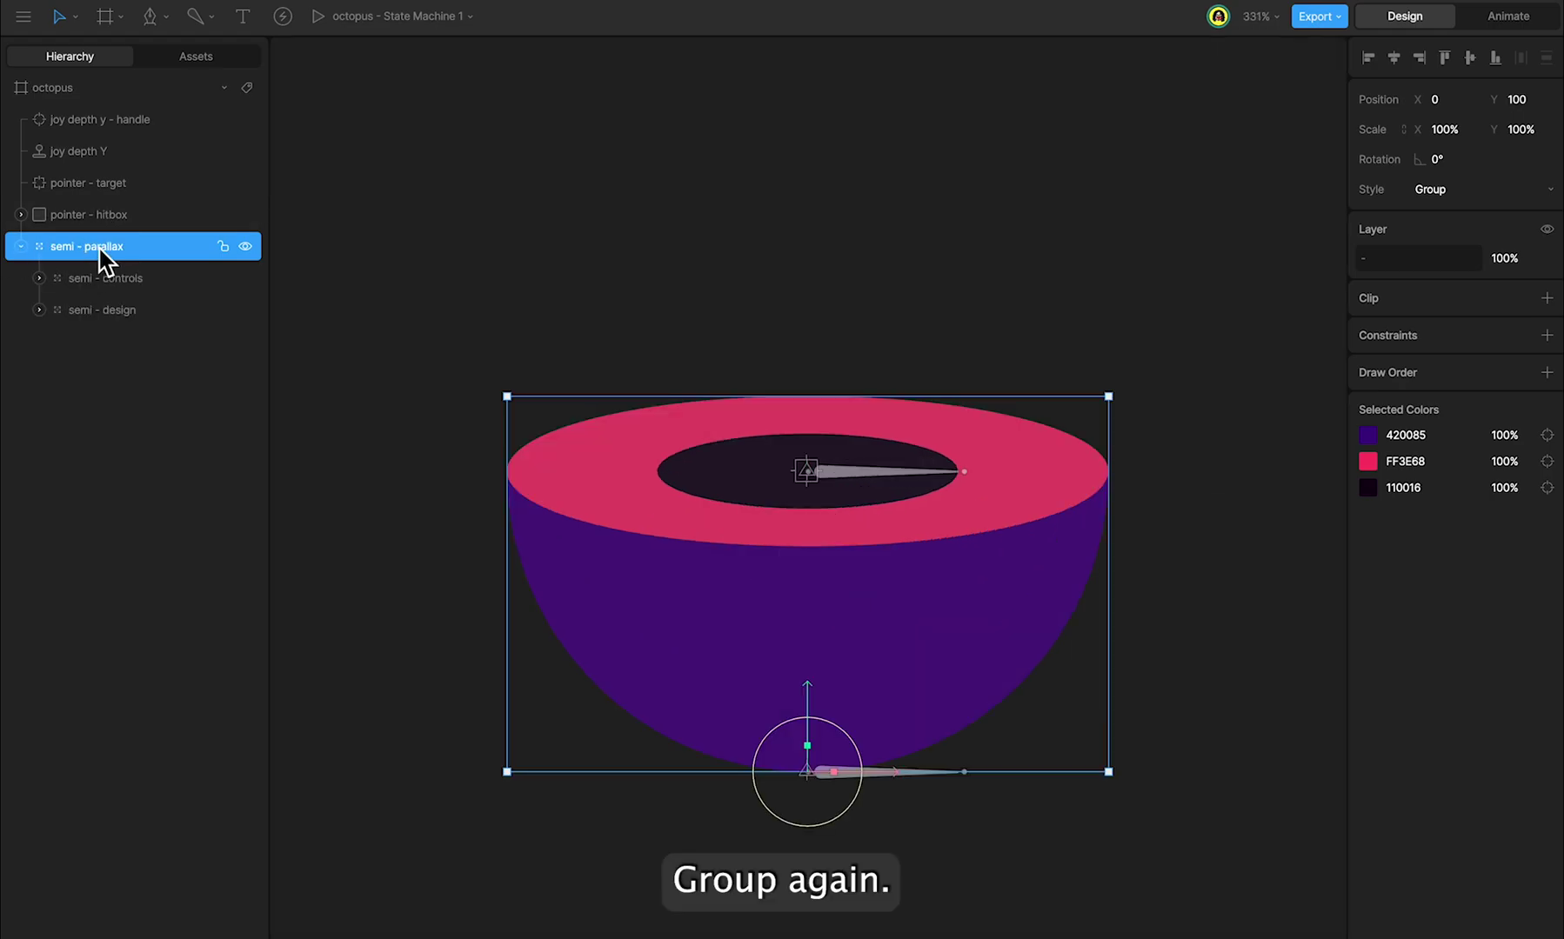
- Wrap semi - parallax in an outer group named 'semi' and fit the artboard in view
{"action": "key", "text": "ctrl+g"}
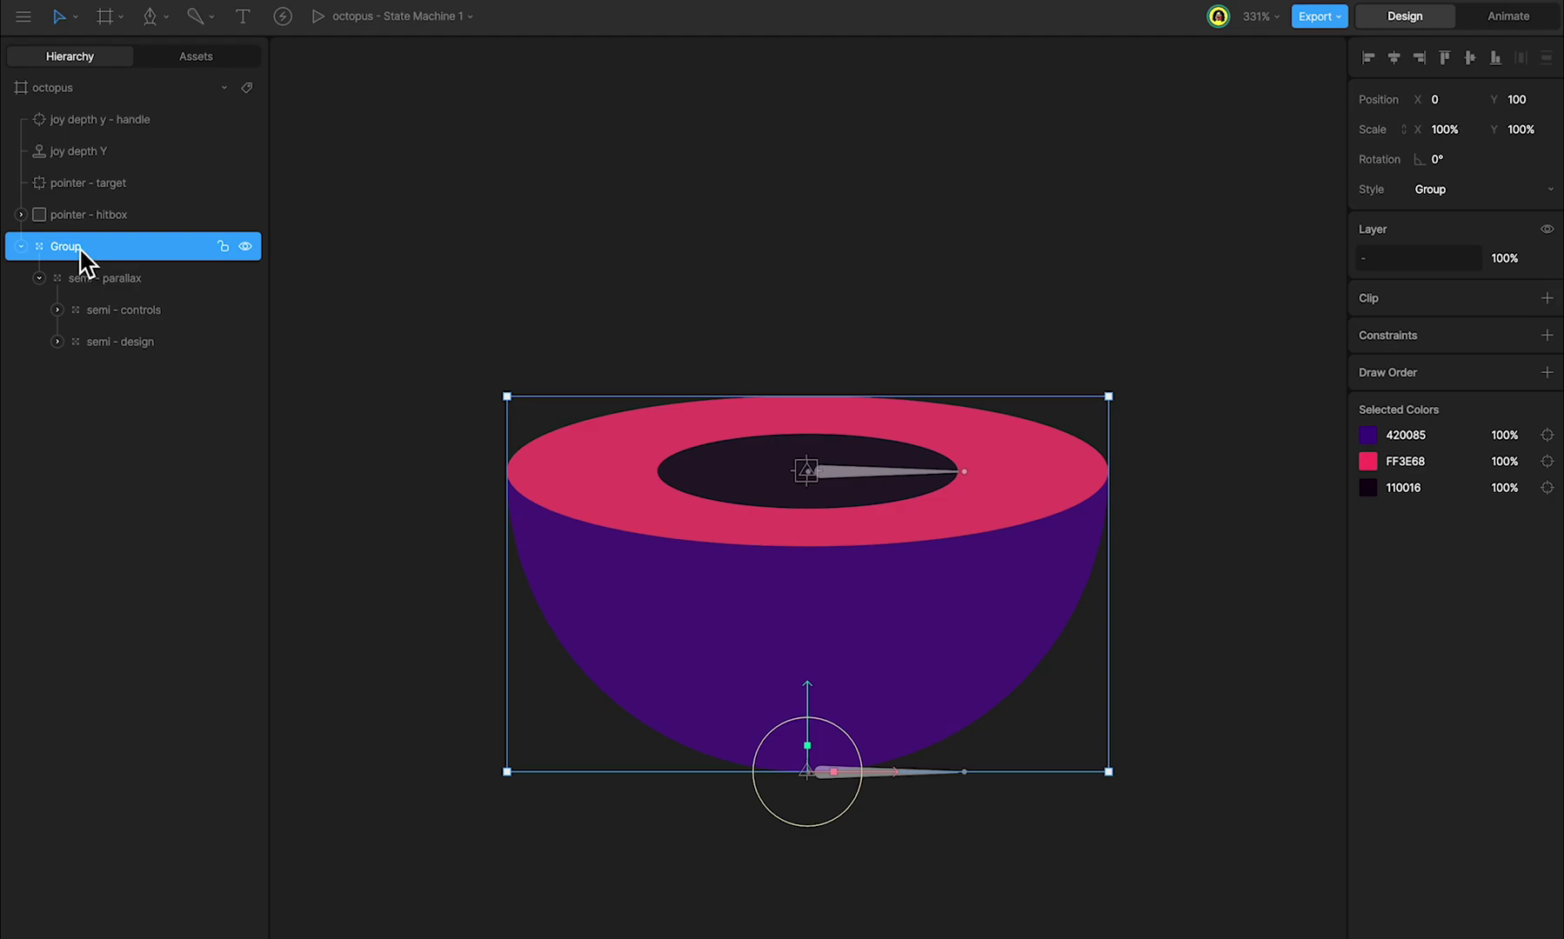
{"action": "double_click", "coordinate": [65, 247]}
{"action": "type", "text": "semi"}
{"action": "key", "text": "Escape"}
{"action": "key", "text": "shift+1"}
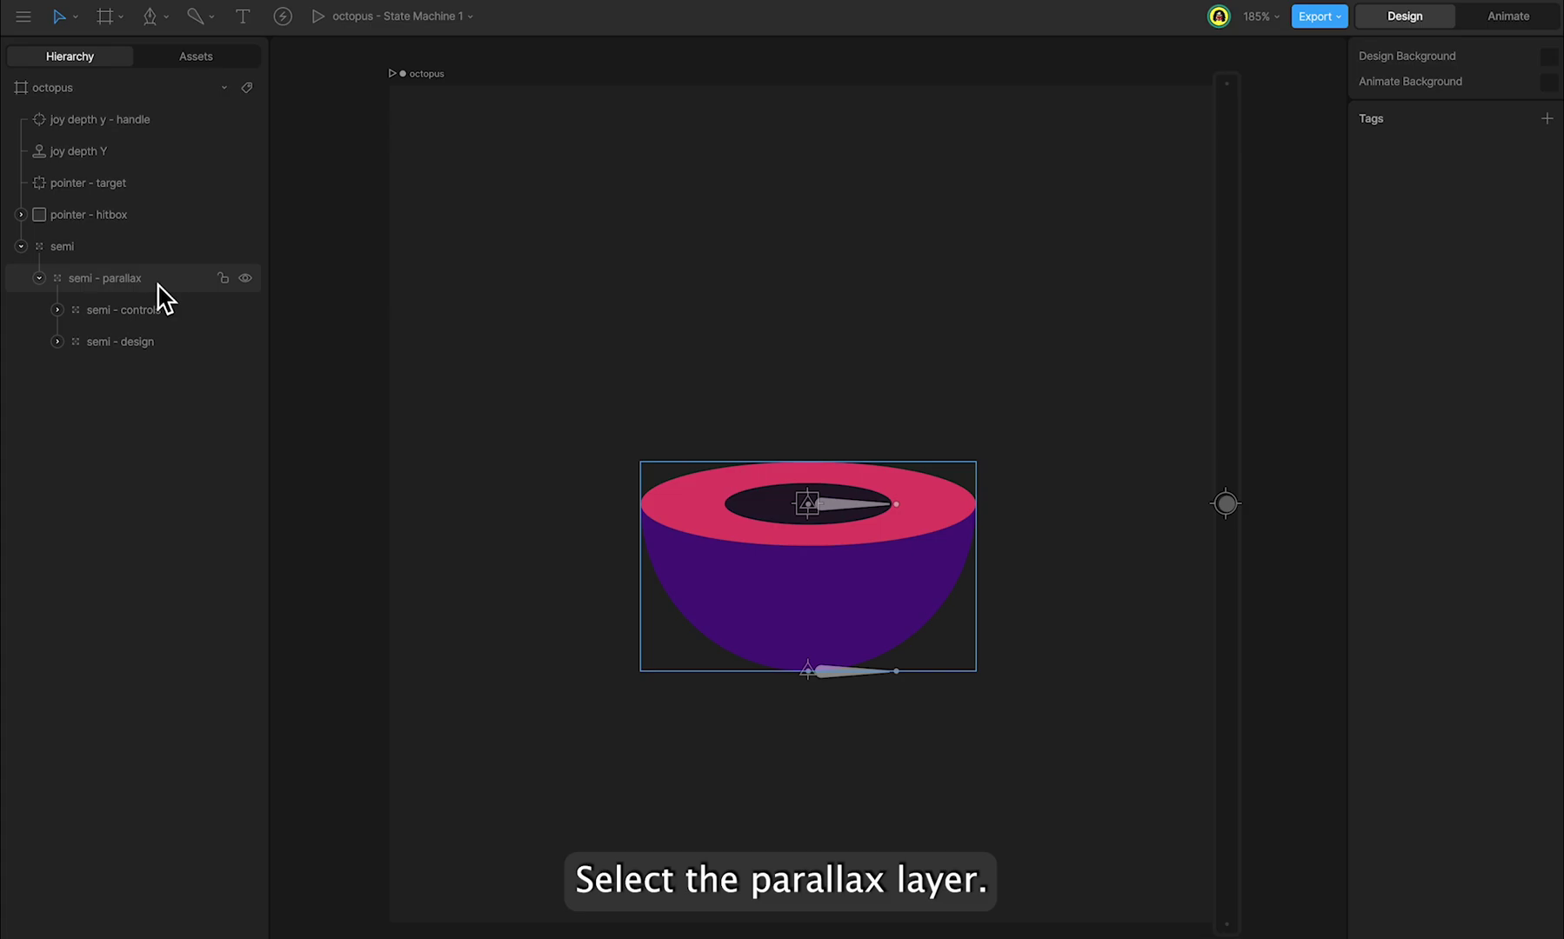
- Add a Translation constraint to semi - parallax: offset on, strength -10%, target pointer - target
{"action": "left_click", "coordinate": [165, 298]}
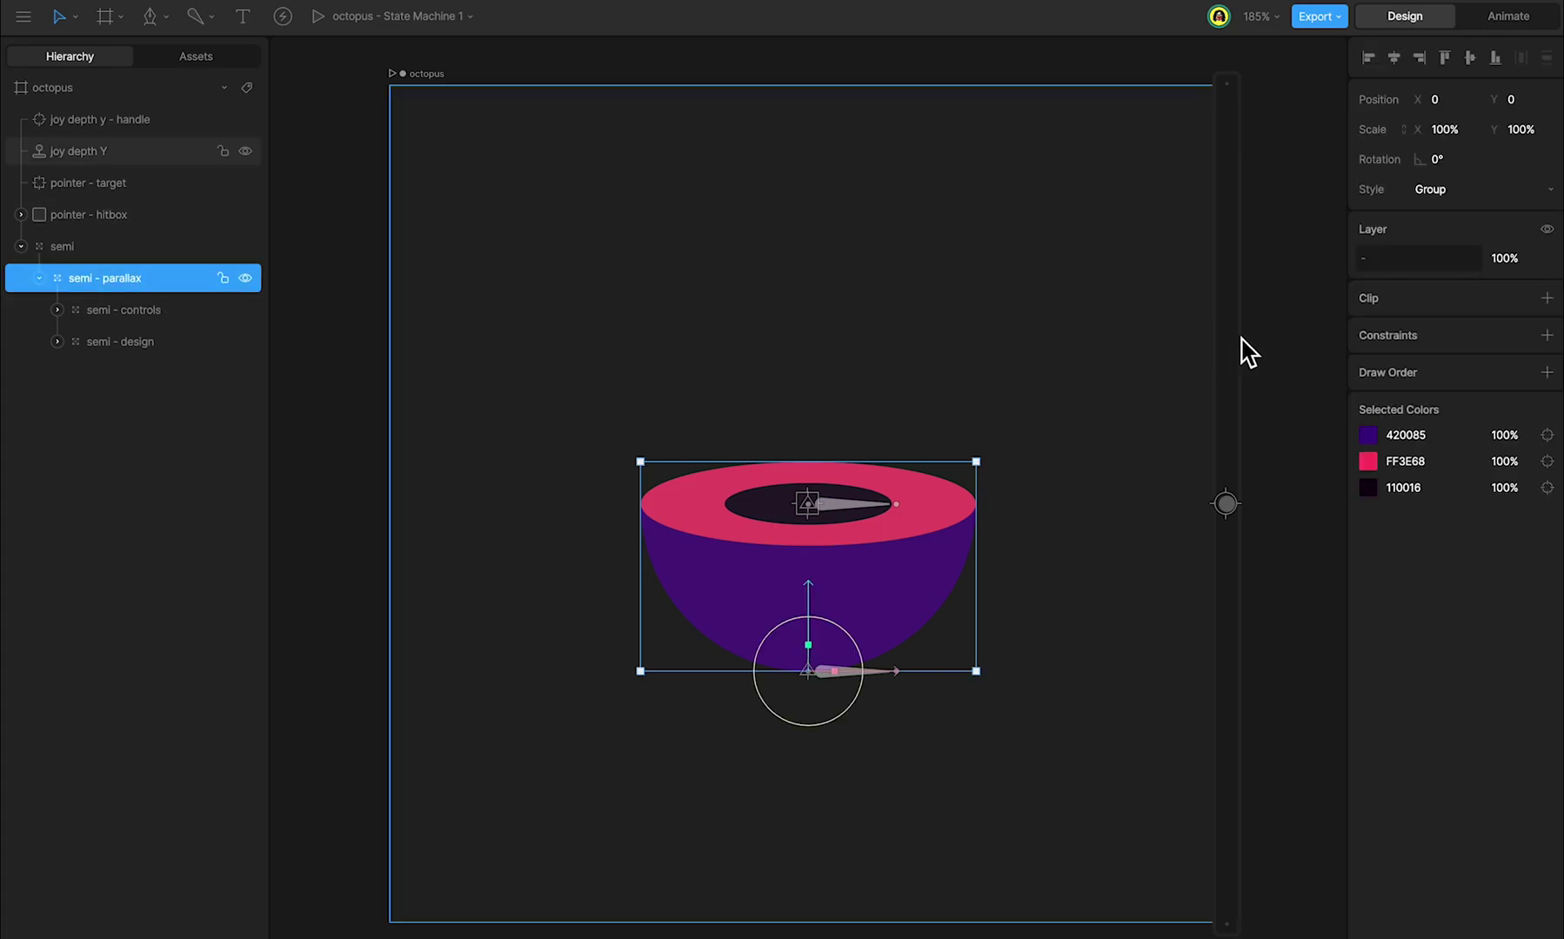
{"action": "left_click", "coordinate": [1546, 335]}
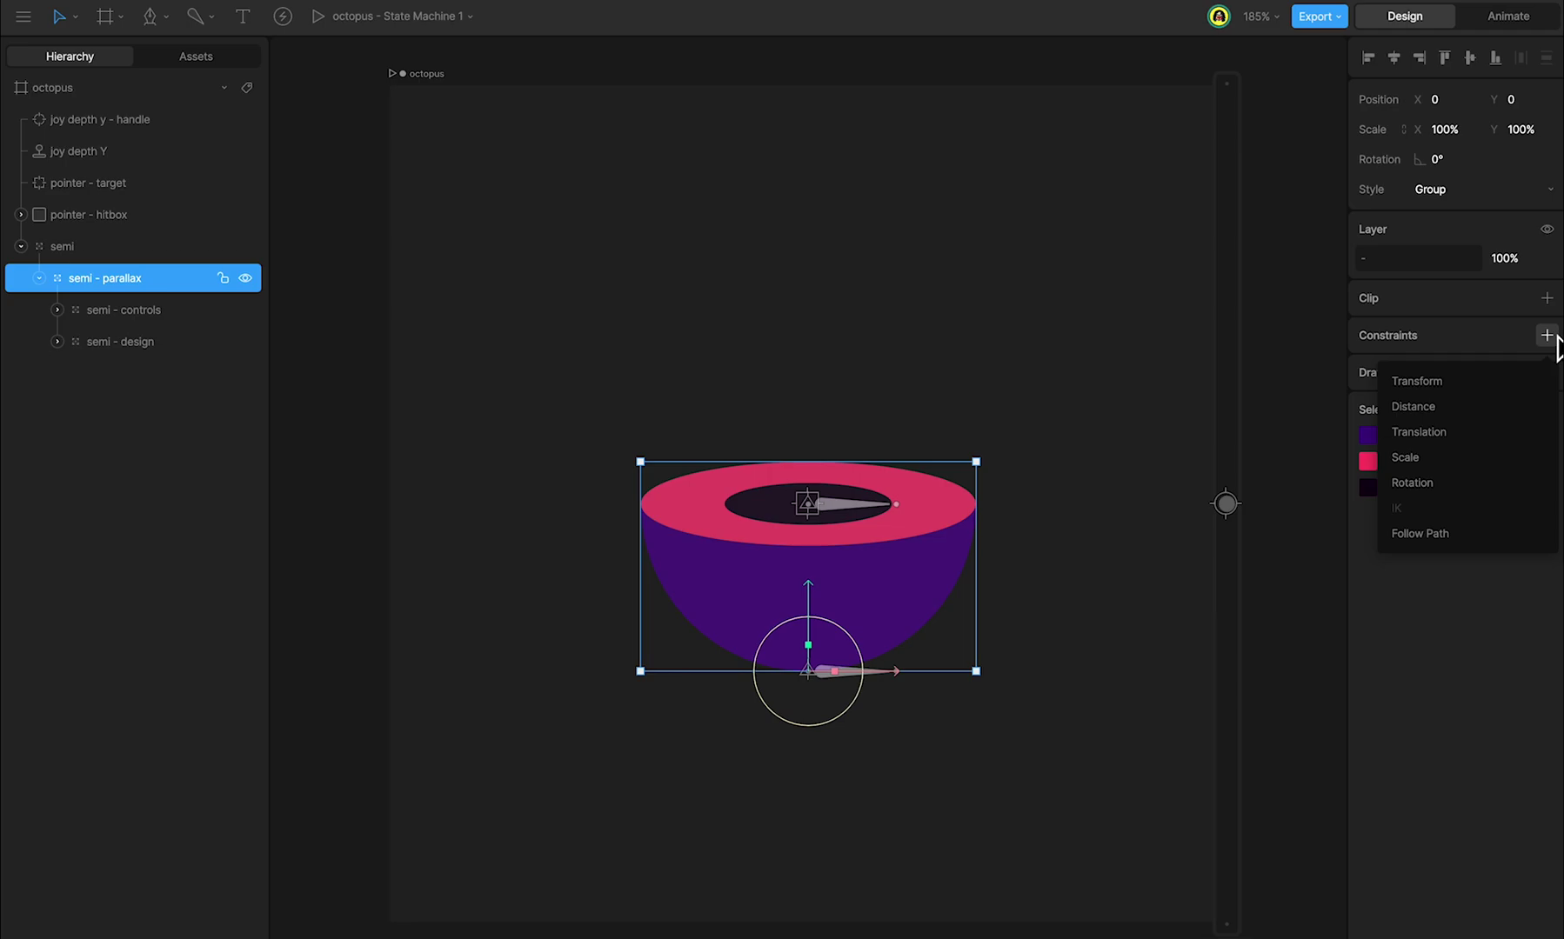
{"action": "left_click", "coordinate": [1515, 433]}
{"action": "left_click", "coordinate": [1367, 365]}
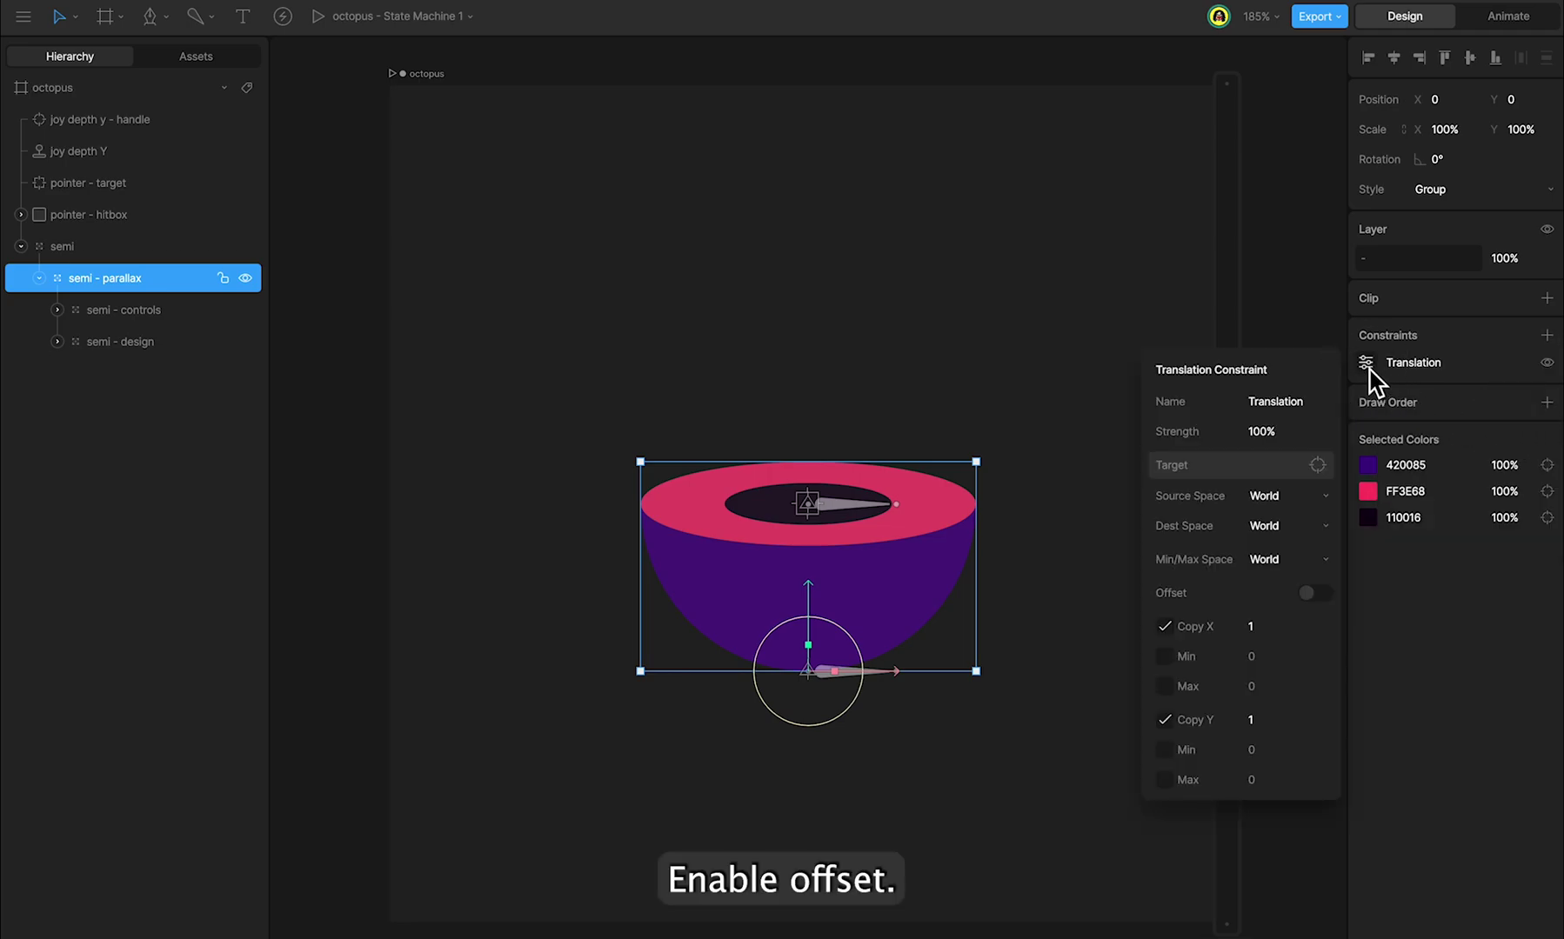
{"action": "left_click", "coordinate": [1325, 595]}
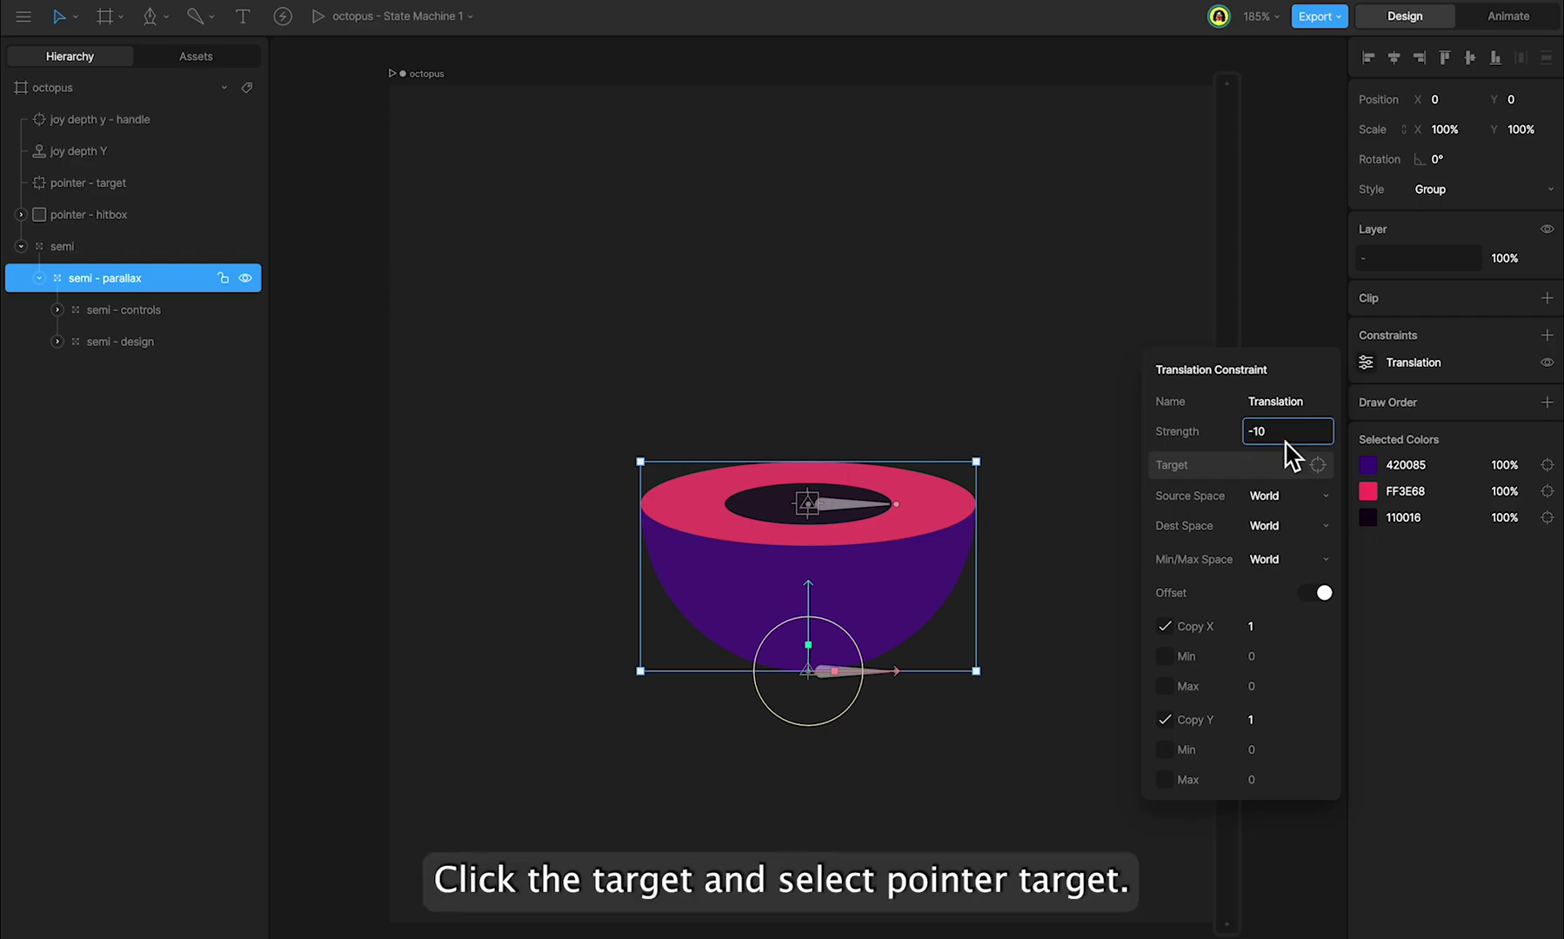
{"action": "left_click", "coordinate": [1271, 477]}
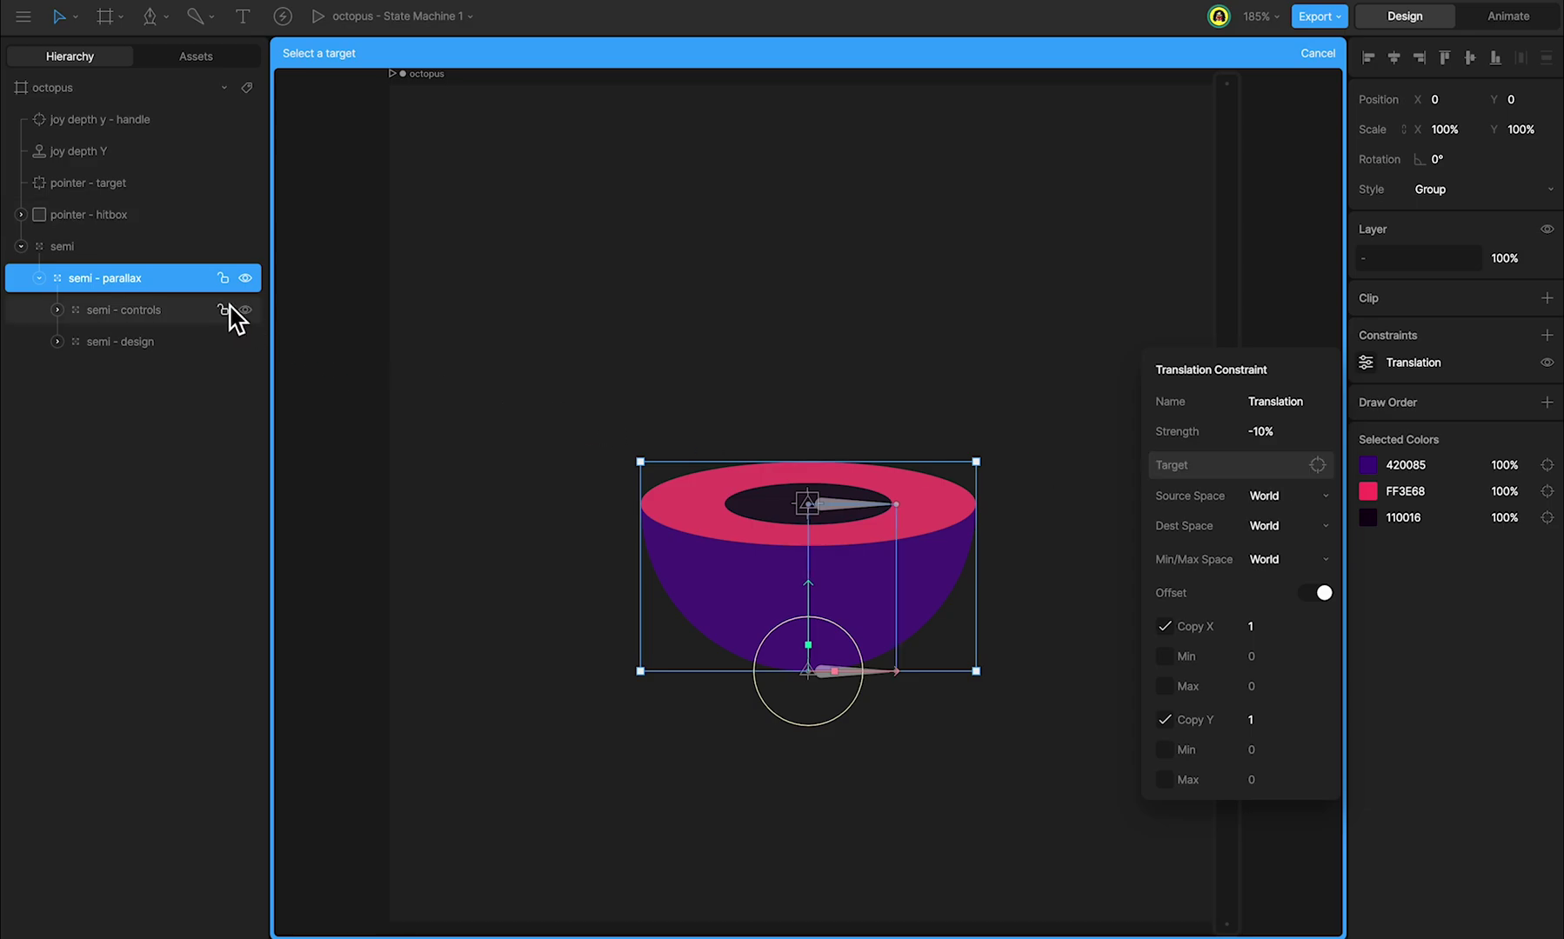
{"action": "left_click", "coordinate": [135, 186]}
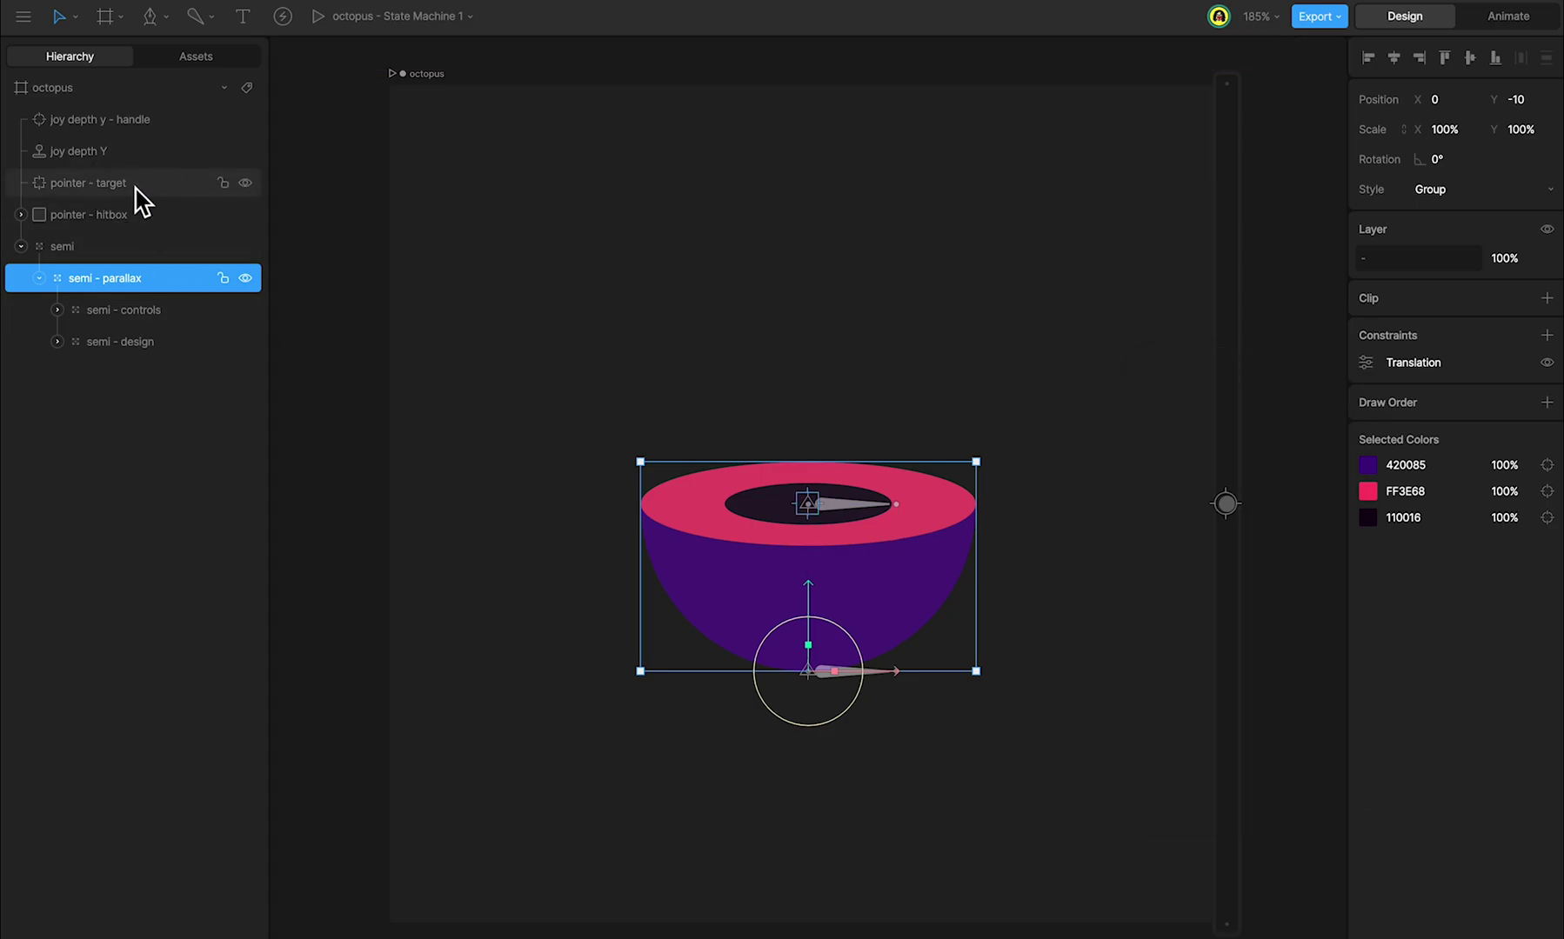